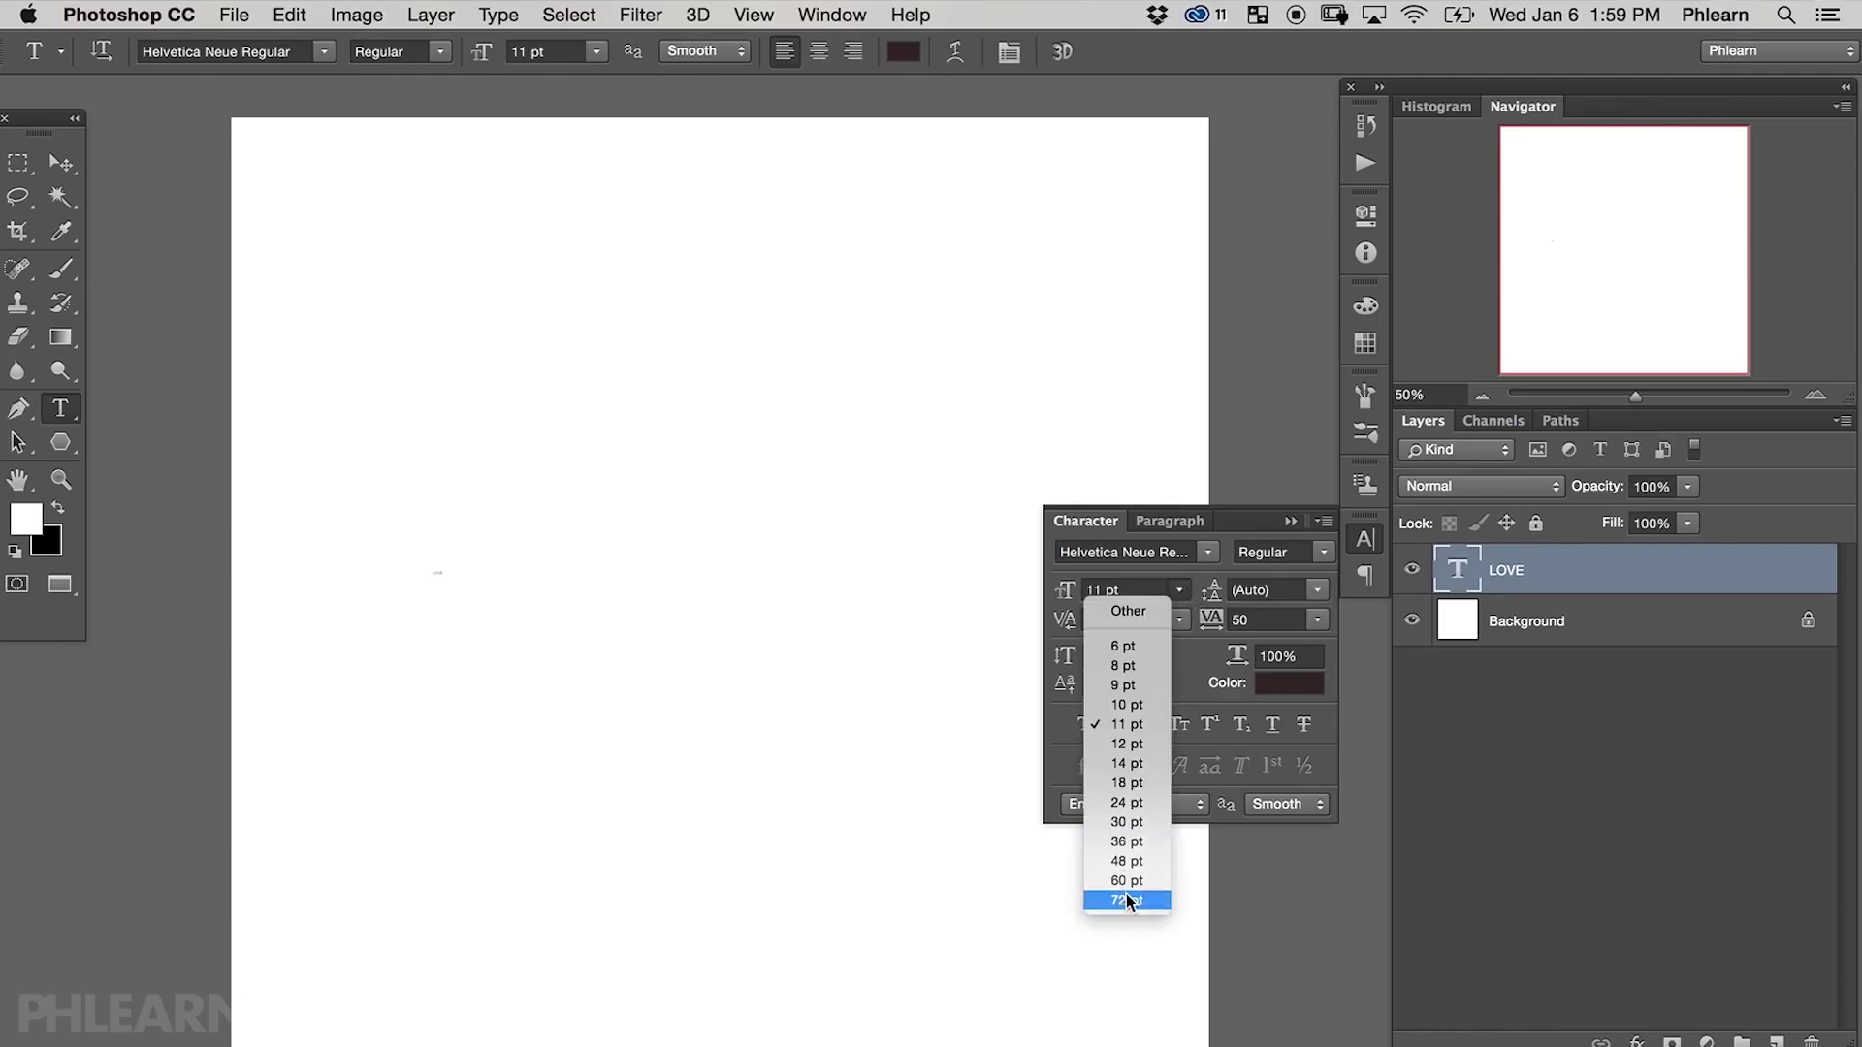
- Set LOVE to 72 pt Arial Bold, then tighten the V–E and O–V kerning
{"action": "left_click", "coordinate": [1128, 902]}
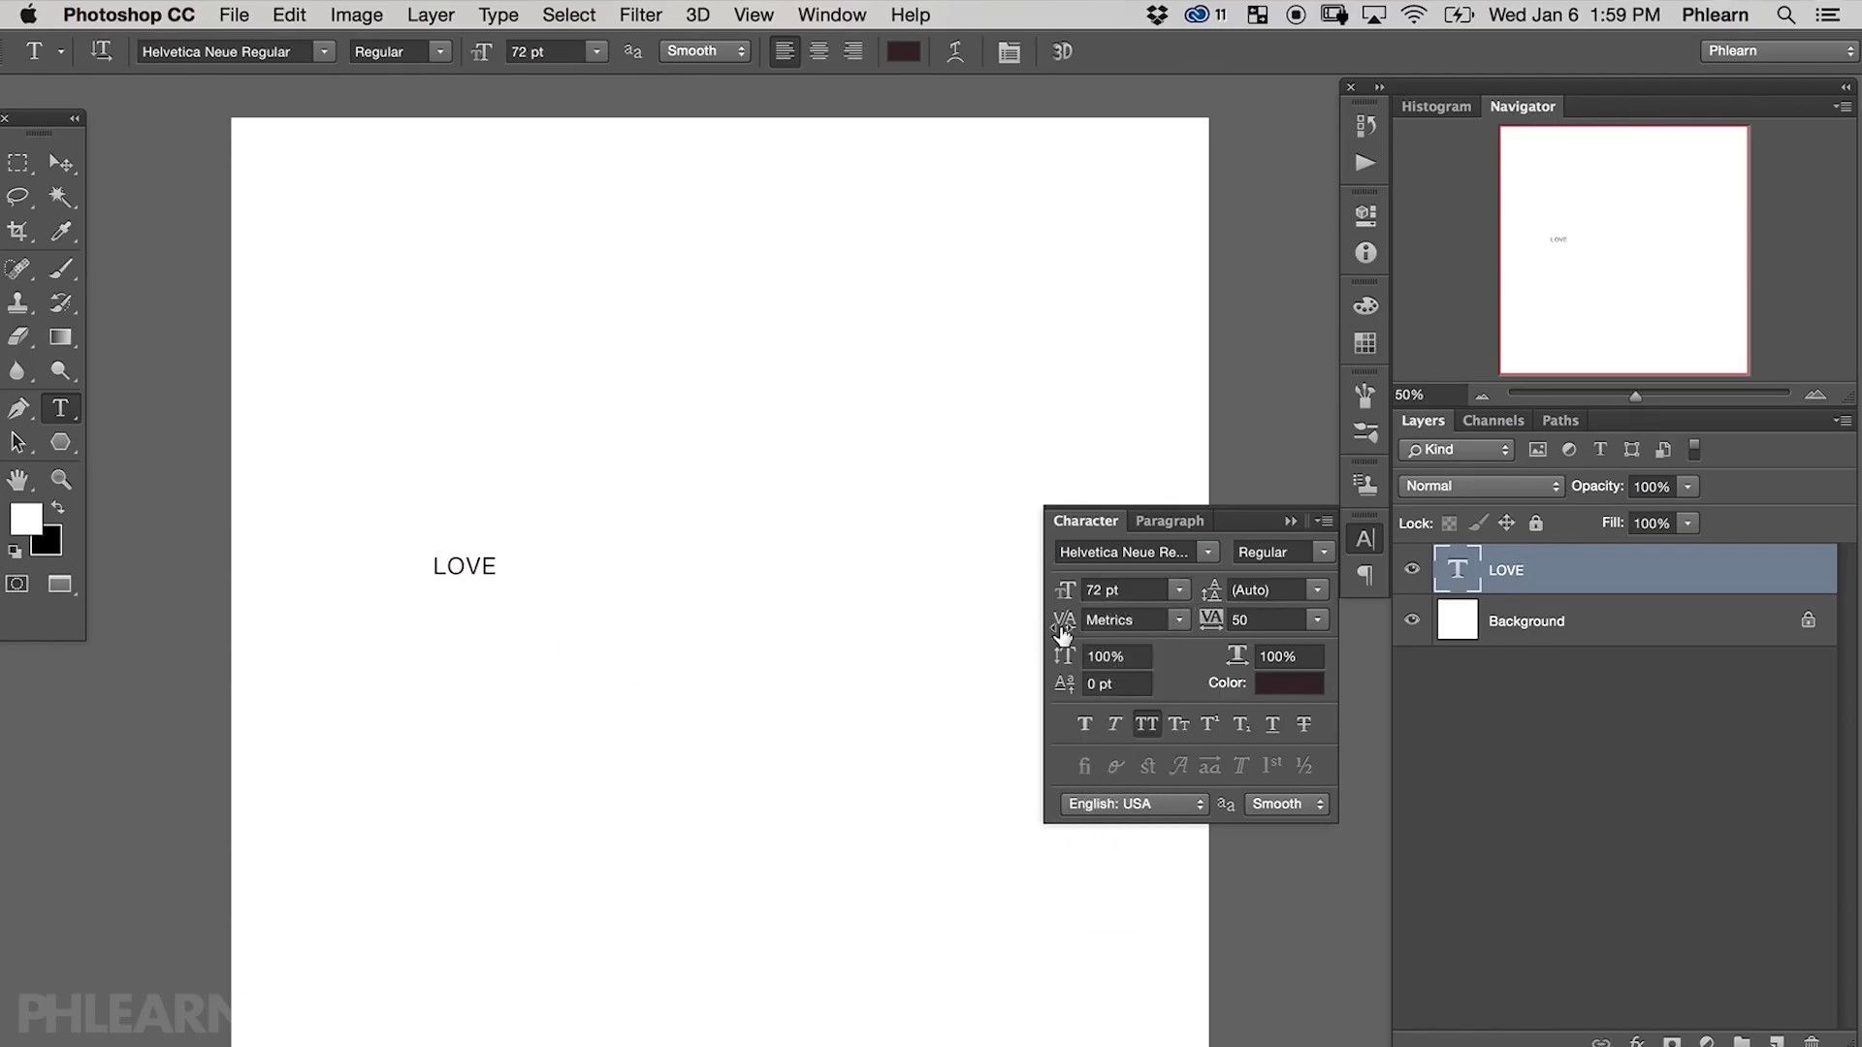
{"action": "left_click_drag", "start_coordinate": [1065, 592], "coordinate": [1050, 614]}
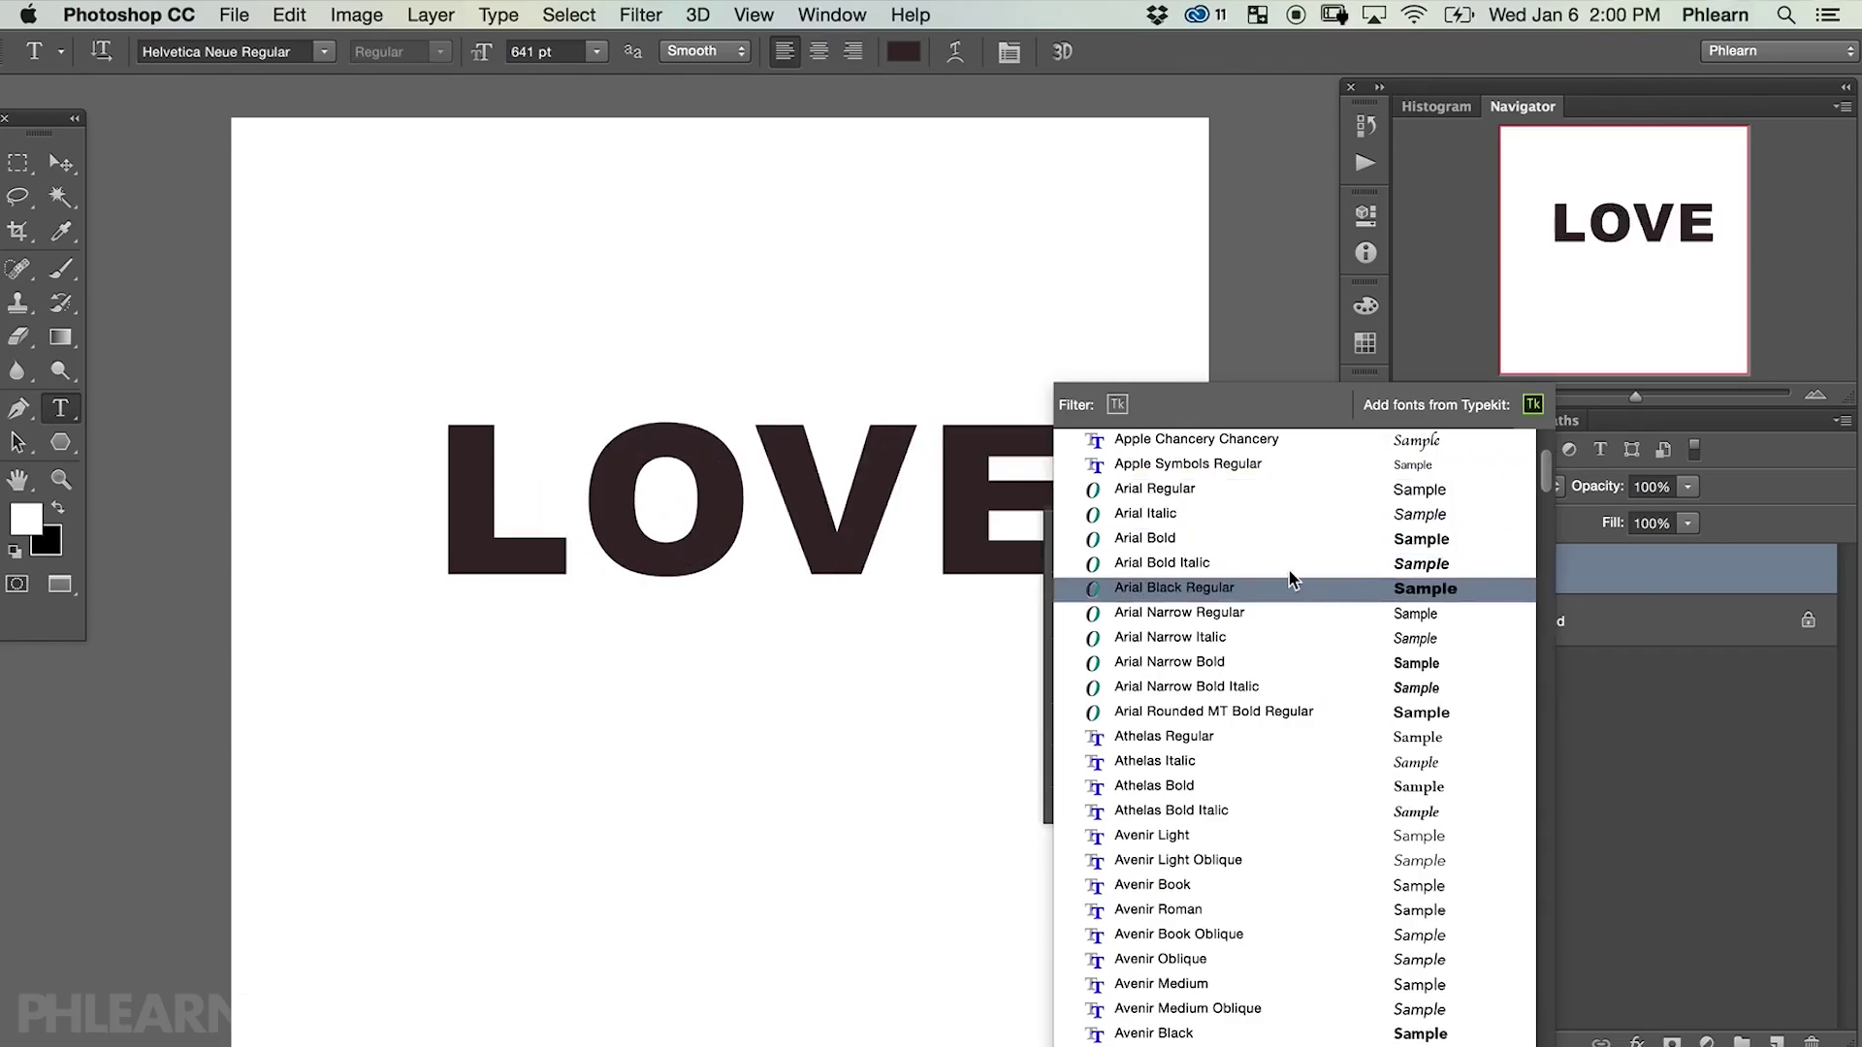
{"action": "left_click", "coordinate": [1259, 538]}
{"action": "key", "text": "alt+Left"}
{"action": "key", "text": "alt+Left"}
{"action": "key", "text": "alt+Left"}
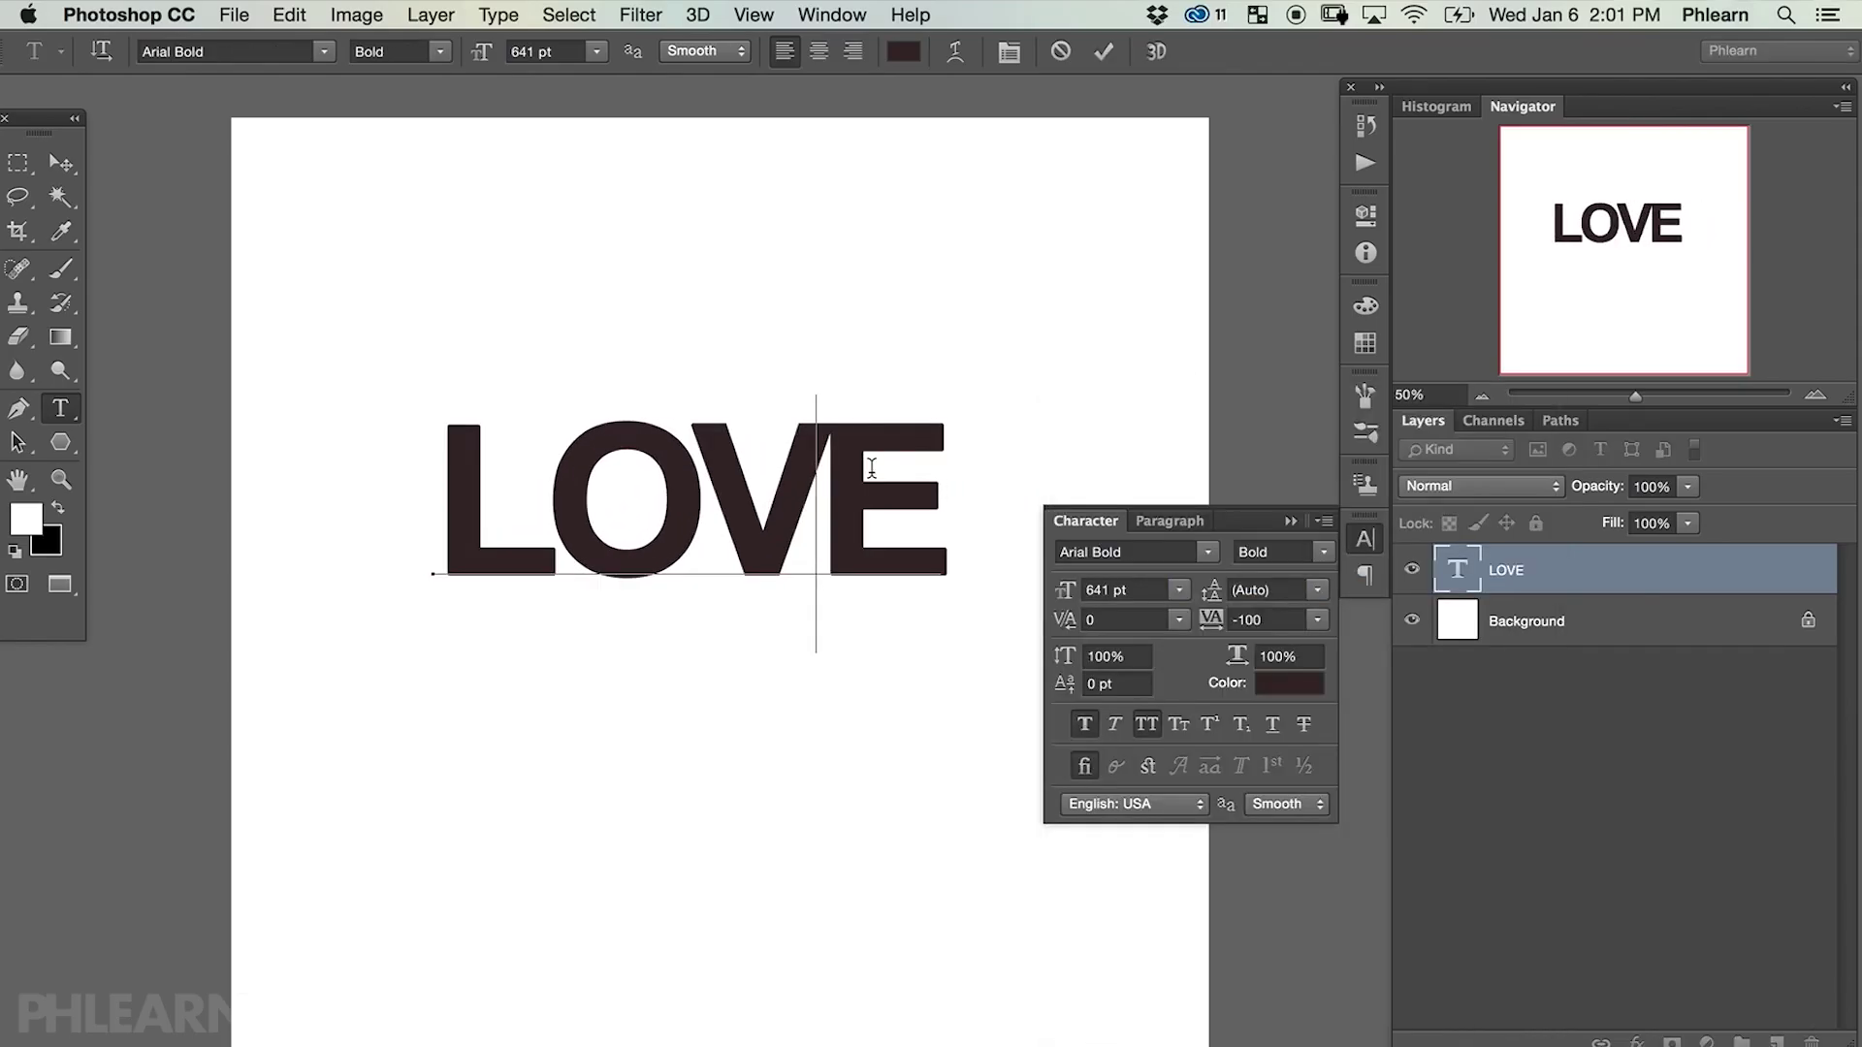
{"action": "key", "text": "Left"}
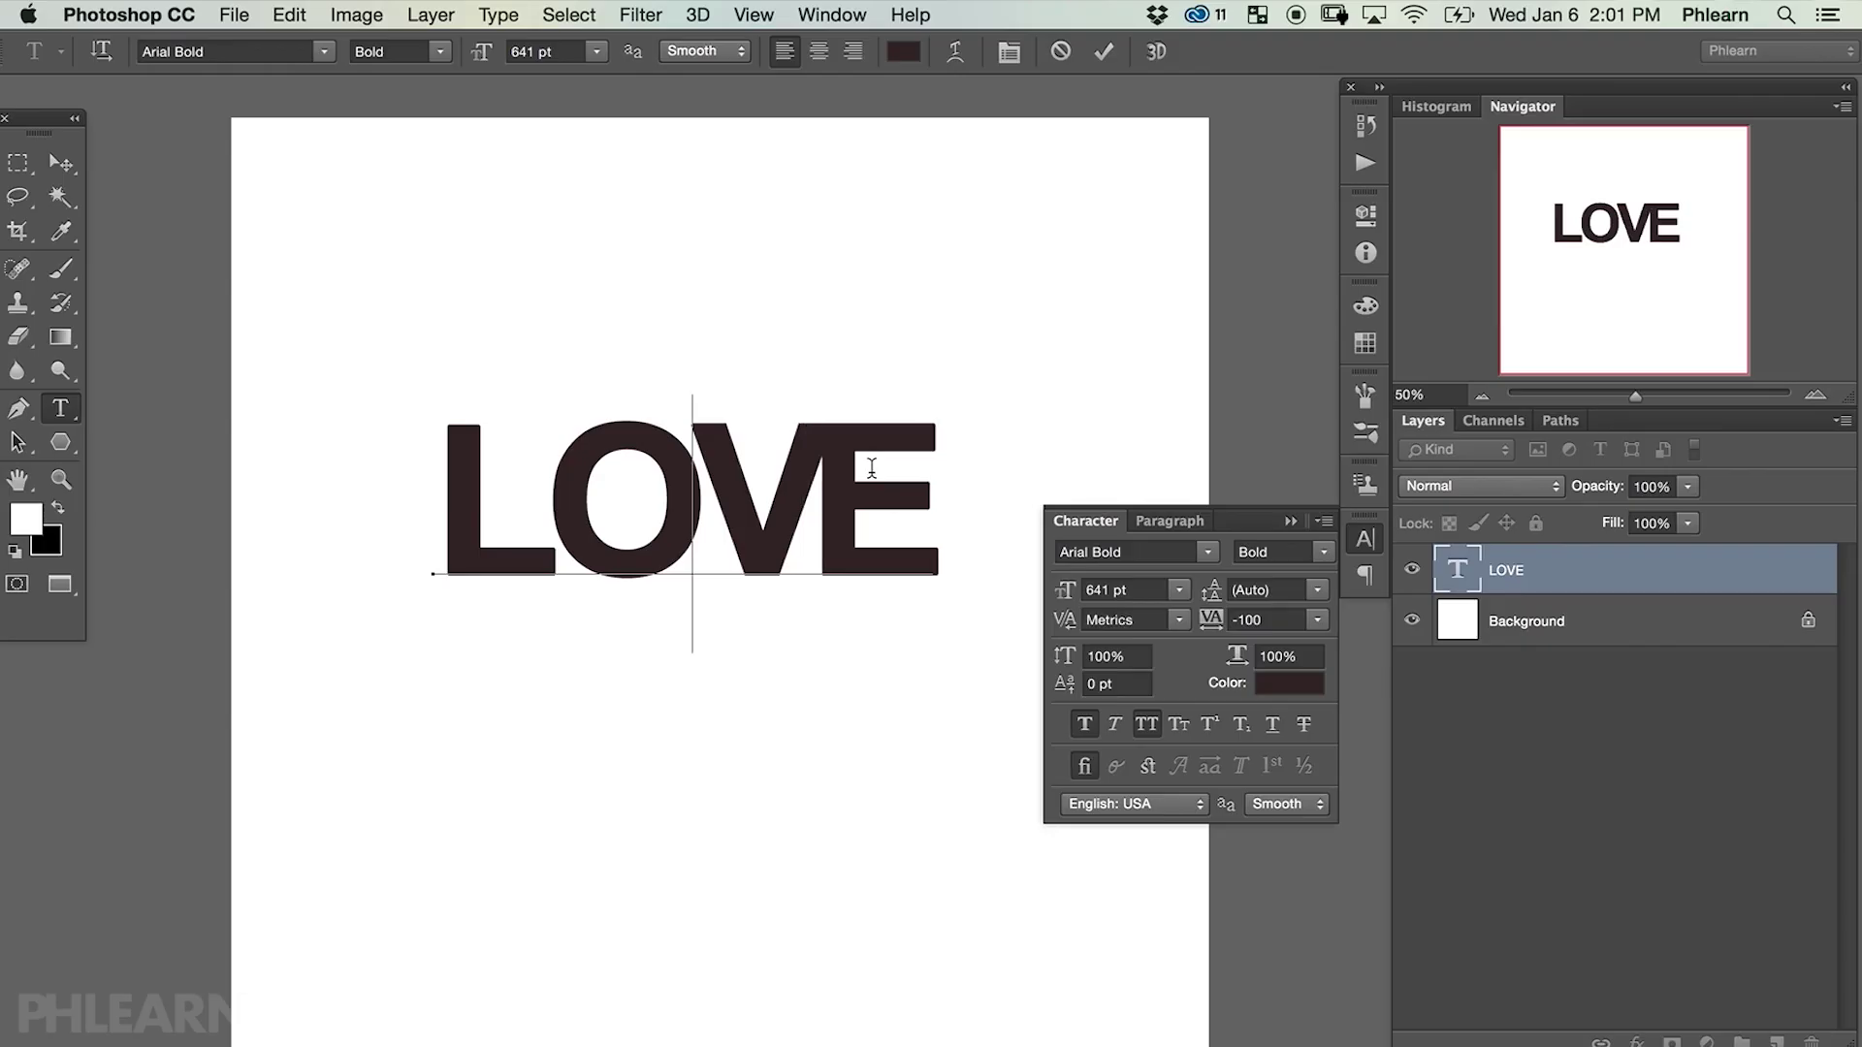
{"action": "key", "text": "alt+Left"}
{"action": "key", "text": "alt+Left"}
{"action": "key", "text": "alt+Left"}
{"action": "key", "text": "alt+Left"}
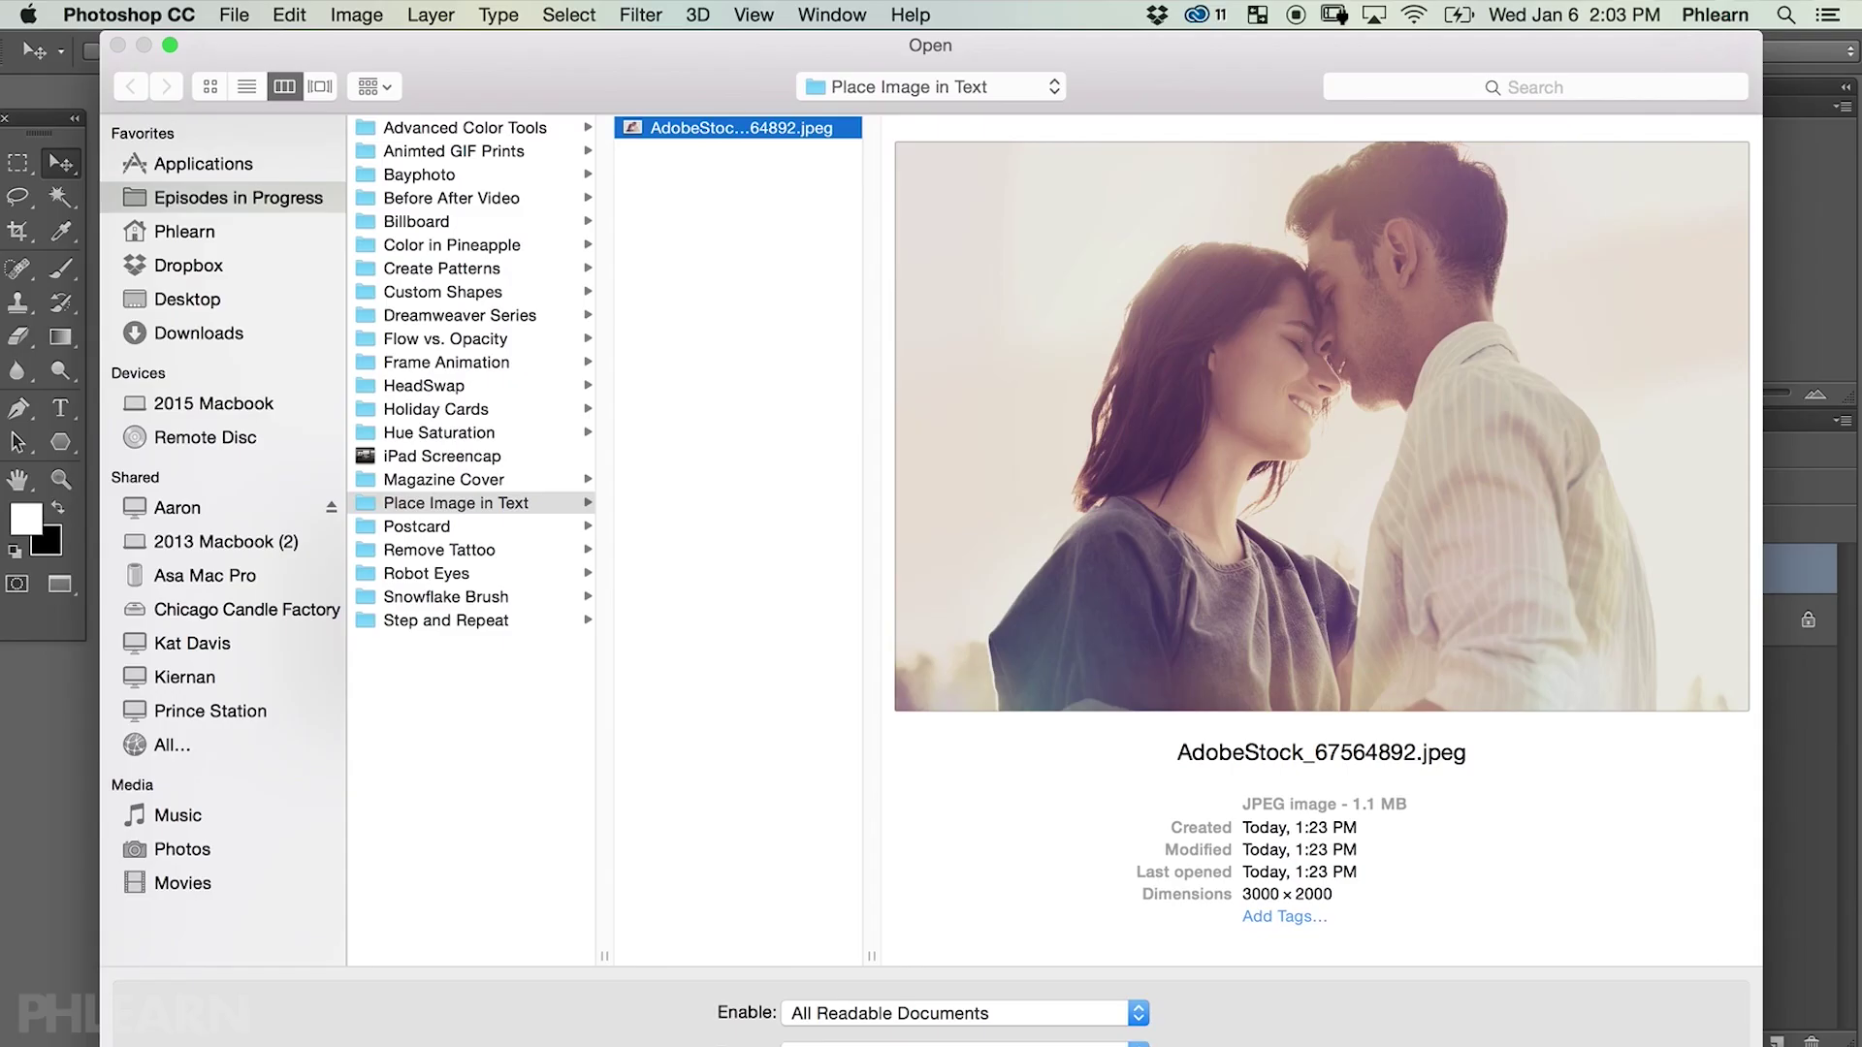
- Bring the AdobeStock_67564892.jpeg couple photo into LOVE, clip it to the text, and lower it
{"action": "key", "text": "Return"}
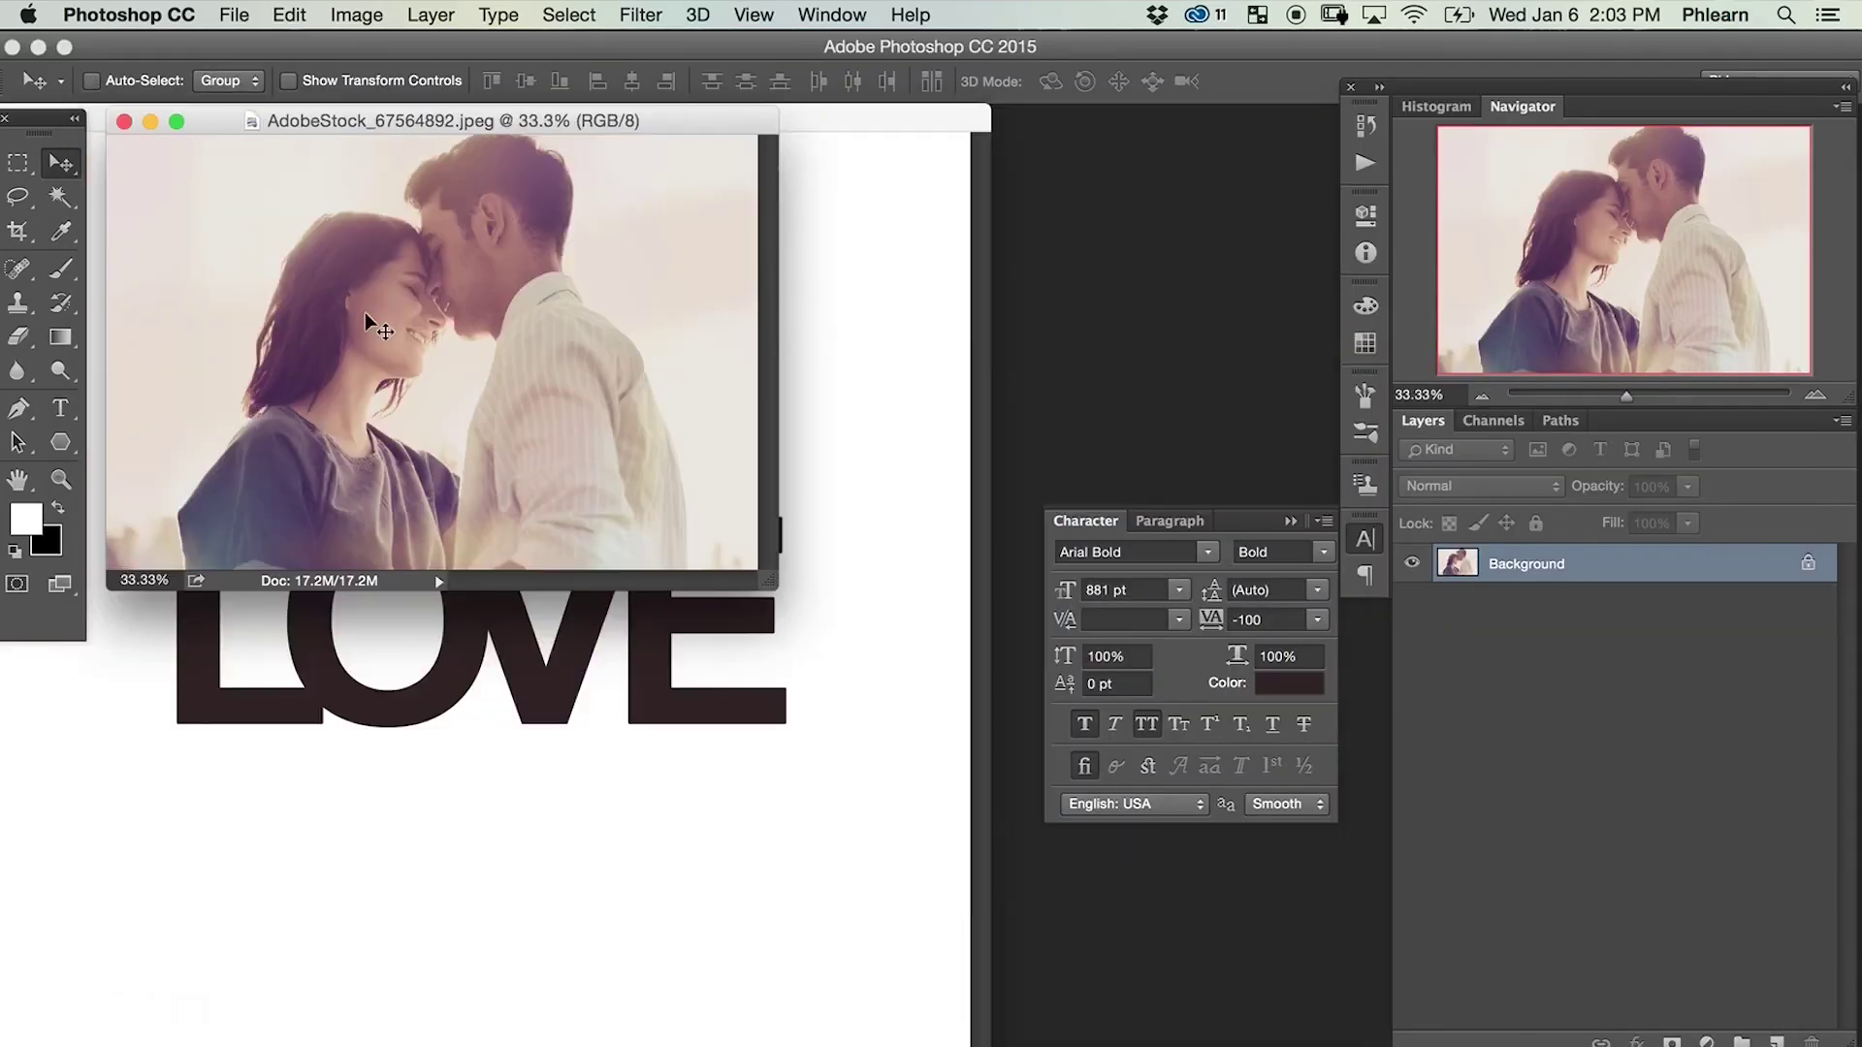
{"action": "left_click_drag", "start_coordinate": [640, 120], "coordinate": [1145, 181]}
{"action": "left_click_drag", "start_coordinate": [912, 334], "coordinate": [718, 481]}
{"action": "right_click", "coordinate": [1583, 570]}
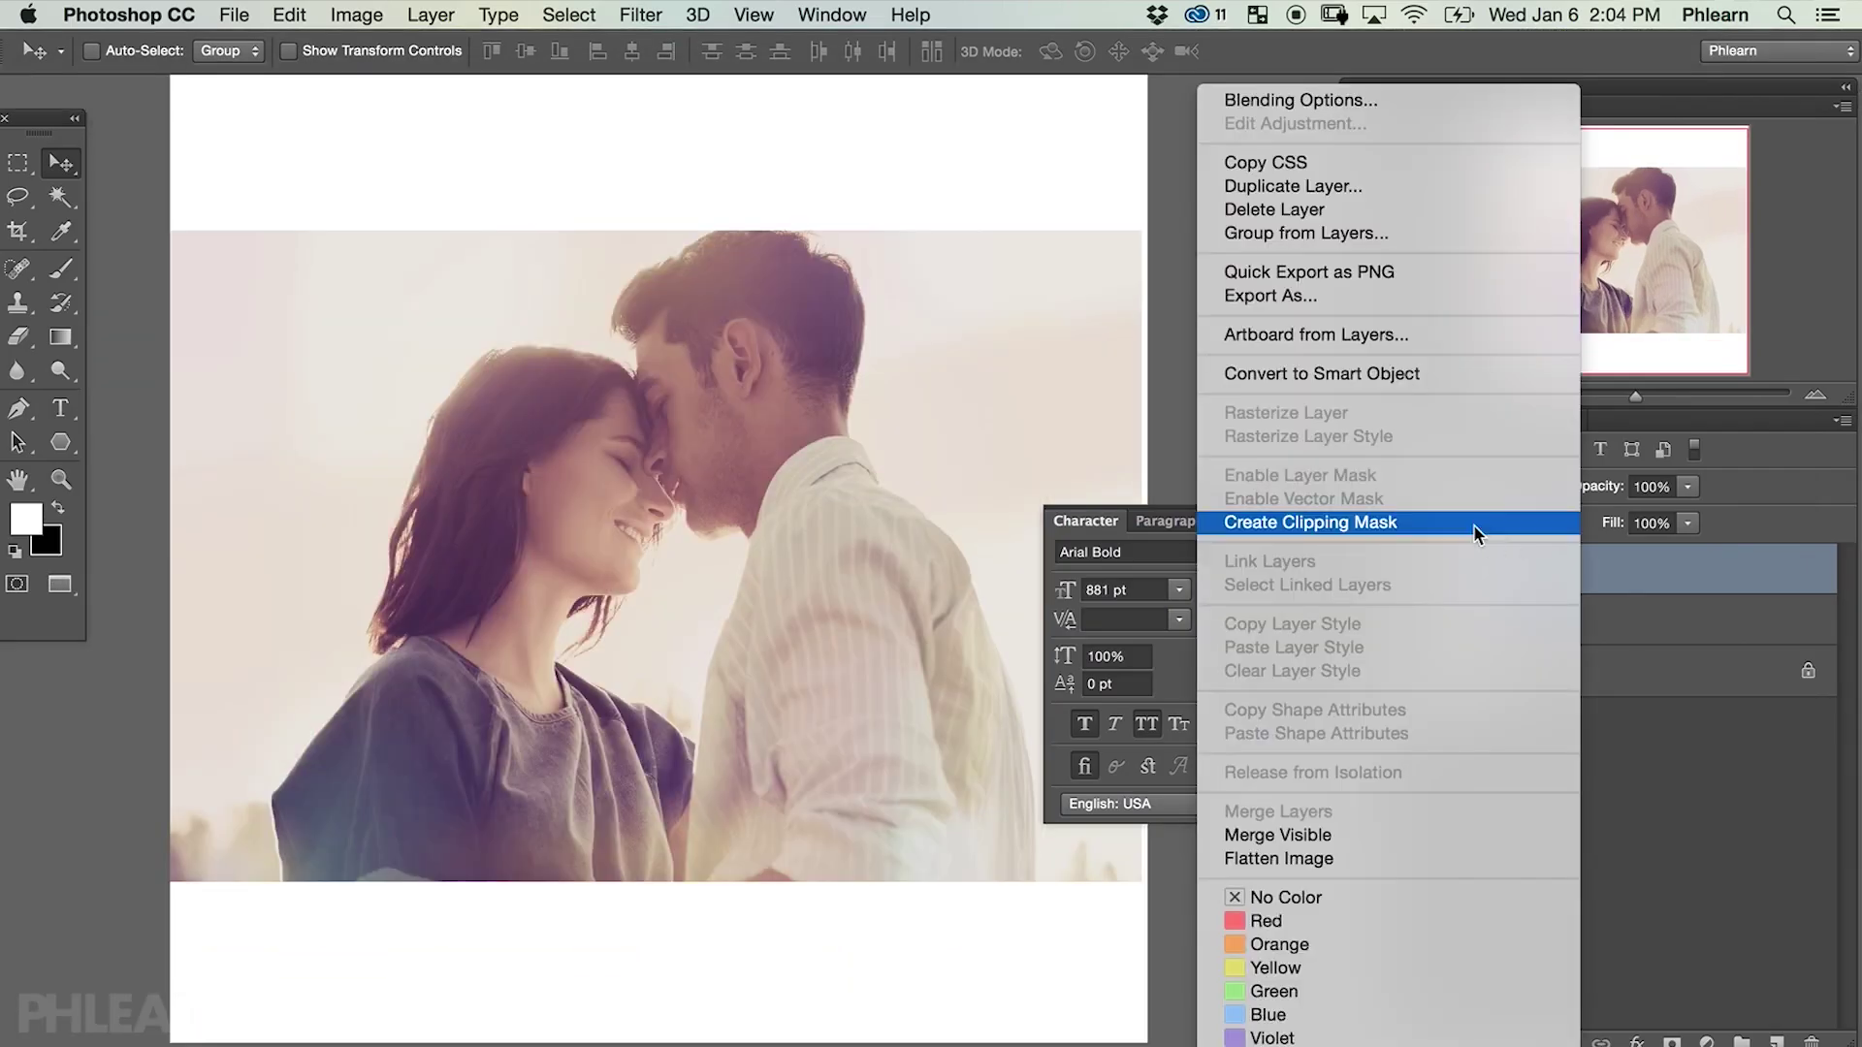
{"action": "left_click", "coordinate": [1475, 533]}
{"action": "left_click_drag", "start_coordinate": [727, 613], "coordinate": [737, 654]}
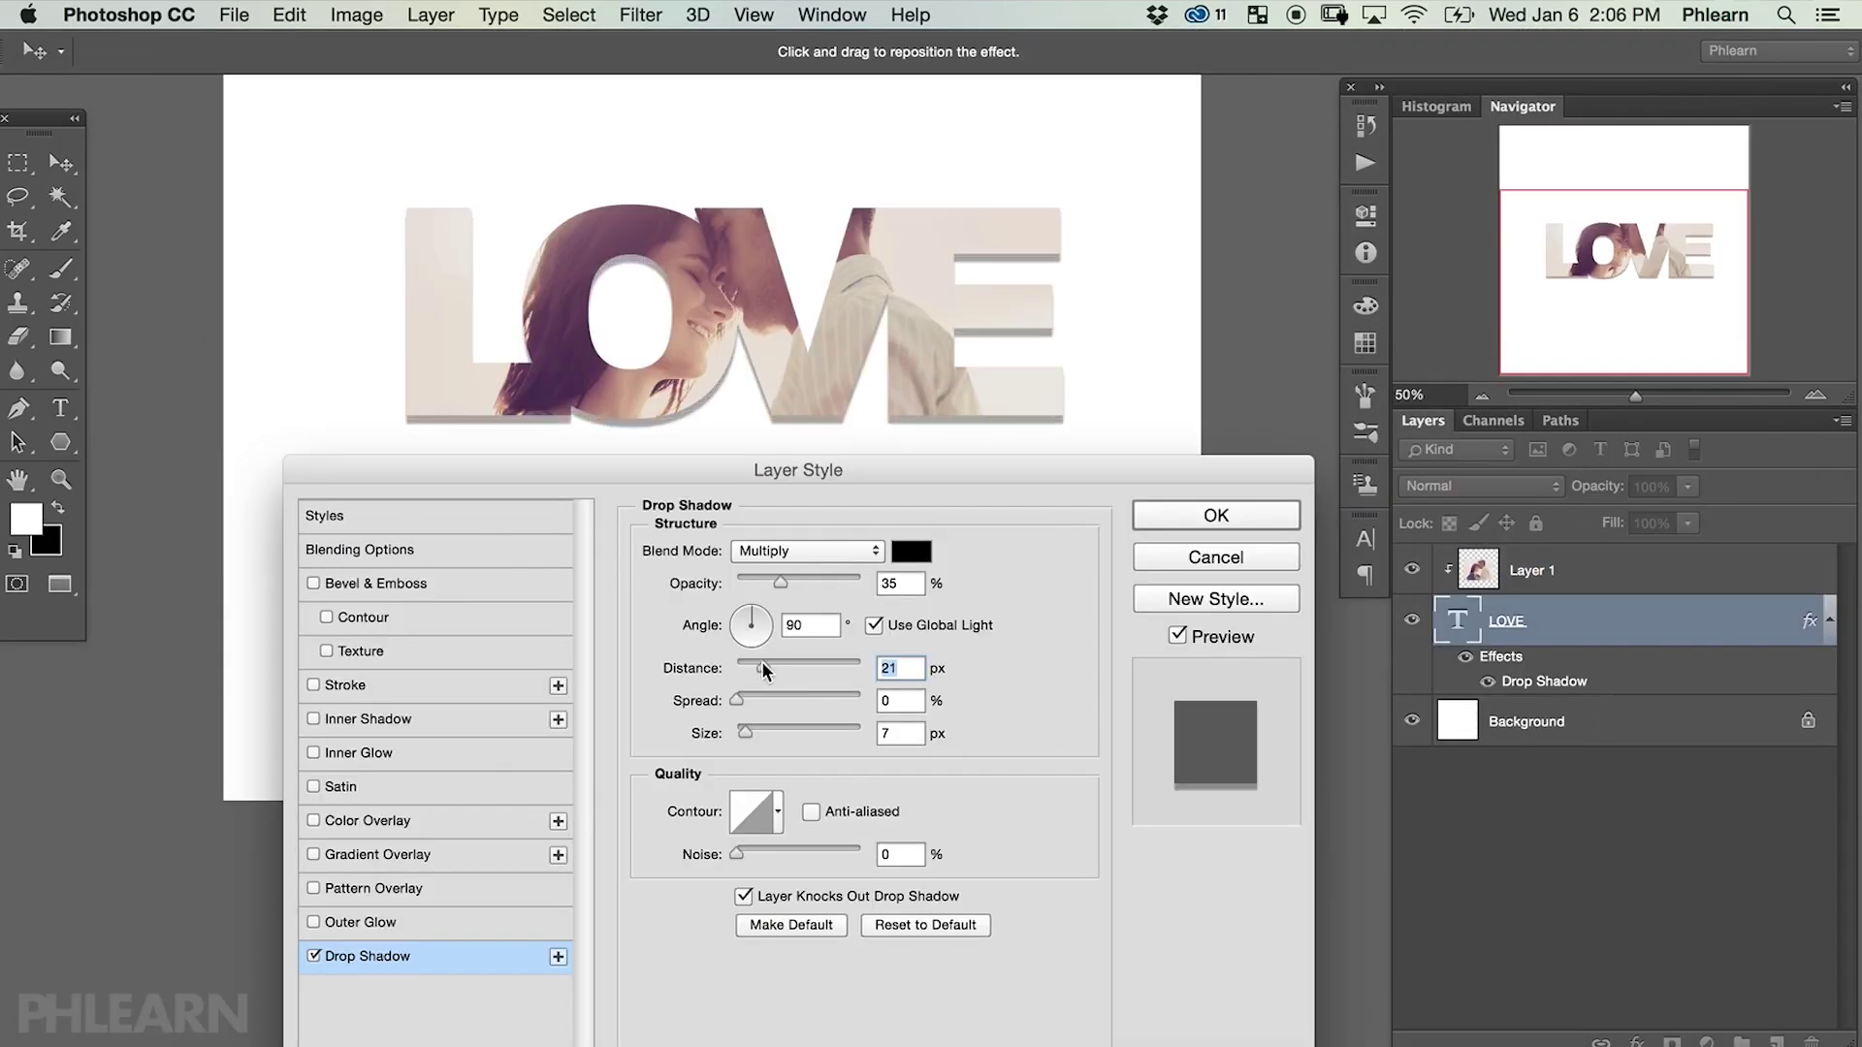
- Adjust LOVE's drop shadow and pick a fill colour, sampling a cream tone from the photo
{"action": "left_click_drag", "start_coordinate": [760, 660], "coordinate": [743, 660]}
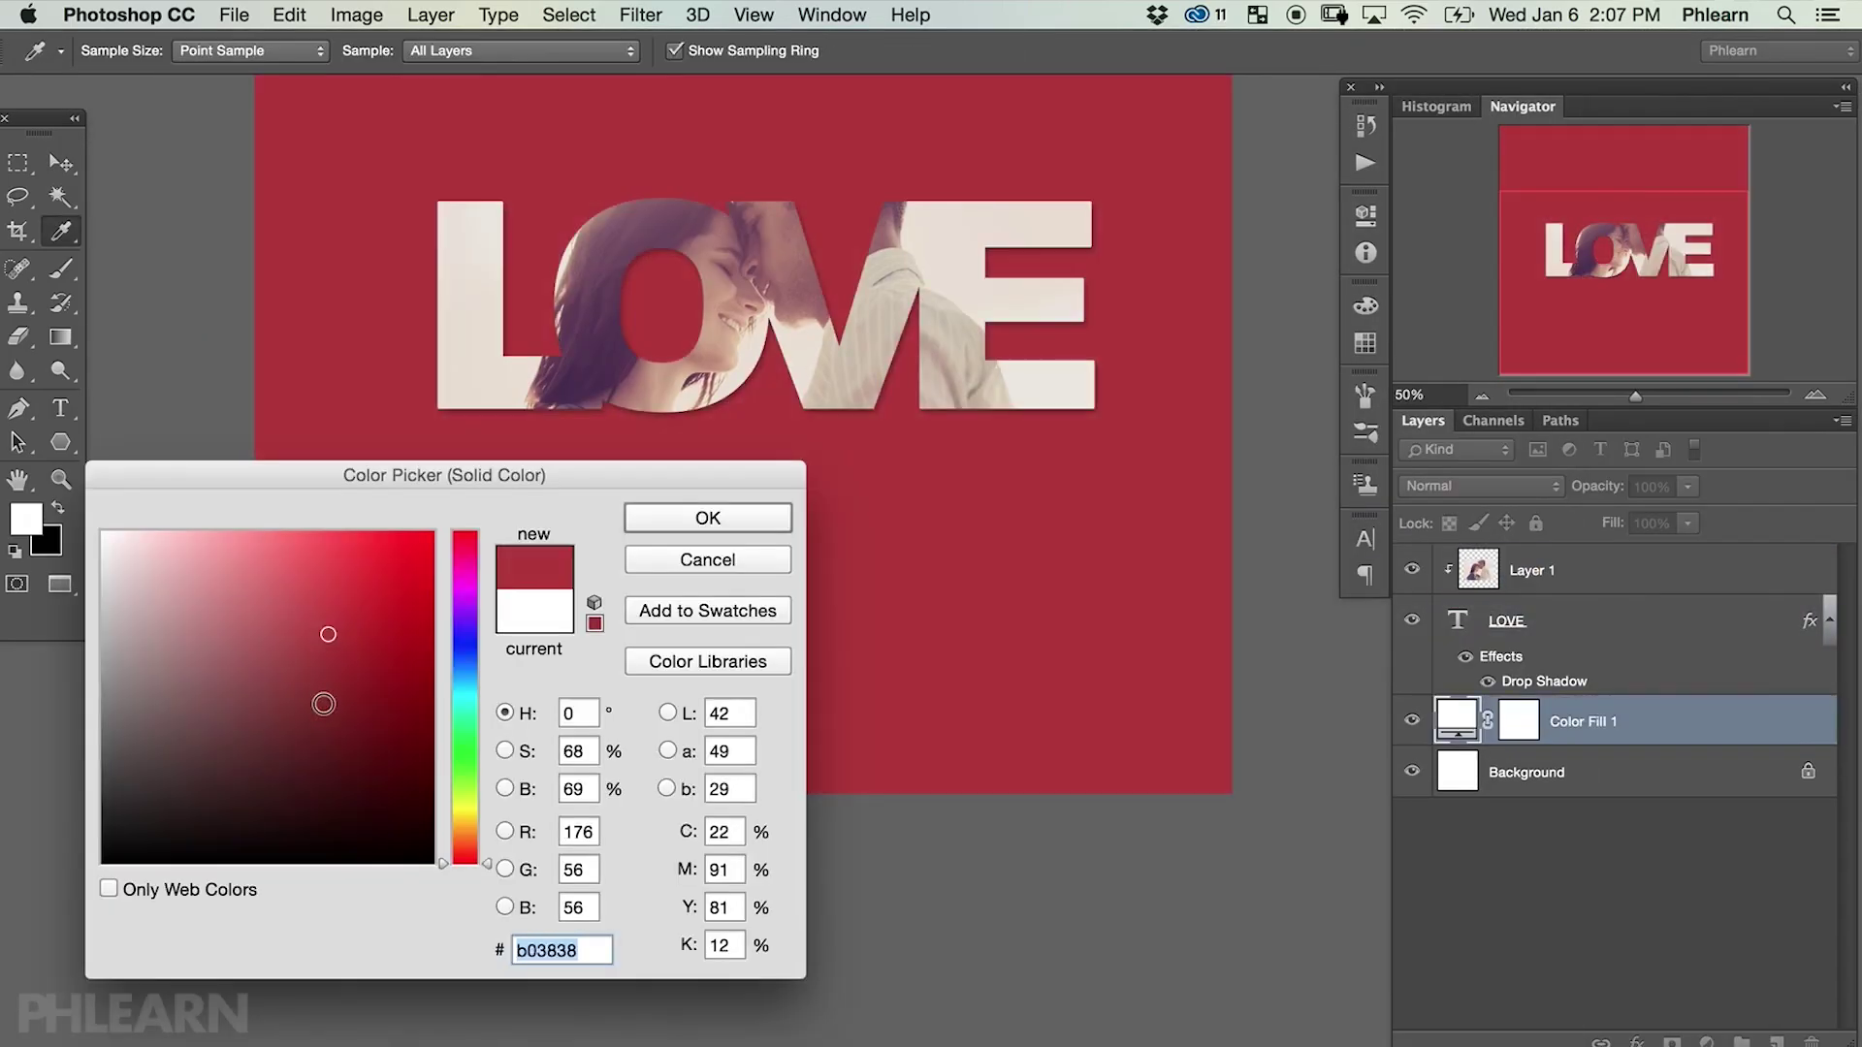
{"action": "left_click_drag", "start_coordinate": [465, 861], "coordinate": [465, 636]}
{"action": "left_click", "coordinate": [266, 638]}
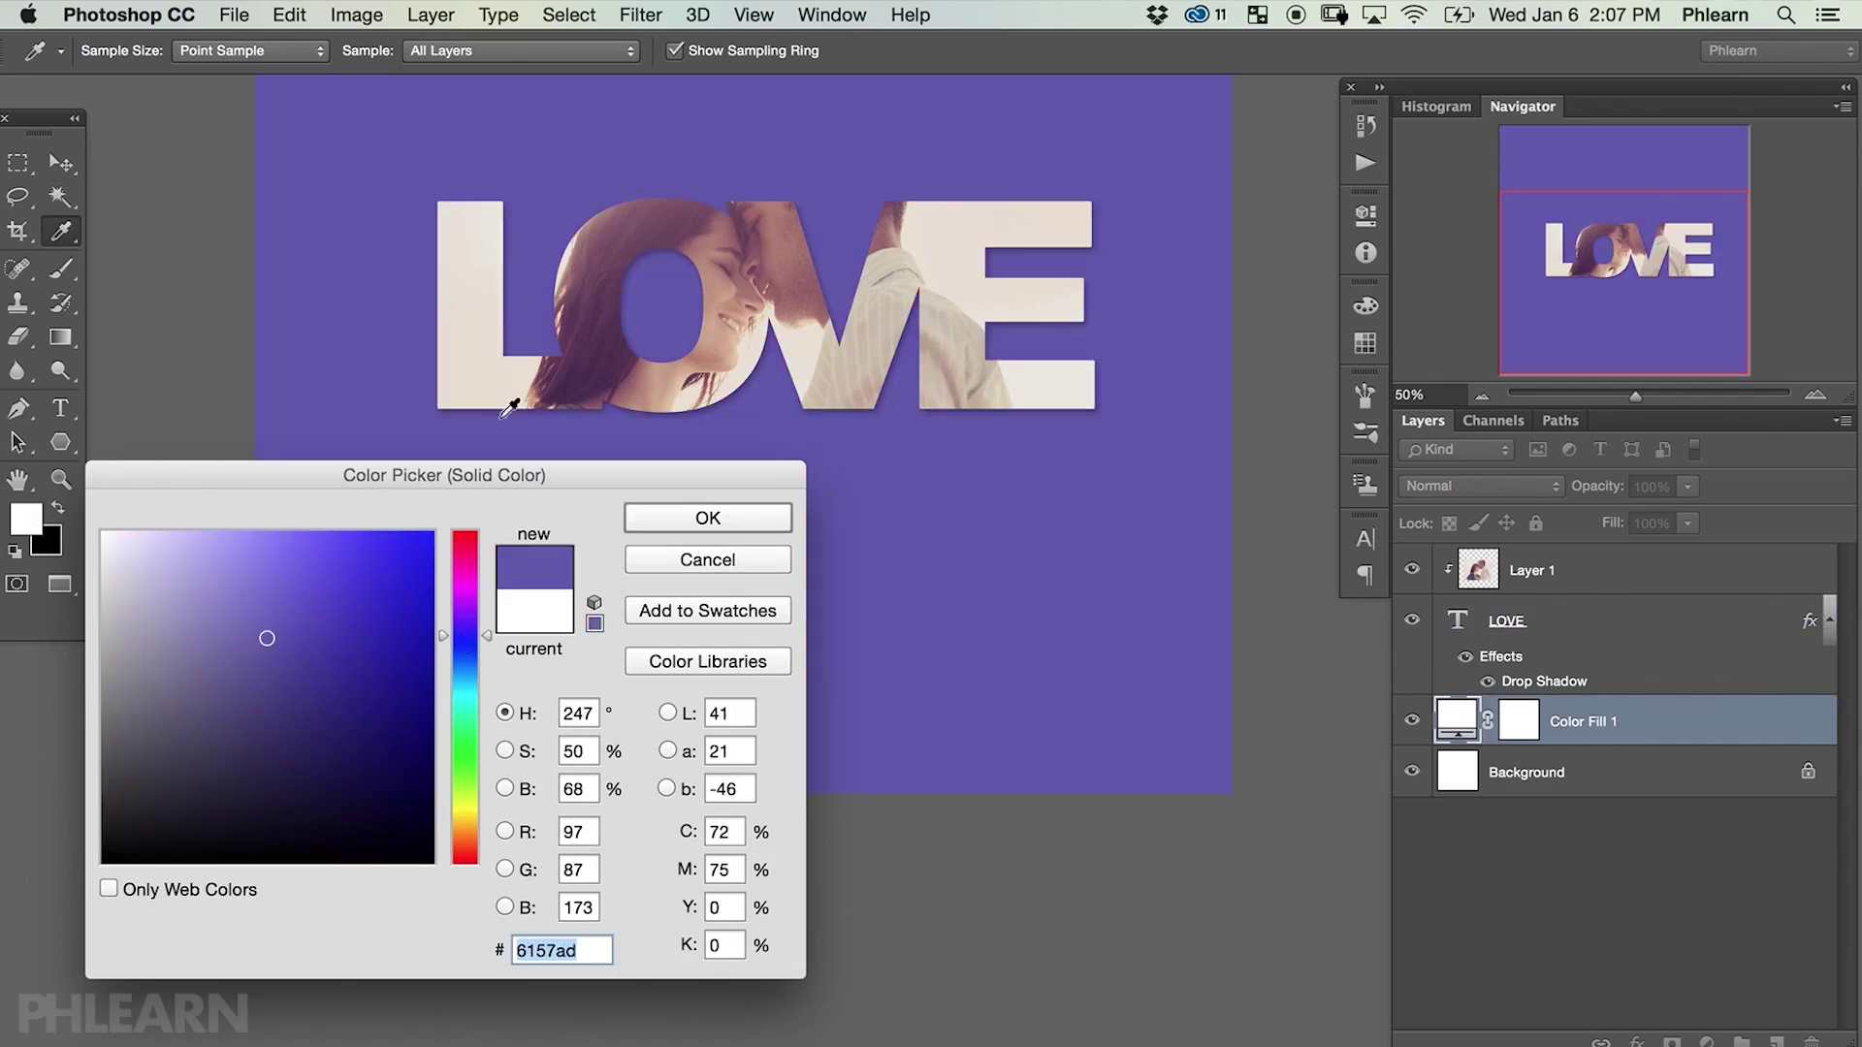
{"action": "left_click", "coordinate": [499, 388]}
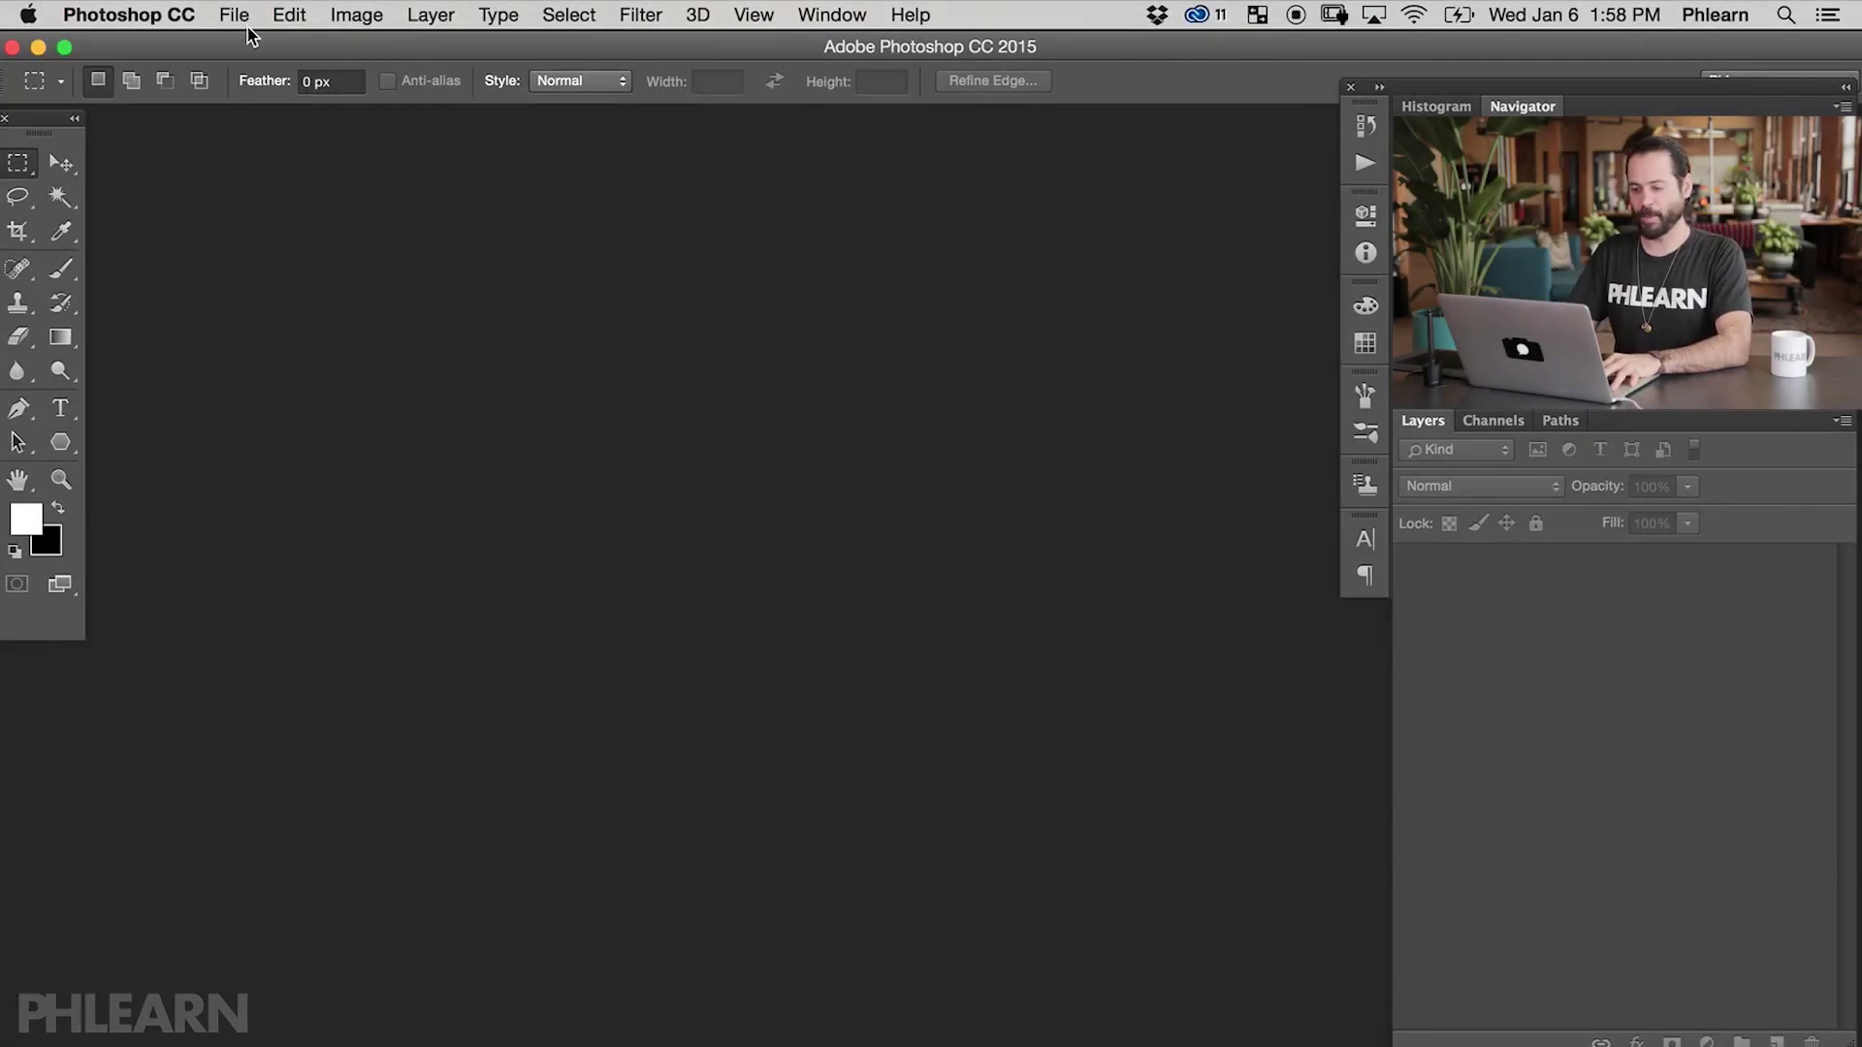
- Create a new 3000 × 3000 px, 72 ppi document with a White background
{"action": "left_click", "coordinate": [237, 17]}
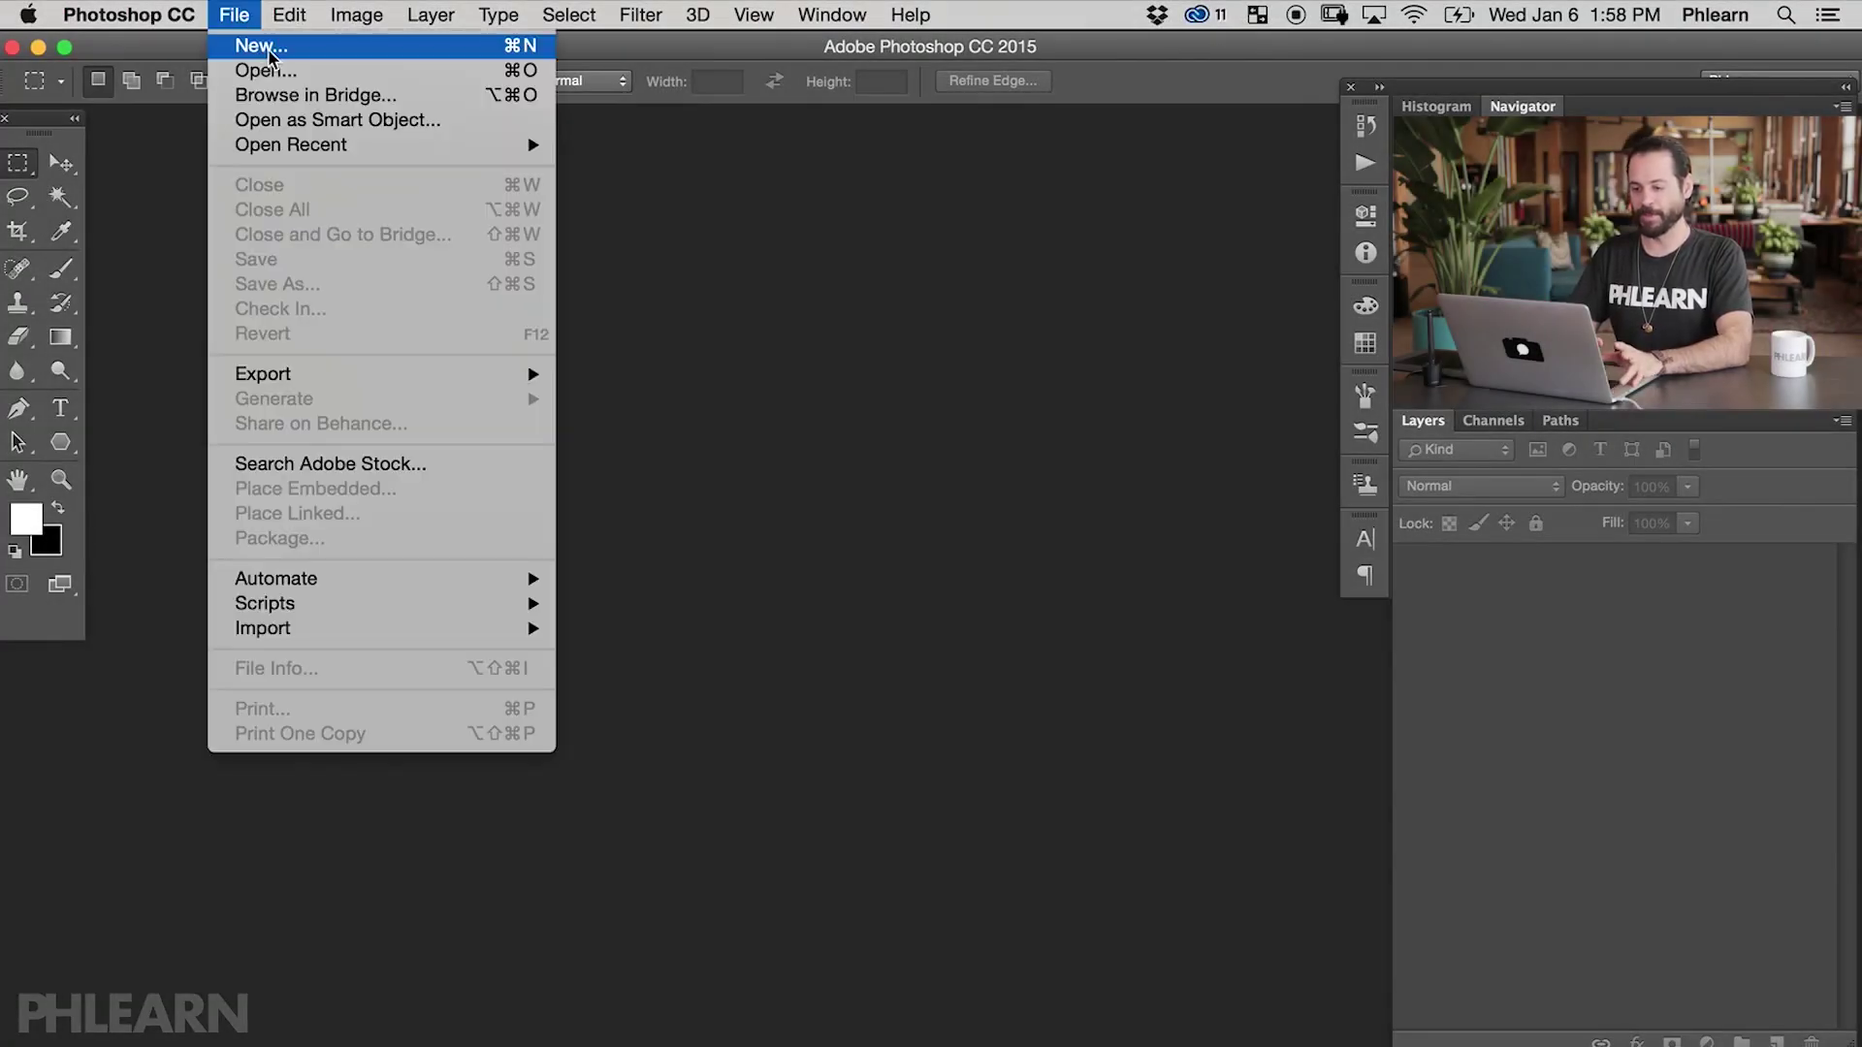
{"action": "left_click", "coordinate": [248, 44]}
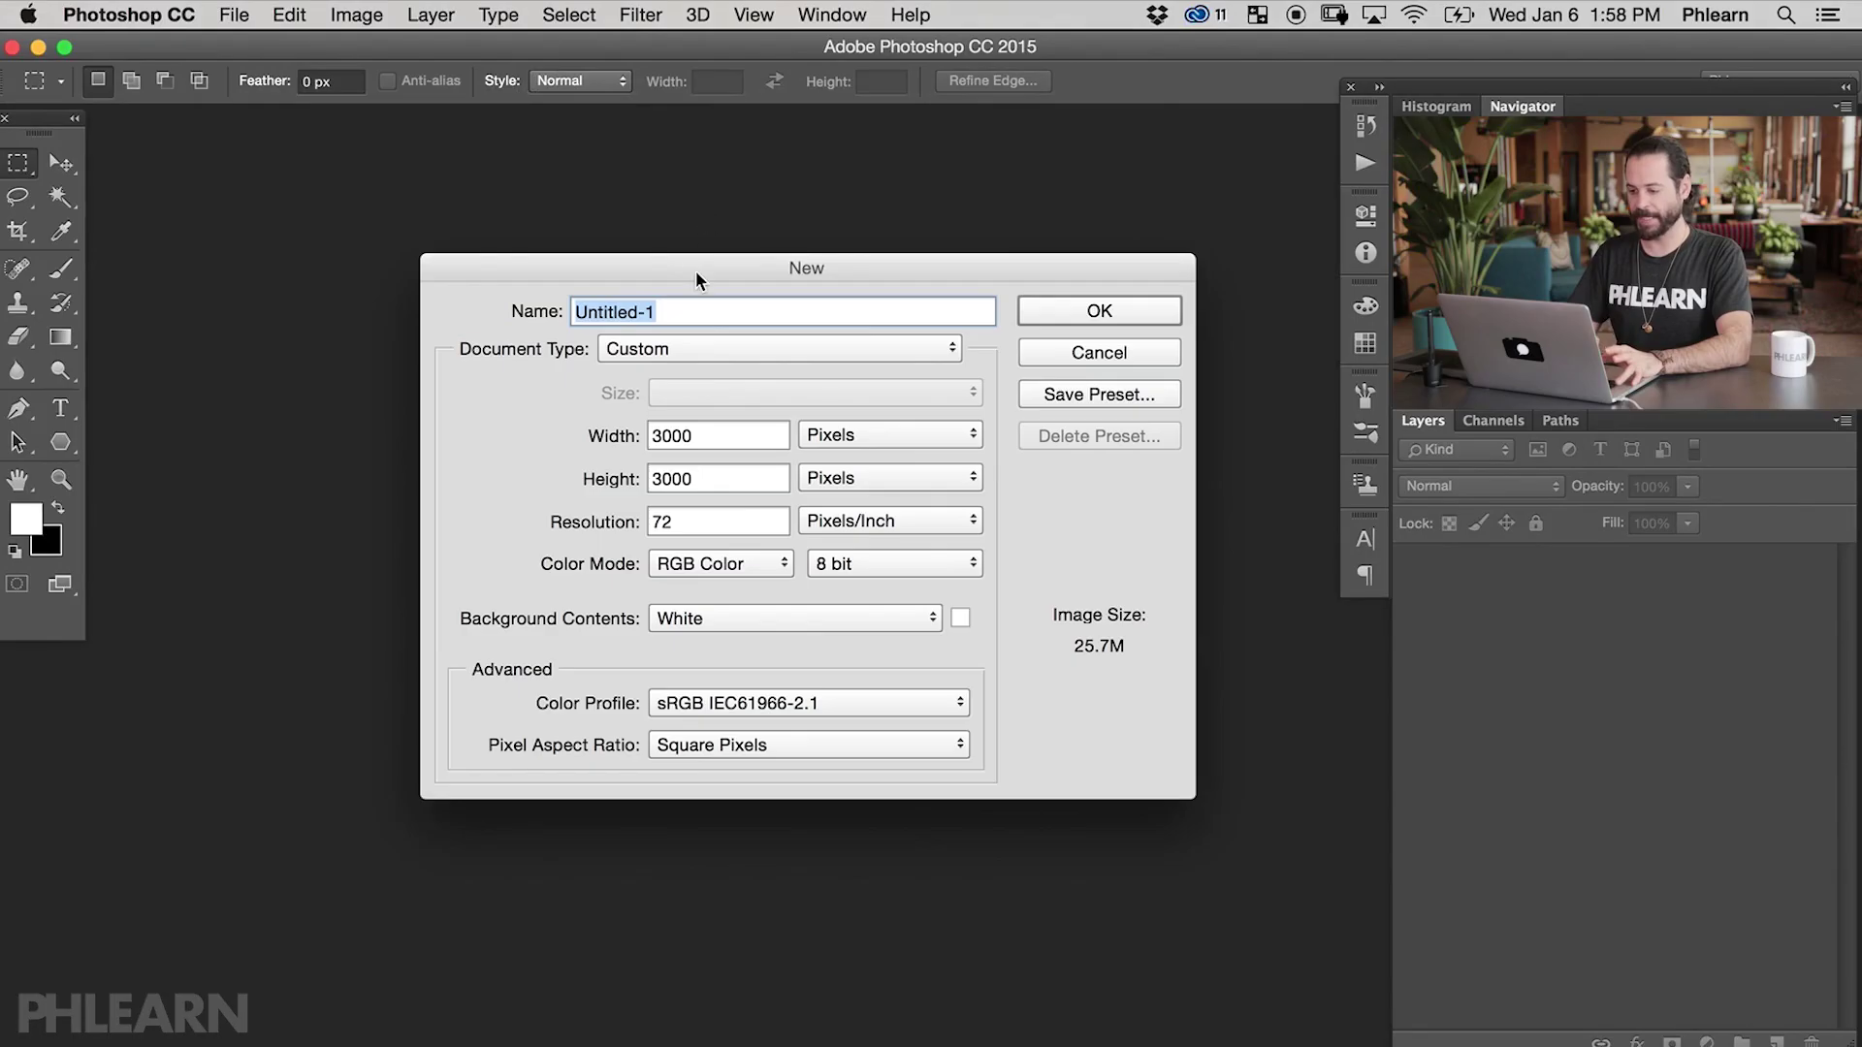
{"action": "left_click_drag", "start_coordinate": [695, 270], "coordinate": [667, 254]}
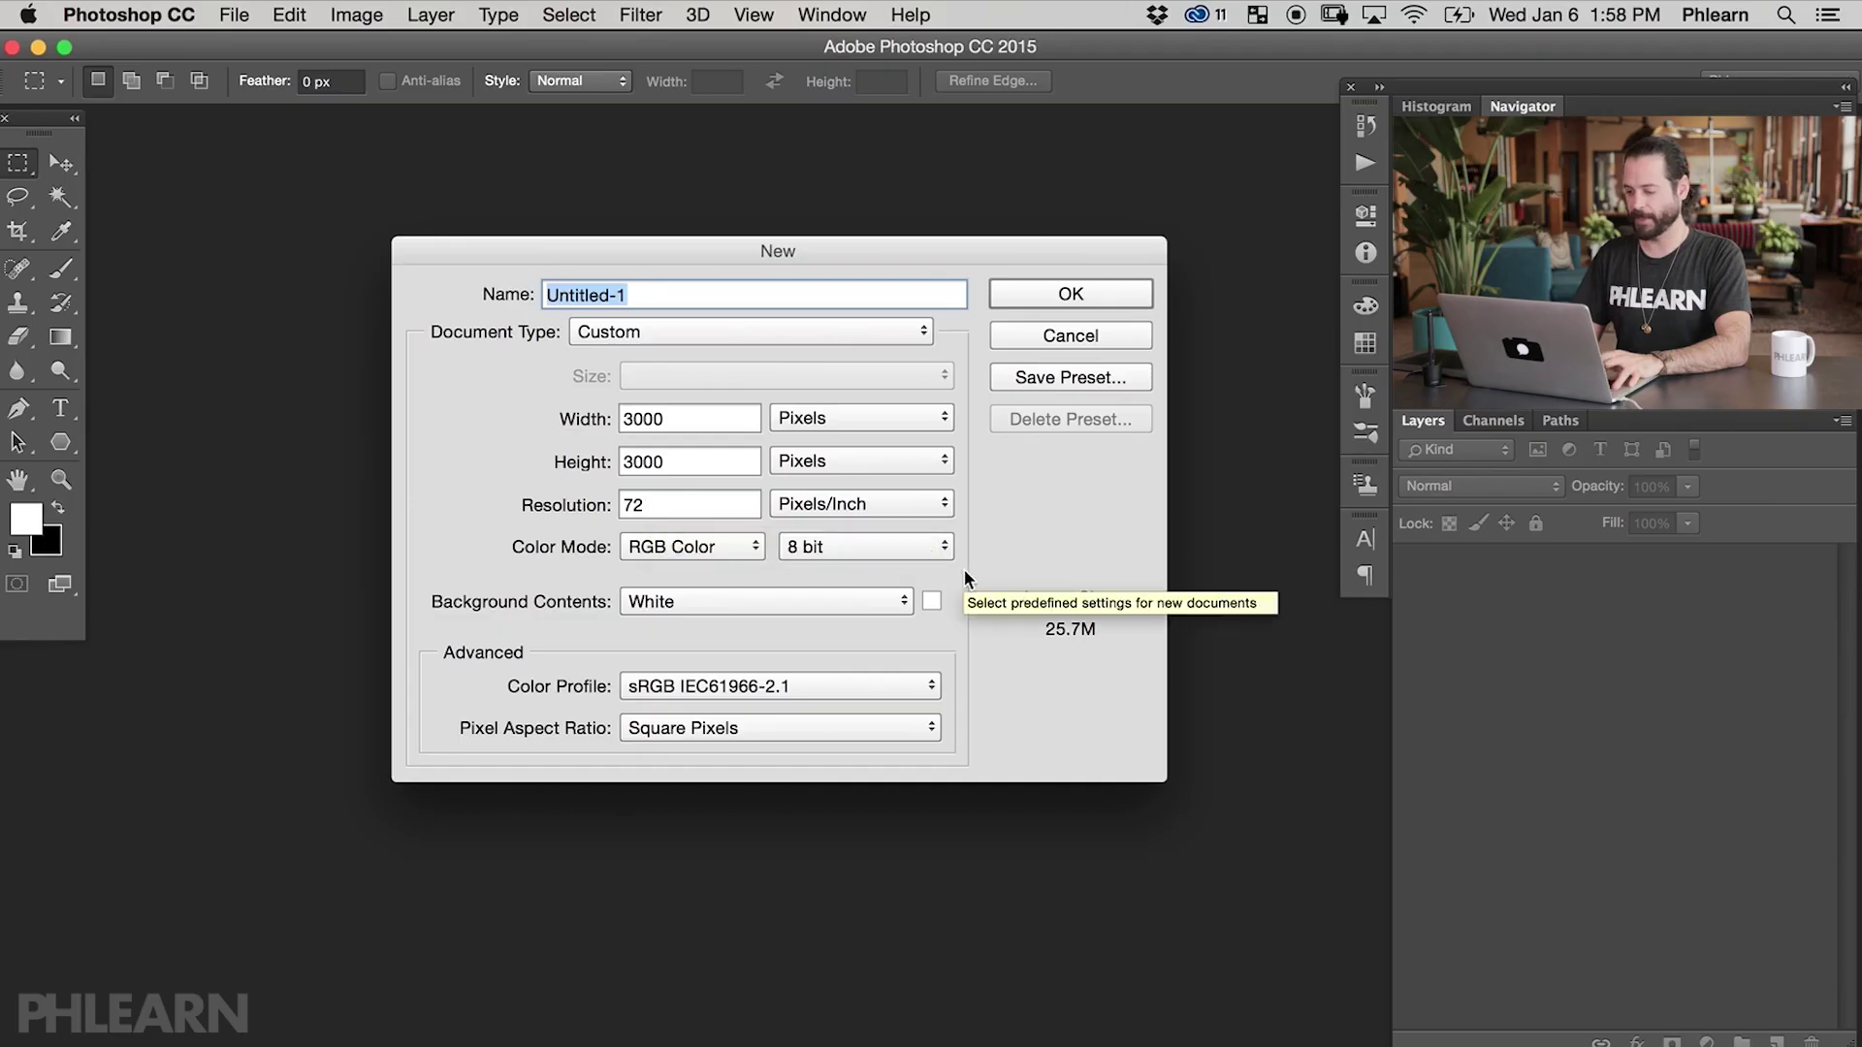
{"action": "left_click", "coordinate": [1067, 292]}
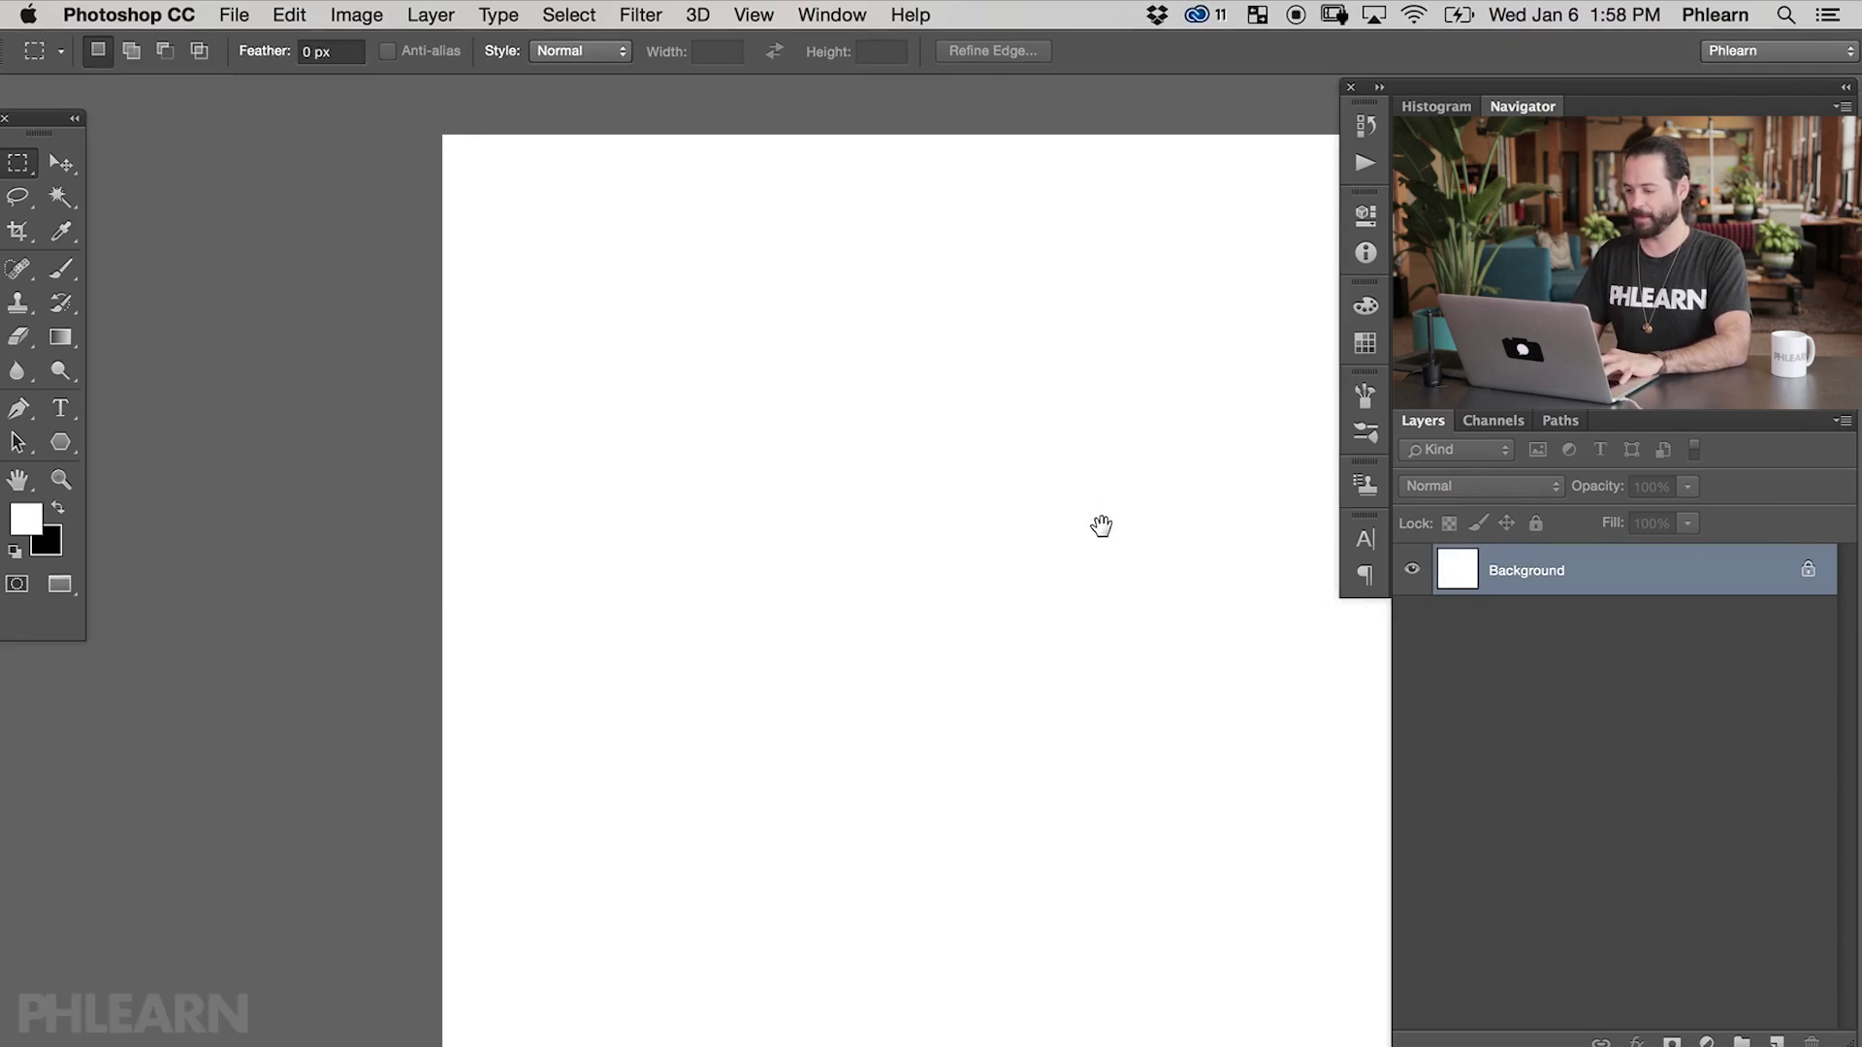
- Add a LOVE text layer to the blank canvas and show the Character panel
{"action": "left_click_drag", "start_coordinate": [1102, 523], "coordinate": [888, 508]}
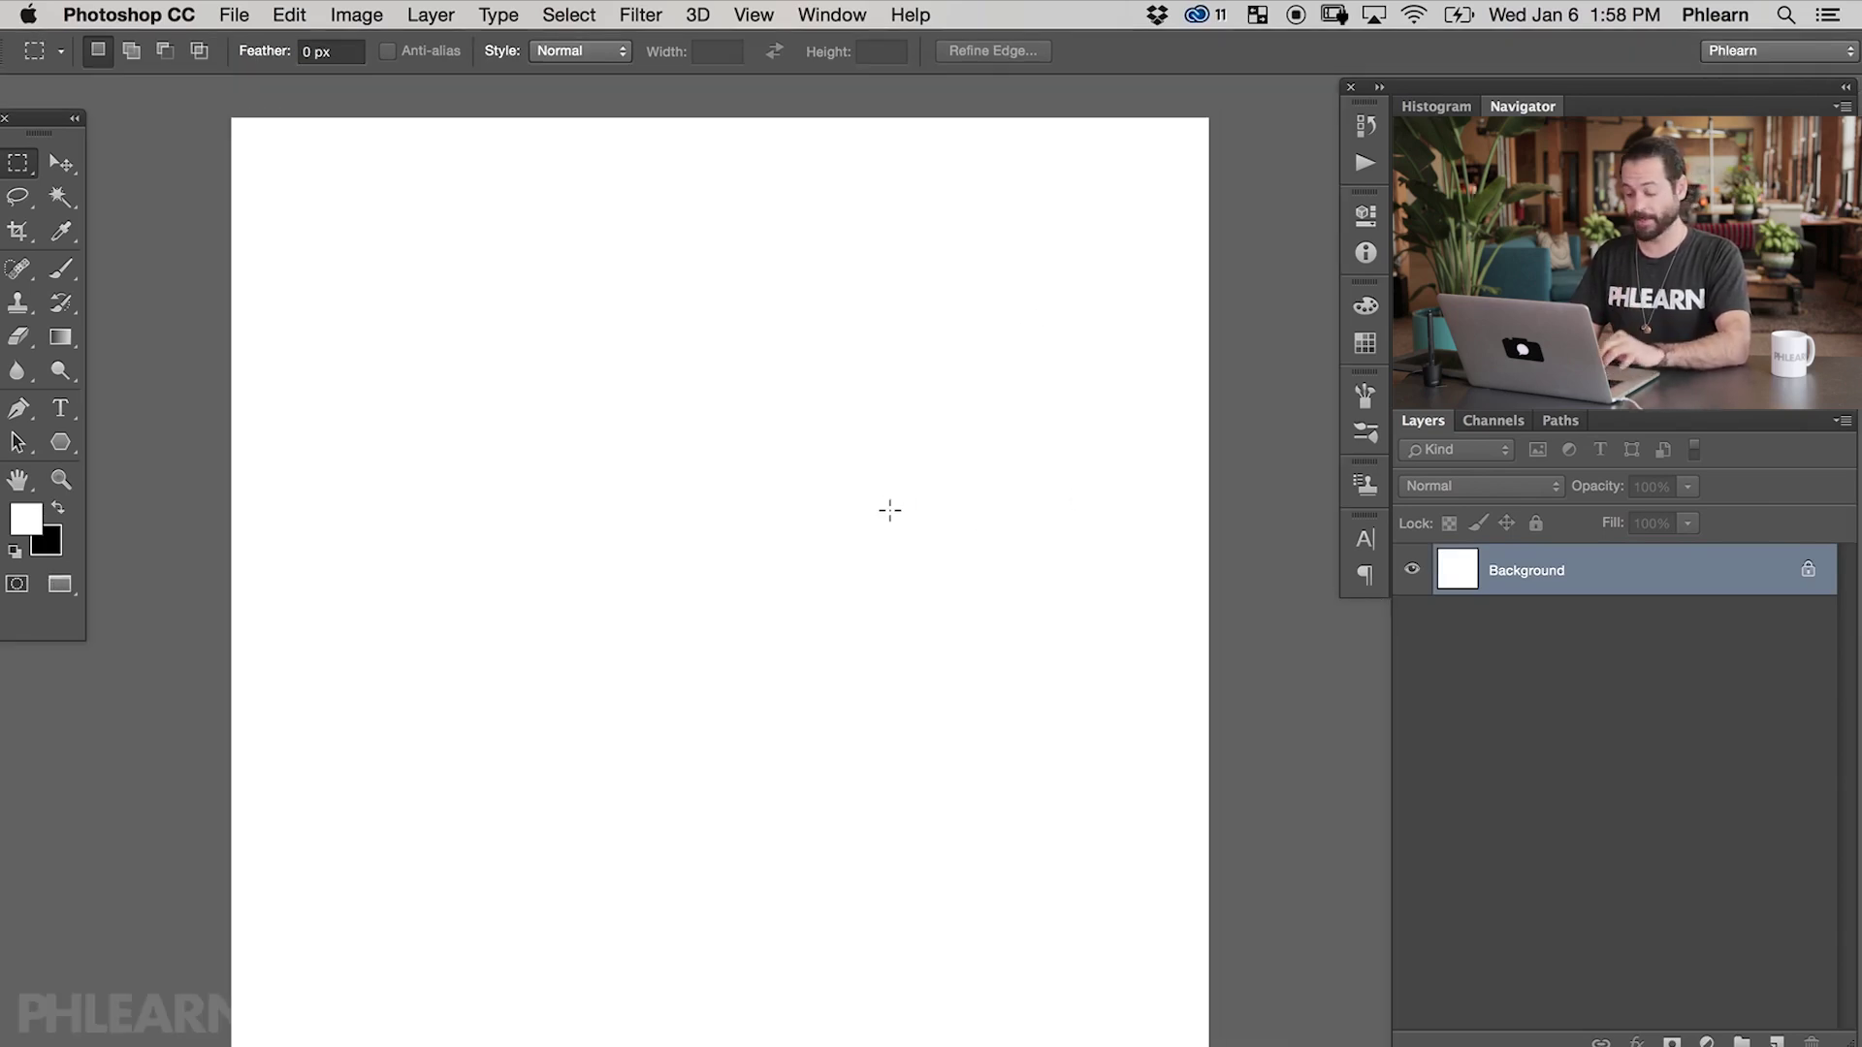
{"action": "key", "text": "t"}
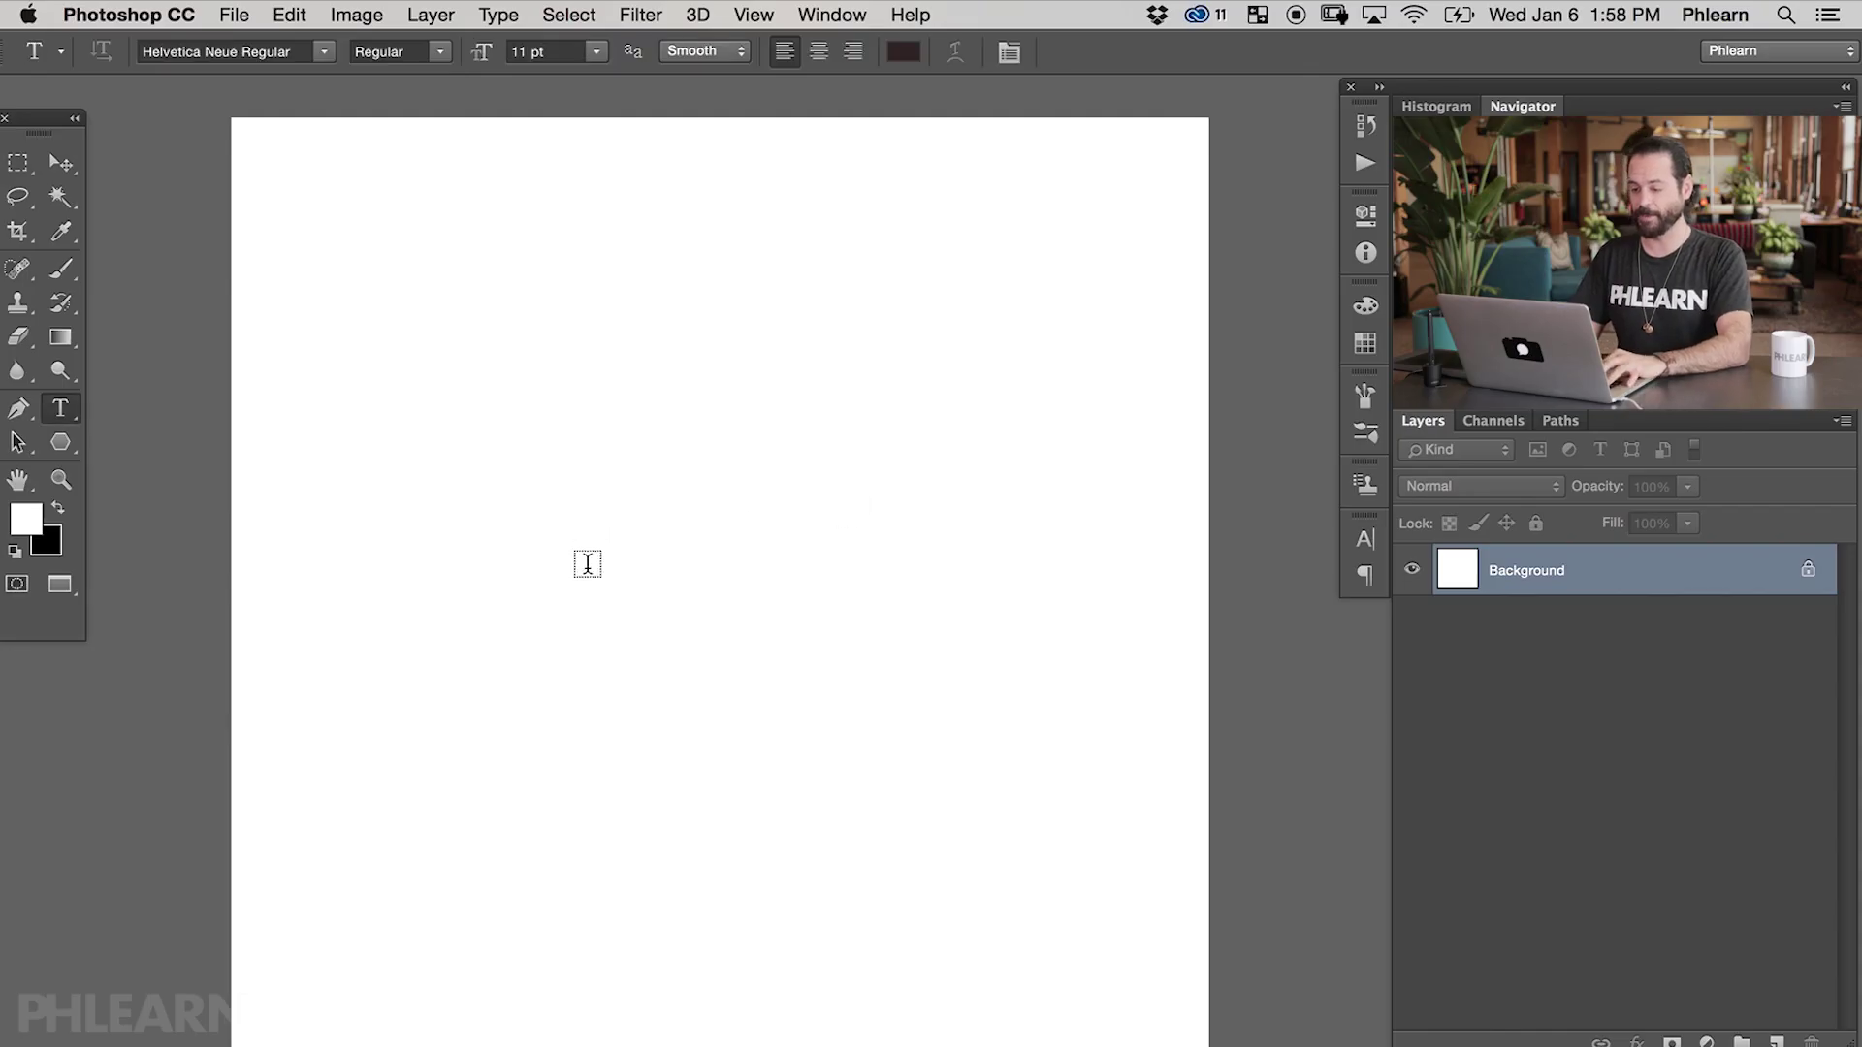
{"action": "left_click", "coordinate": [436, 571]}
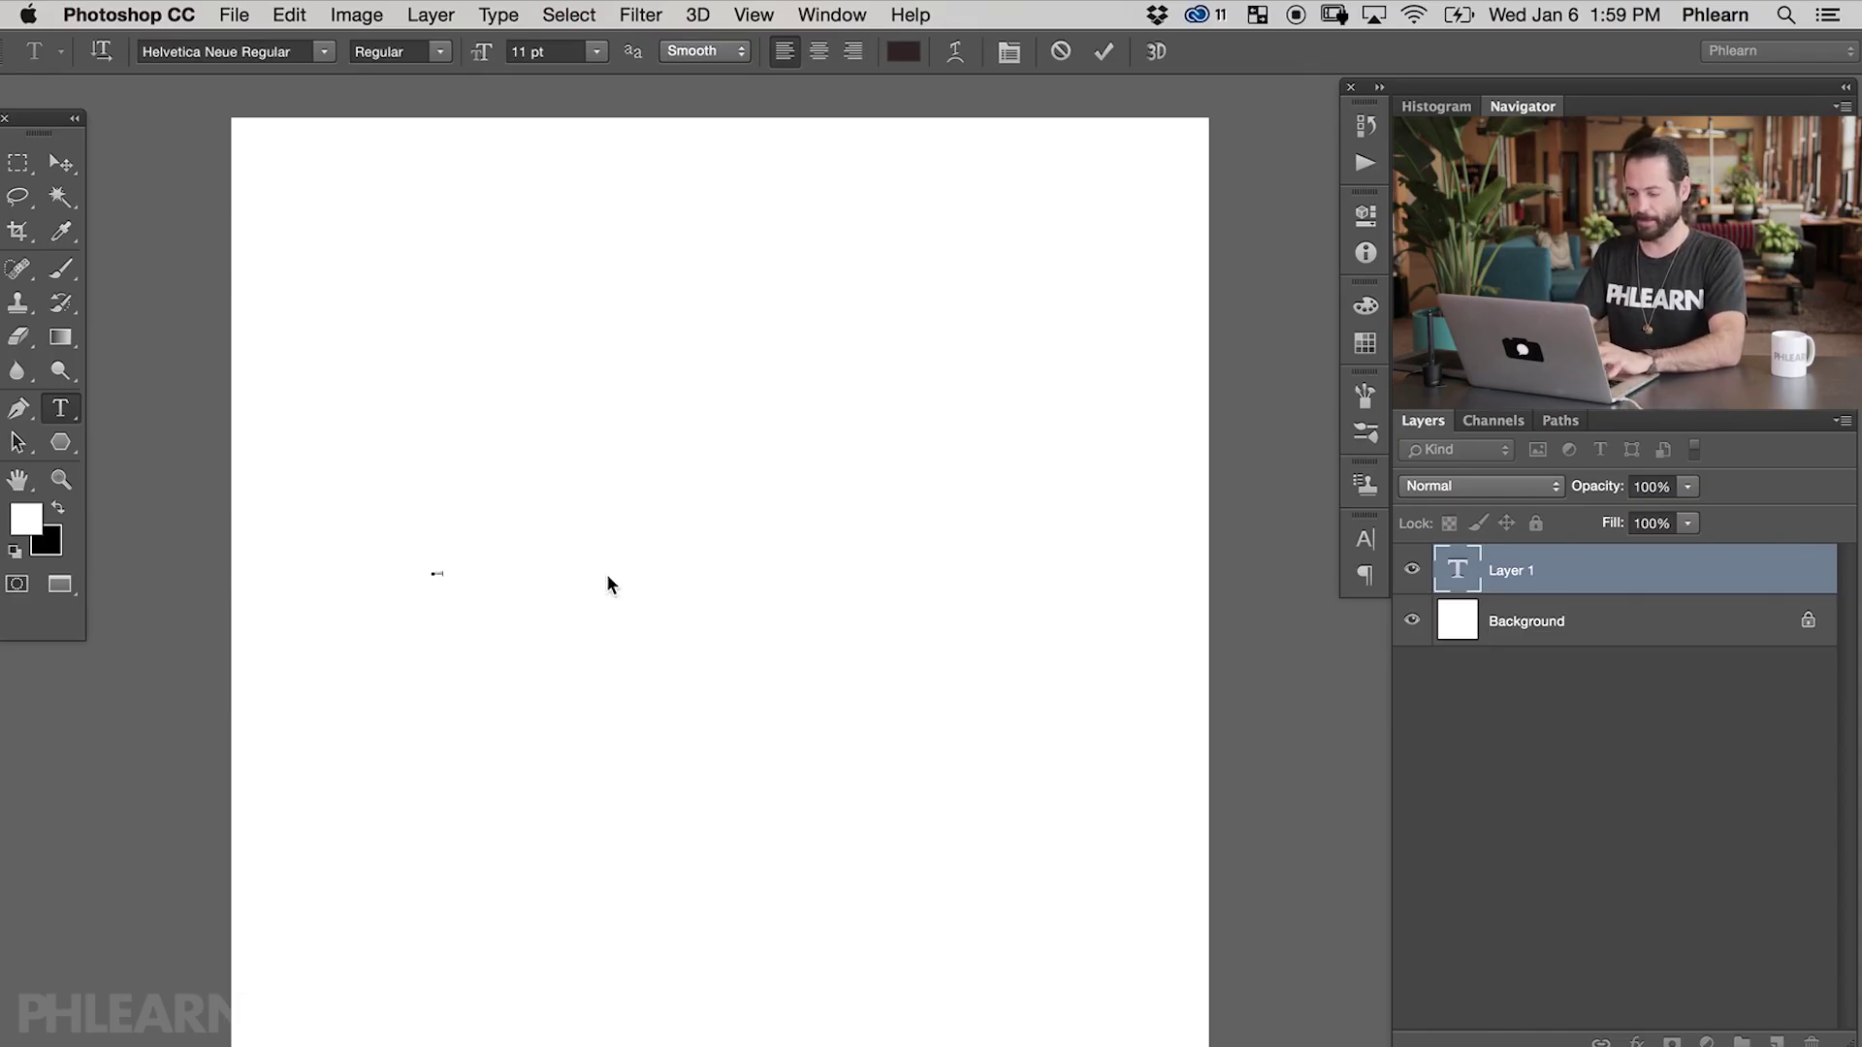
{"action": "key", "text": "super+a"}
{"action": "key", "text": "super+Return"}
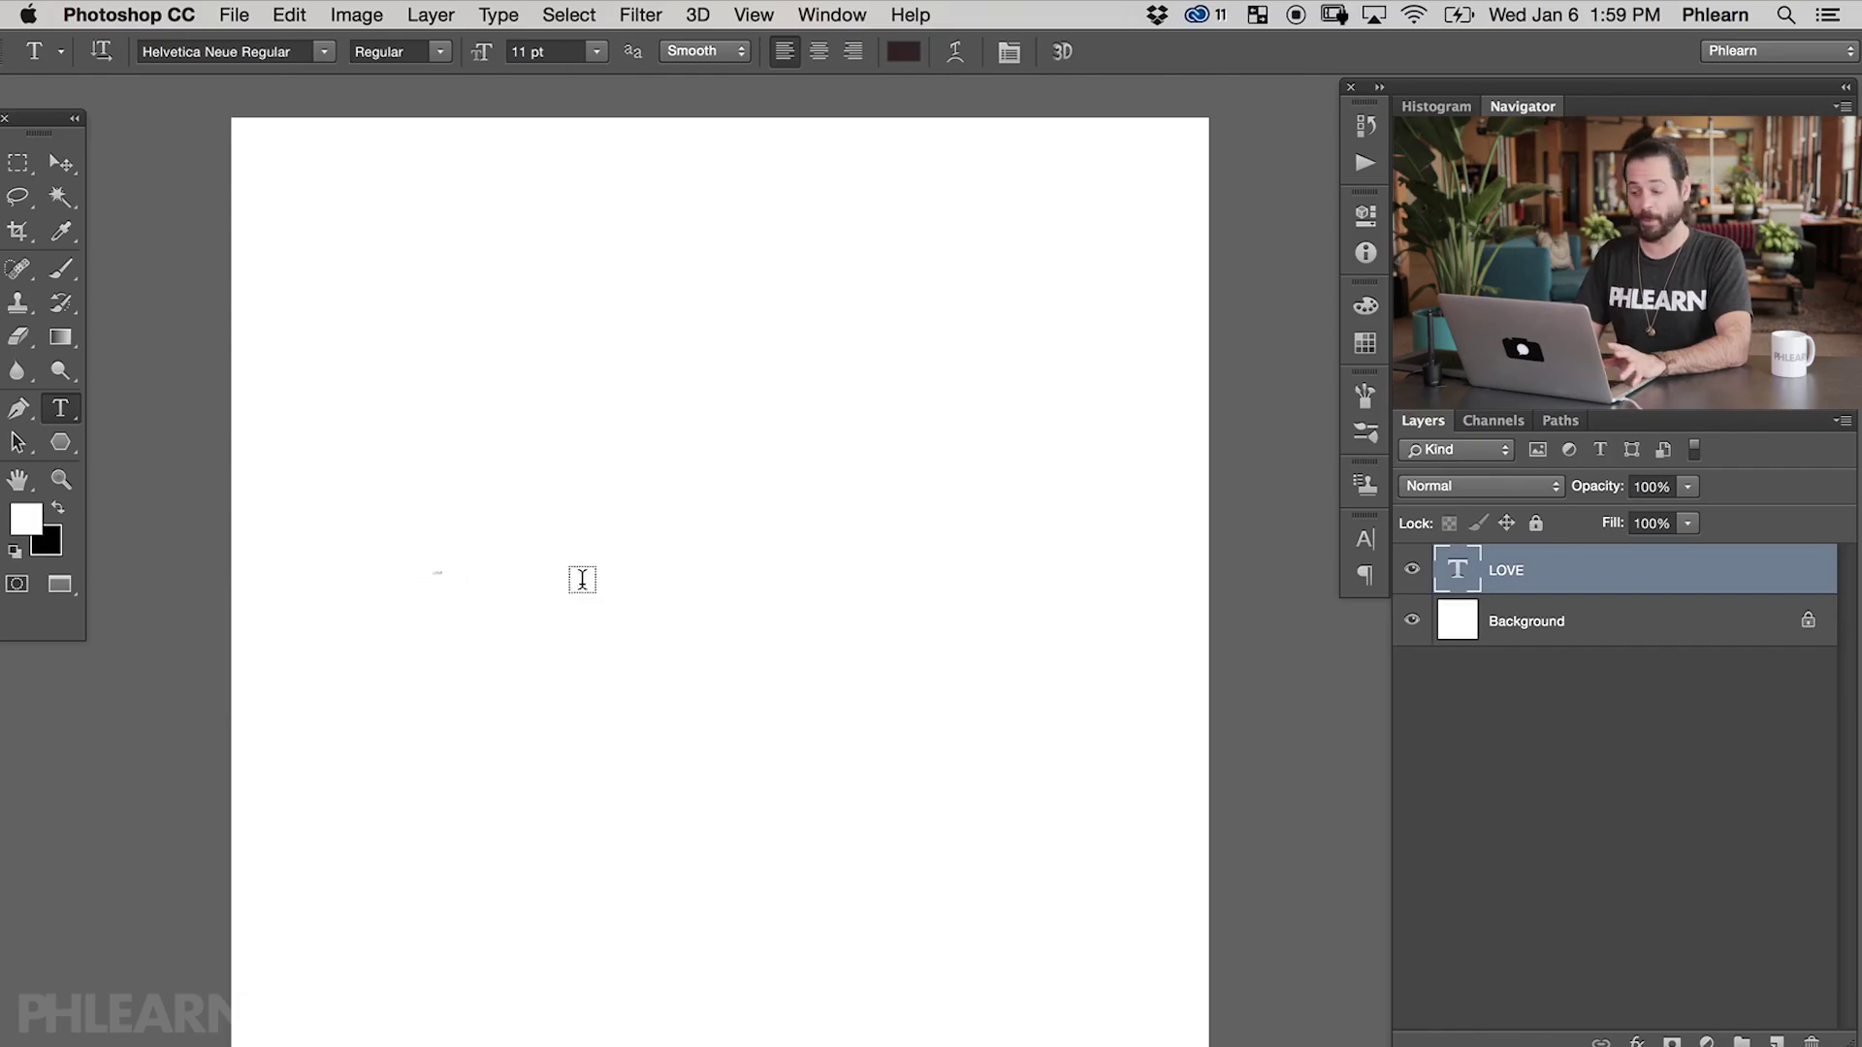
{"action": "left_click", "coordinate": [834, 18]}
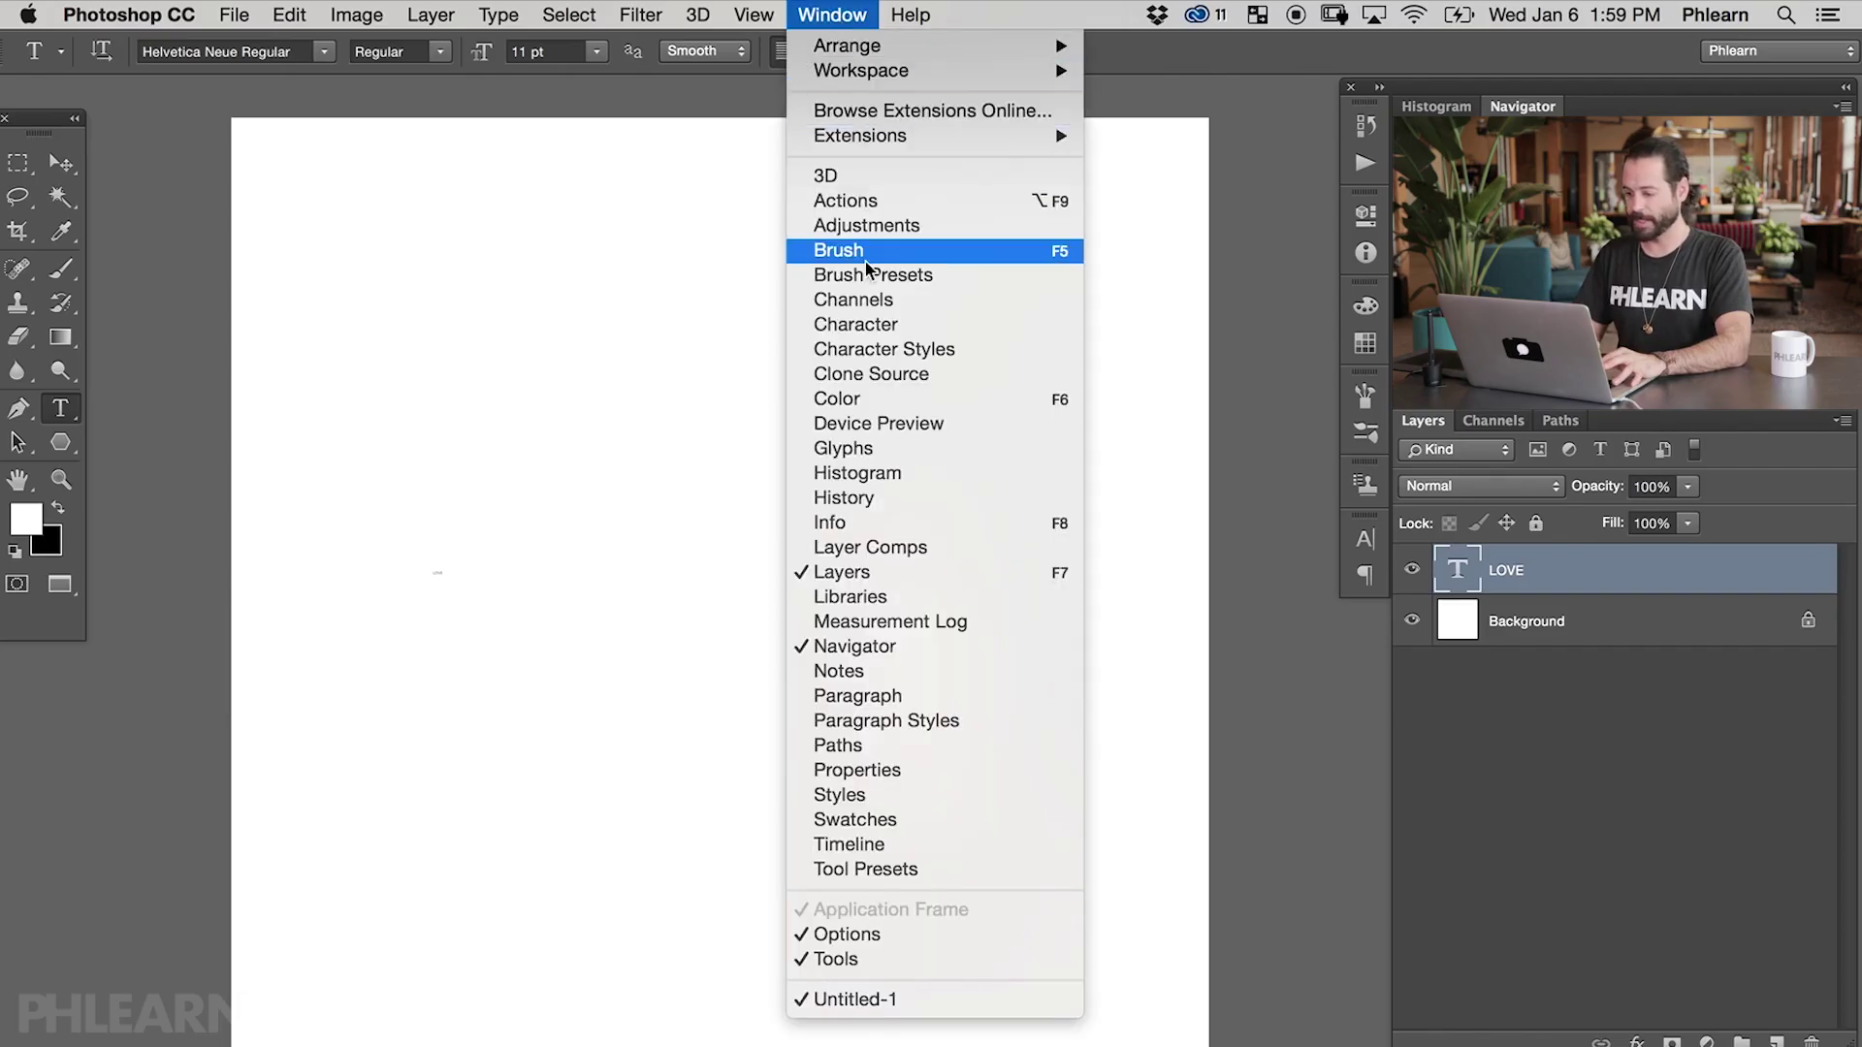
{"action": "left_click", "coordinate": [902, 326]}
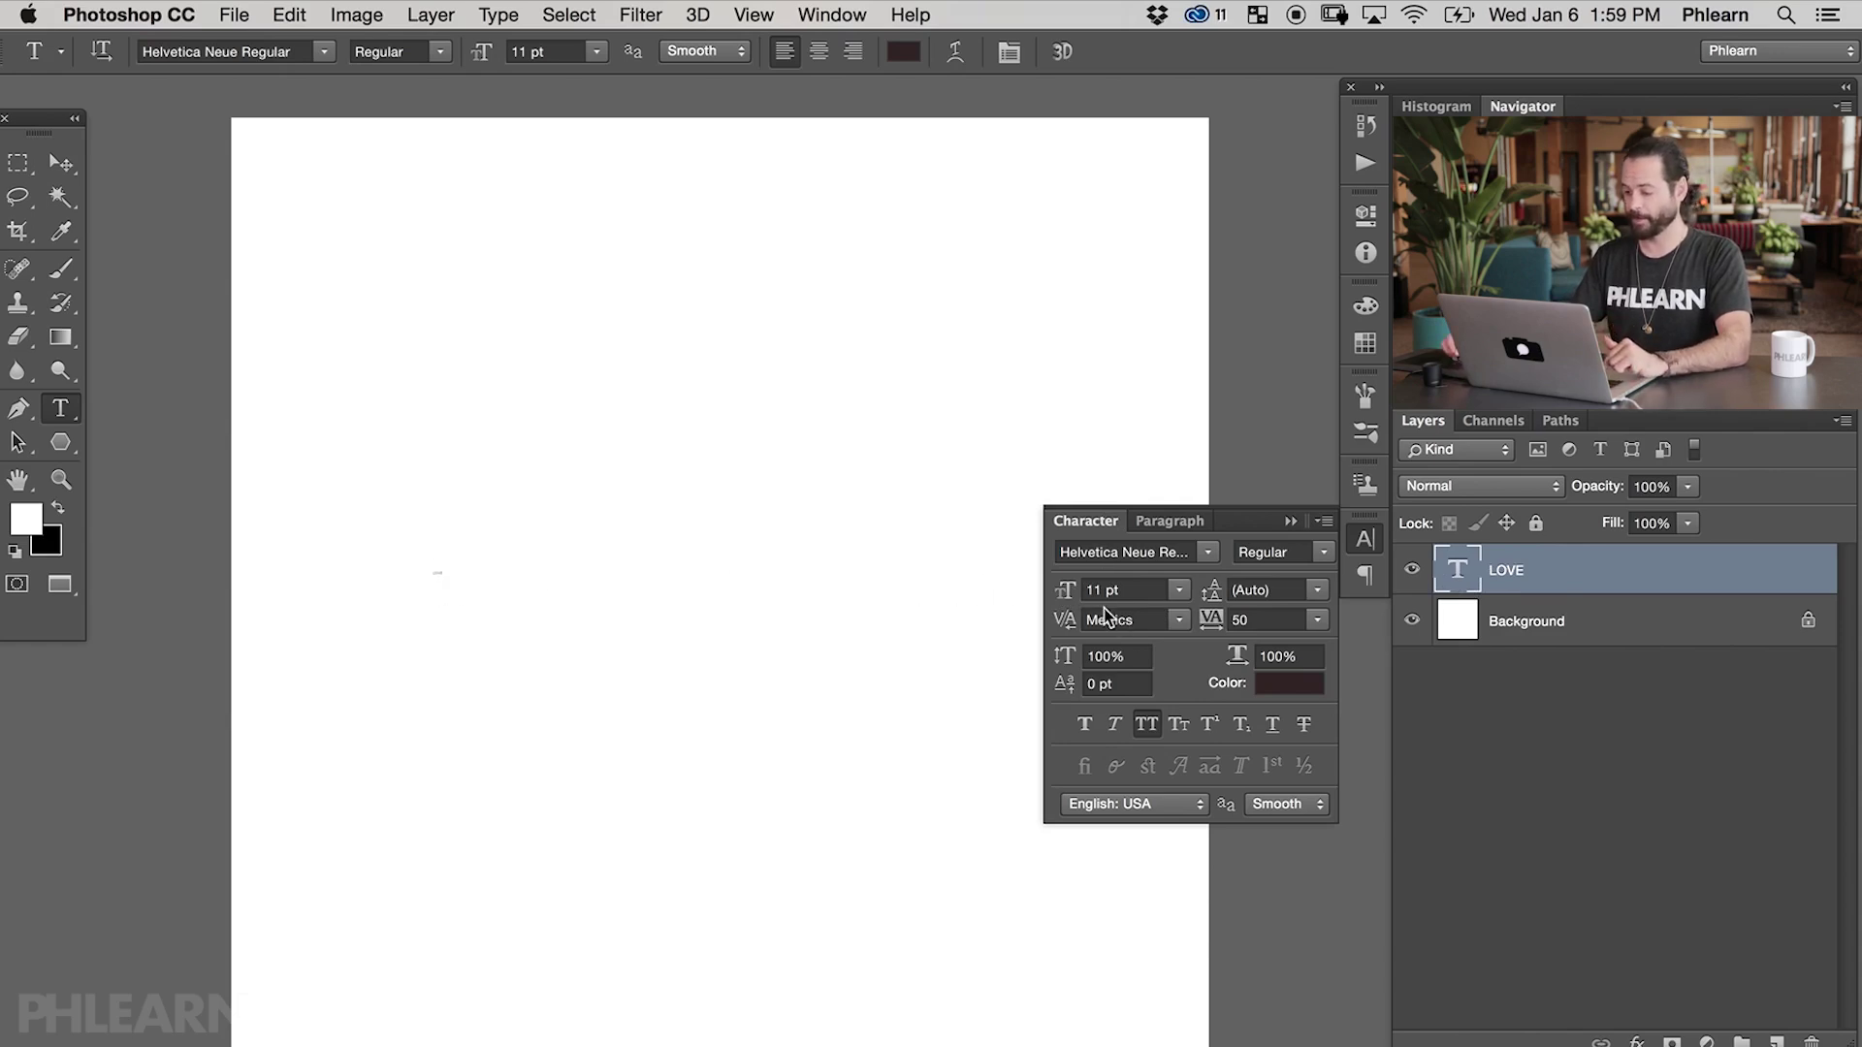
- Enlarge LOVE from 72 pt to 641 pt in the Character panel
{"action": "left_click", "coordinate": [1176, 591]}
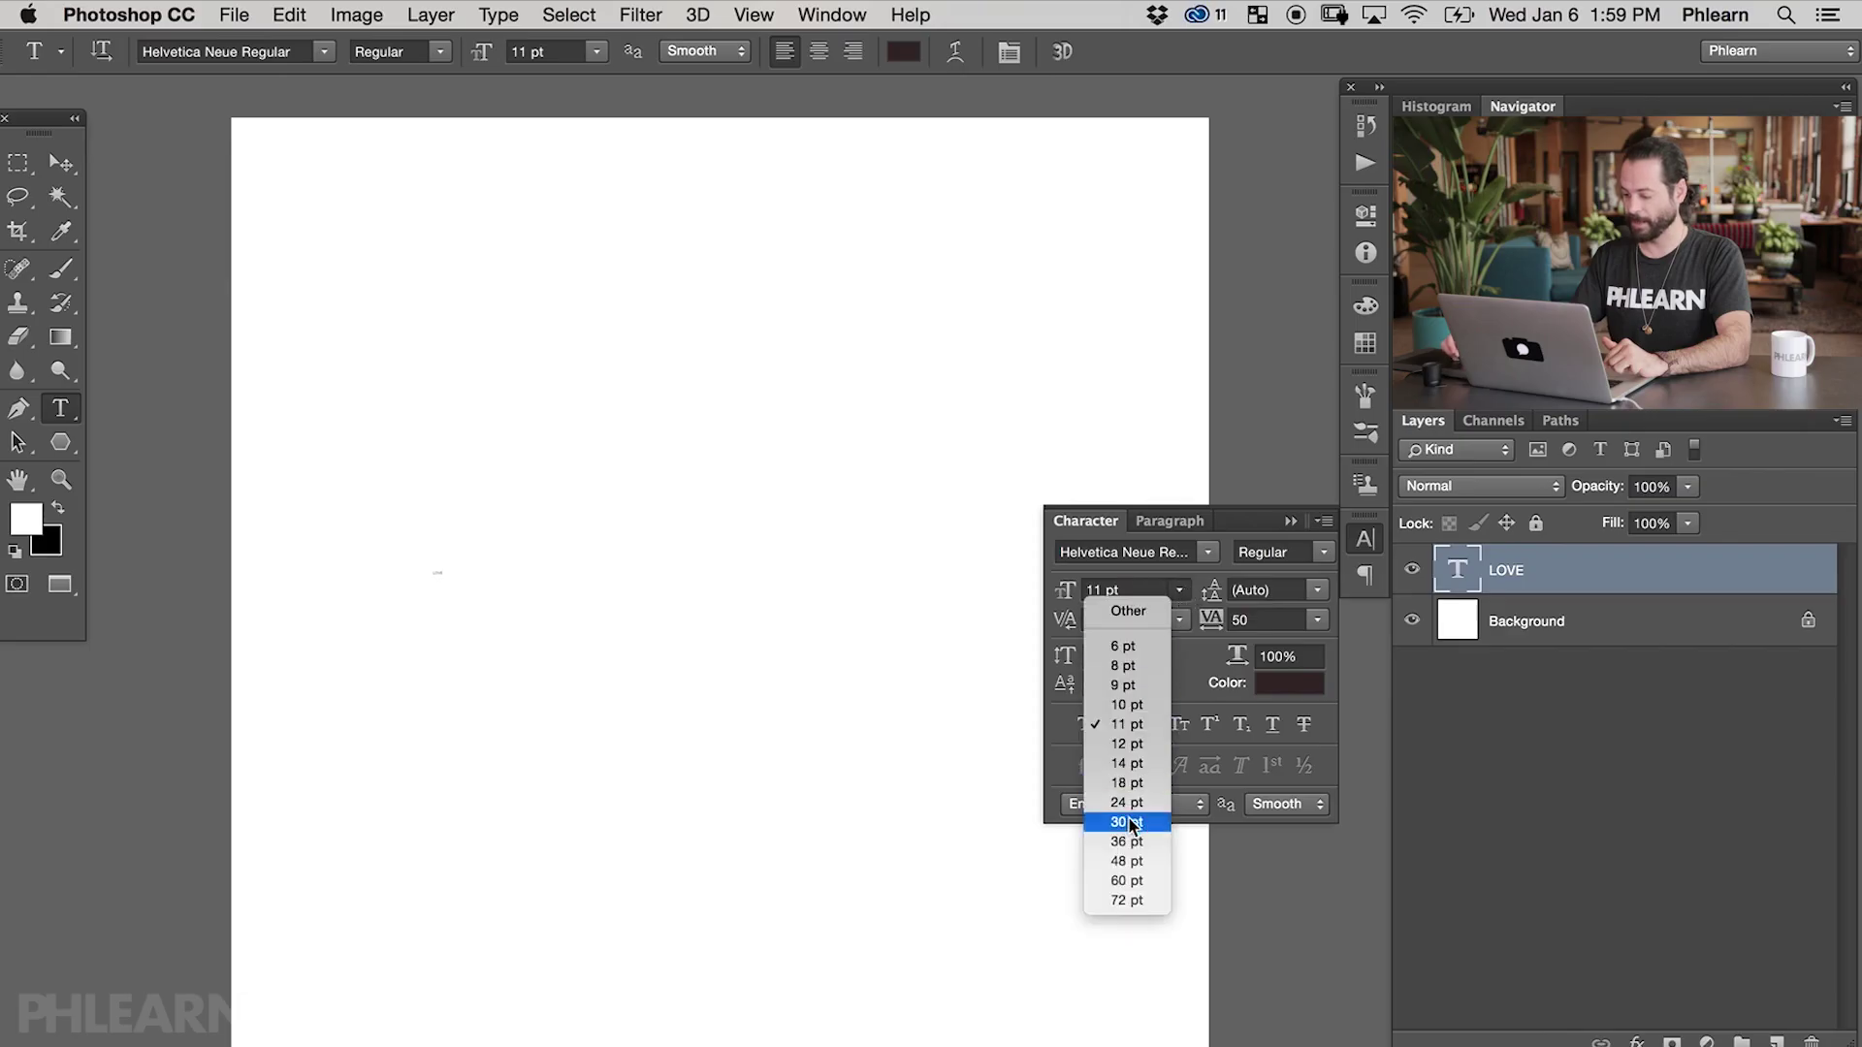
{"action": "left_click", "coordinate": [1128, 898]}
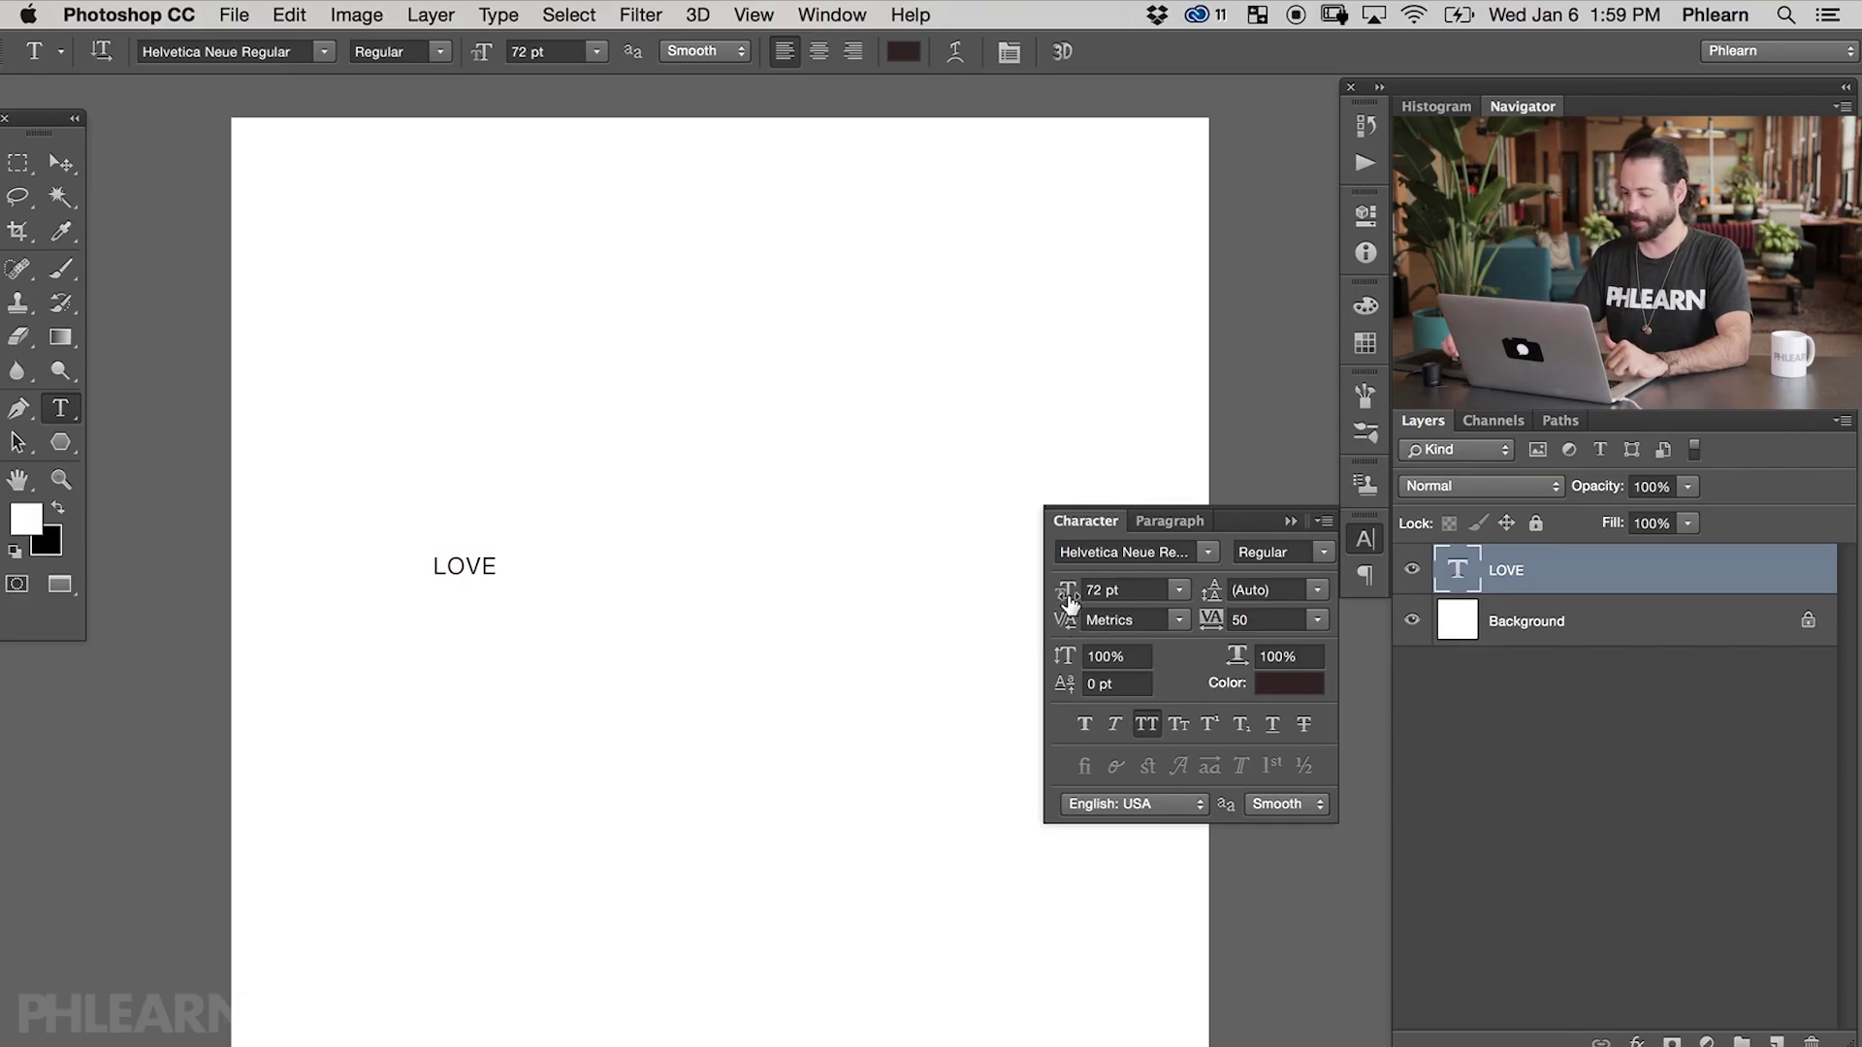
{"action": "left_click_drag", "start_coordinate": [1067, 595], "coordinate": [1262, 615]}
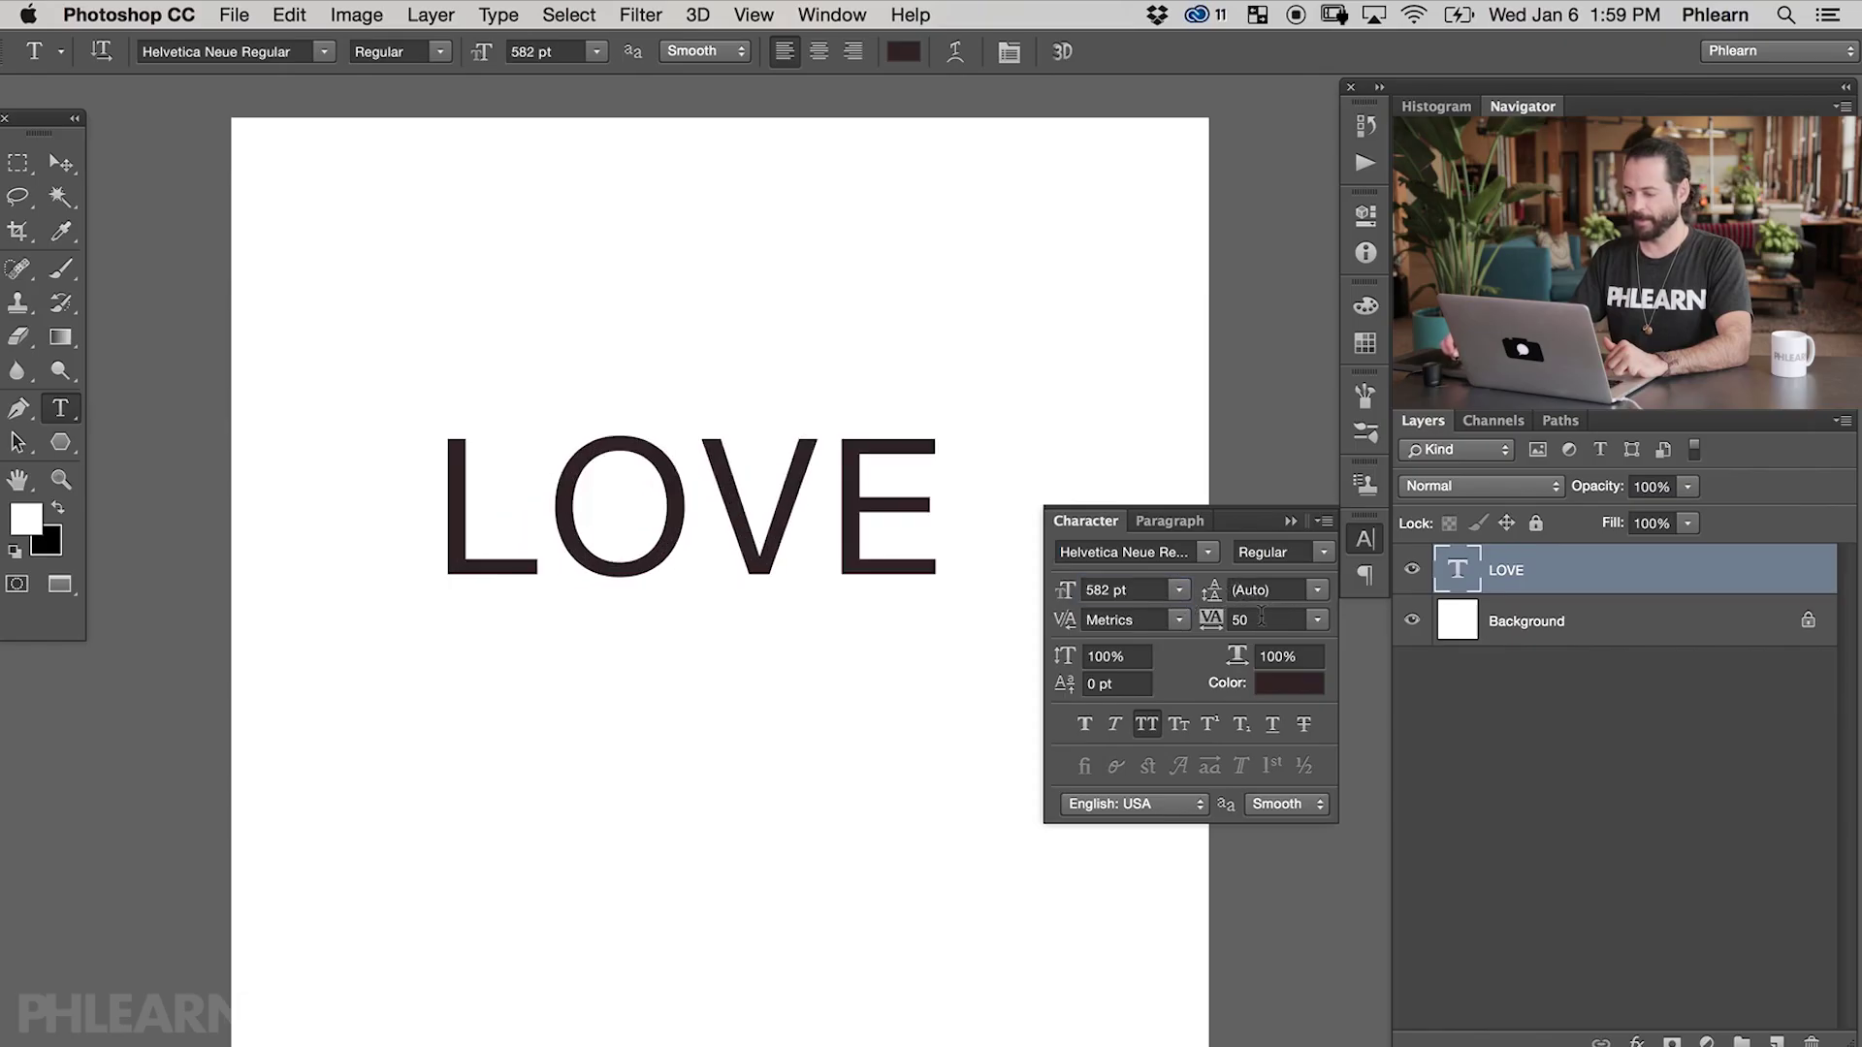
{"action": "mouse_move", "coordinate": [1068, 614]}
{"action": "left_mouse_down"}
{"action": "mouse_move", "coordinate": [1292, 596]}
{"action": "mouse_move", "coordinate": [1097, 595]}
{"action": "left_mouse_up"}
{"action": "type", "text": "641"}
{"action": "key", "text": "Return"}
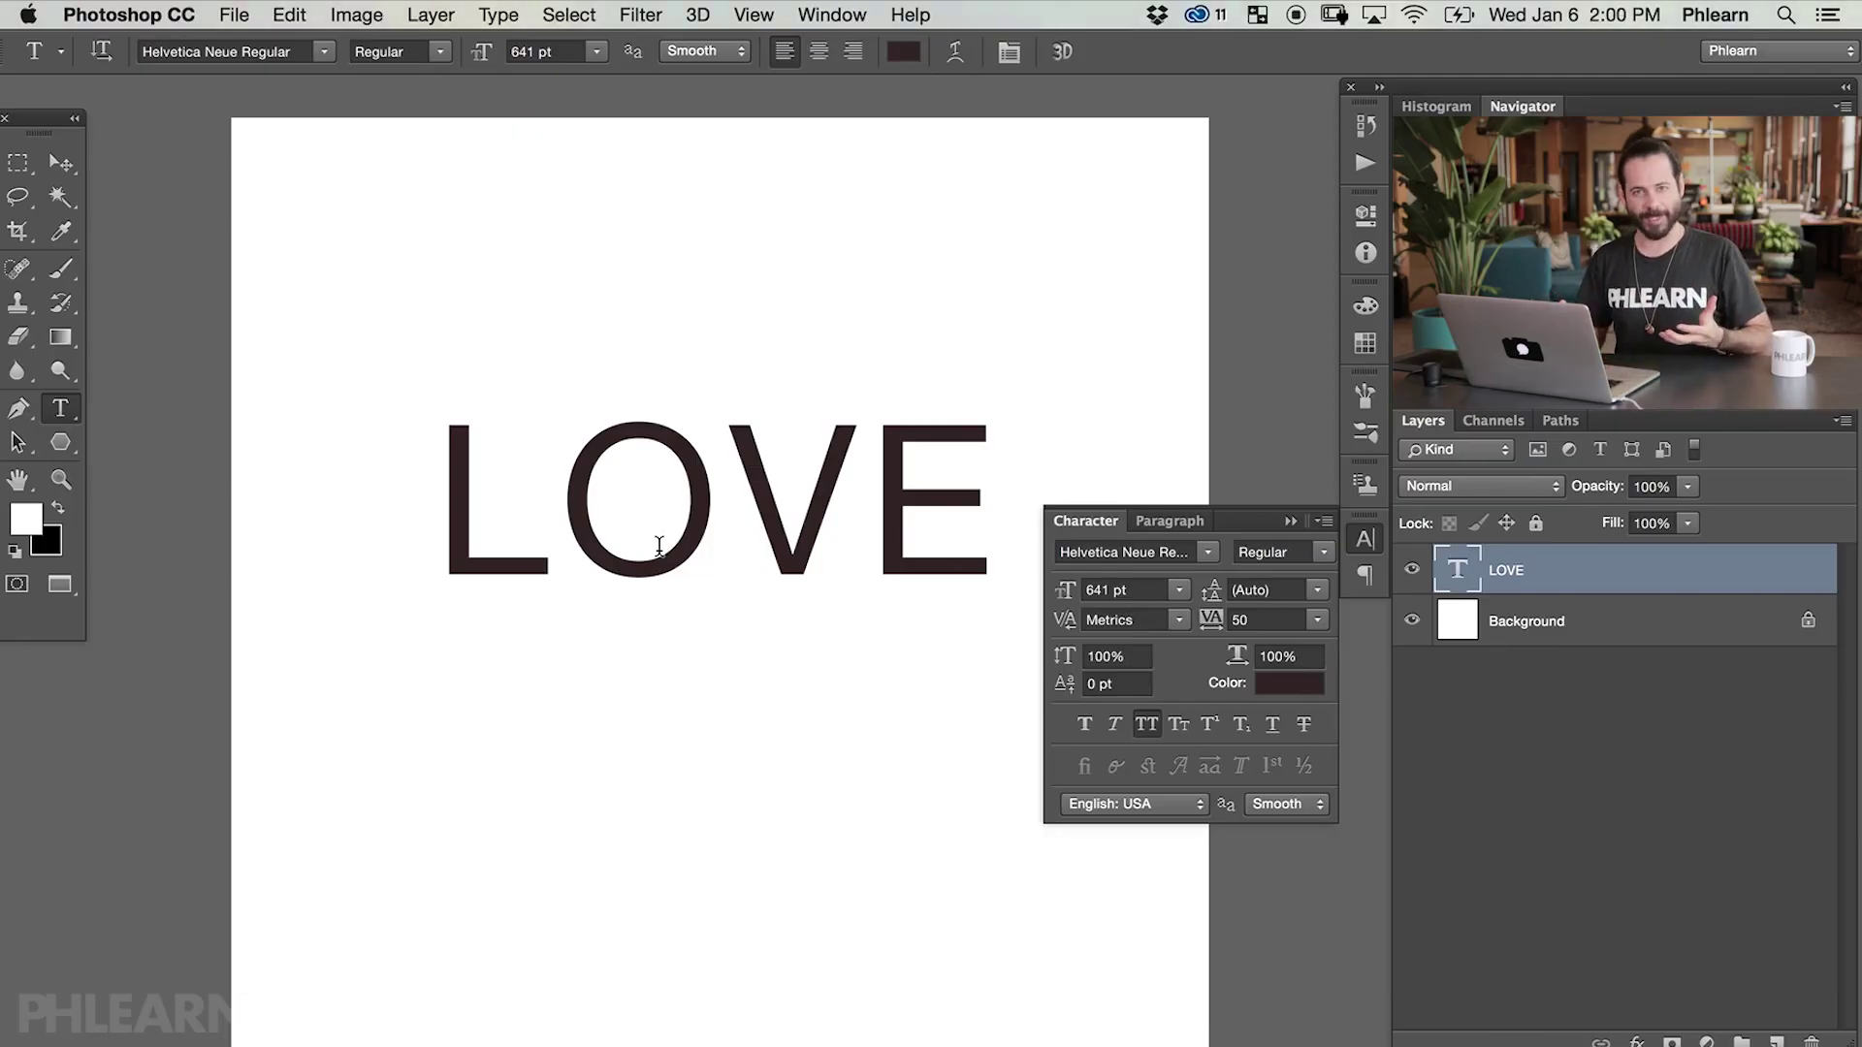
- Set LOVE in Arial Bold and apply Faux Bold to thicken the letters
{"action": "left_click", "coordinate": [1209, 552]}
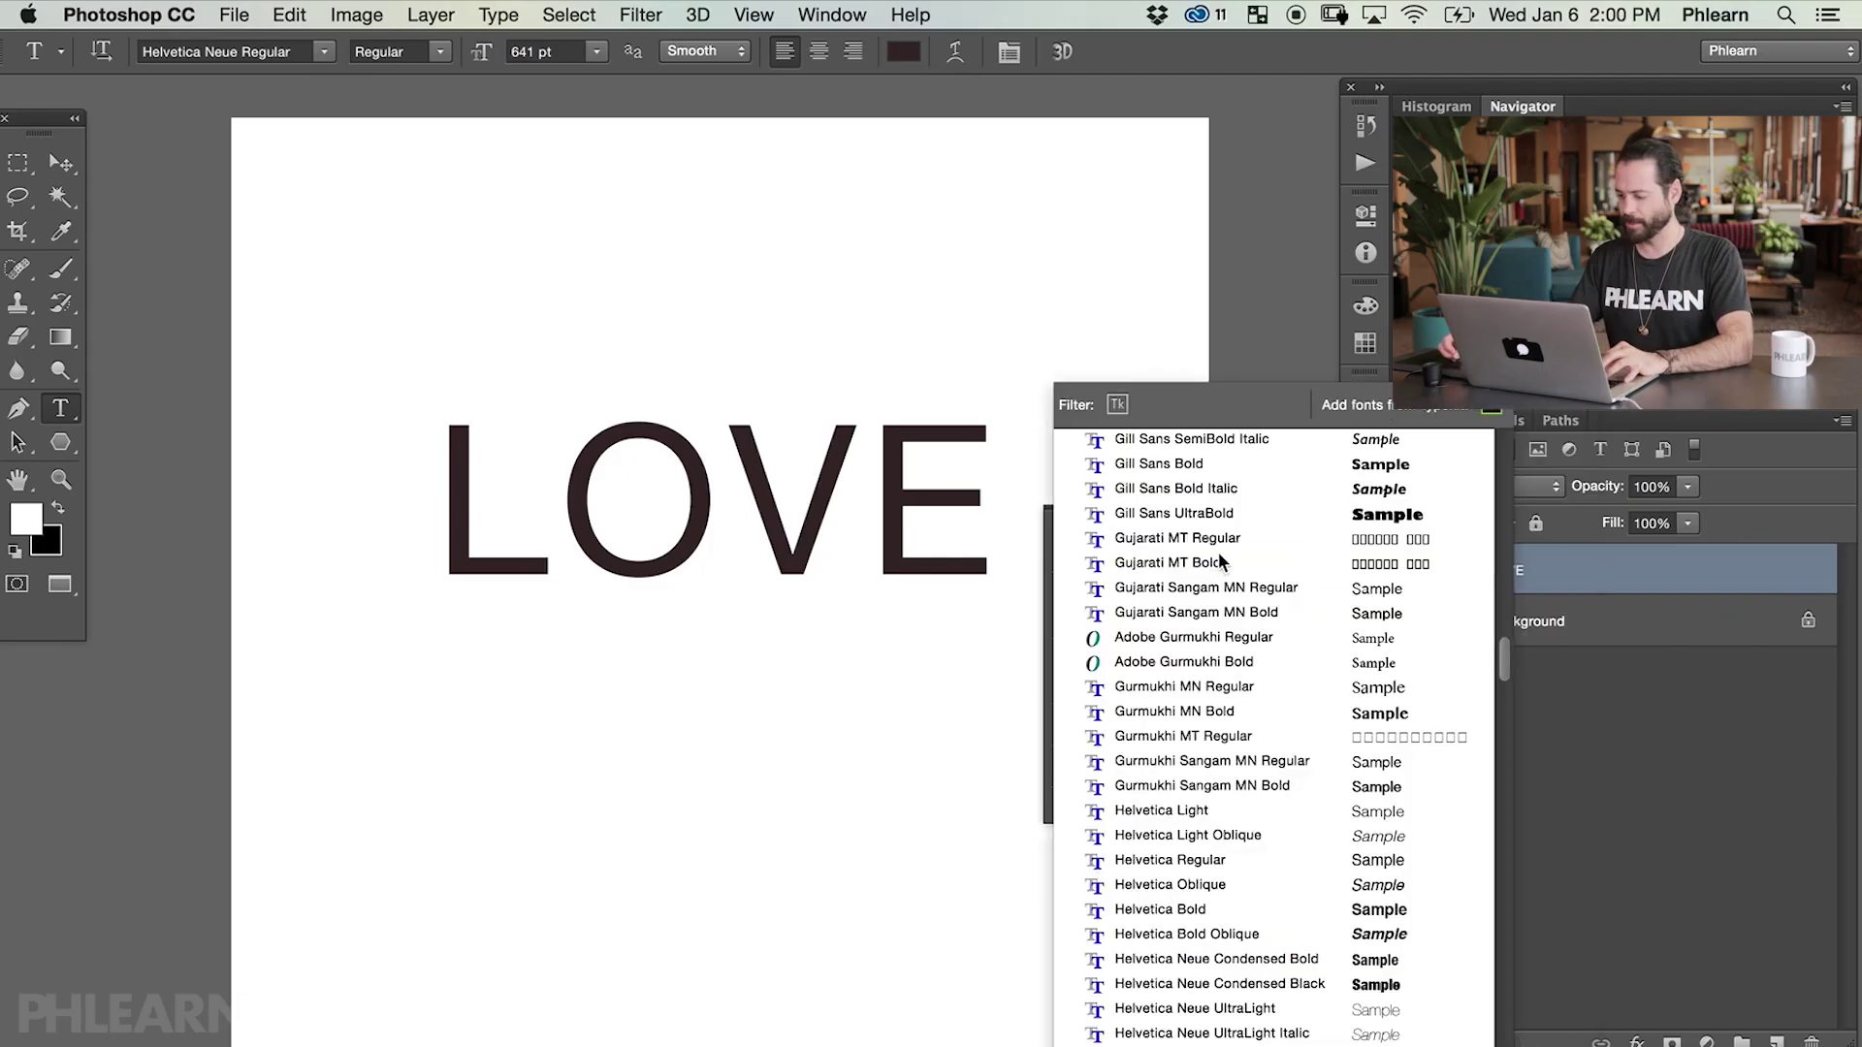
{"action": "left_click_drag", "start_coordinate": [1501, 601], "coordinate": [1492, 468]}
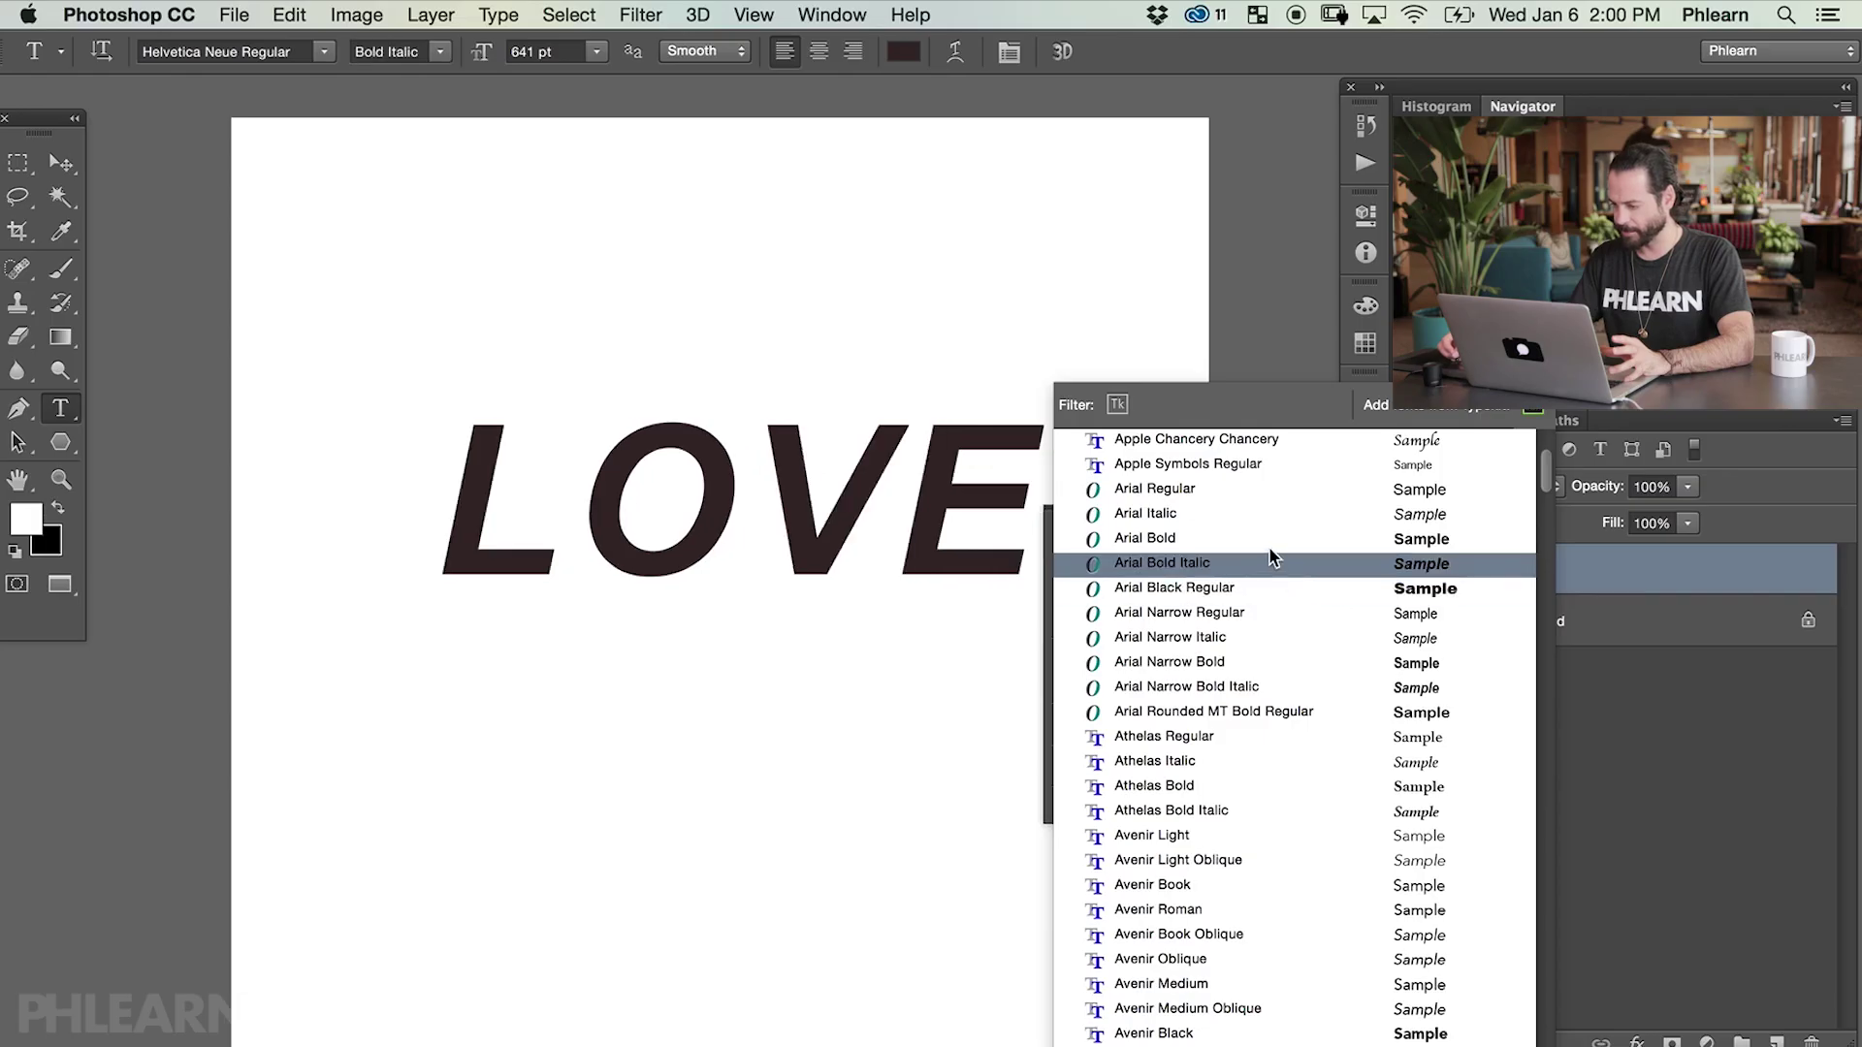
{"action": "left_click", "coordinate": [1209, 537]}
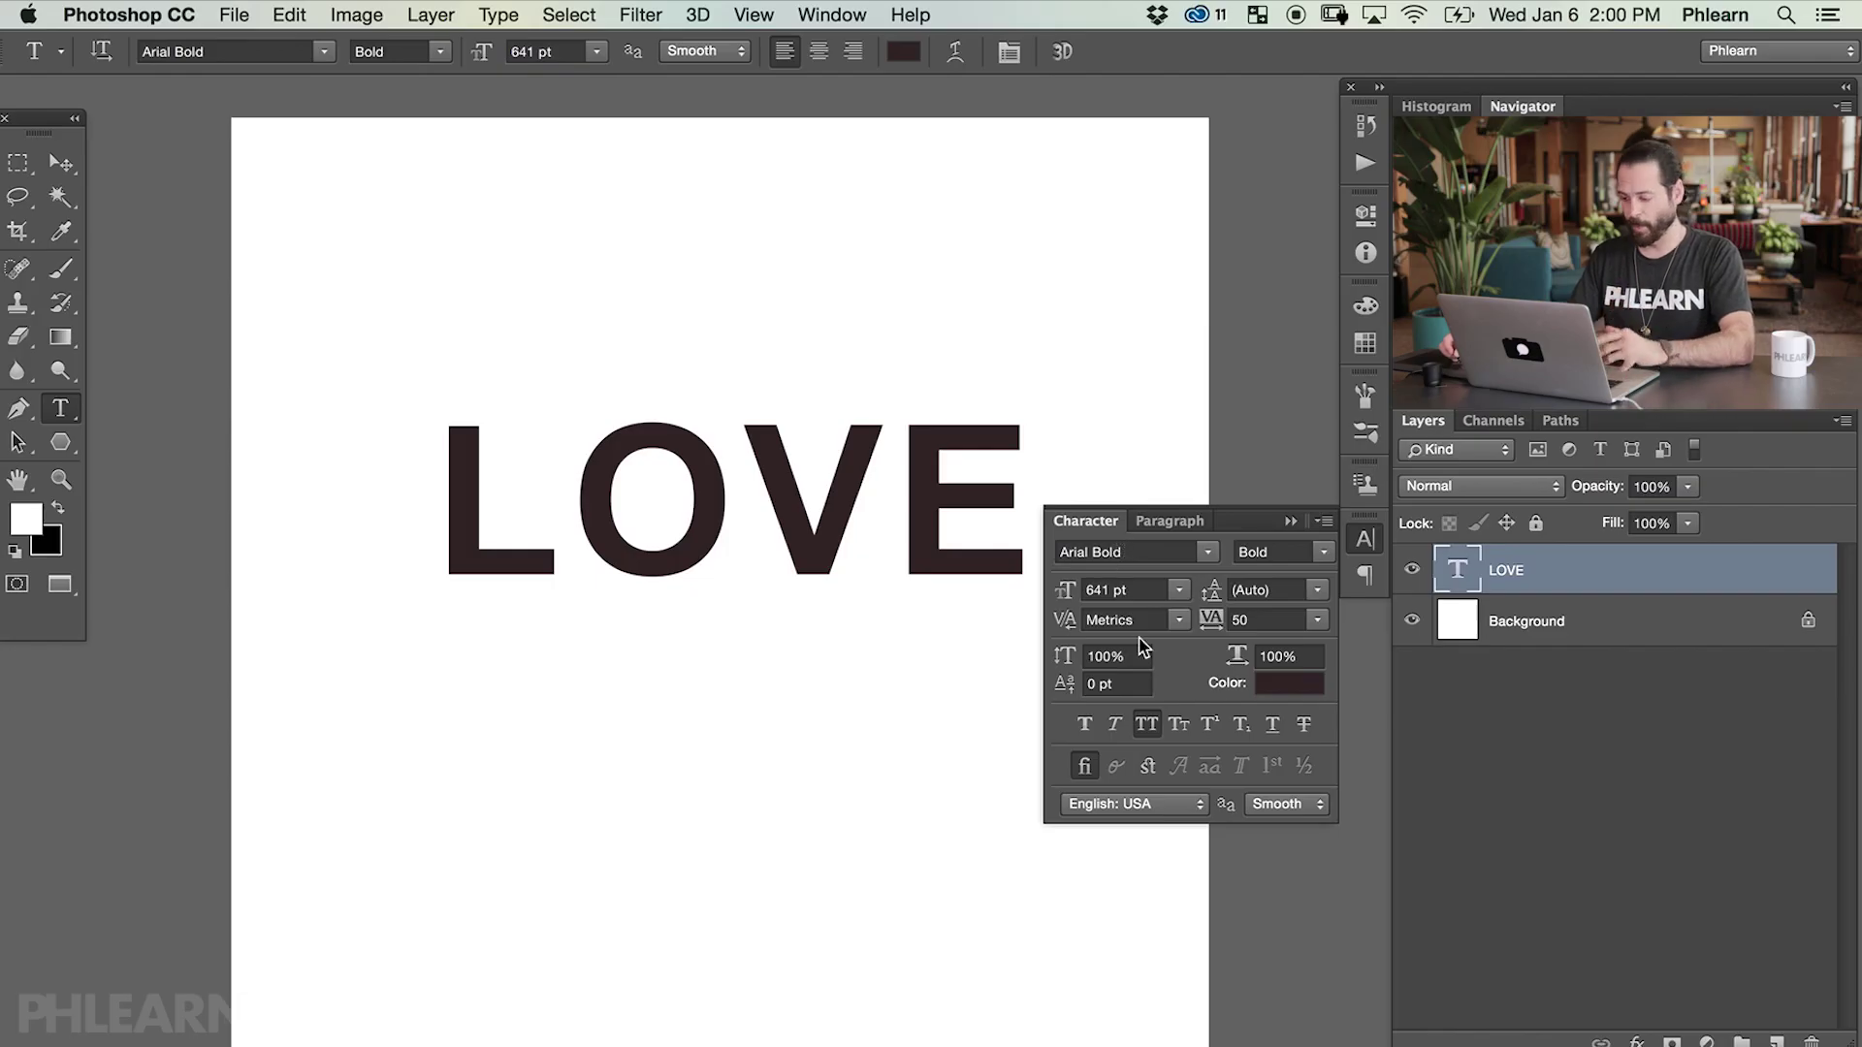
{"action": "left_click", "coordinate": [1086, 728]}
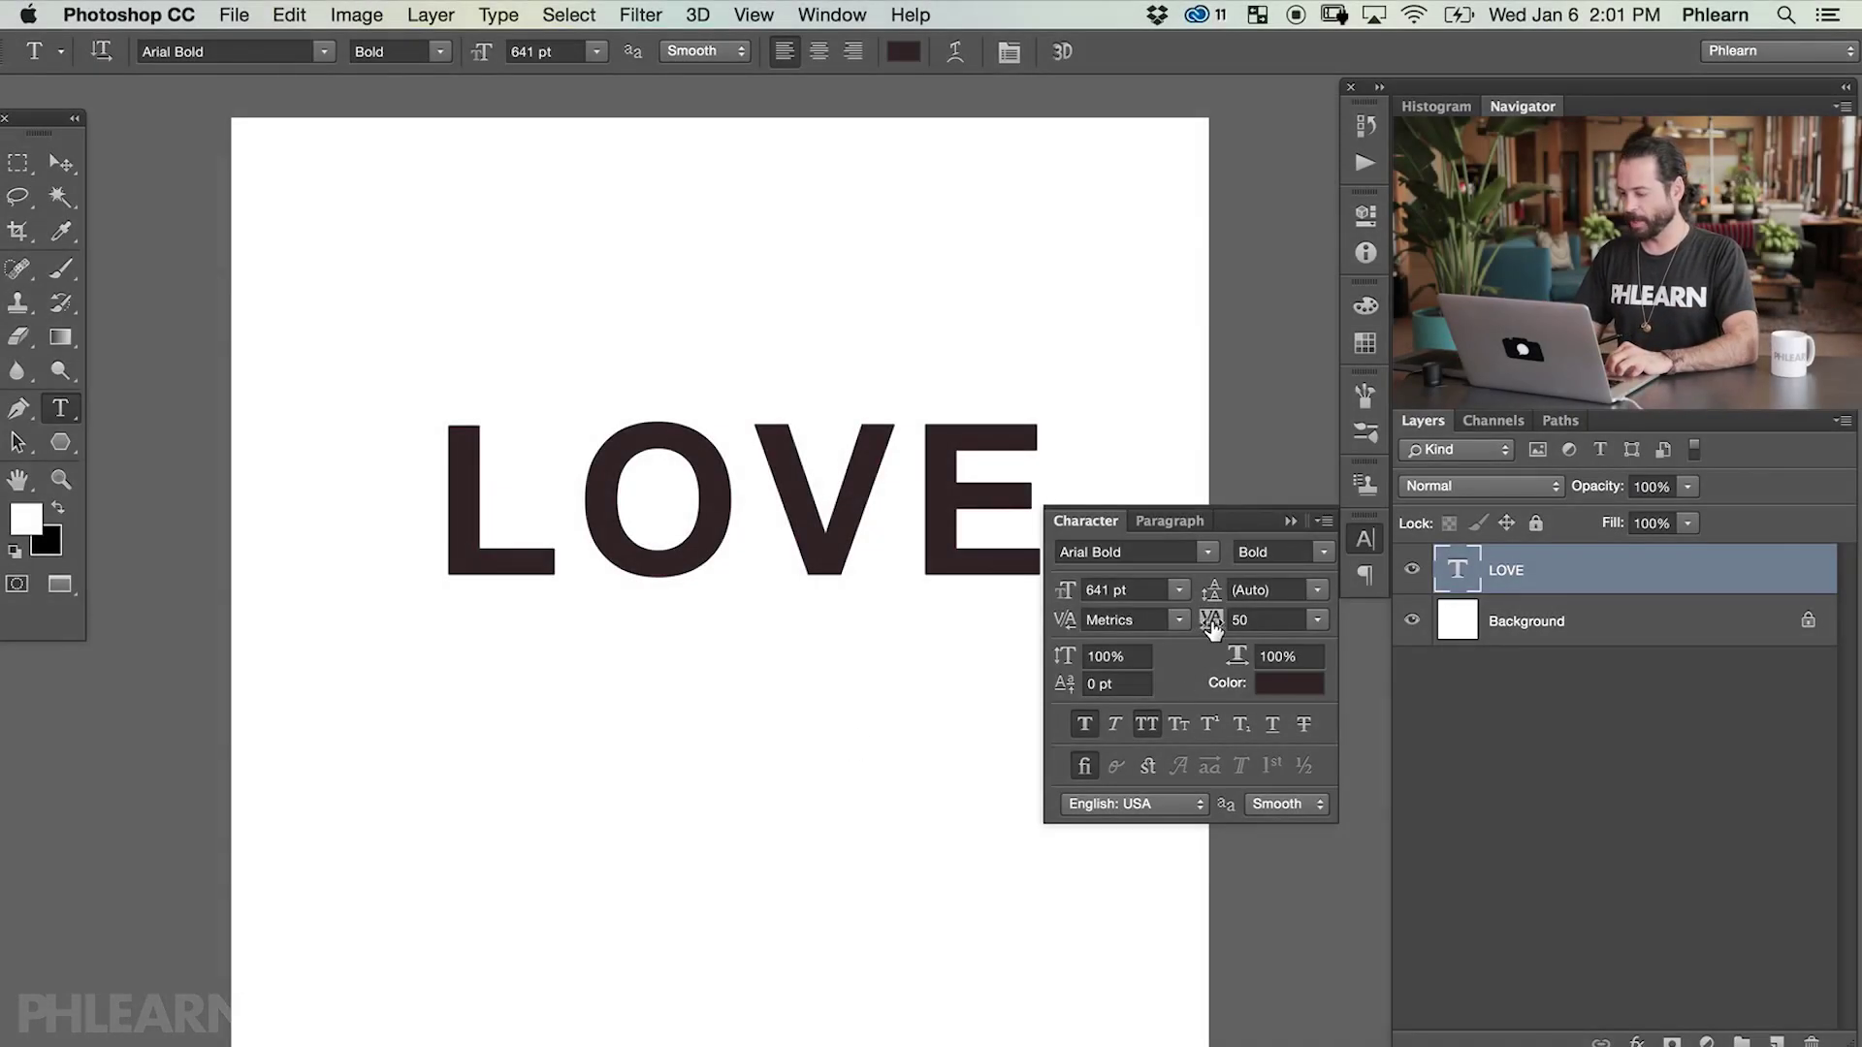
- Try LOVE's tracking at 0 and 100, then settle on -100
{"action": "left_click", "coordinate": [1317, 621]}
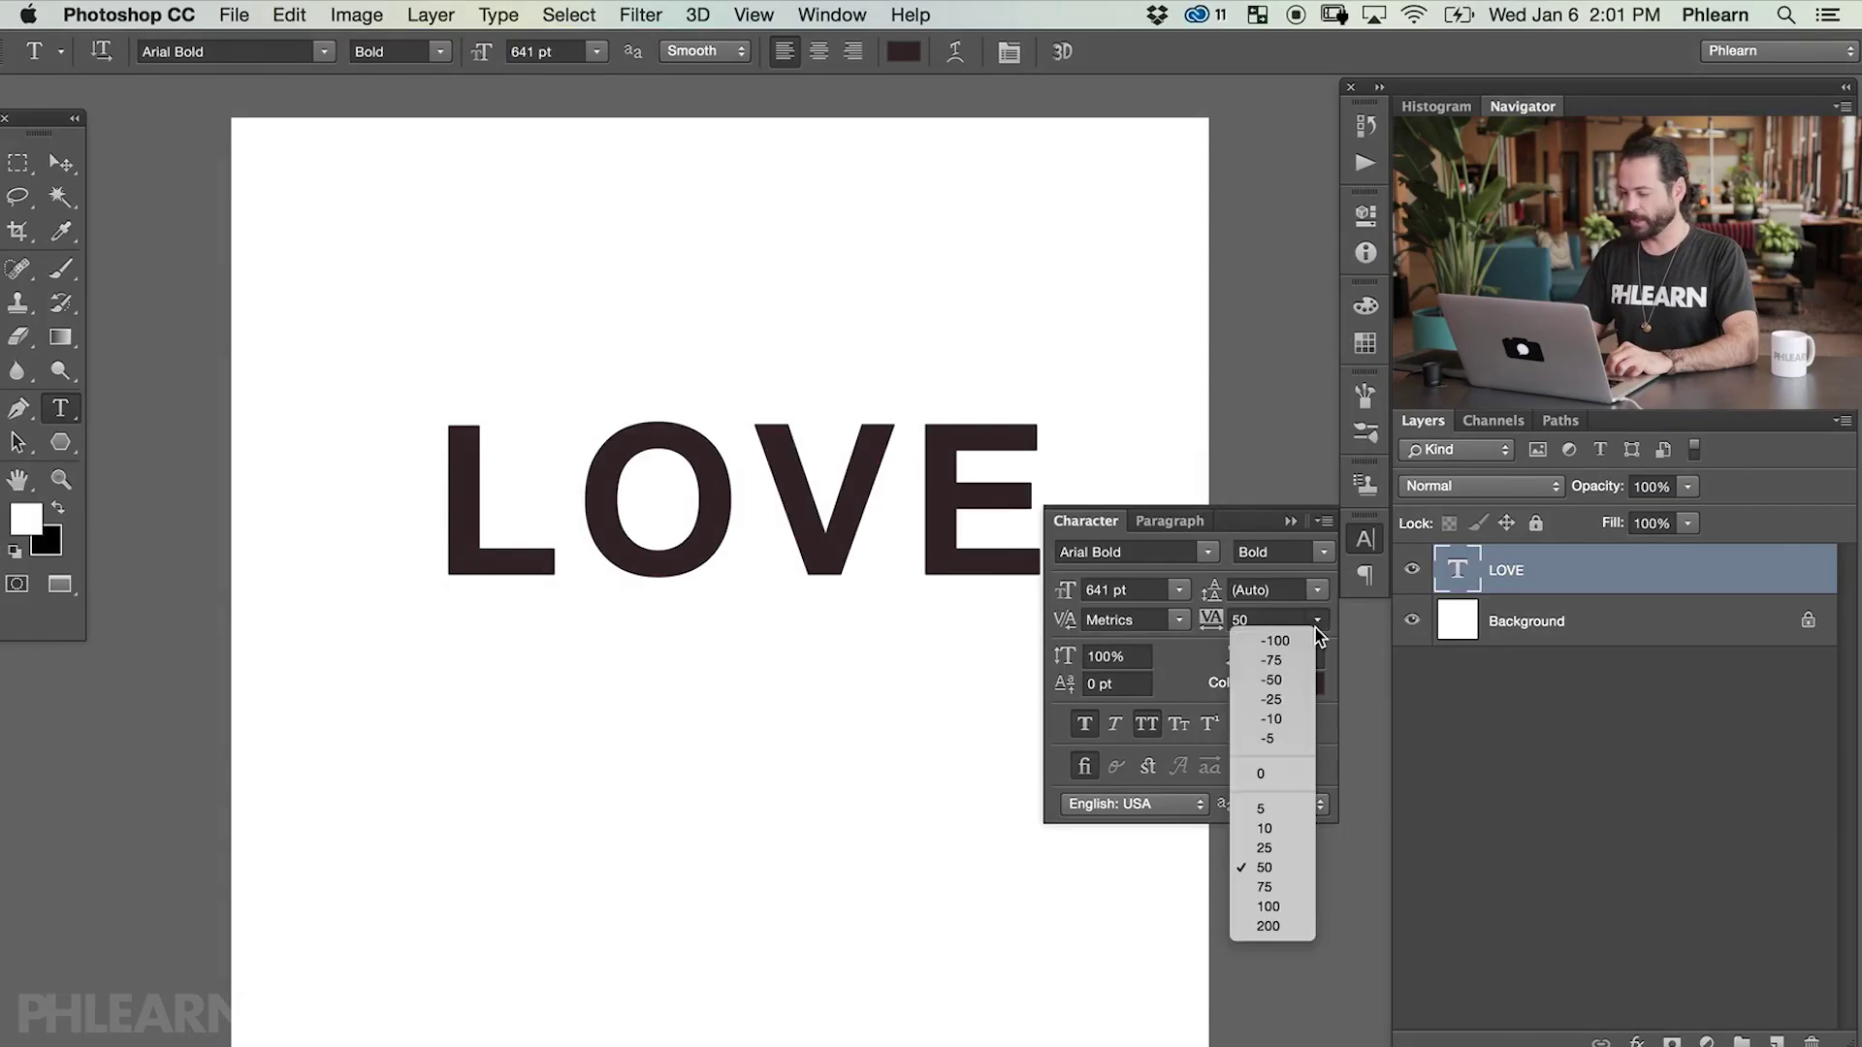
{"action": "left_click", "coordinate": [1273, 781]}
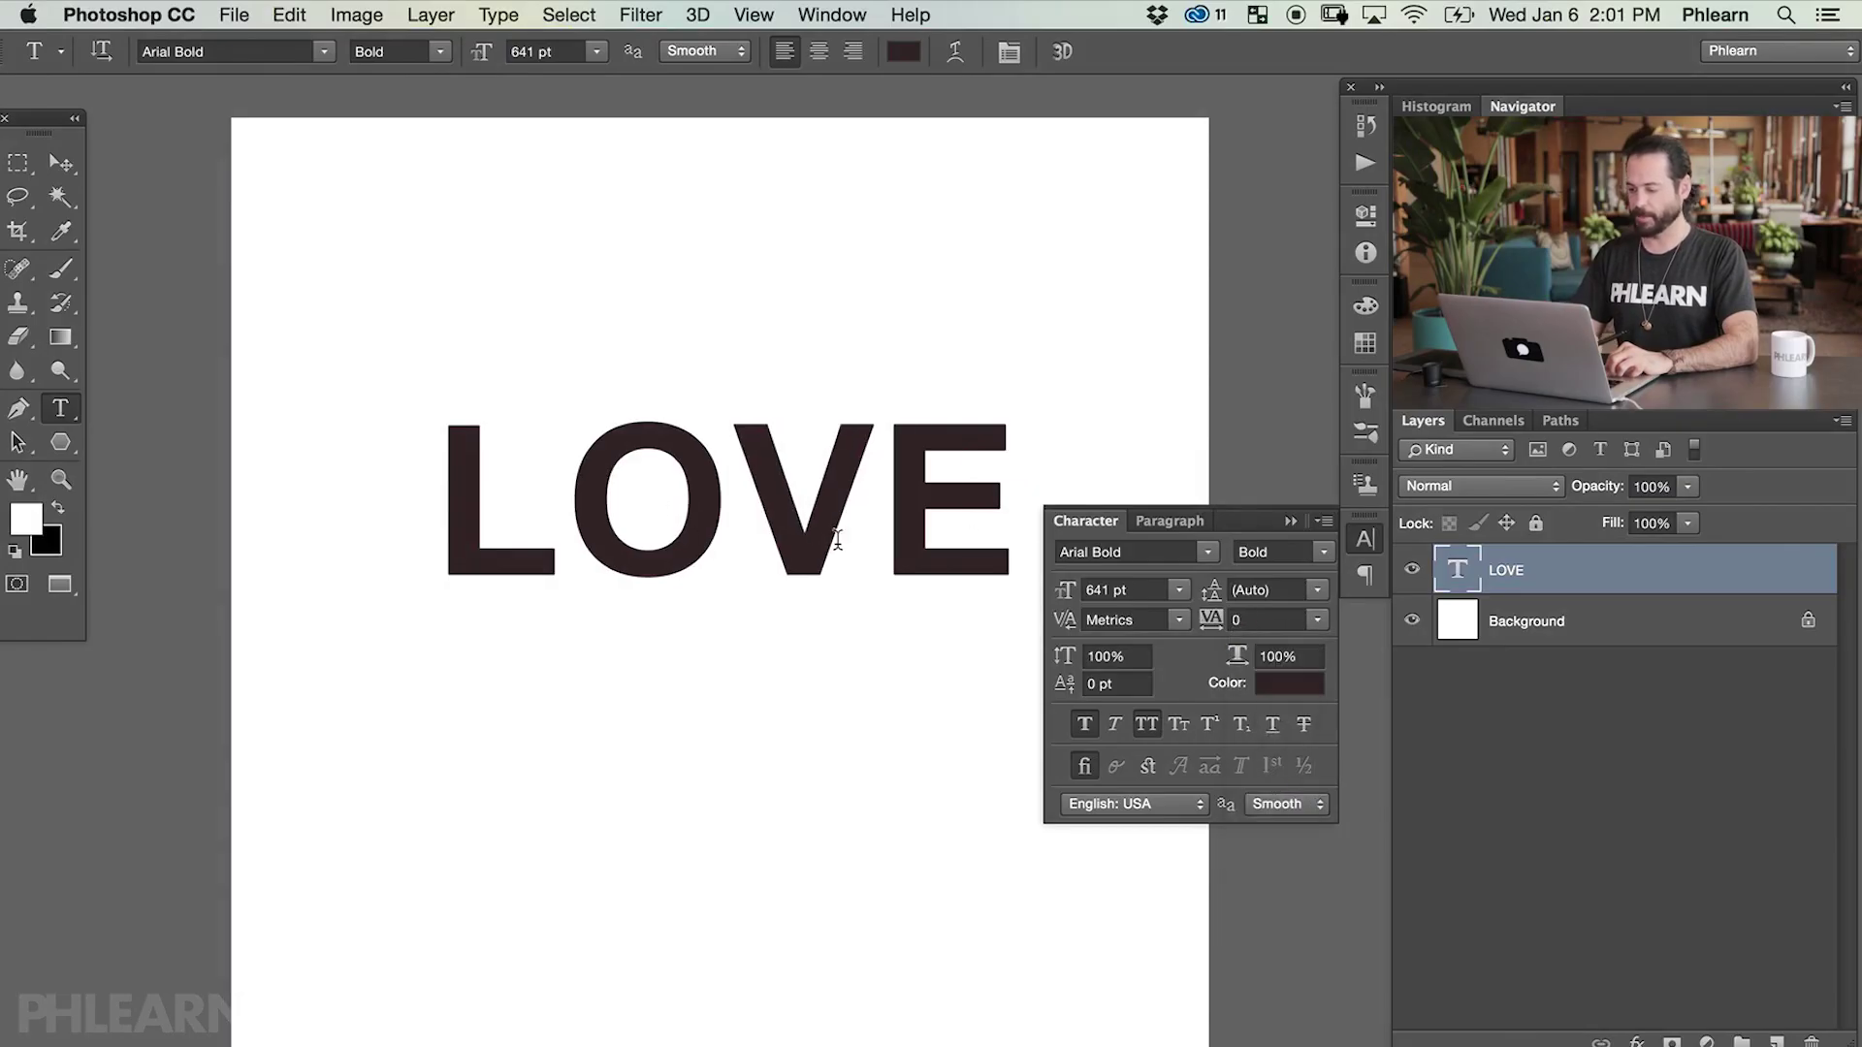
{"action": "left_click", "coordinate": [1321, 624]}
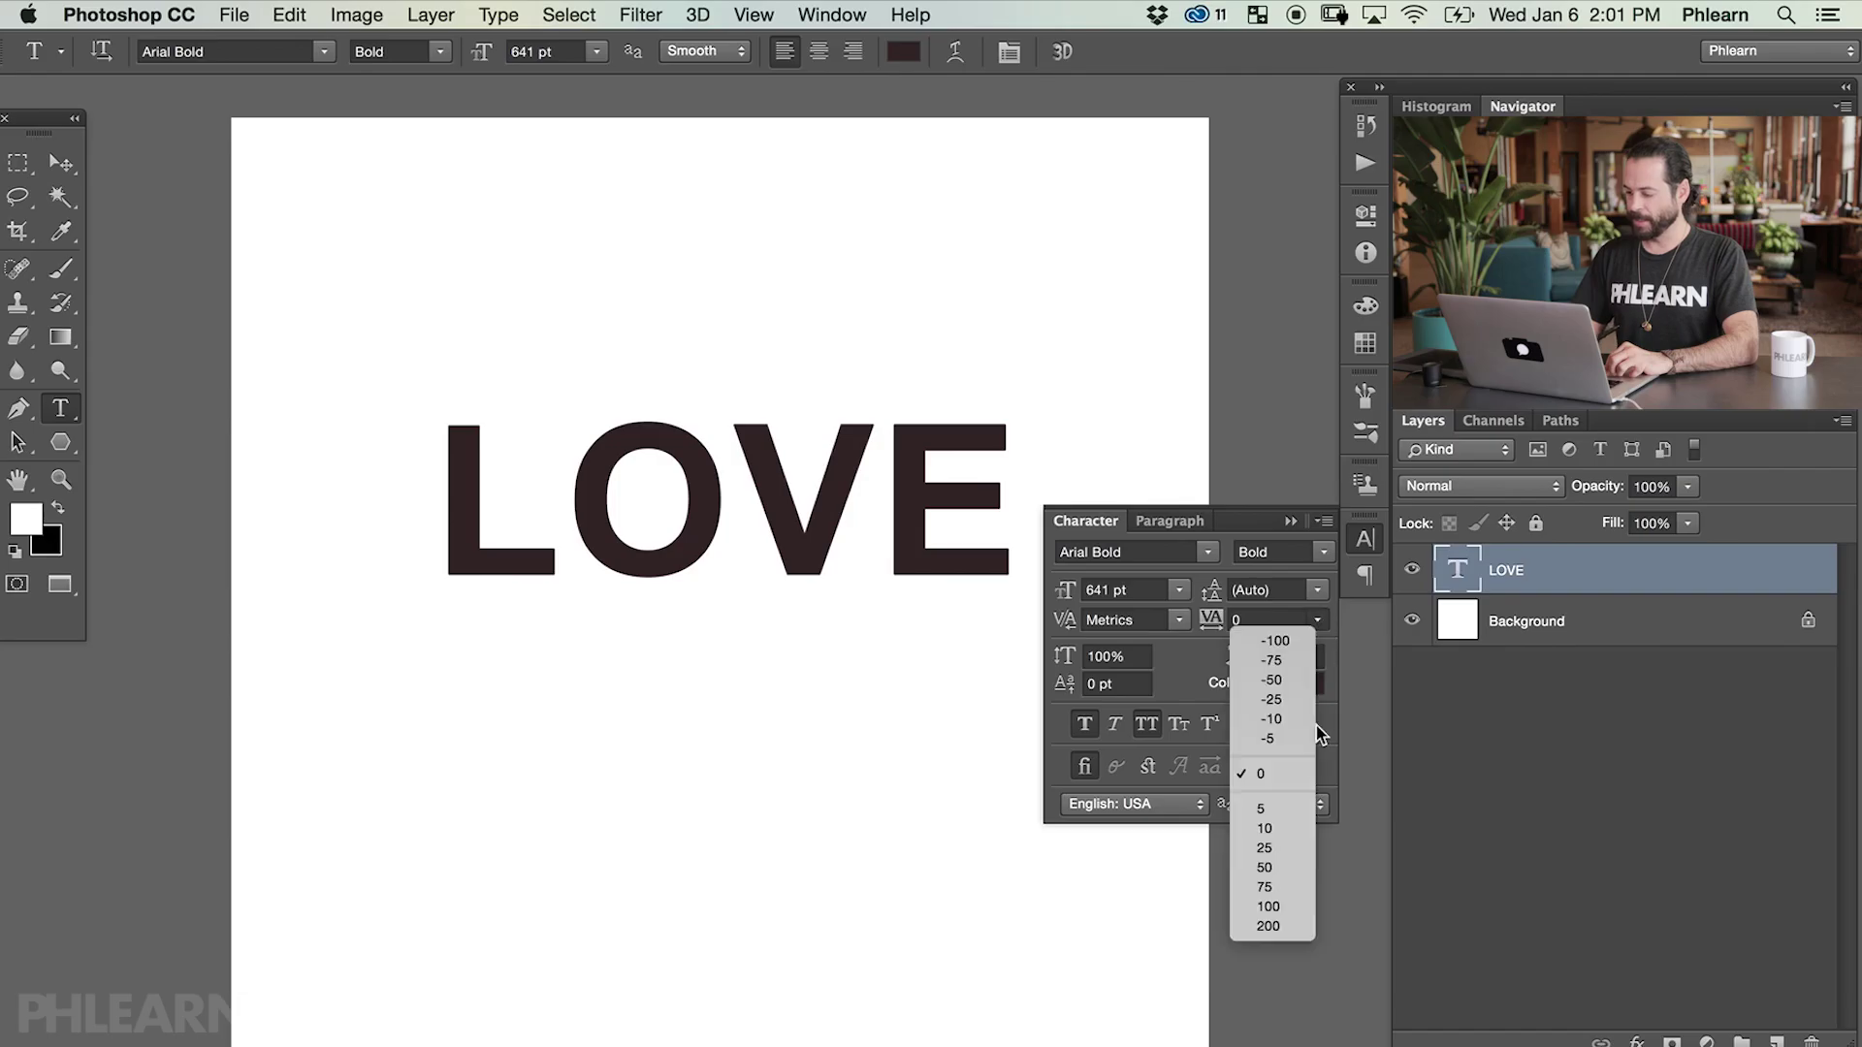
{"action": "left_click", "coordinate": [1281, 906]}
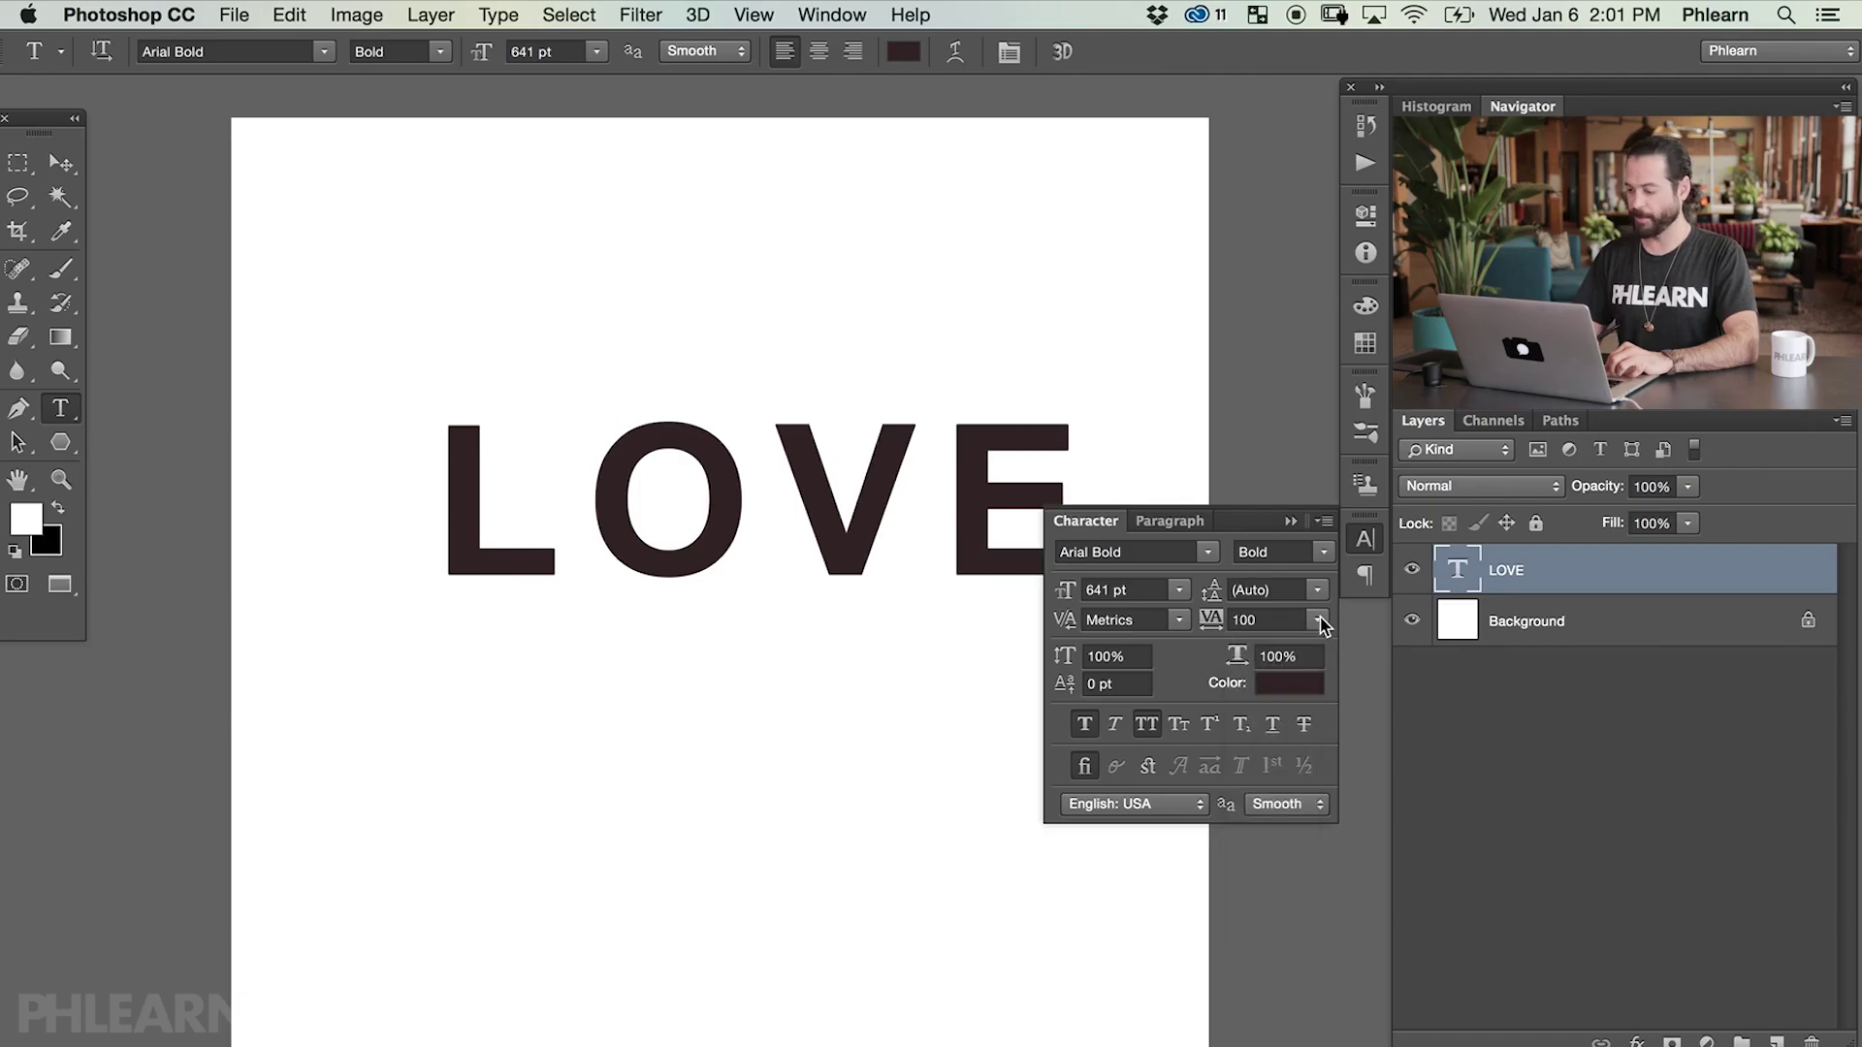
{"action": "left_click", "coordinate": [1319, 622]}
{"action": "left_click", "coordinate": [1305, 644]}
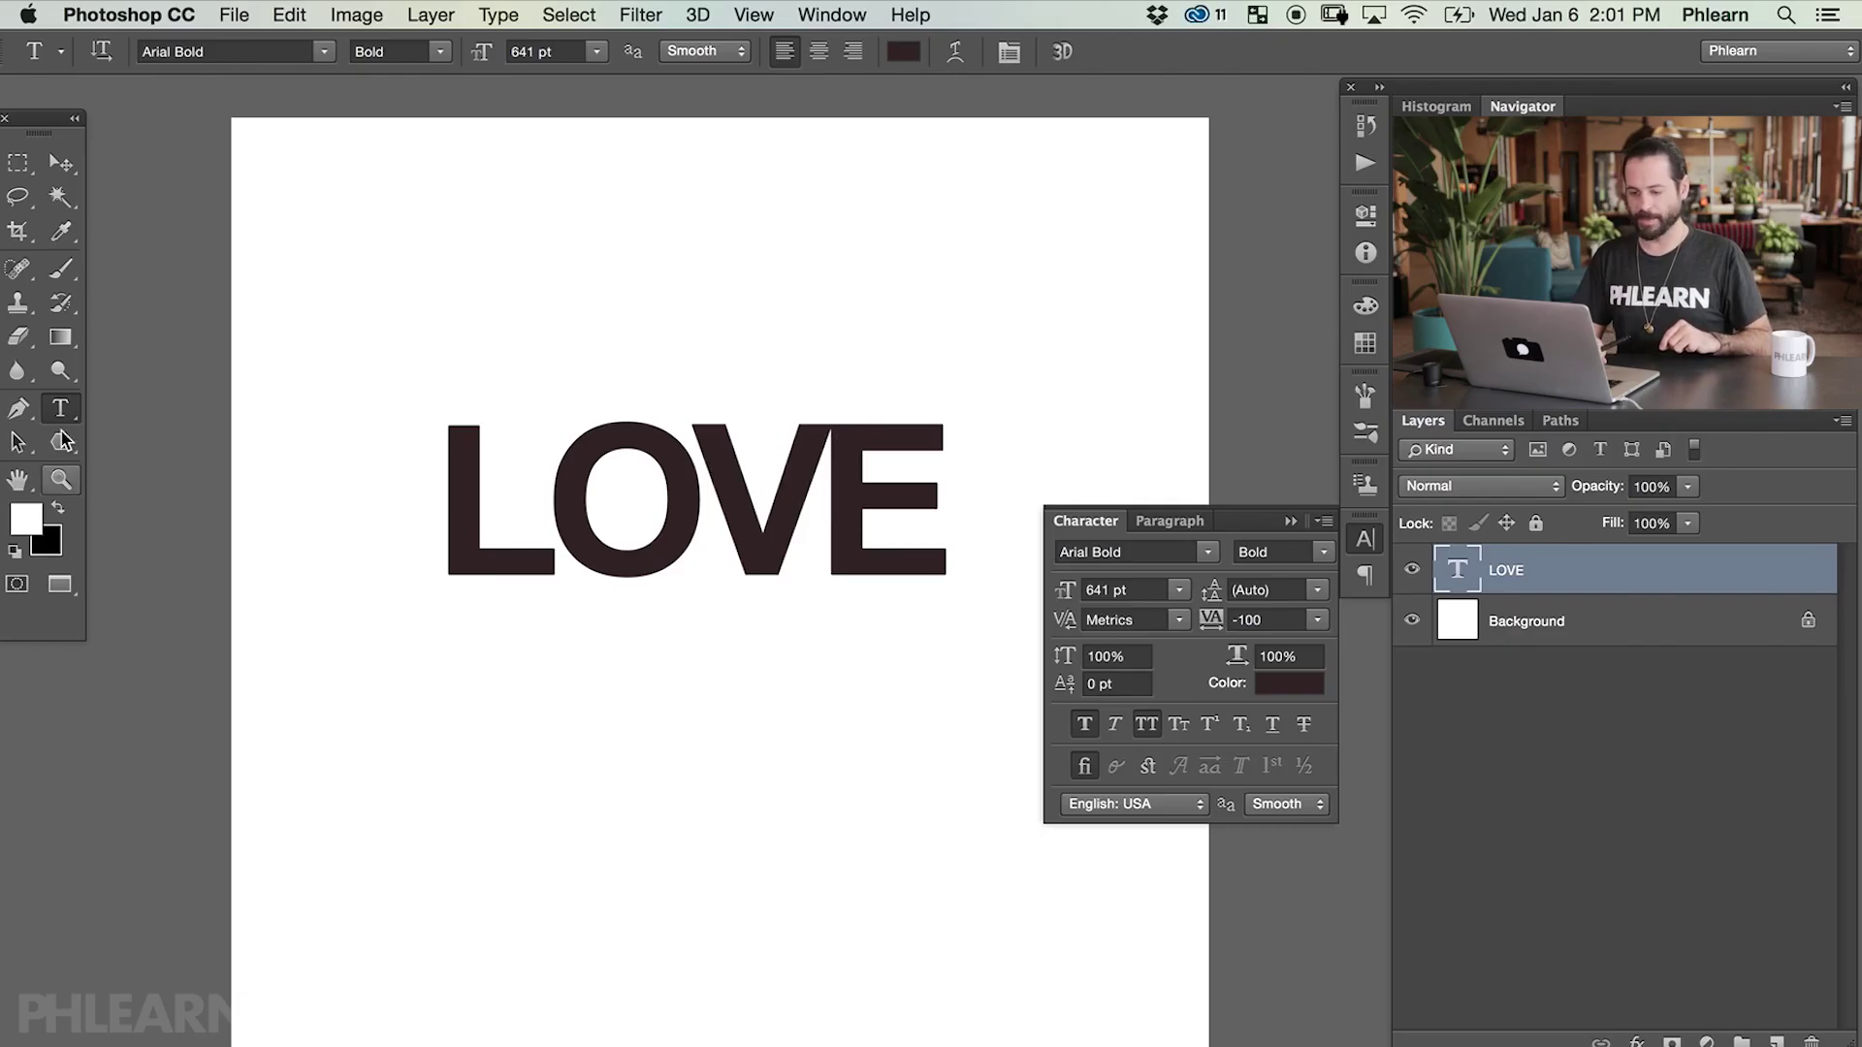
{"action": "left_click", "coordinate": [828, 505]}
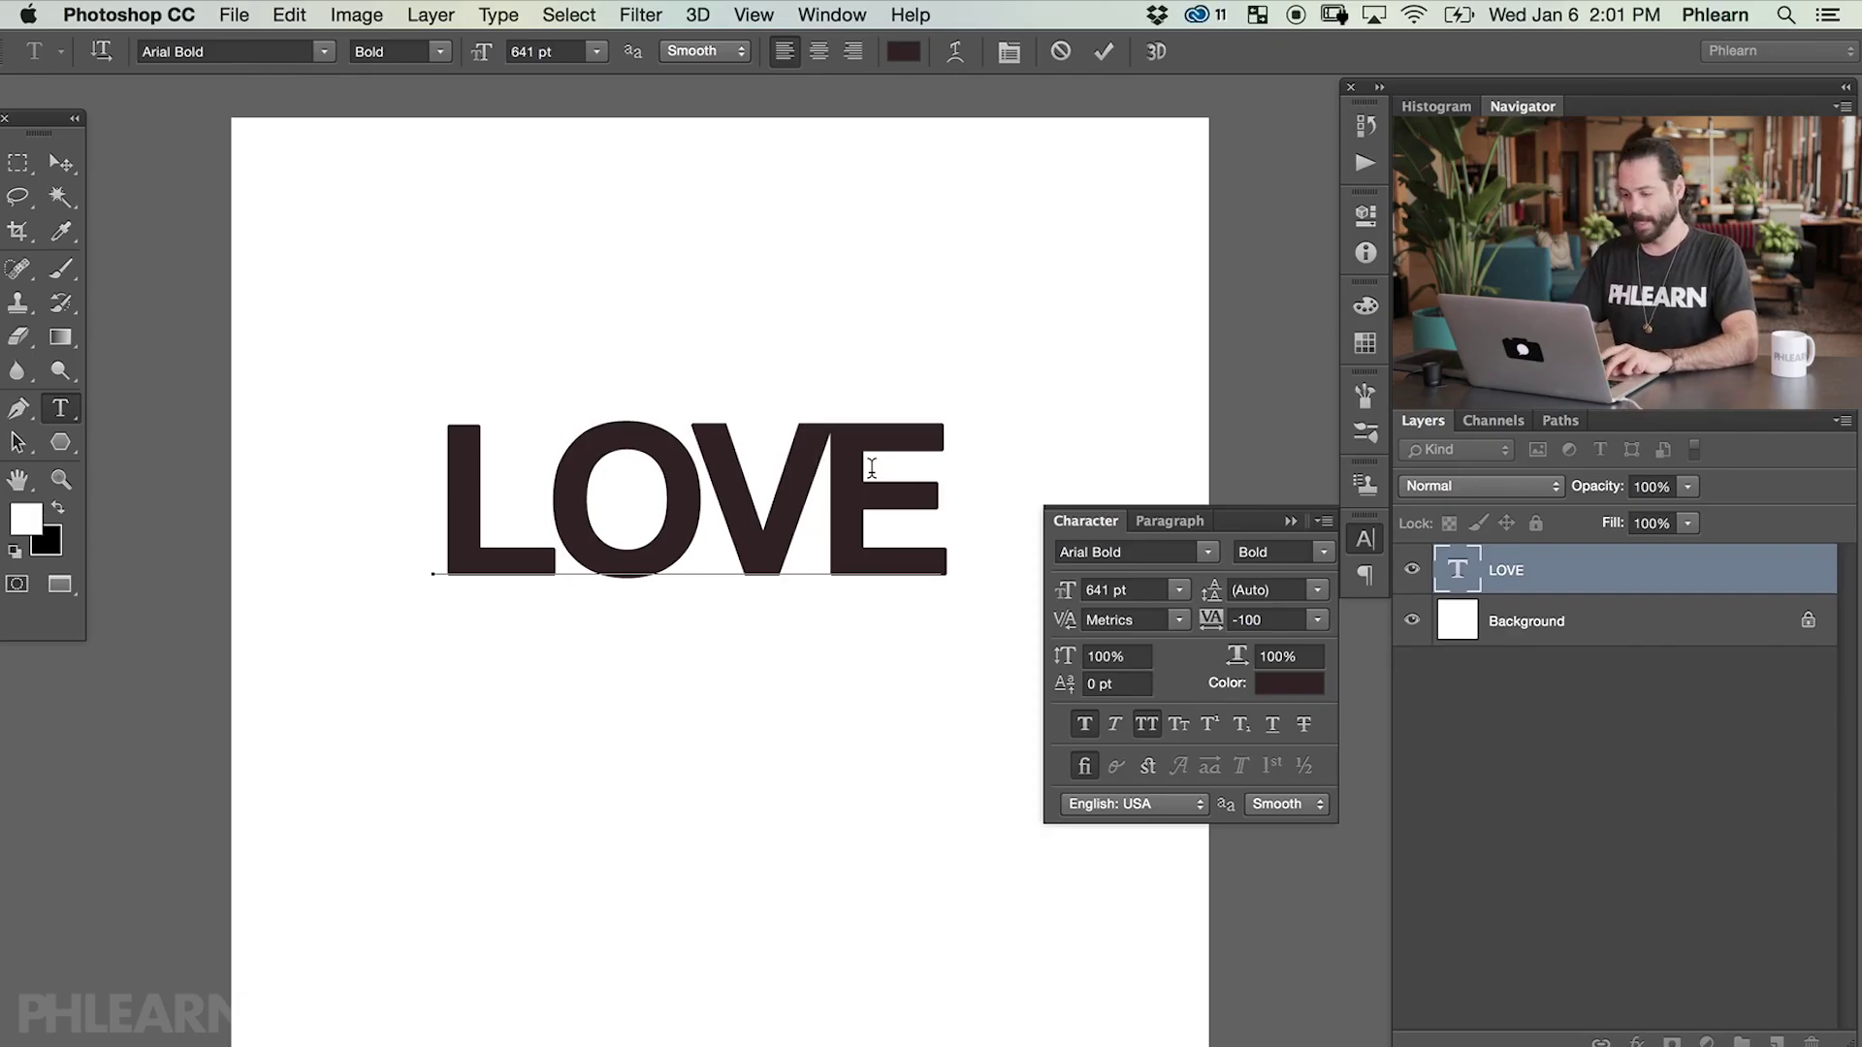
- Adjust the kerning between V and E in LOVE, settling on -40
{"action": "key", "text": "alt+Left"}
{"action": "key", "text": "alt+Right"}
{"action": "key", "text": "alt+Right"}
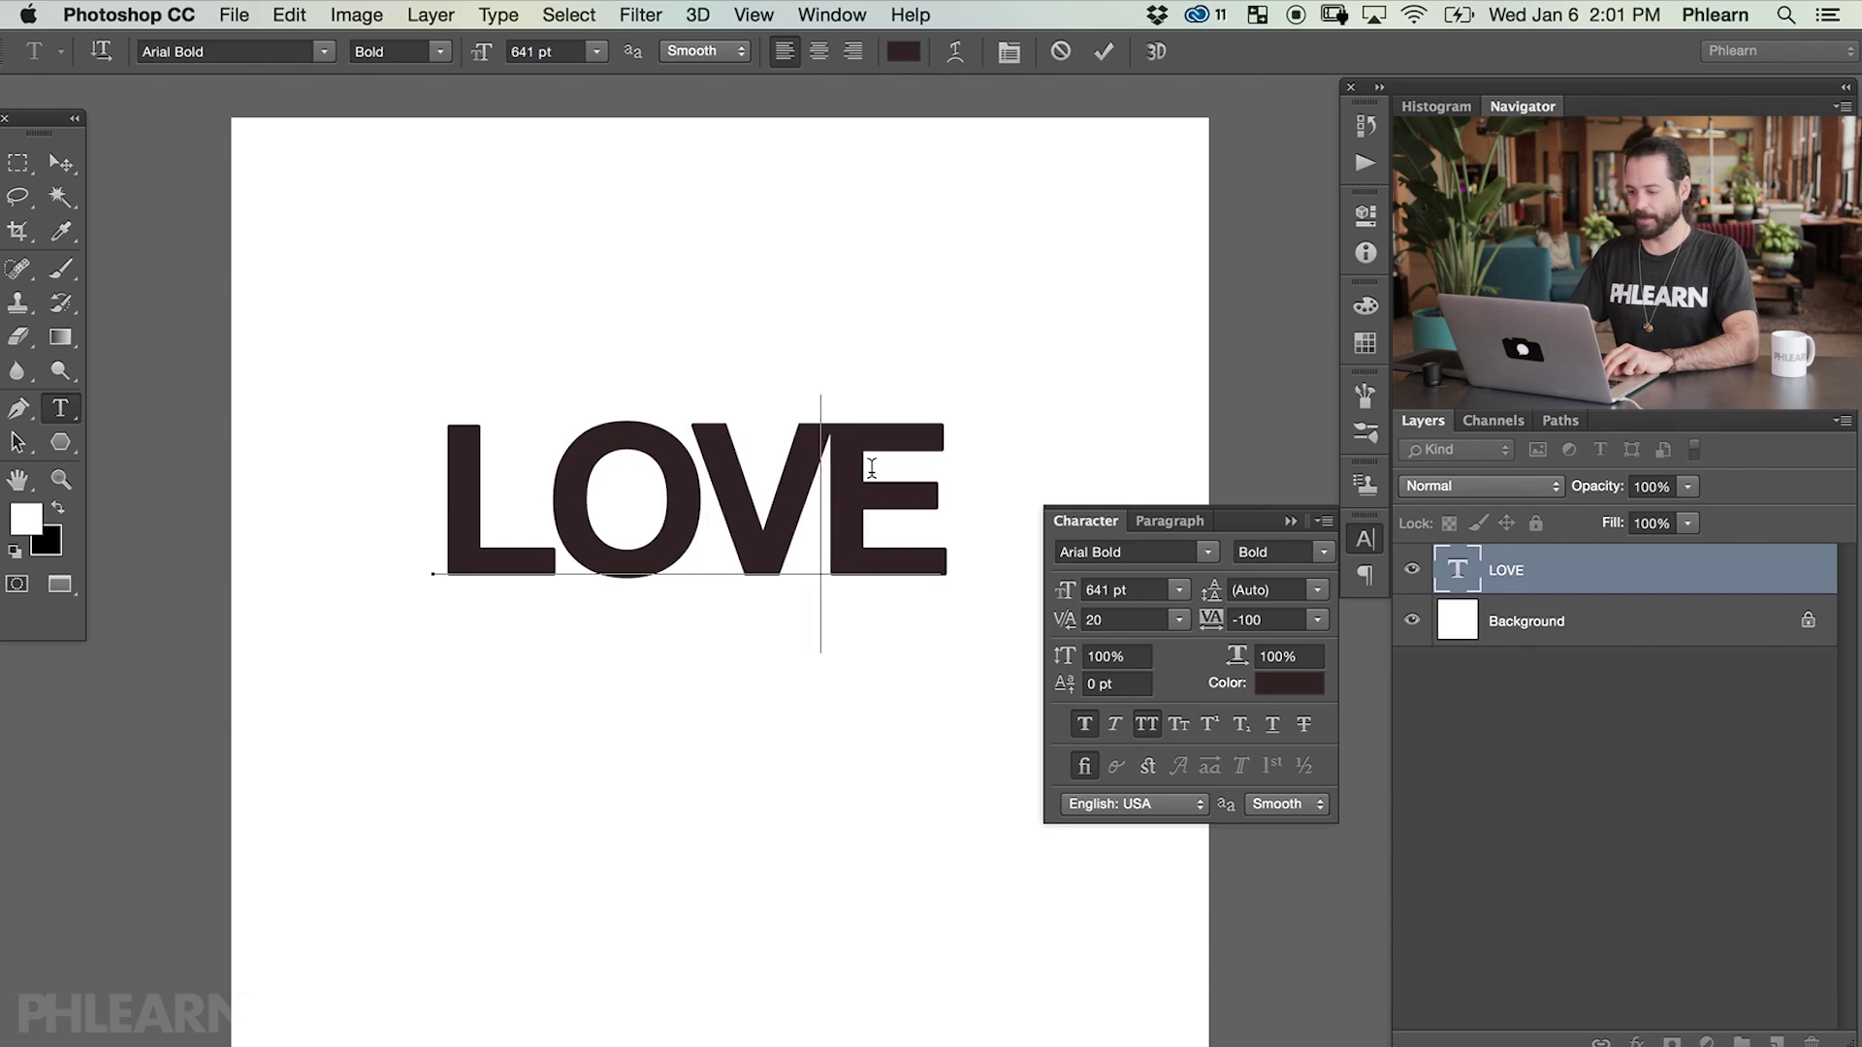
{"action": "key", "text": "alt+Left"}
{"action": "key", "text": "alt+Left"}
{"action": "key", "text": "alt+Left"}
{"action": "key", "text": "alt+Left"}
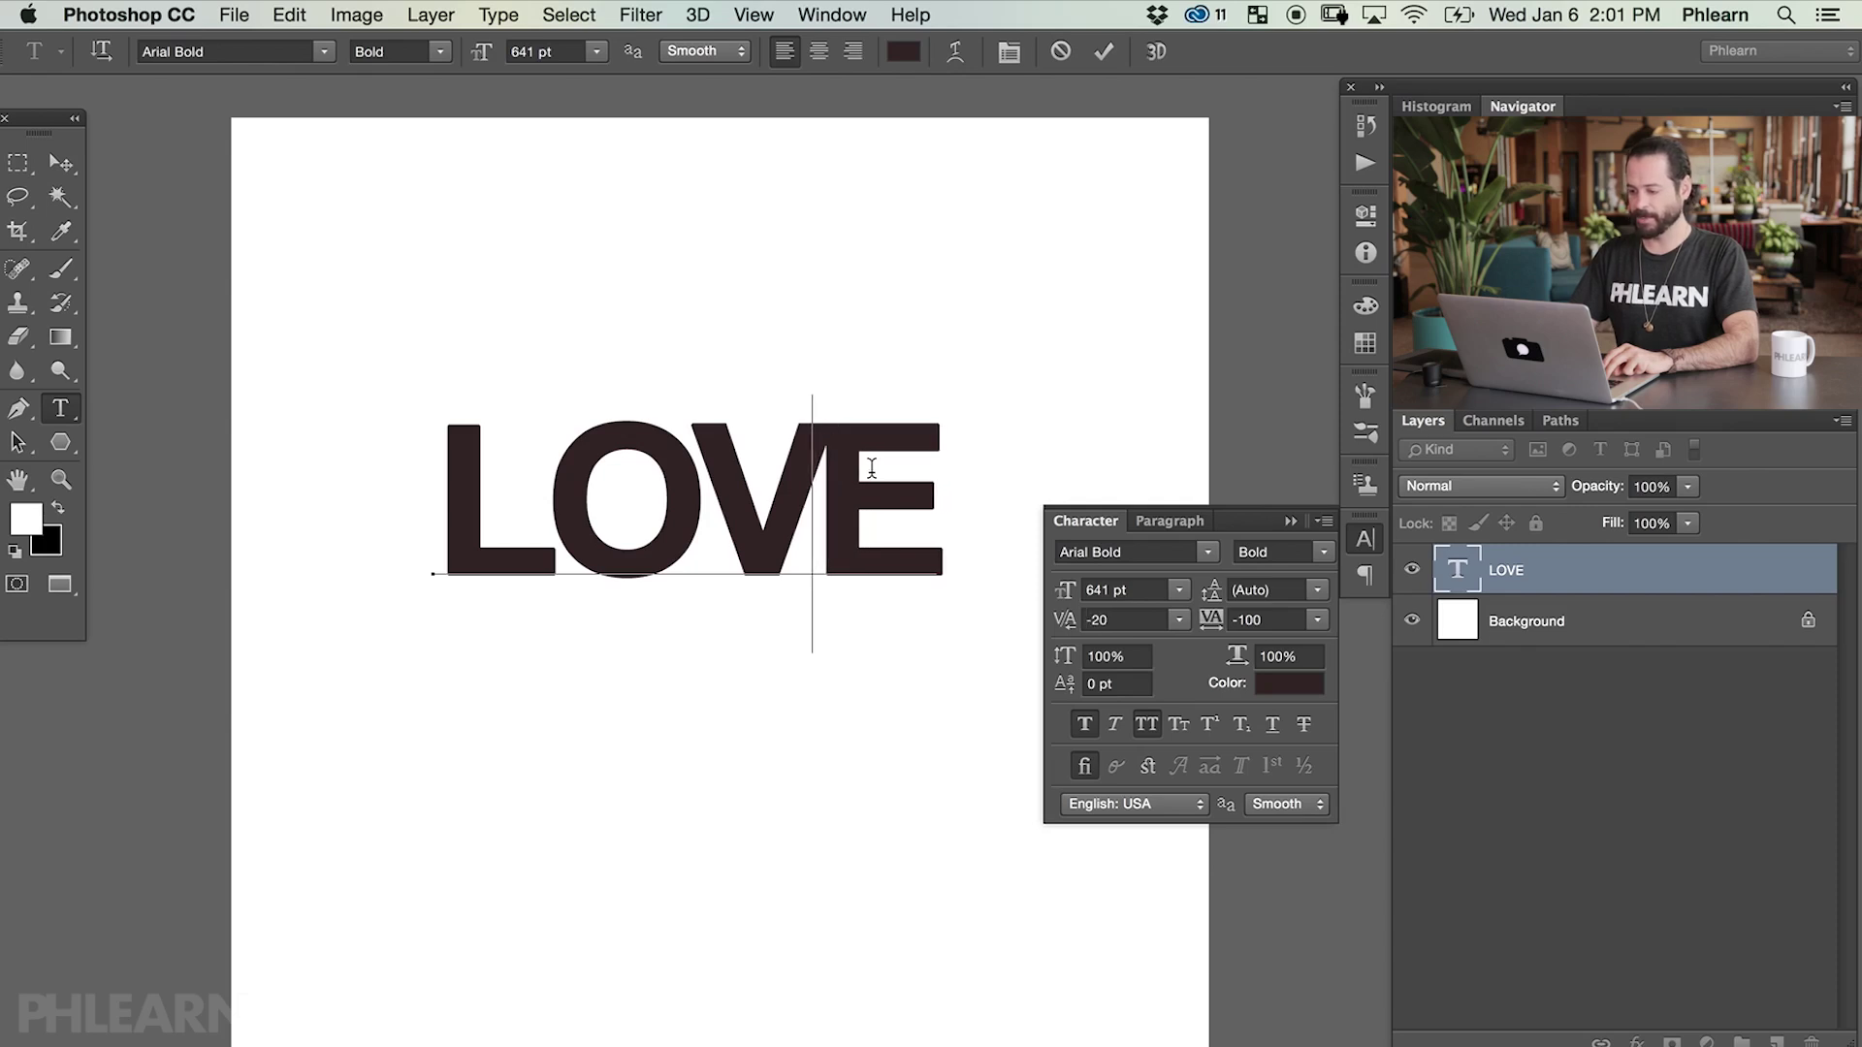
{"action": "key", "text": "alt+Right"}
{"action": "key", "text": "alt+Right"}
{"action": "key", "text": "alt+Right"}
{"action": "key", "text": "alt+Right"}
{"action": "key", "text": "alt+Right"}
{"action": "key", "text": "alt+Right"}
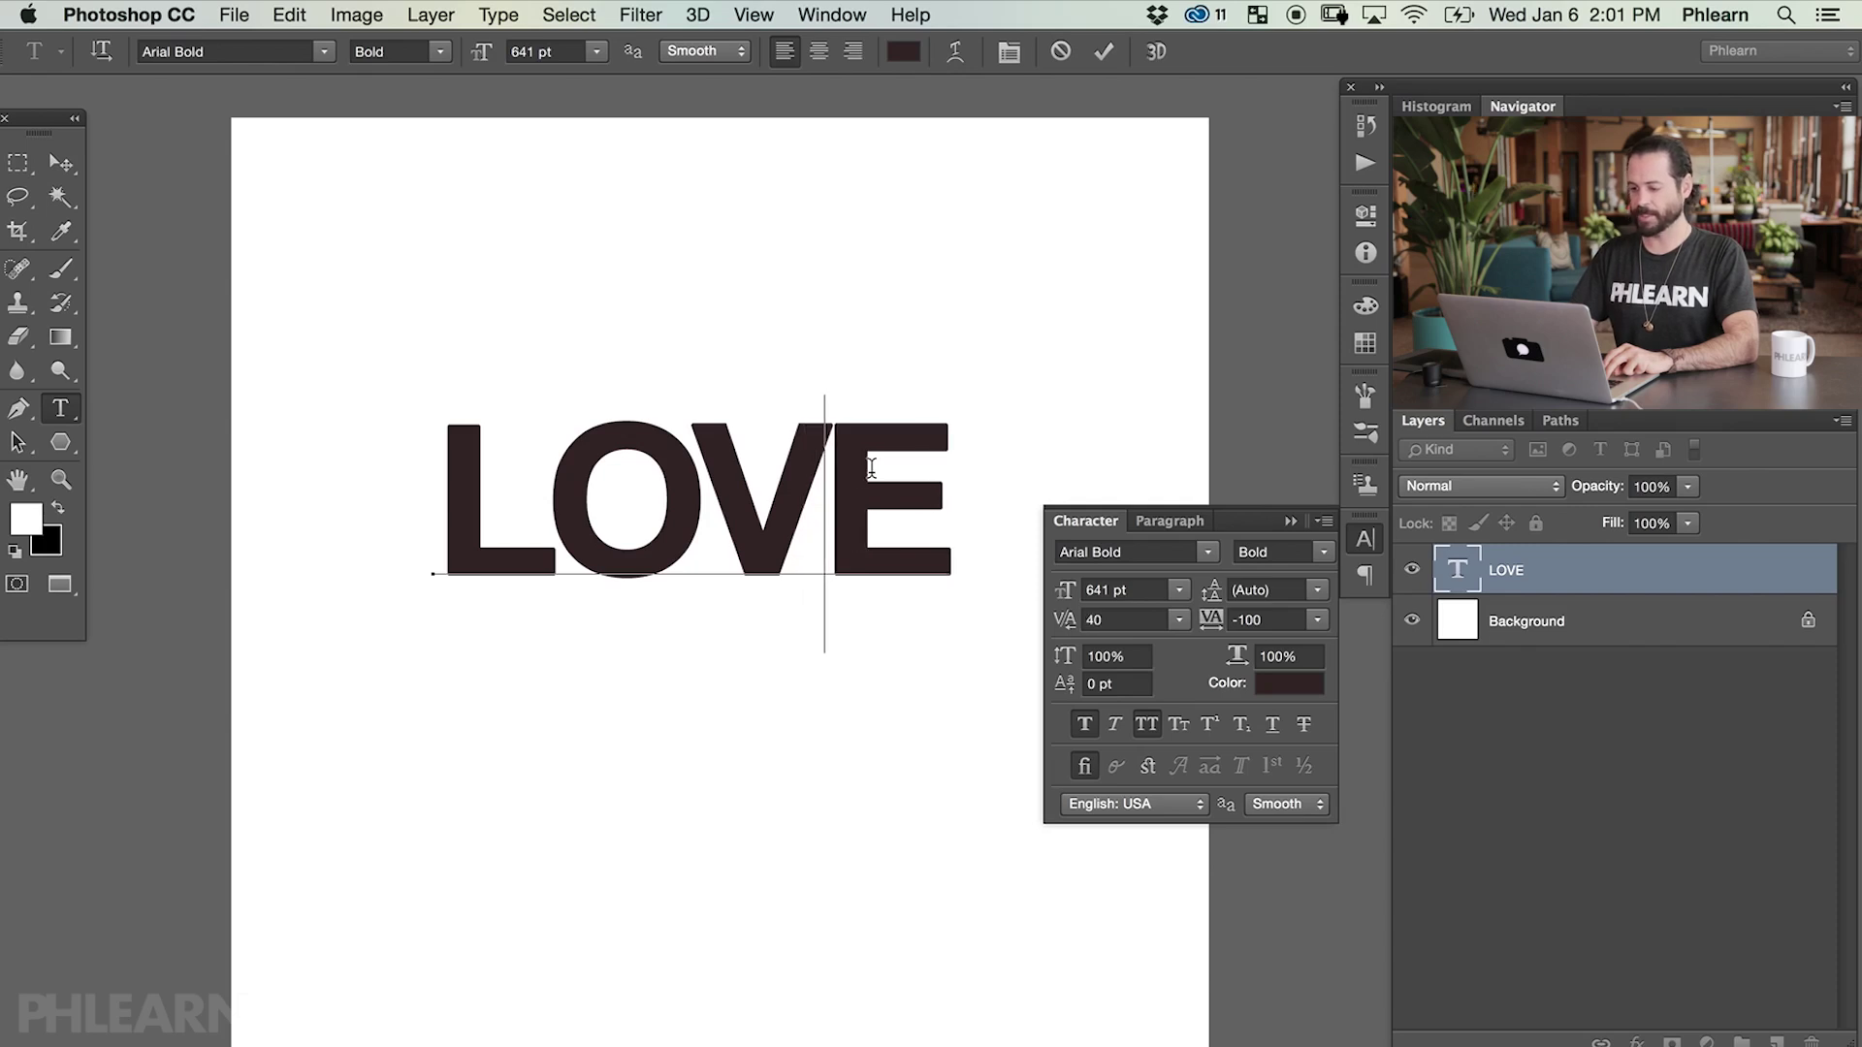
{"action": "key", "text": "alt+Left"}
{"action": "key", "text": "alt+Left"}
{"action": "key", "text": "alt+Left"}
{"action": "key", "text": "alt+Left"}
{"action": "key", "text": "alt+Left"}
{"action": "key", "text": "alt+Left"}
{"action": "key", "text": "alt+Left"}
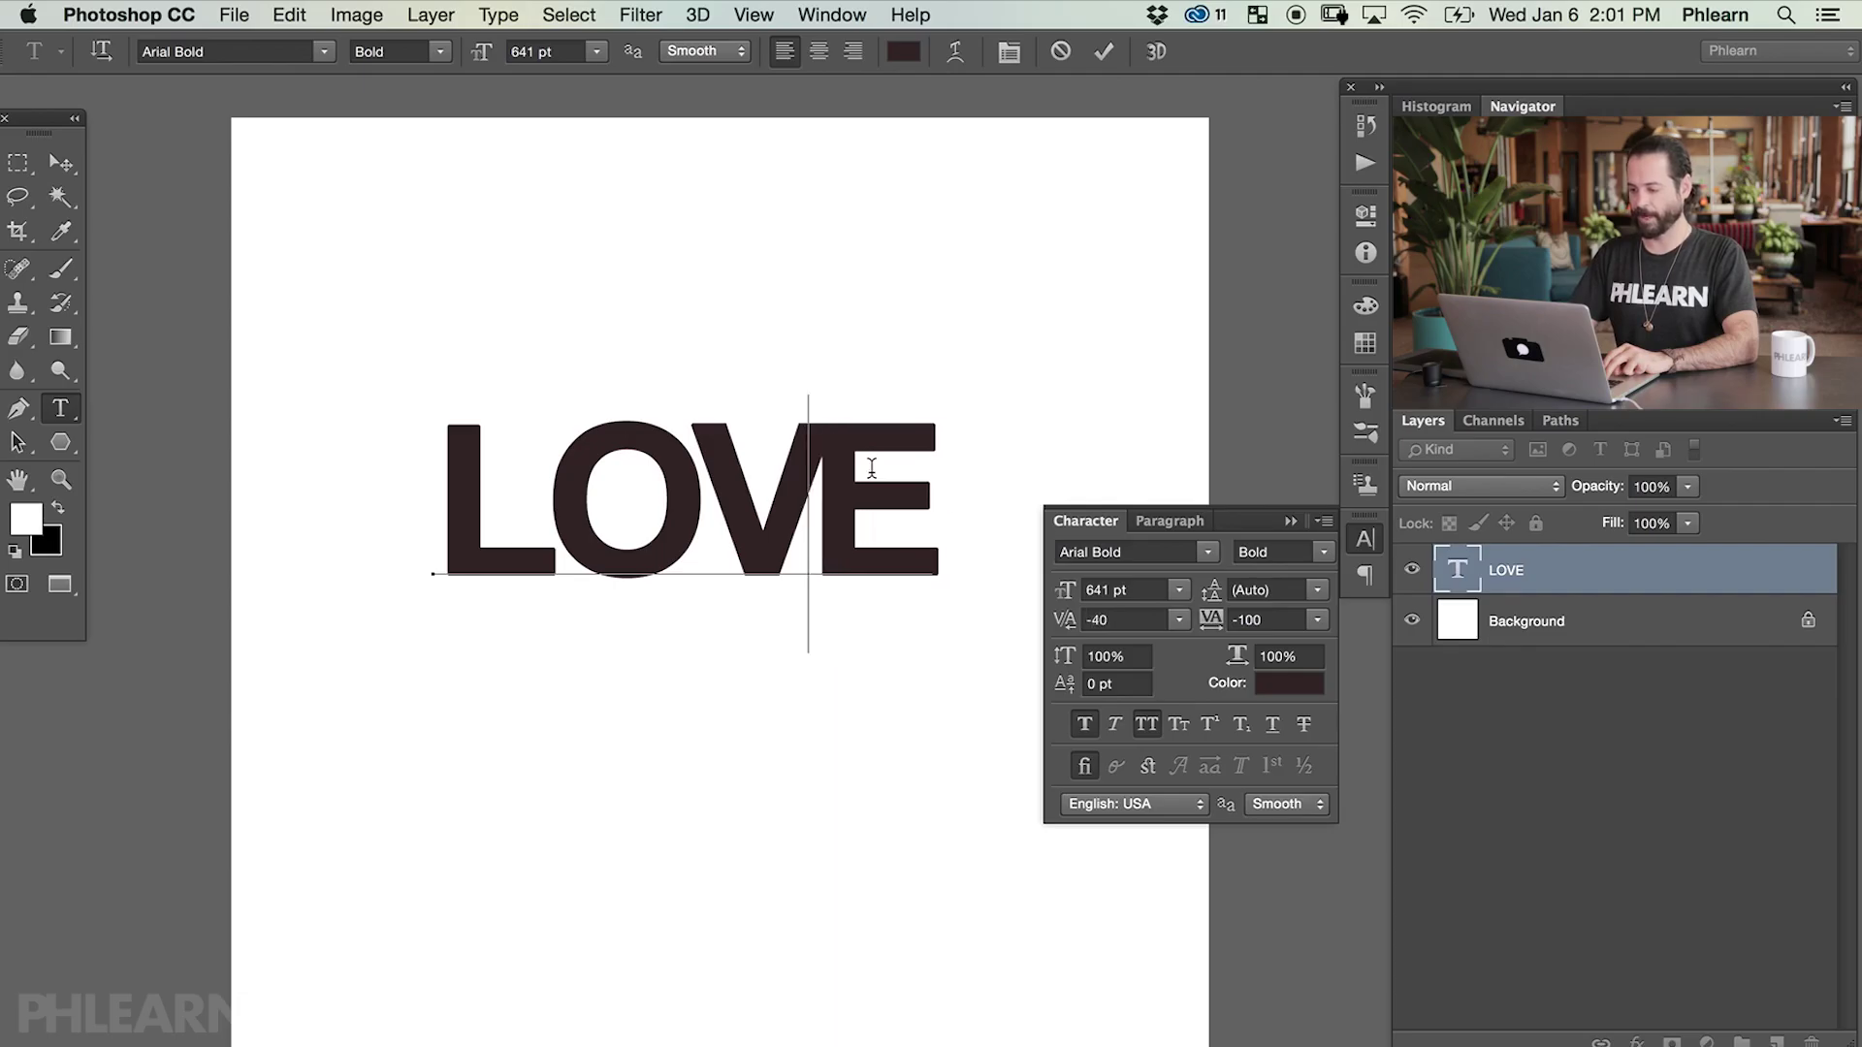
{"action": "key", "text": "alt+Right"}
{"action": "key", "text": "alt+Right"}
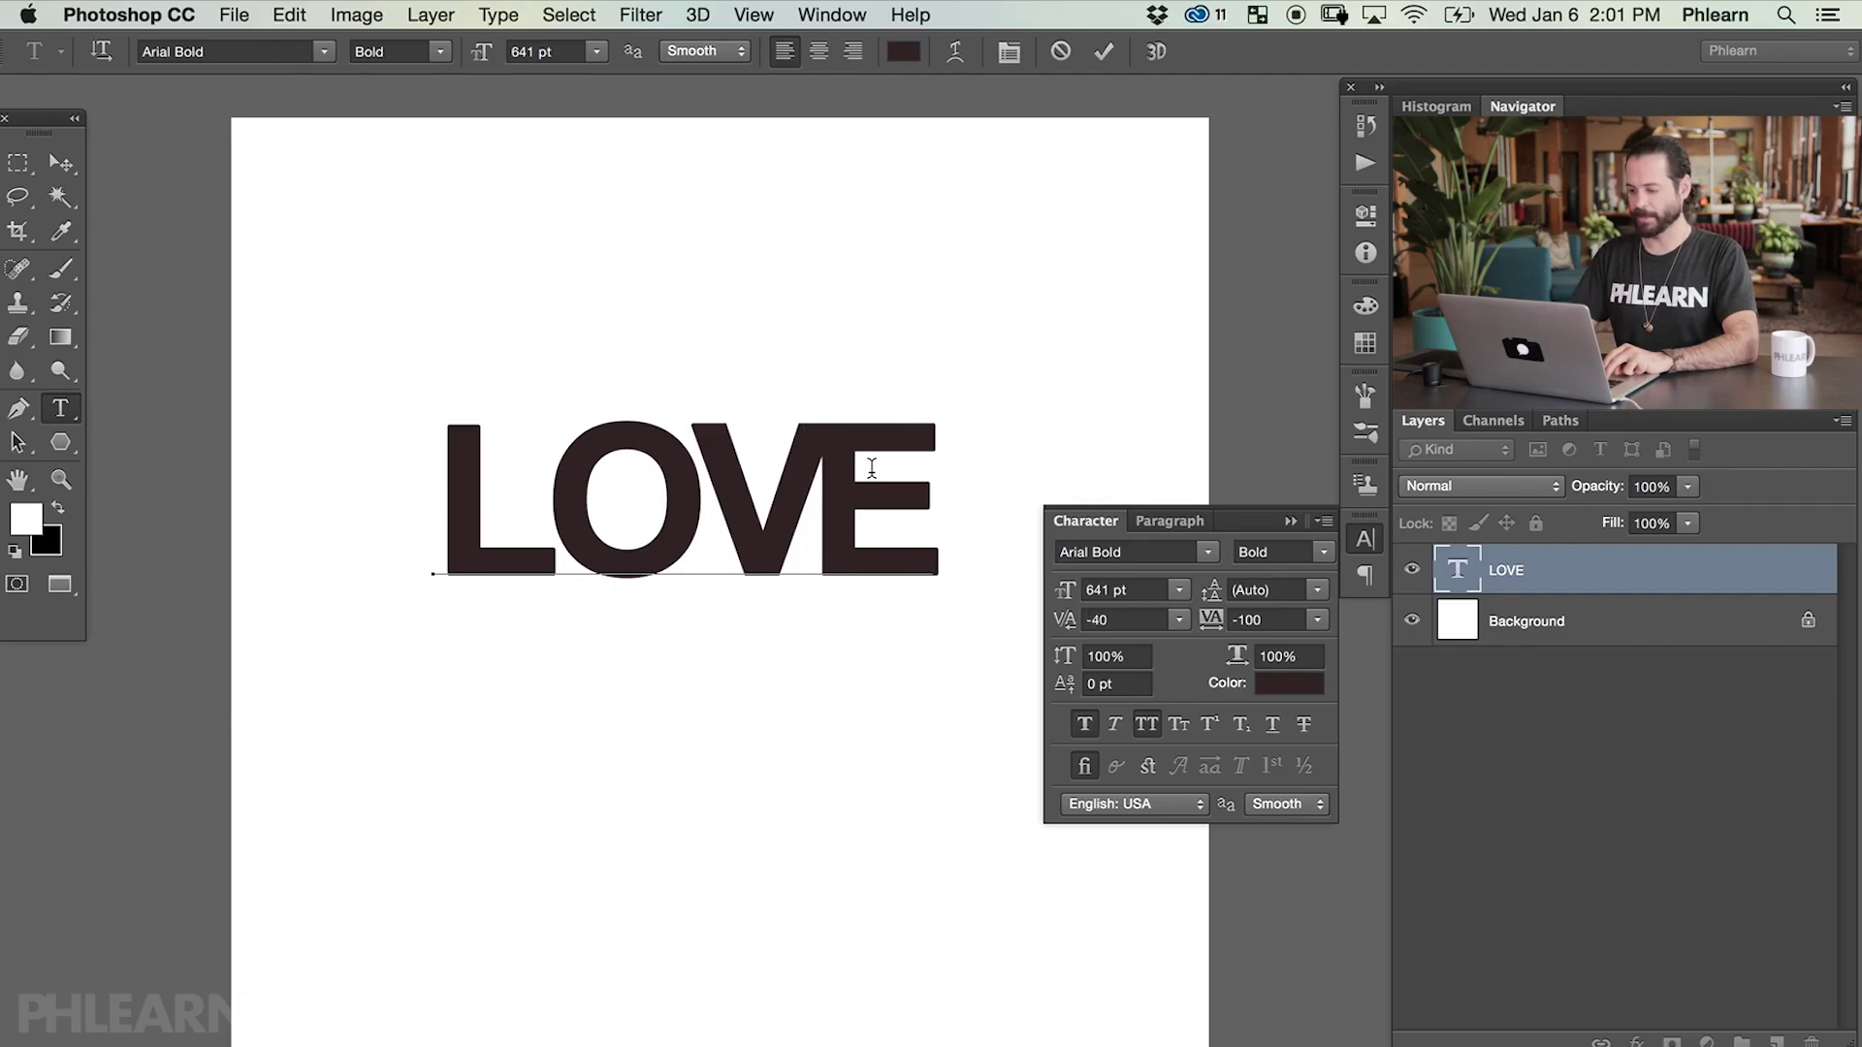
- Tighten the O–V kerning past -80 and the L–O kerning to -120, then commit
{"action": "key", "text": "Left"}
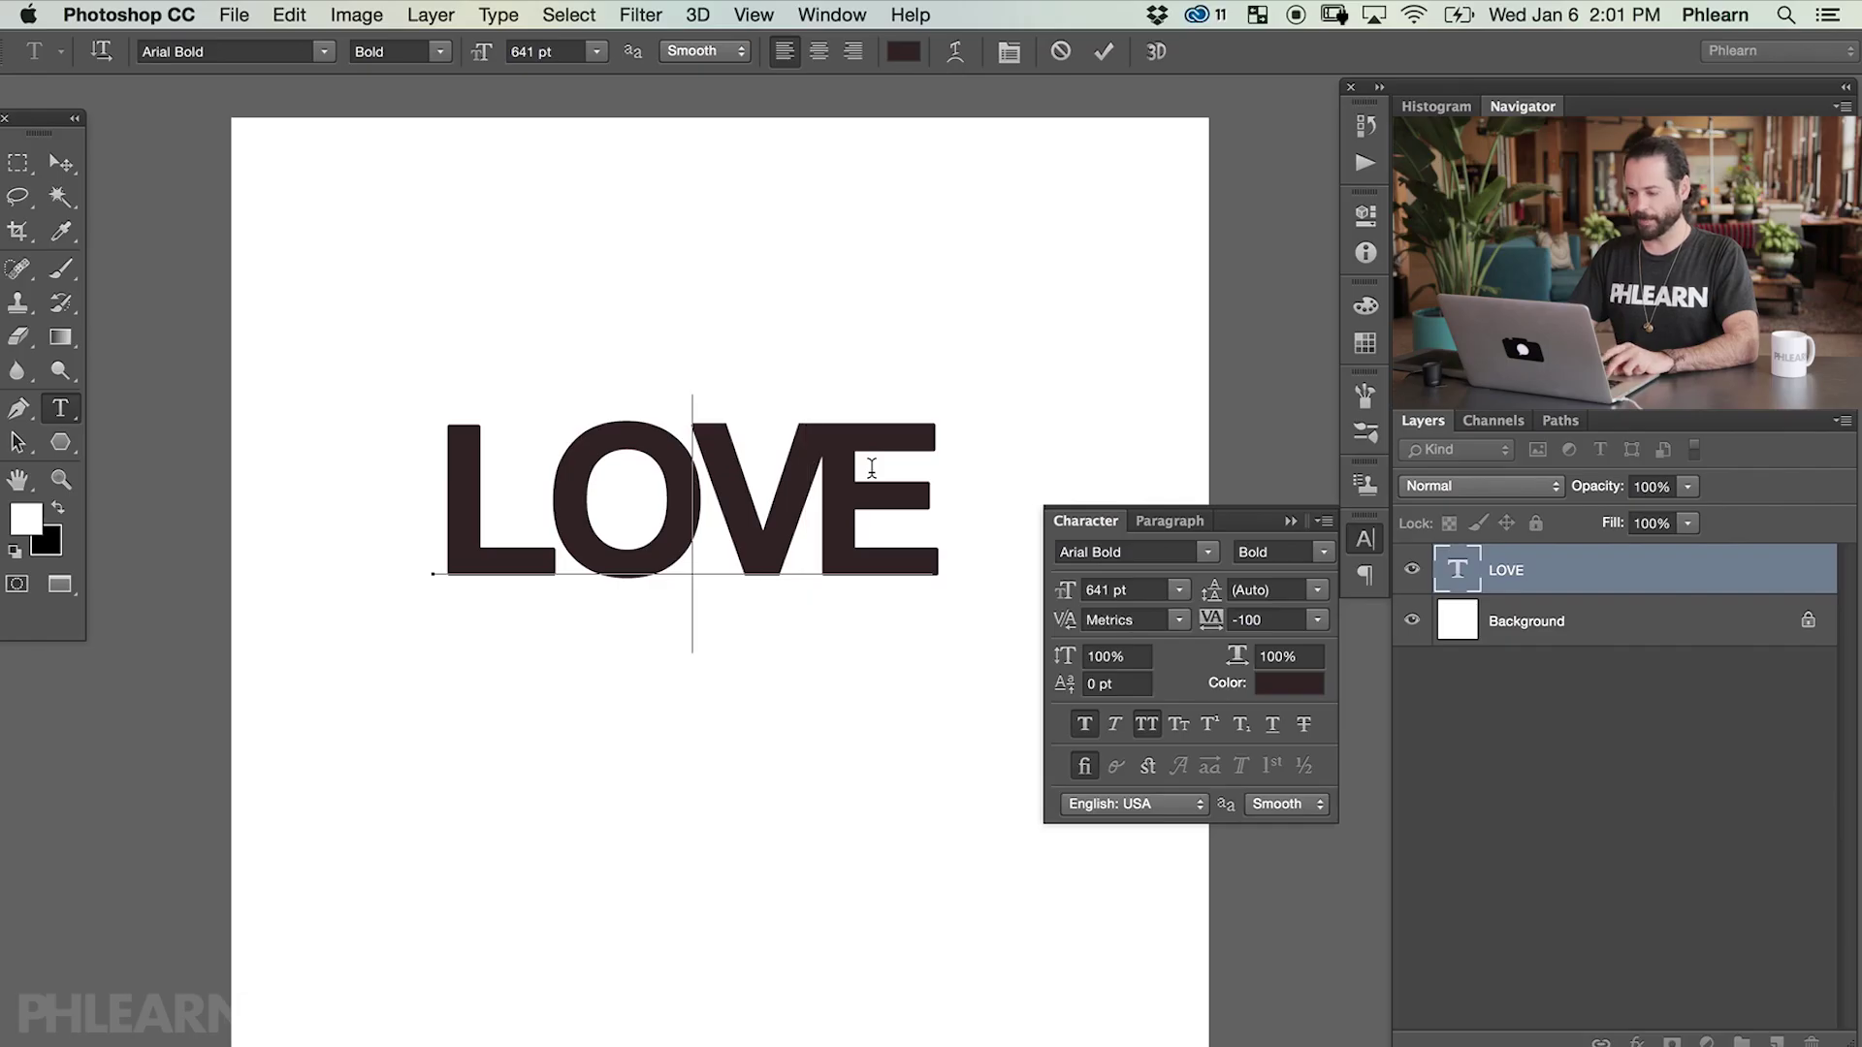
{"action": "key", "text": "alt+Left"}
{"action": "key", "text": "alt+Left"}
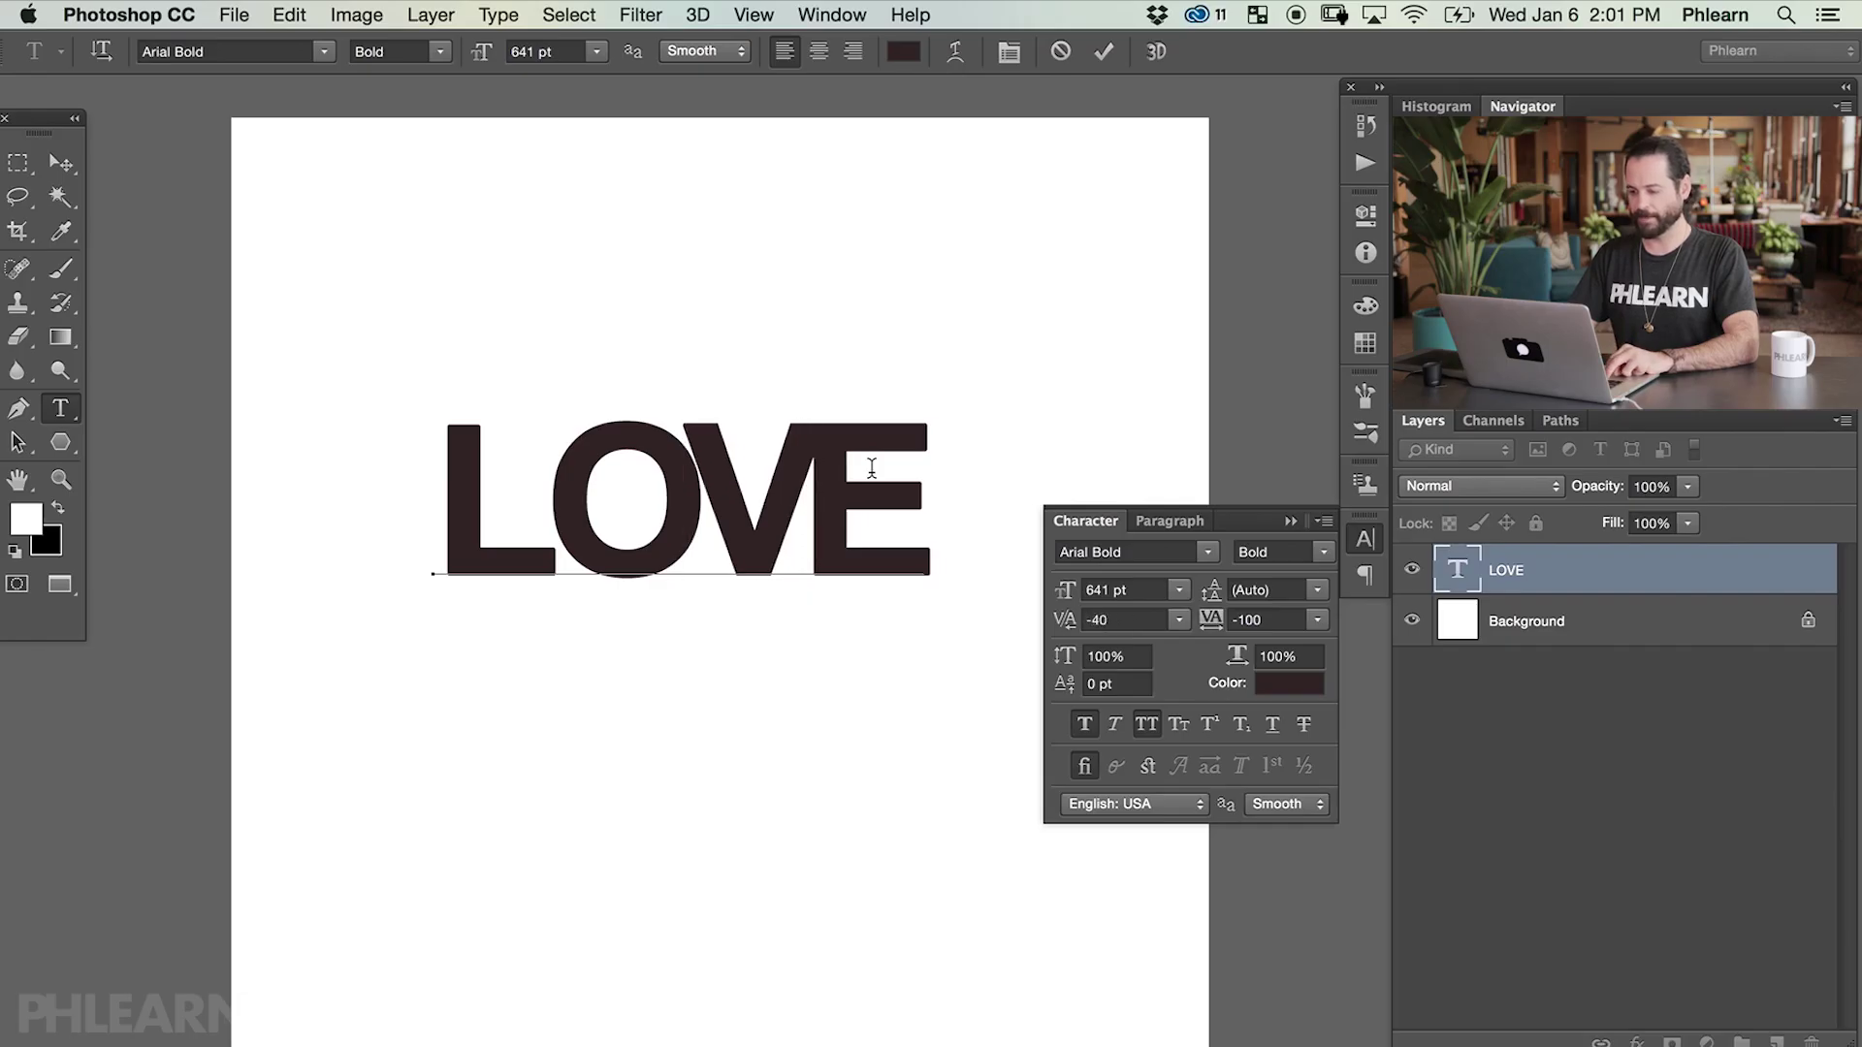
{"action": "key", "text": "alt+Left"}
{"action": "key", "text": "alt+Left"}
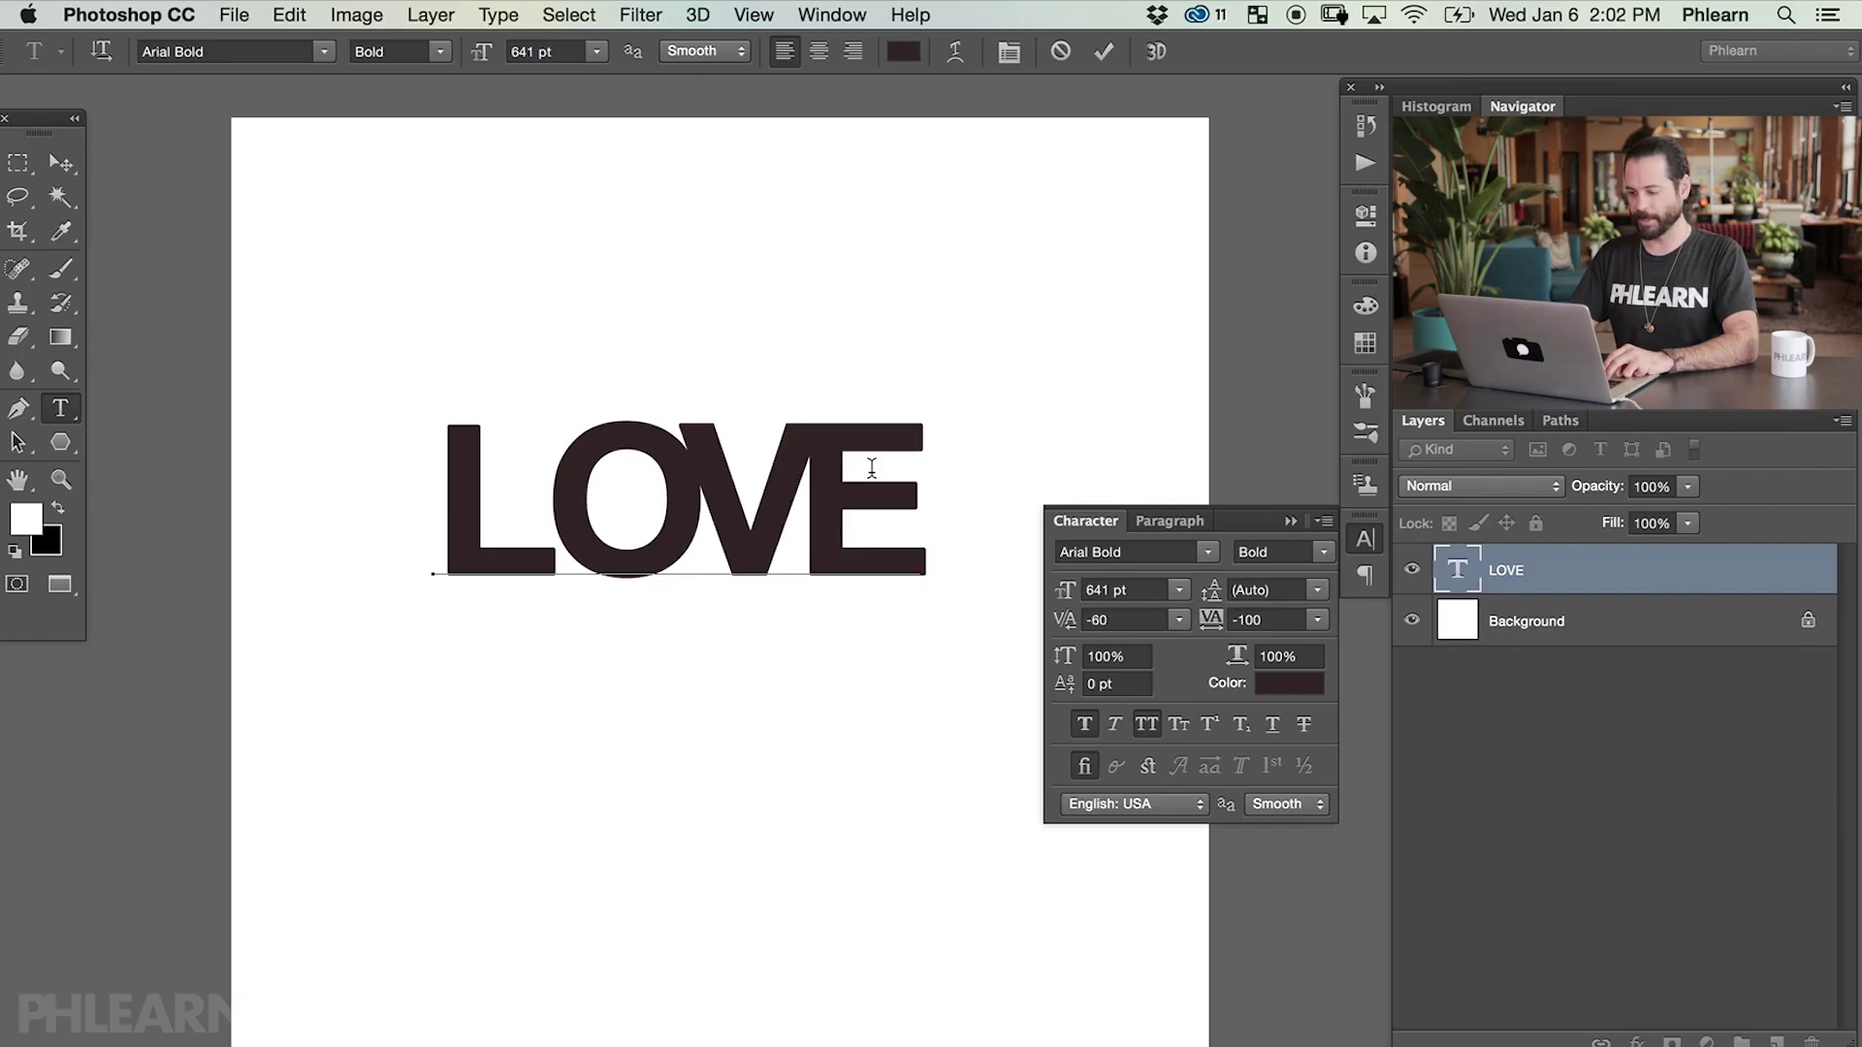
{"action": "key", "text": "alt+Left"}
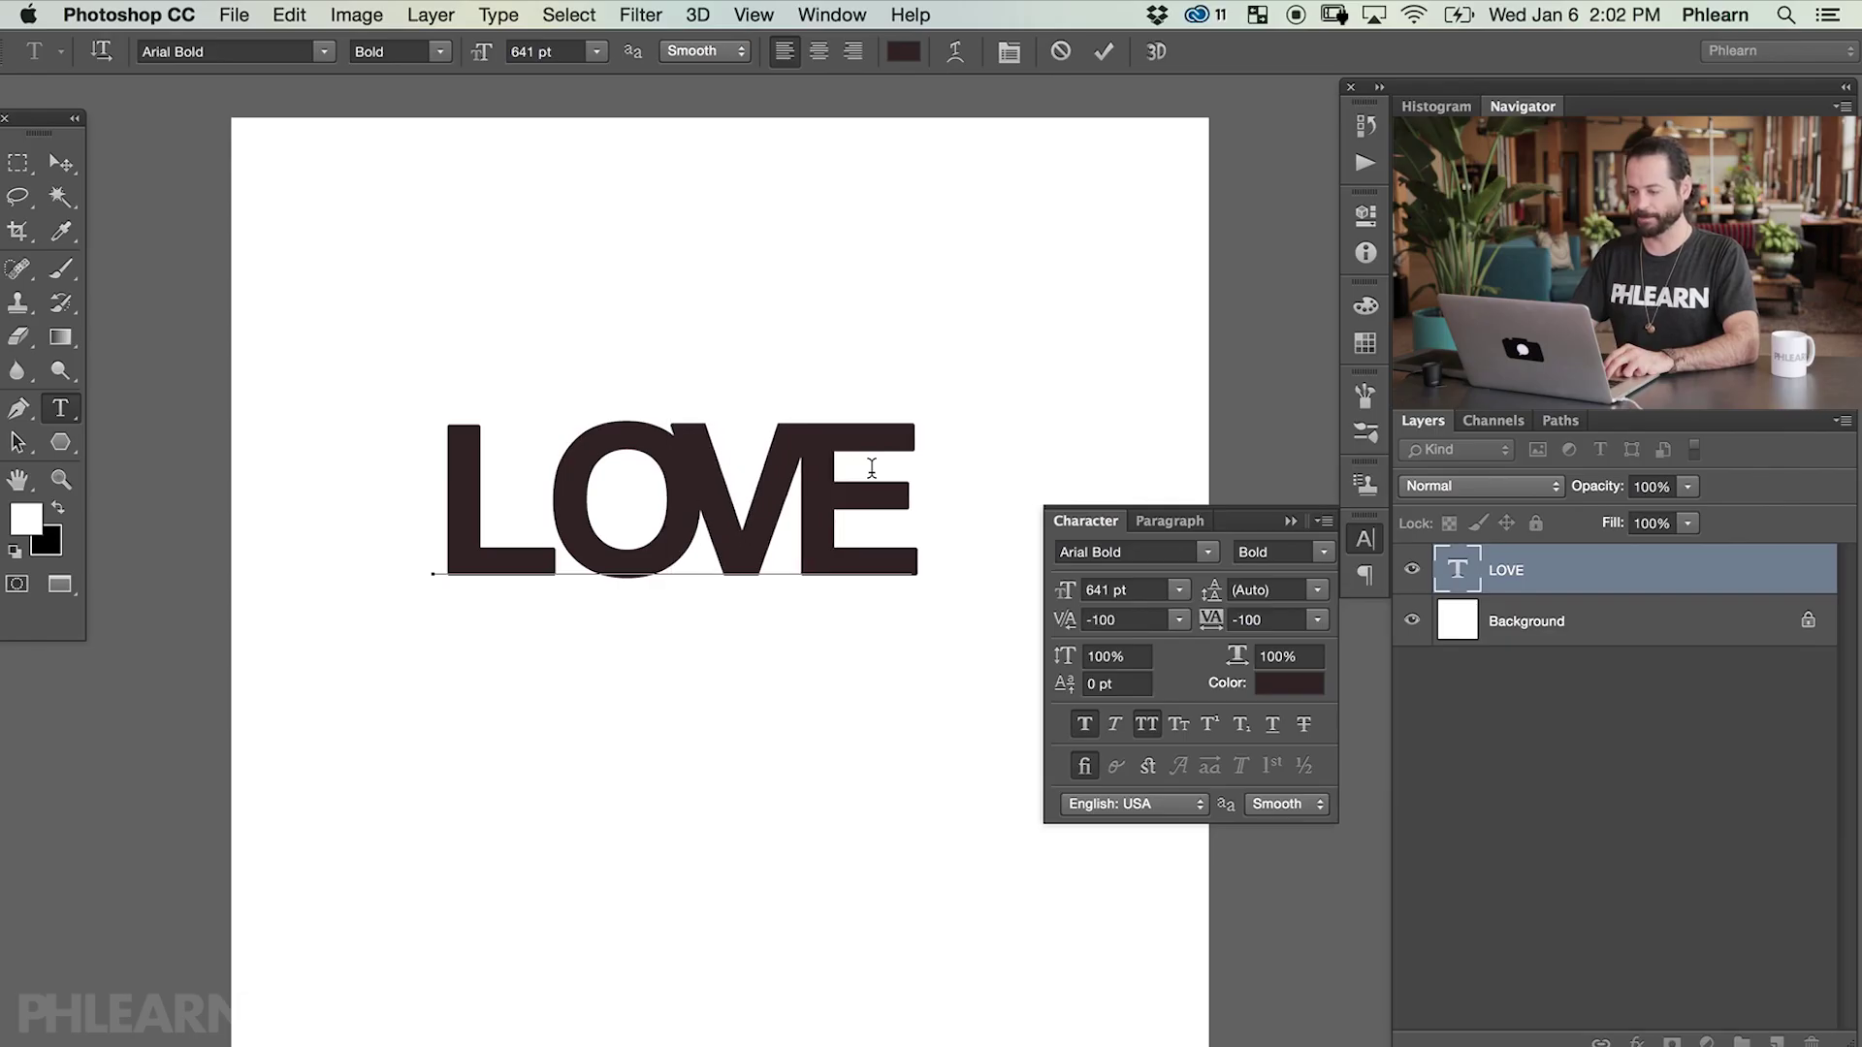
{"action": "key", "text": "Left"}
{"action": "key", "text": "alt+Left"}
{"action": "key", "text": "alt+Left"}
{"action": "key", "text": "alt+Left"}
{"action": "key", "text": "alt+Left"}
{"action": "key", "text": "alt+Left"}
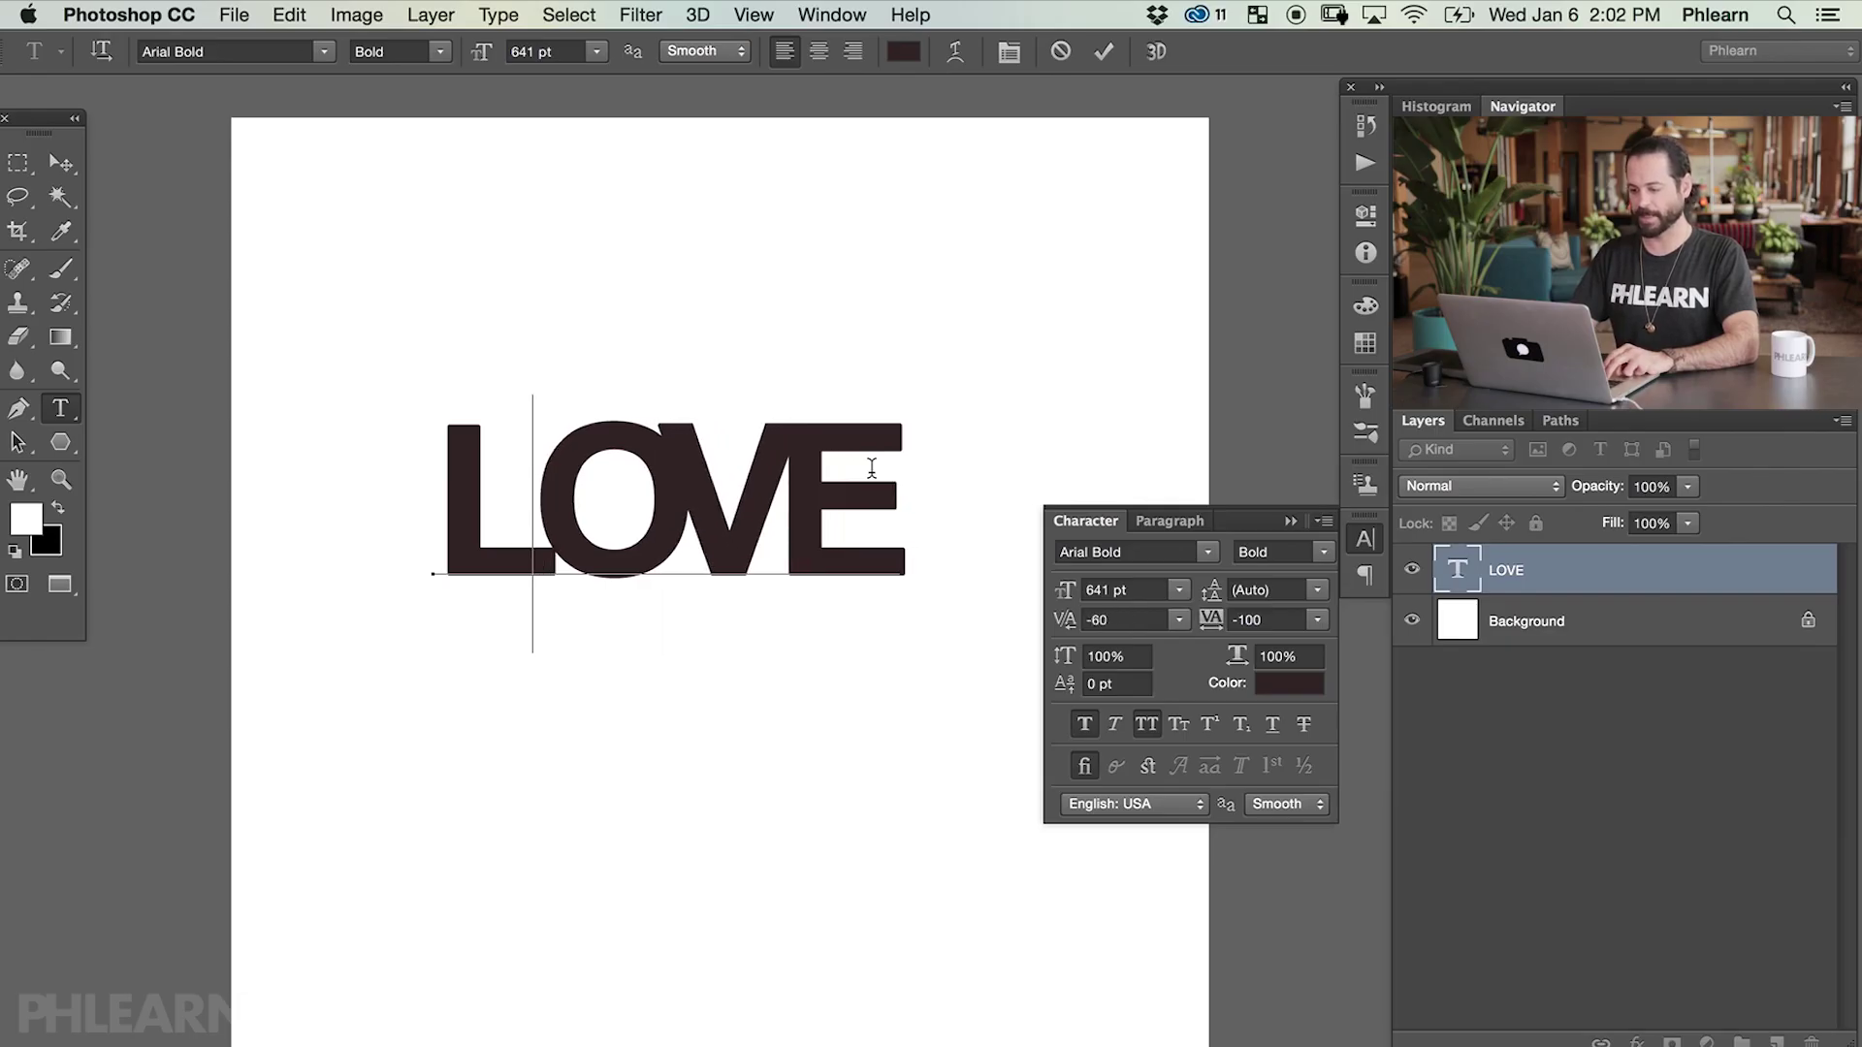
{"action": "key", "text": "alt+Left"}
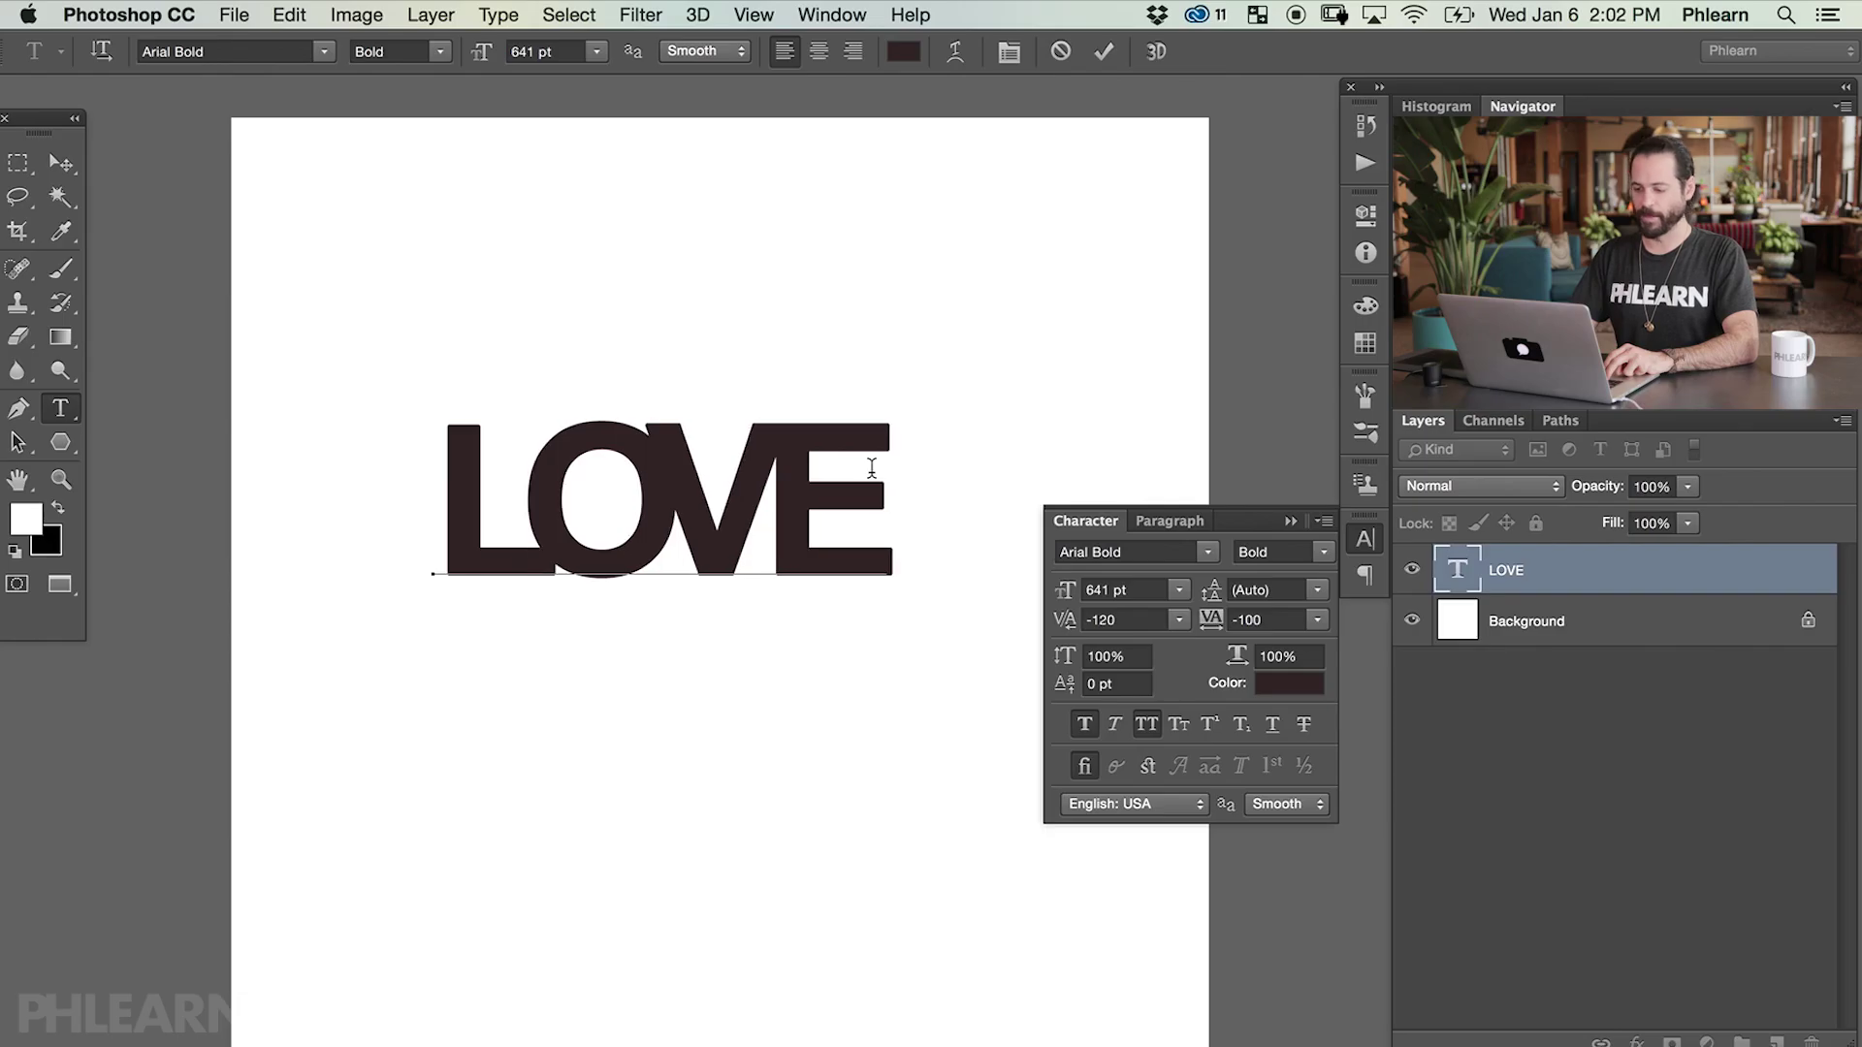
{"action": "key", "text": "Right"}
{"action": "key", "text": "Right"}
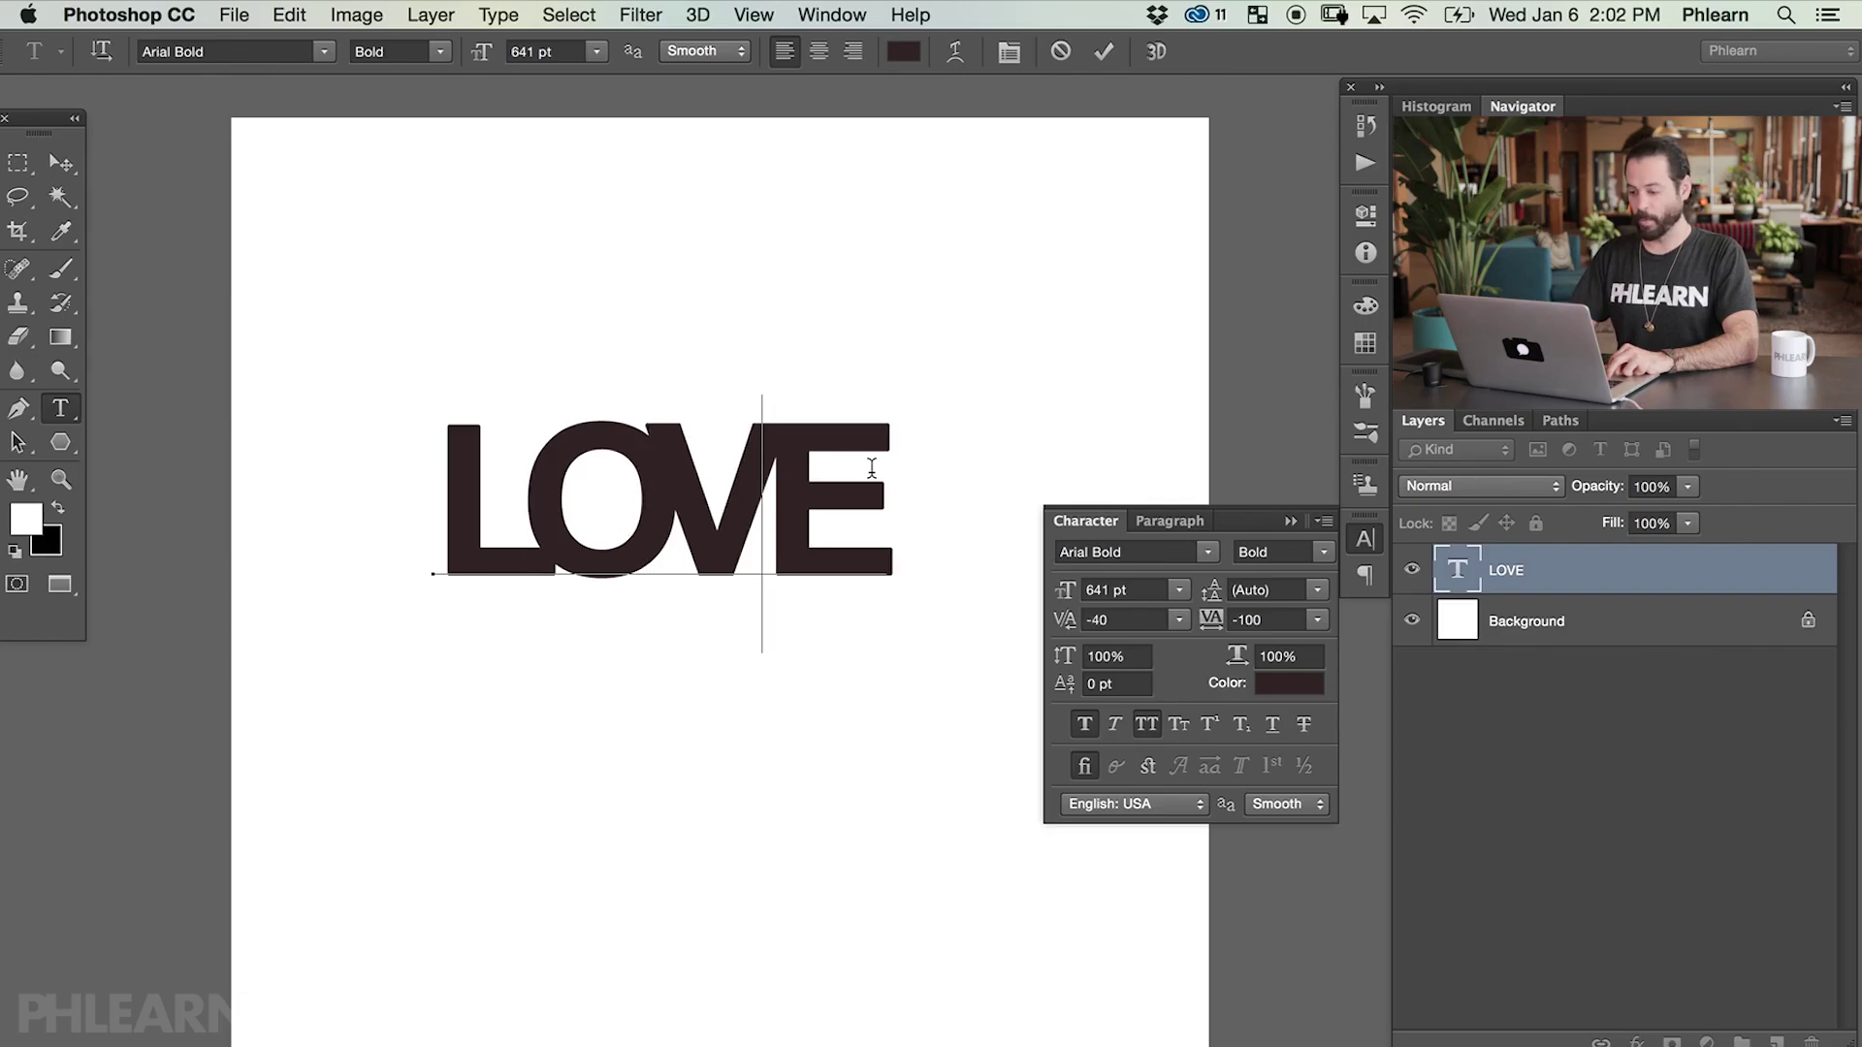
{"action": "key", "text": "Left"}
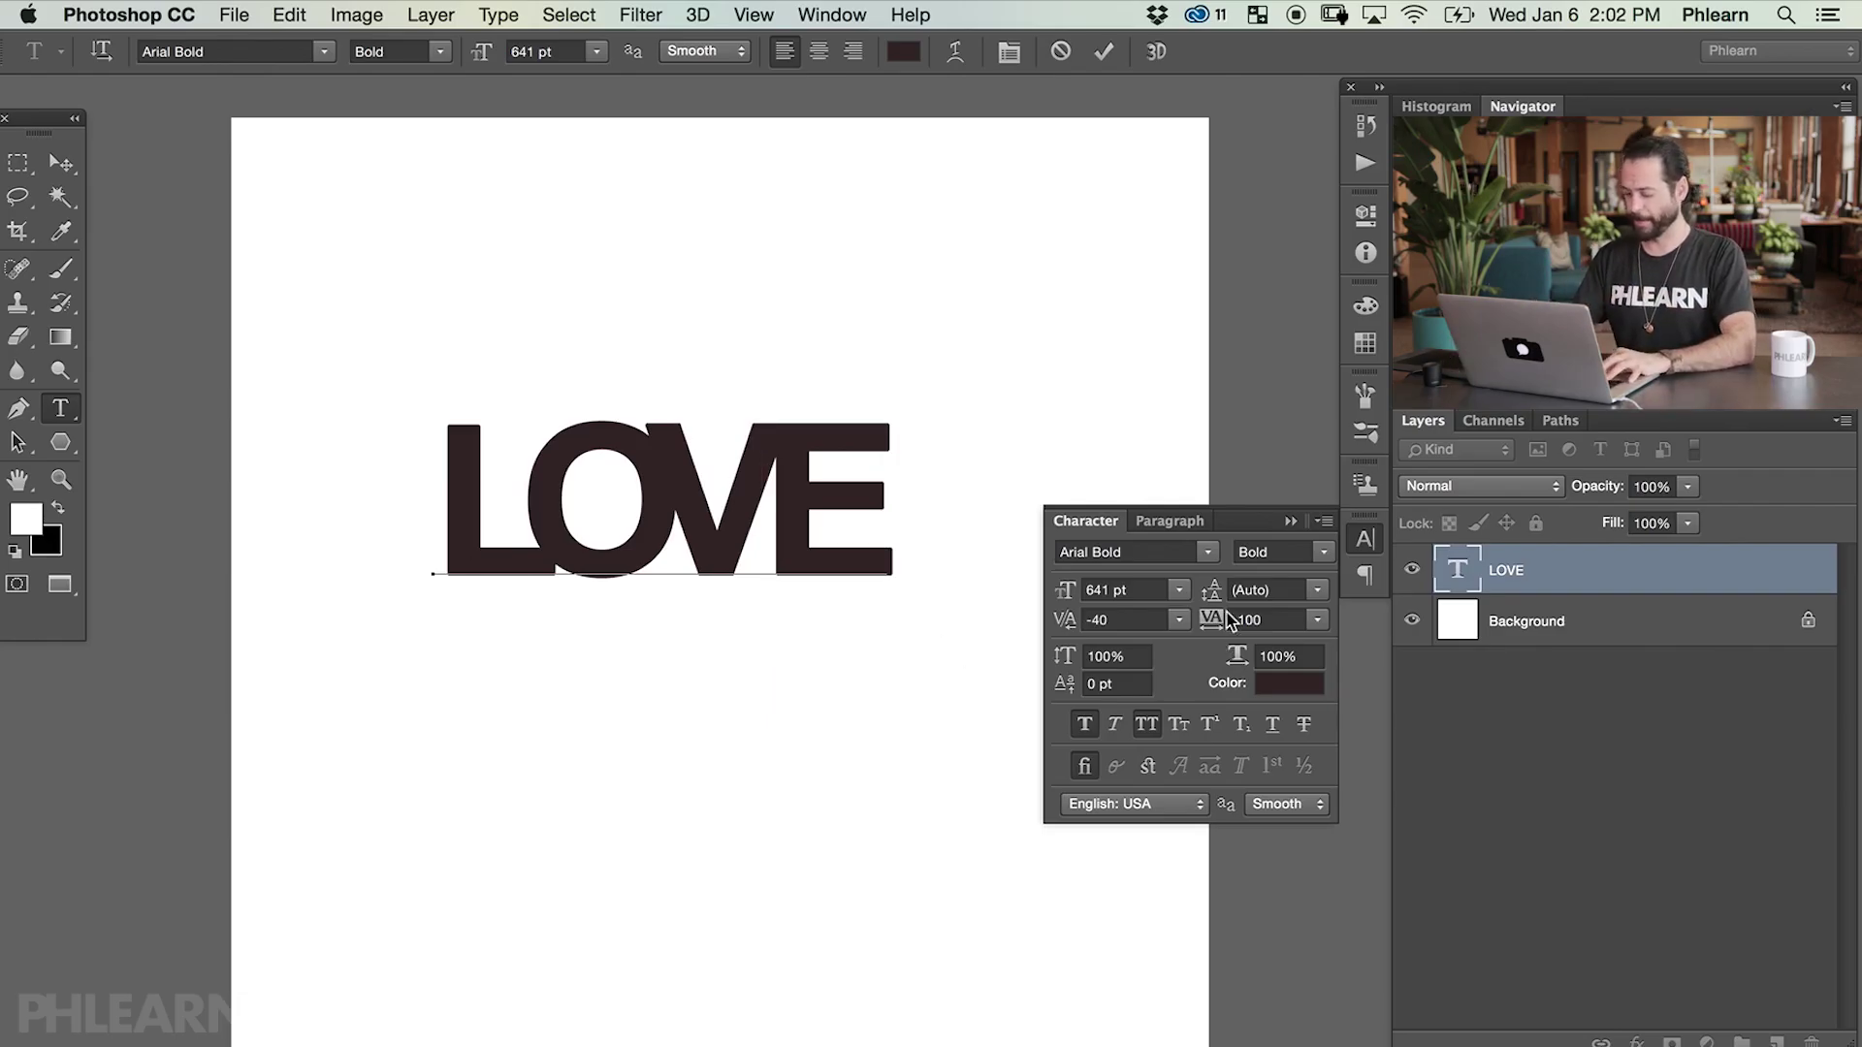
{"action": "key", "text": "super+Return"}
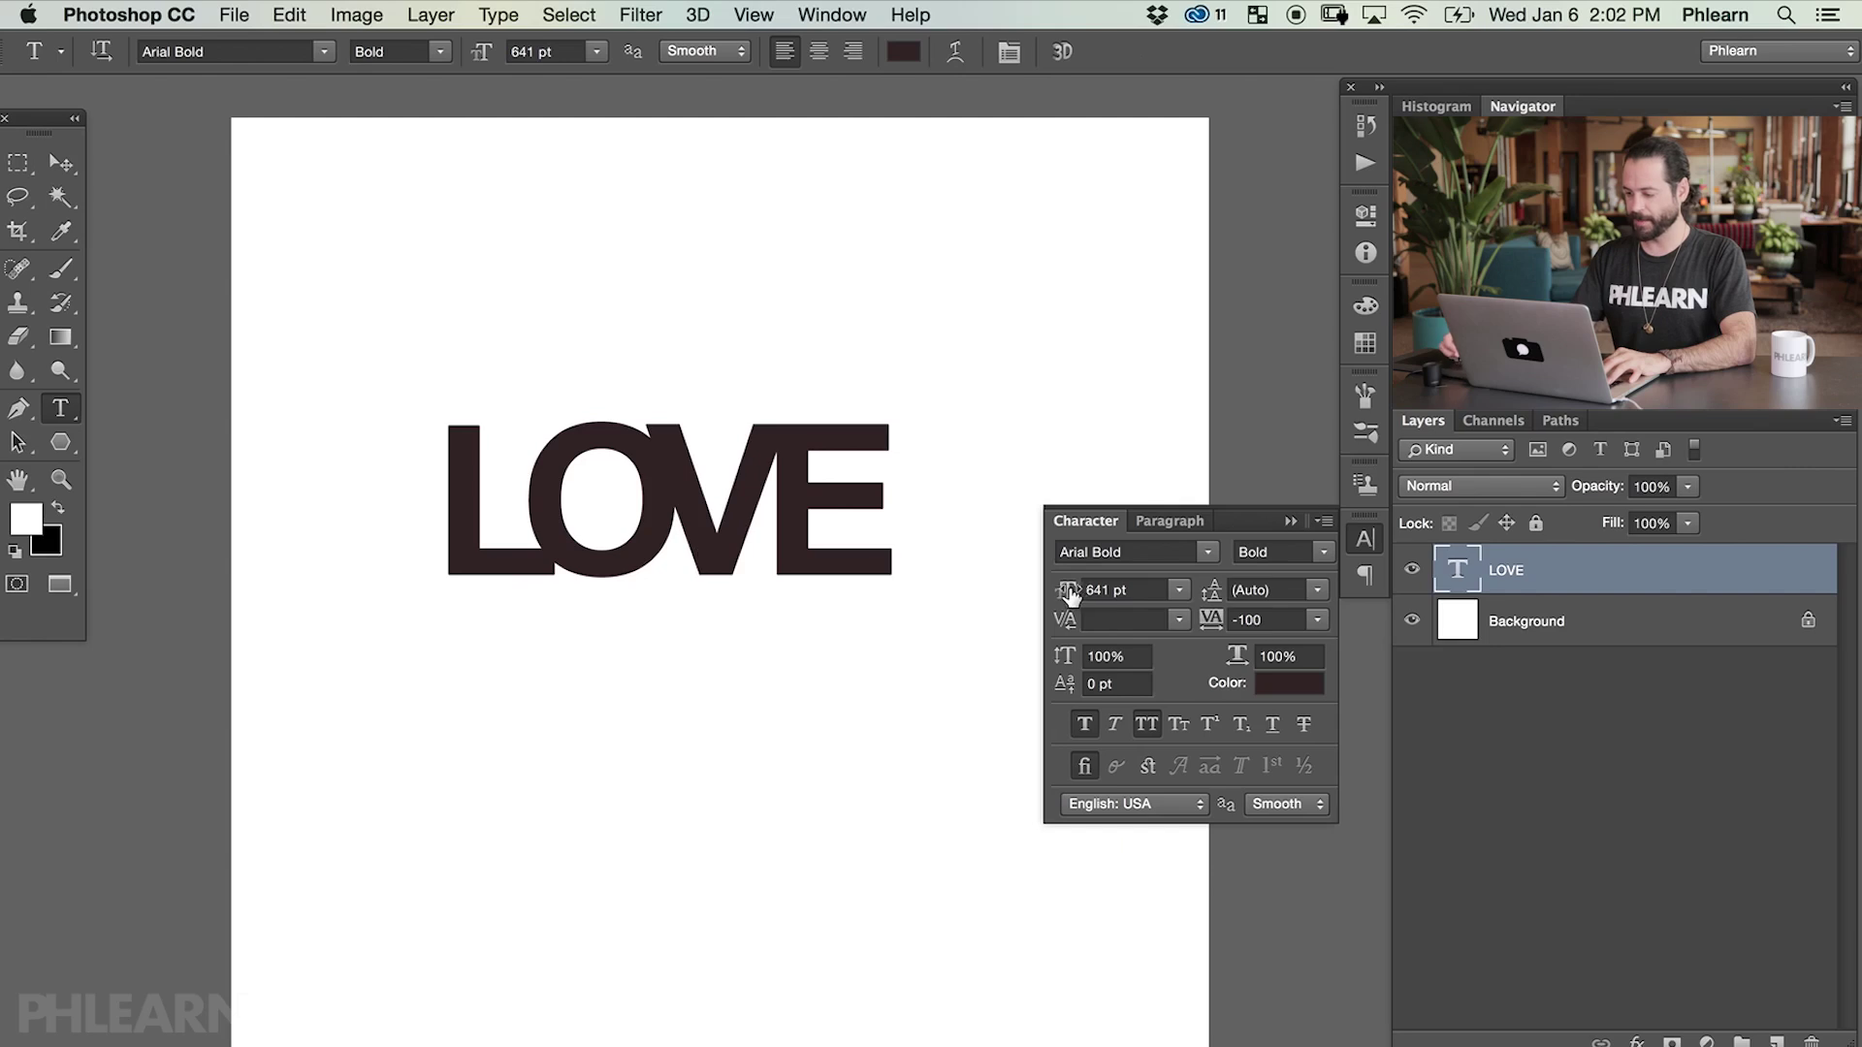
- Enlarge LOVE to 821 pt, then to 881 pt
{"action": "left_click_drag", "start_coordinate": [1070, 593], "coordinate": [1251, 621]}
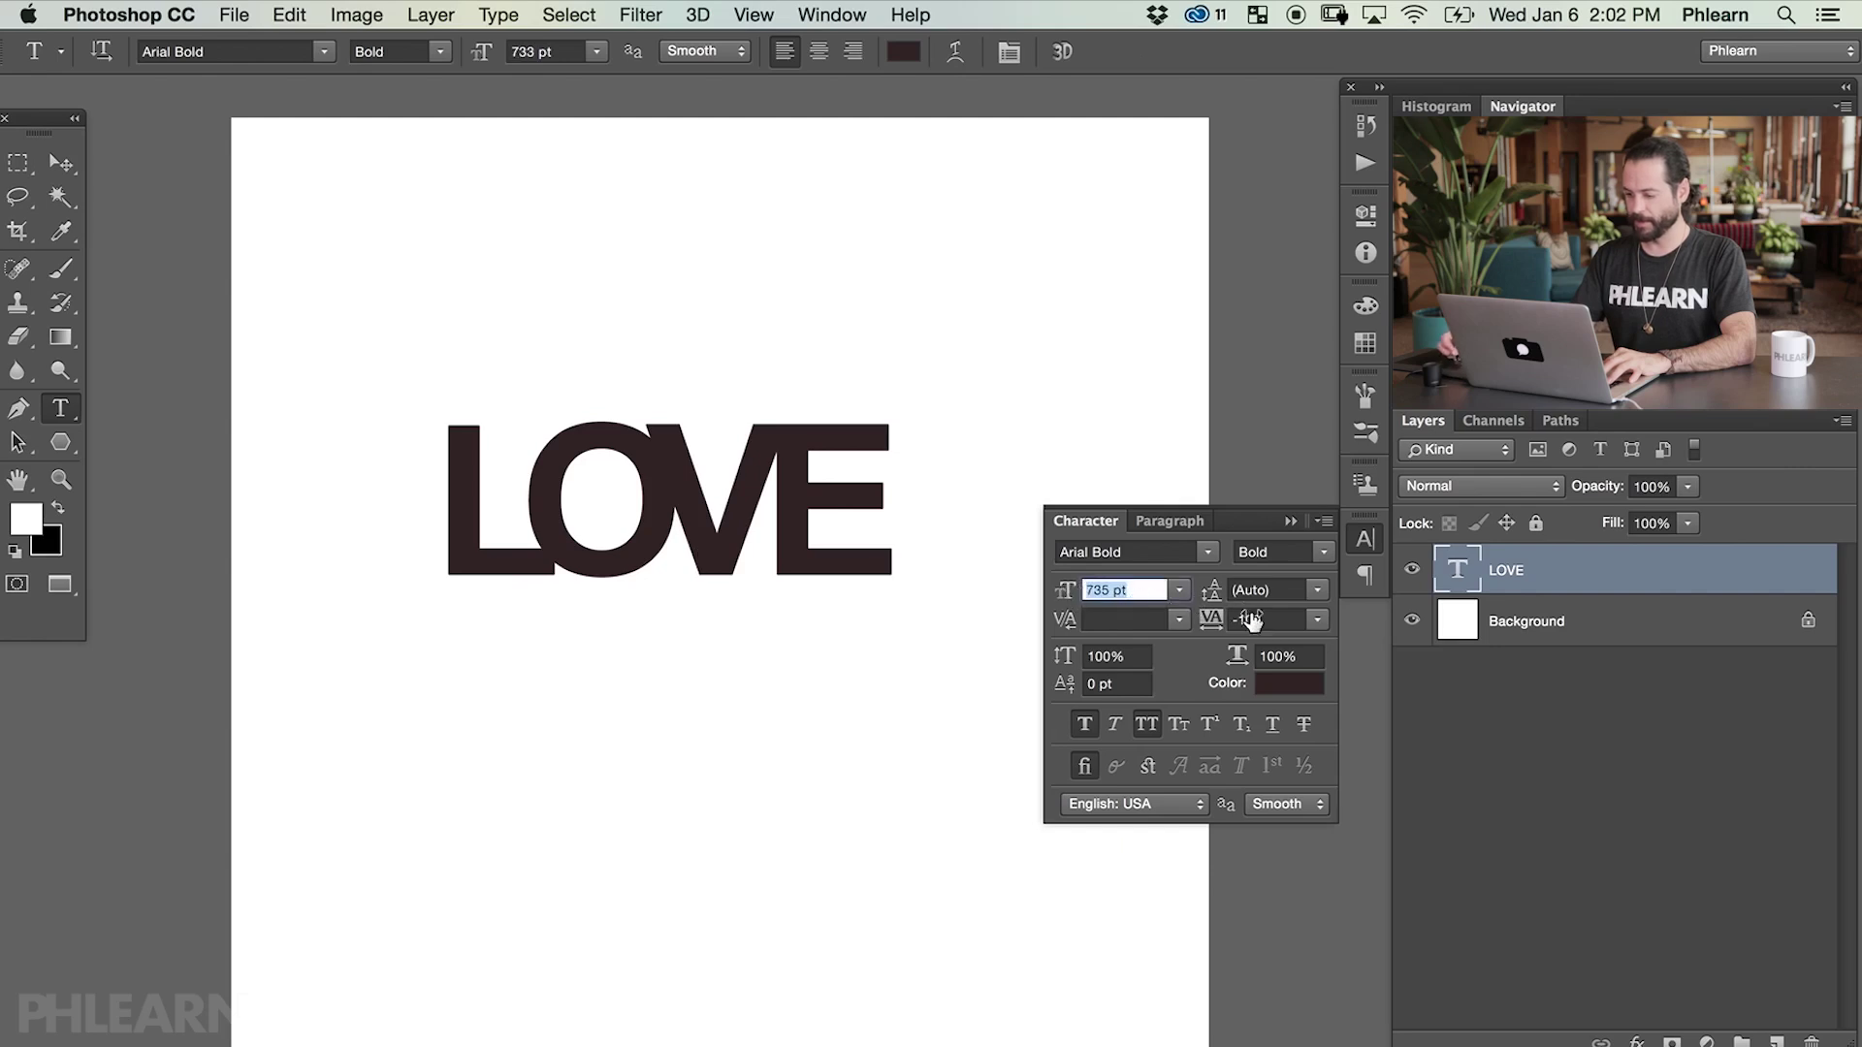
{"action": "left_click", "coordinate": [1096, 594]}
{"action": "type", "text": "821"}
{"action": "key", "text": "Return"}
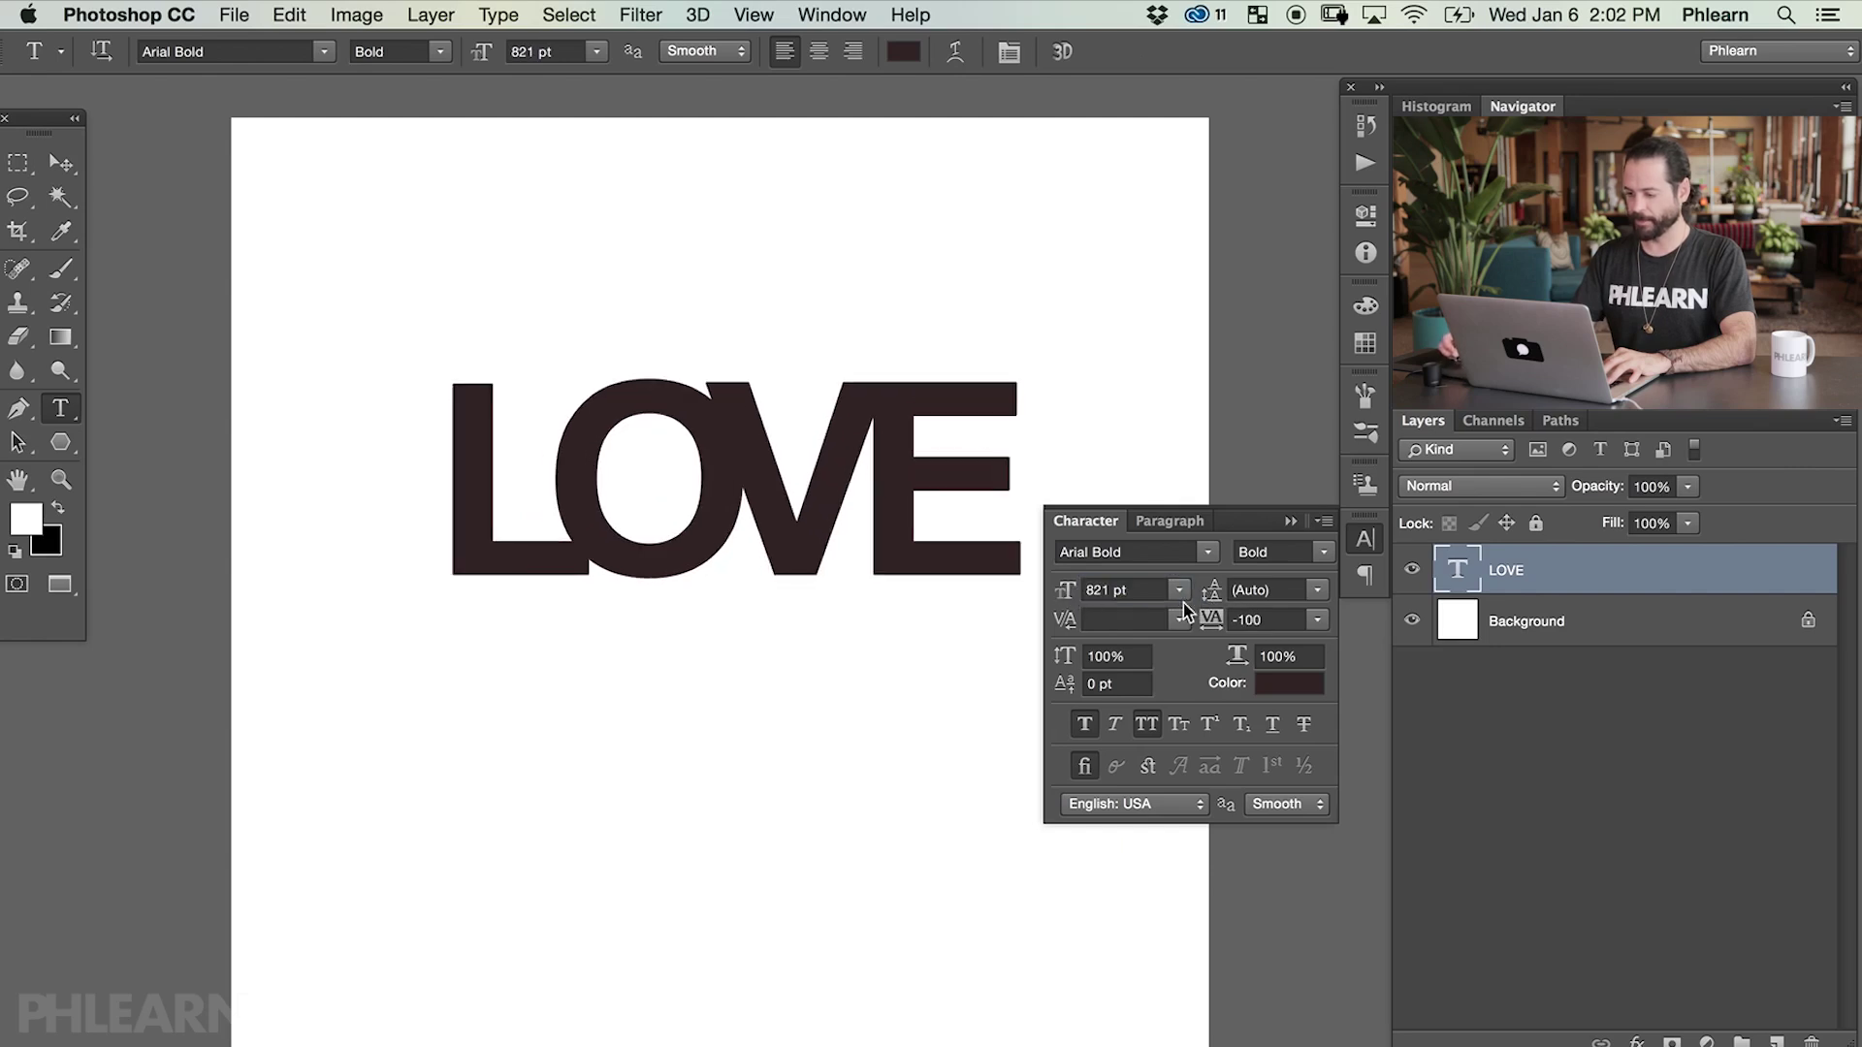
{"action": "left_click", "coordinate": [1106, 591]}
{"action": "type", "text": "881"}
{"action": "key", "text": "Return"}
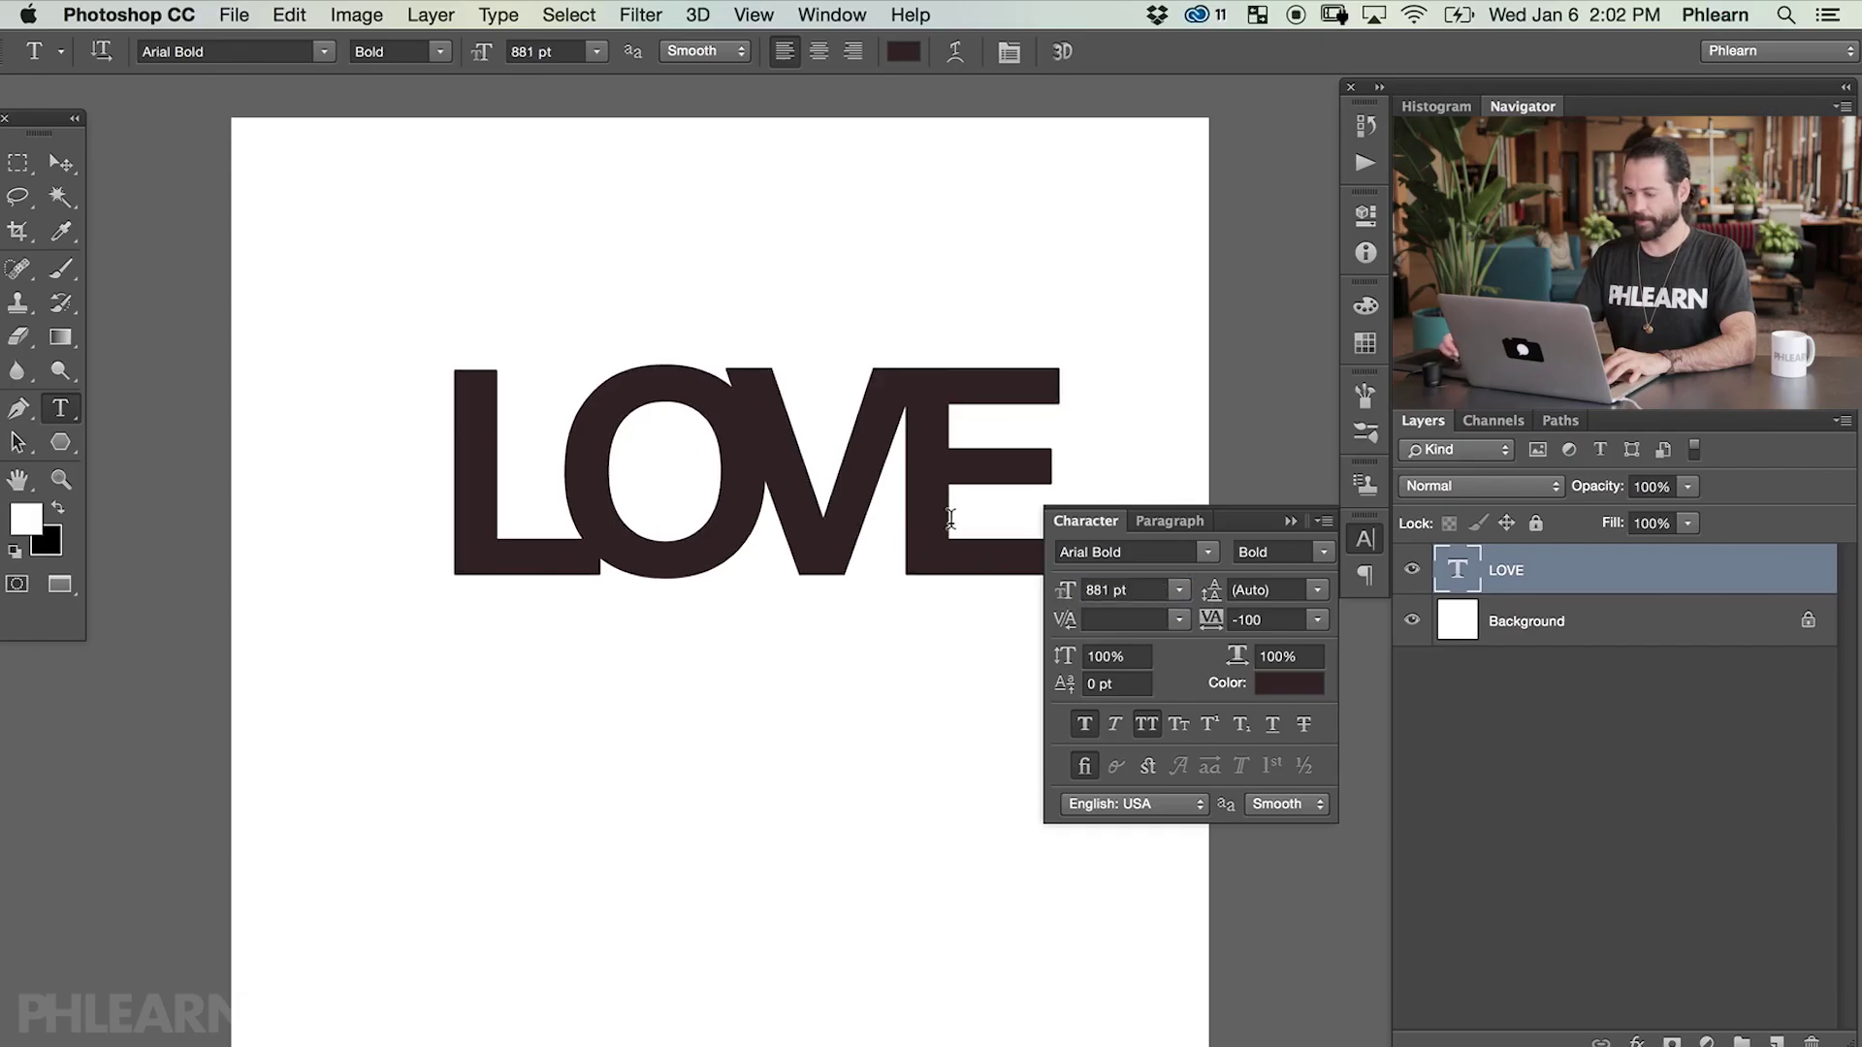
- Center LOVE horizontally and vertically on the canvas and clear the selection
{"action": "key", "text": "super+a"}
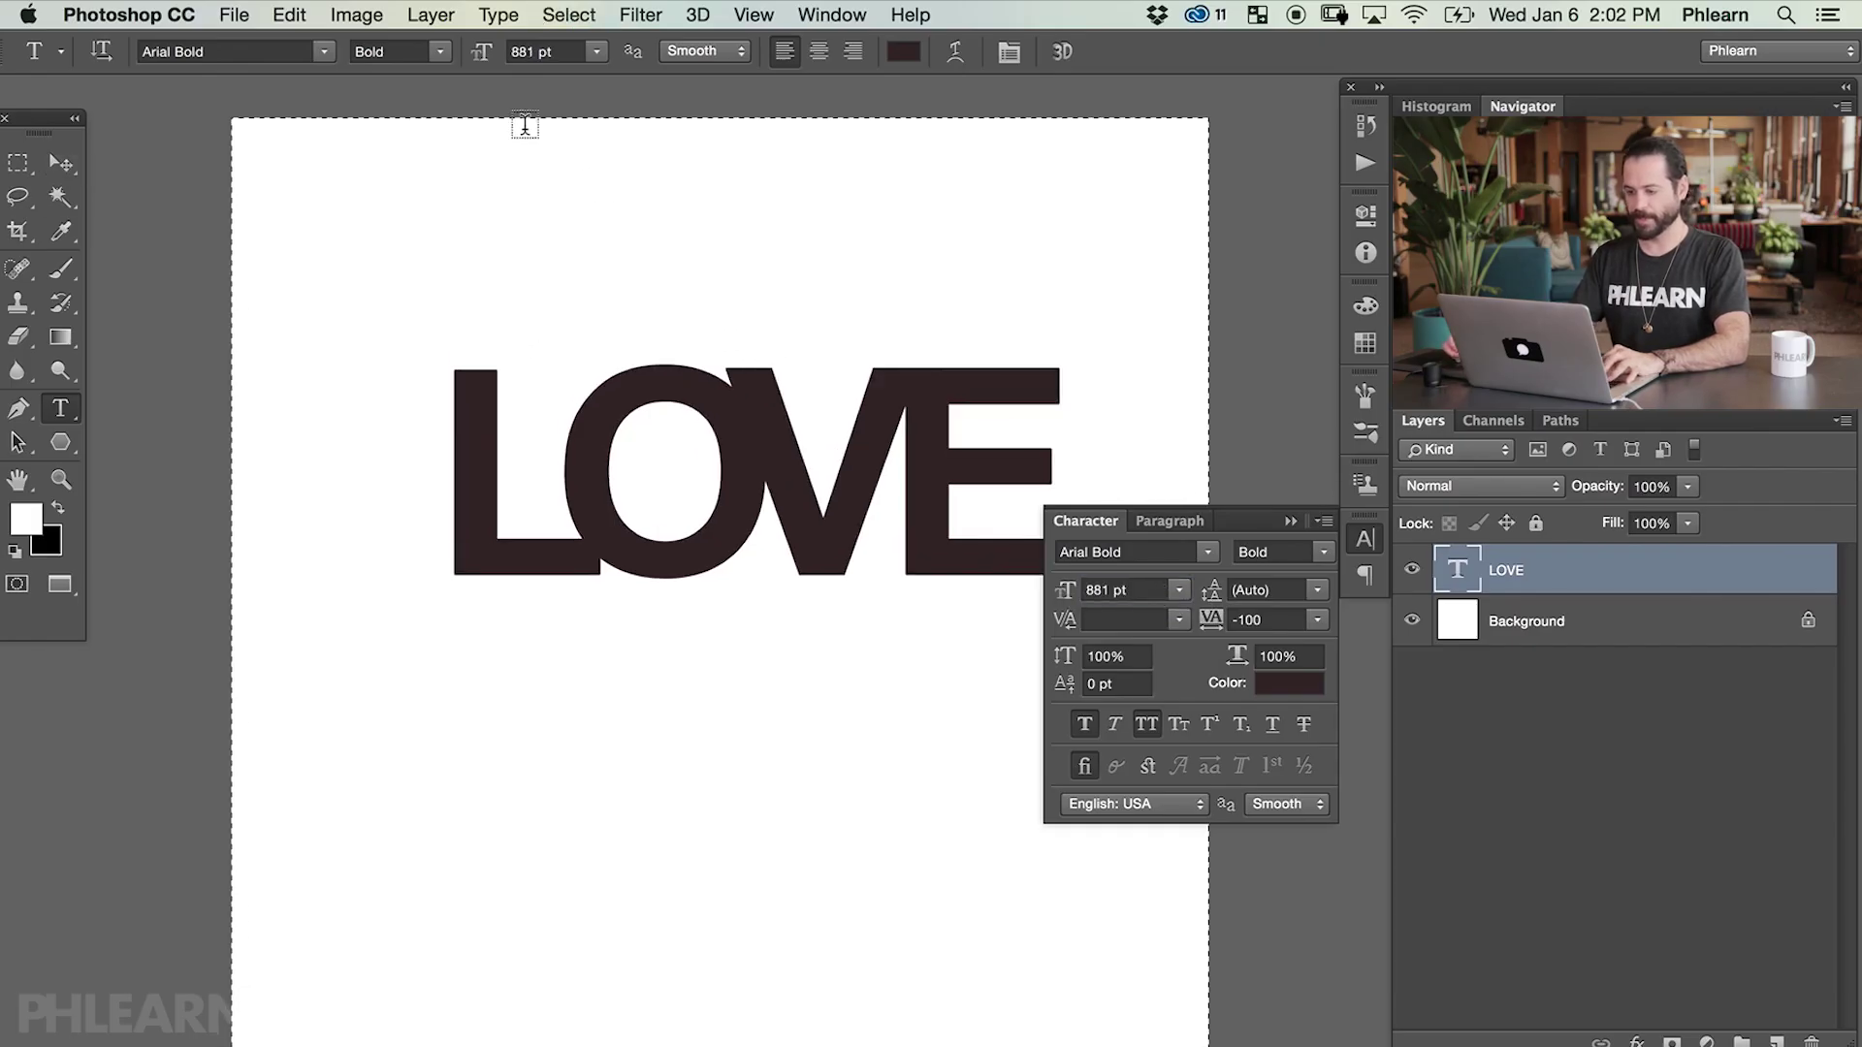
{"action": "key", "text": "v"}
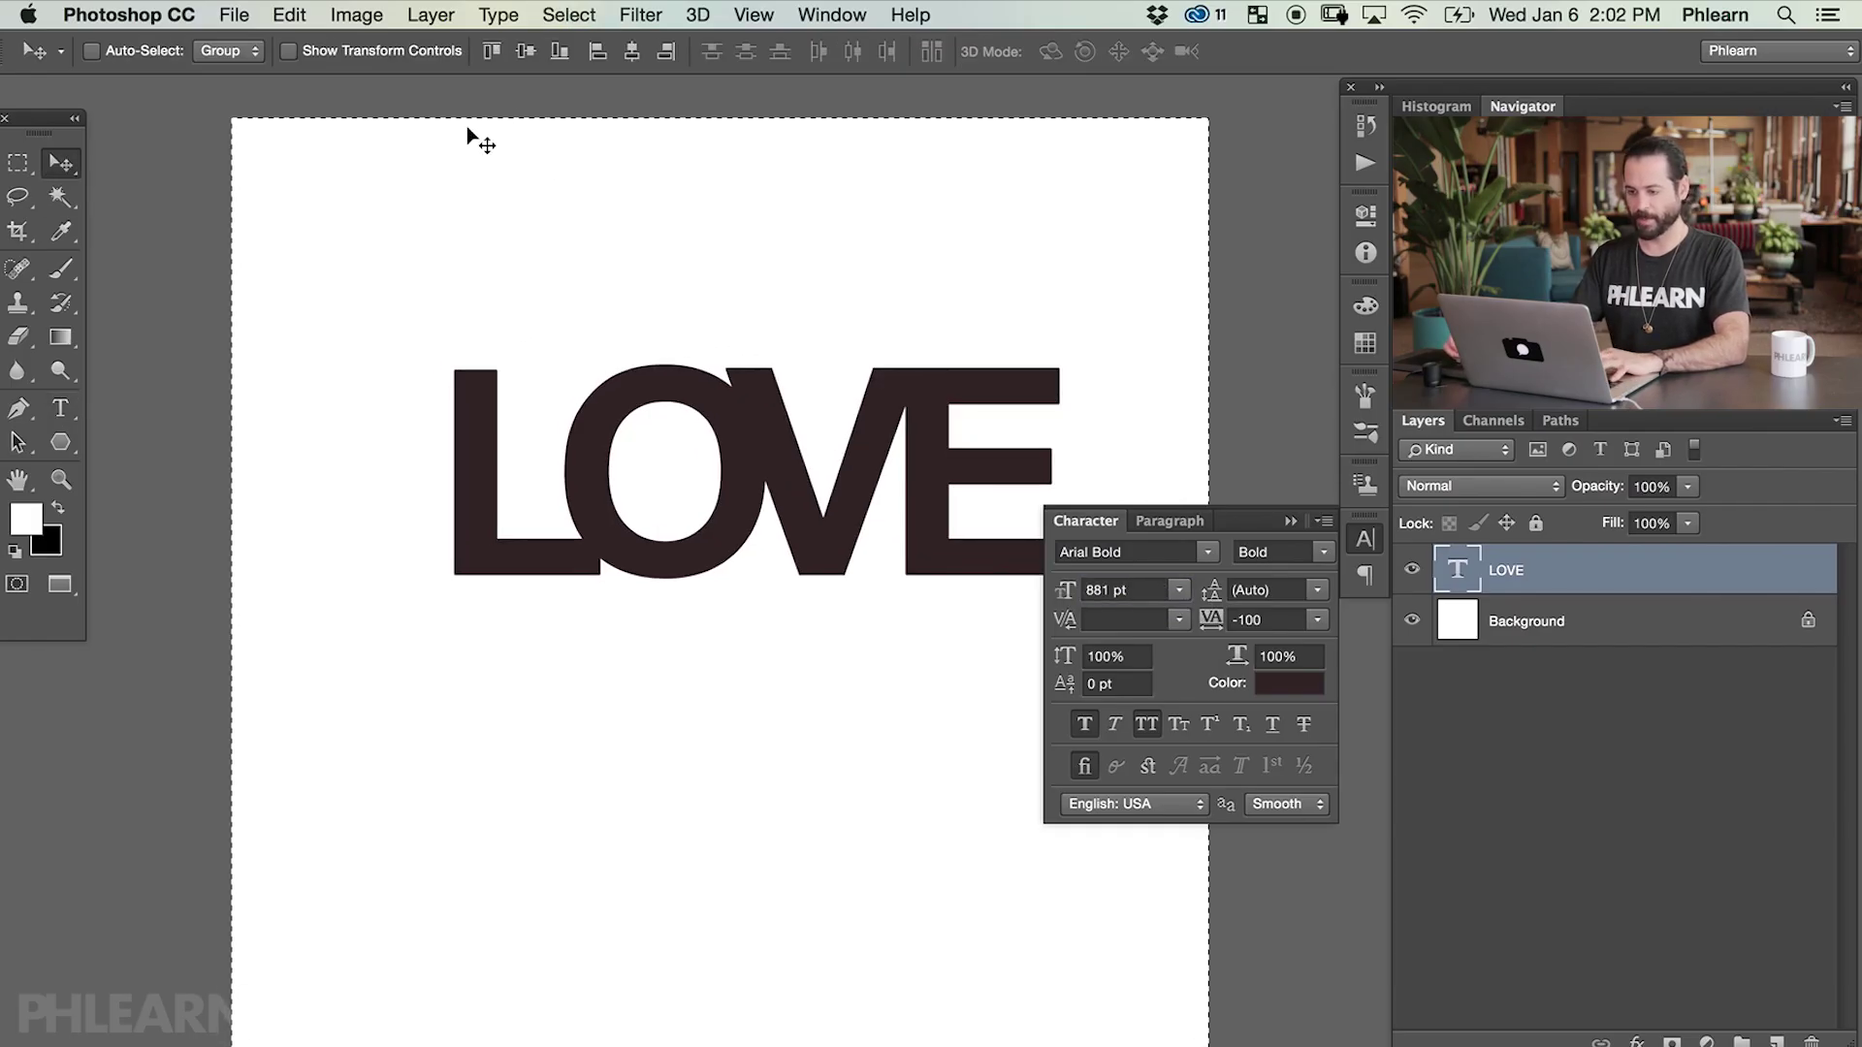
{"action": "left_click", "coordinate": [633, 54]}
{"action": "left_click", "coordinate": [527, 52]}
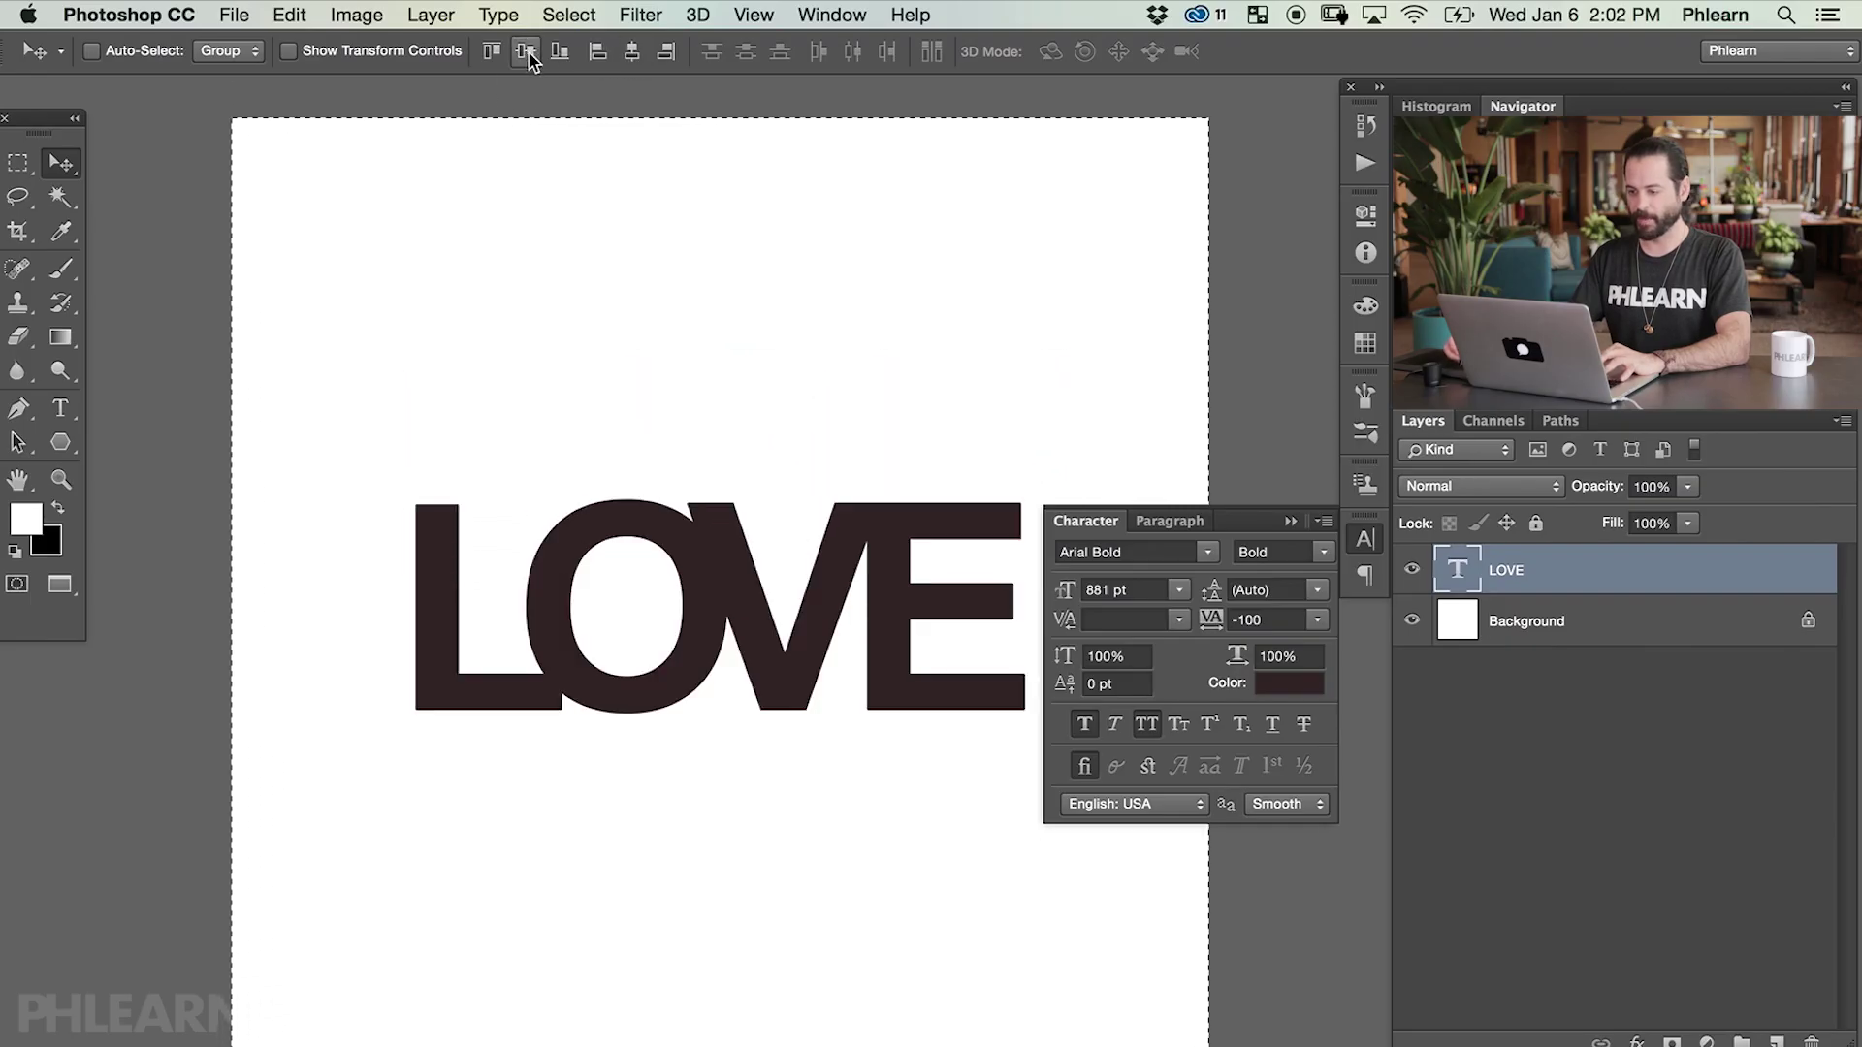
{"action": "key", "text": "super+d"}
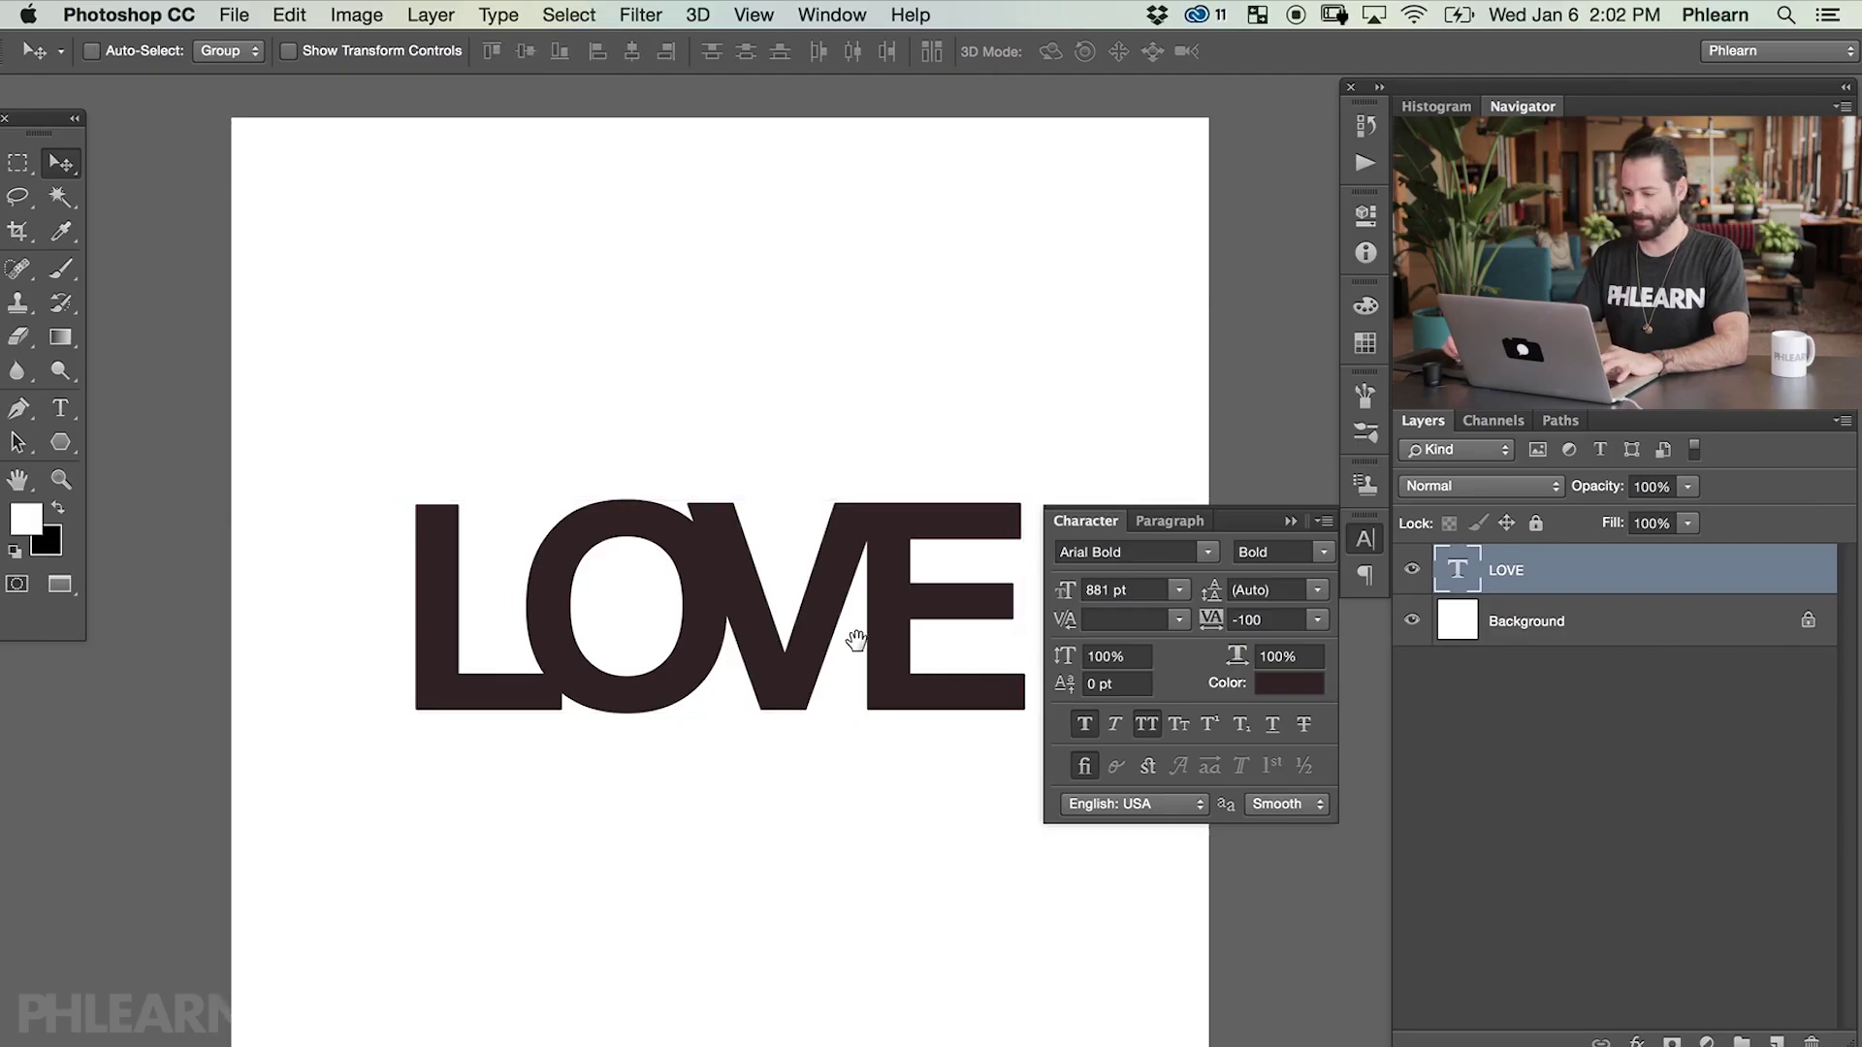
{"action": "left_click_drag", "start_coordinate": [855, 640], "coordinate": [729, 524]}
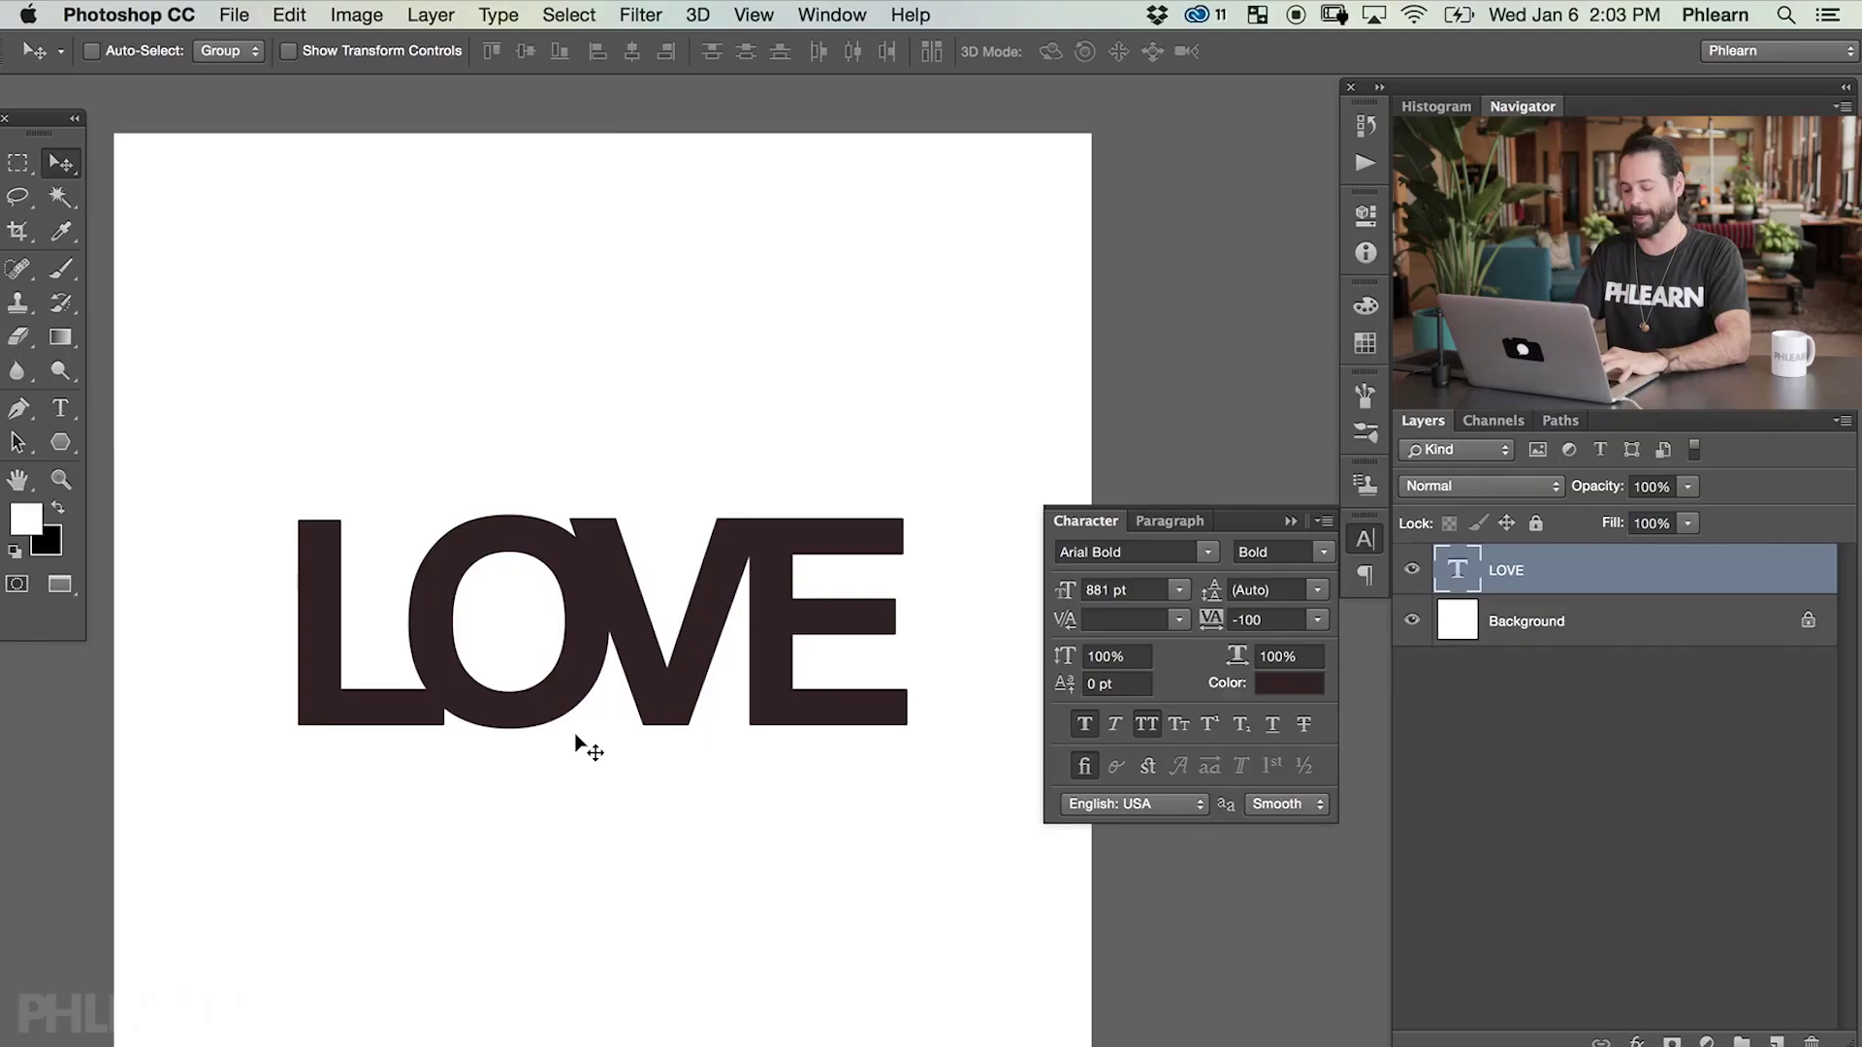
{"action": "key", "text": "super"}
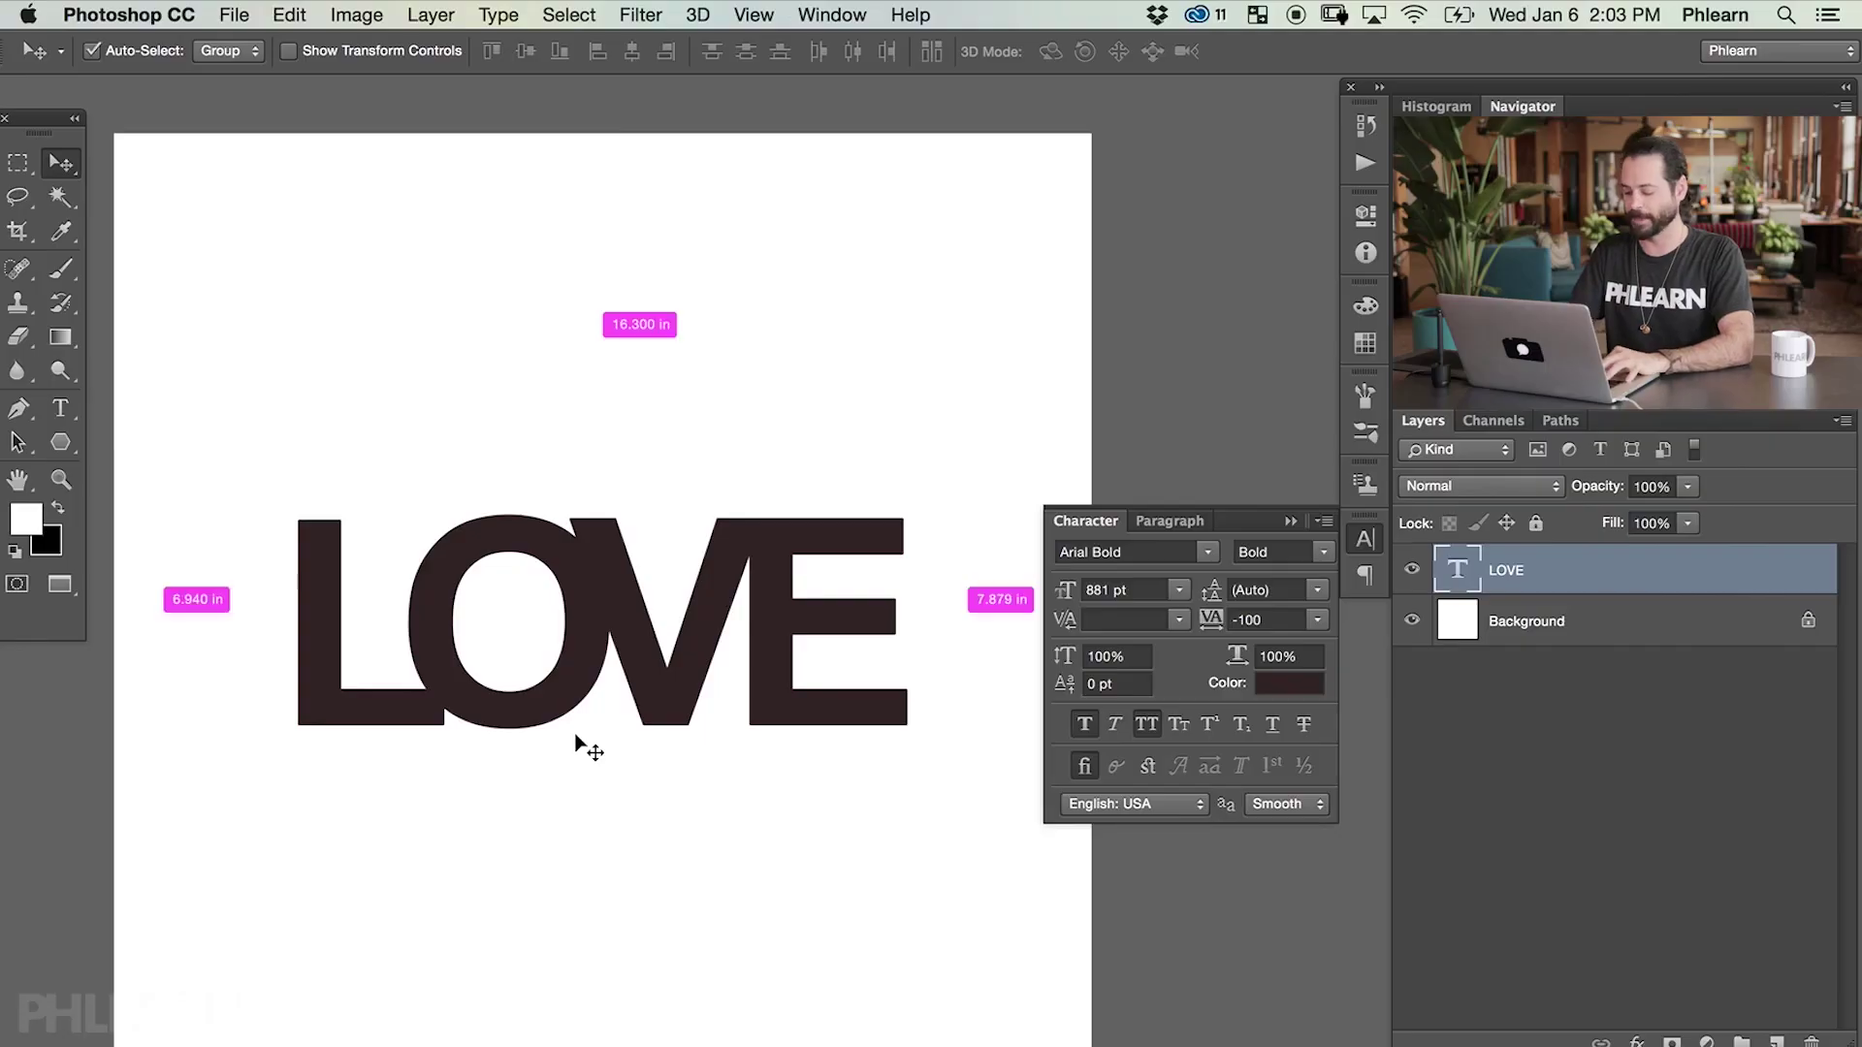
- Open the couple stock photo and zoom it out to 33.3% beside the LOVE document
{"action": "key", "text": "super+o"}
{"action": "left_click", "coordinate": [711, 127]}
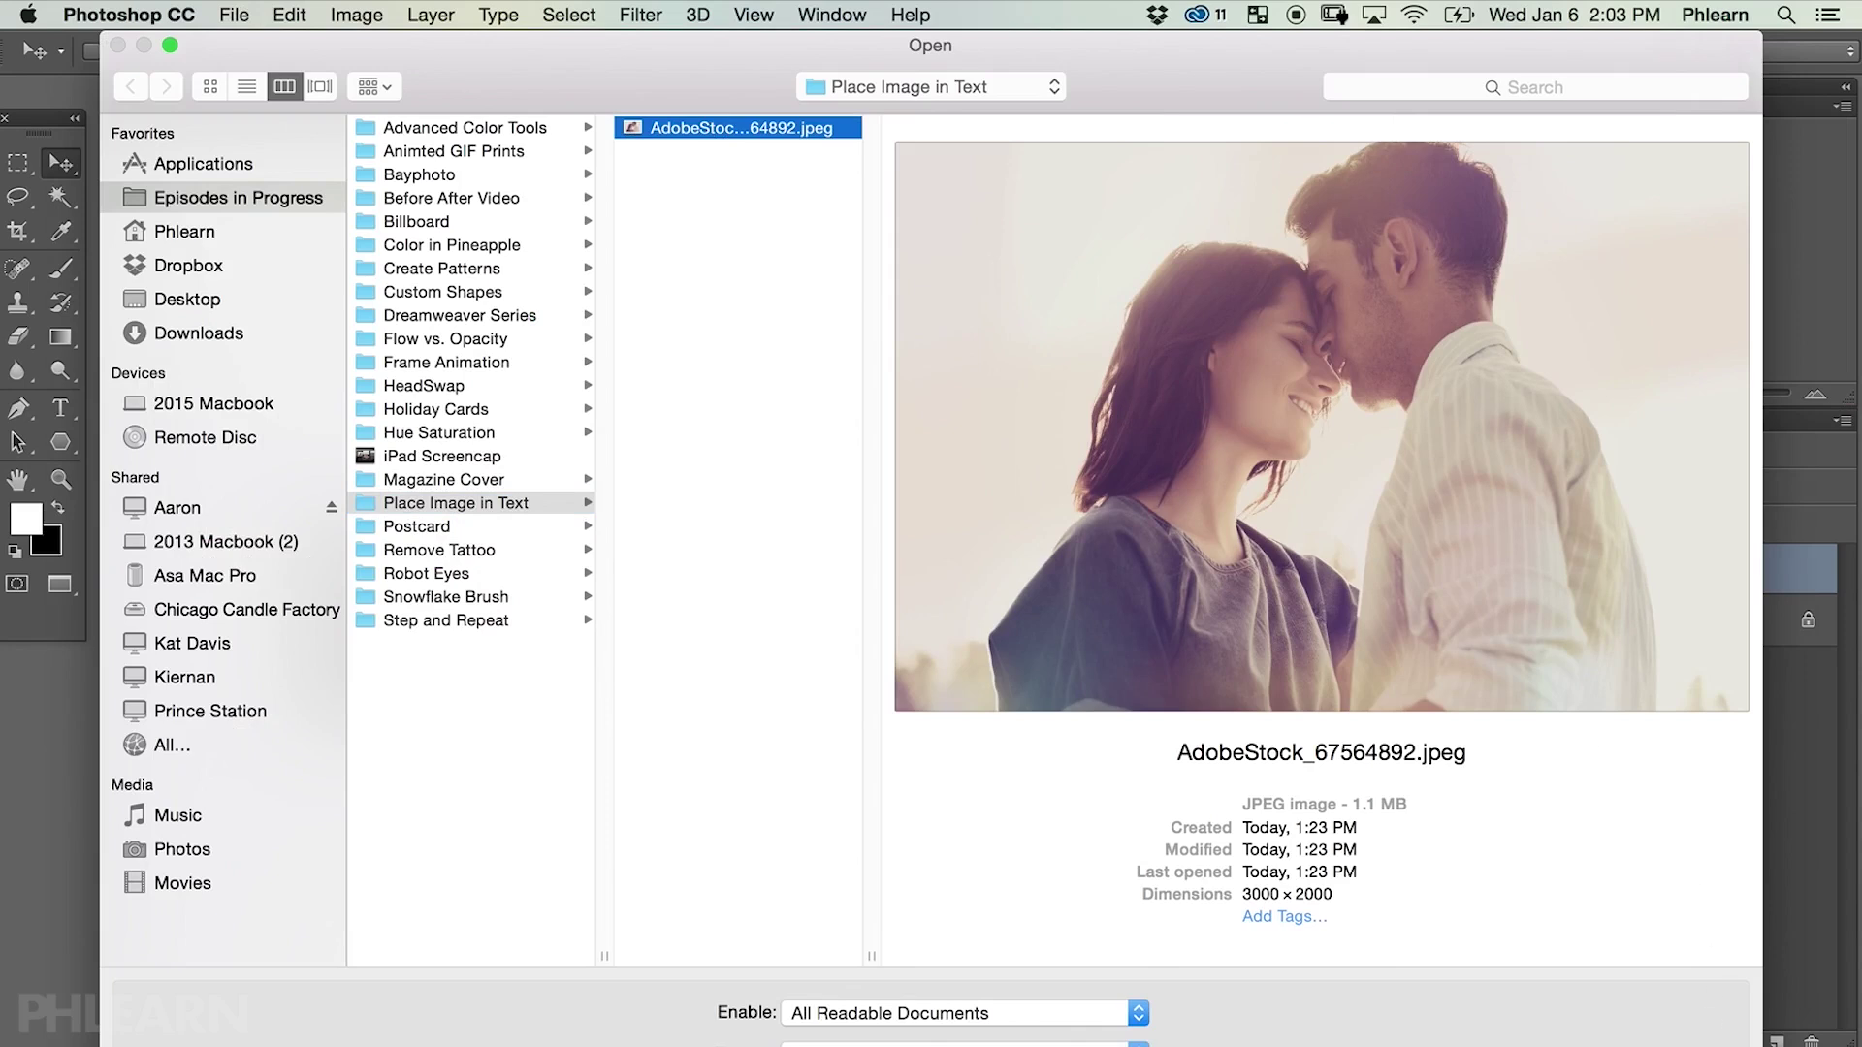
{"action": "key", "text": "Return"}
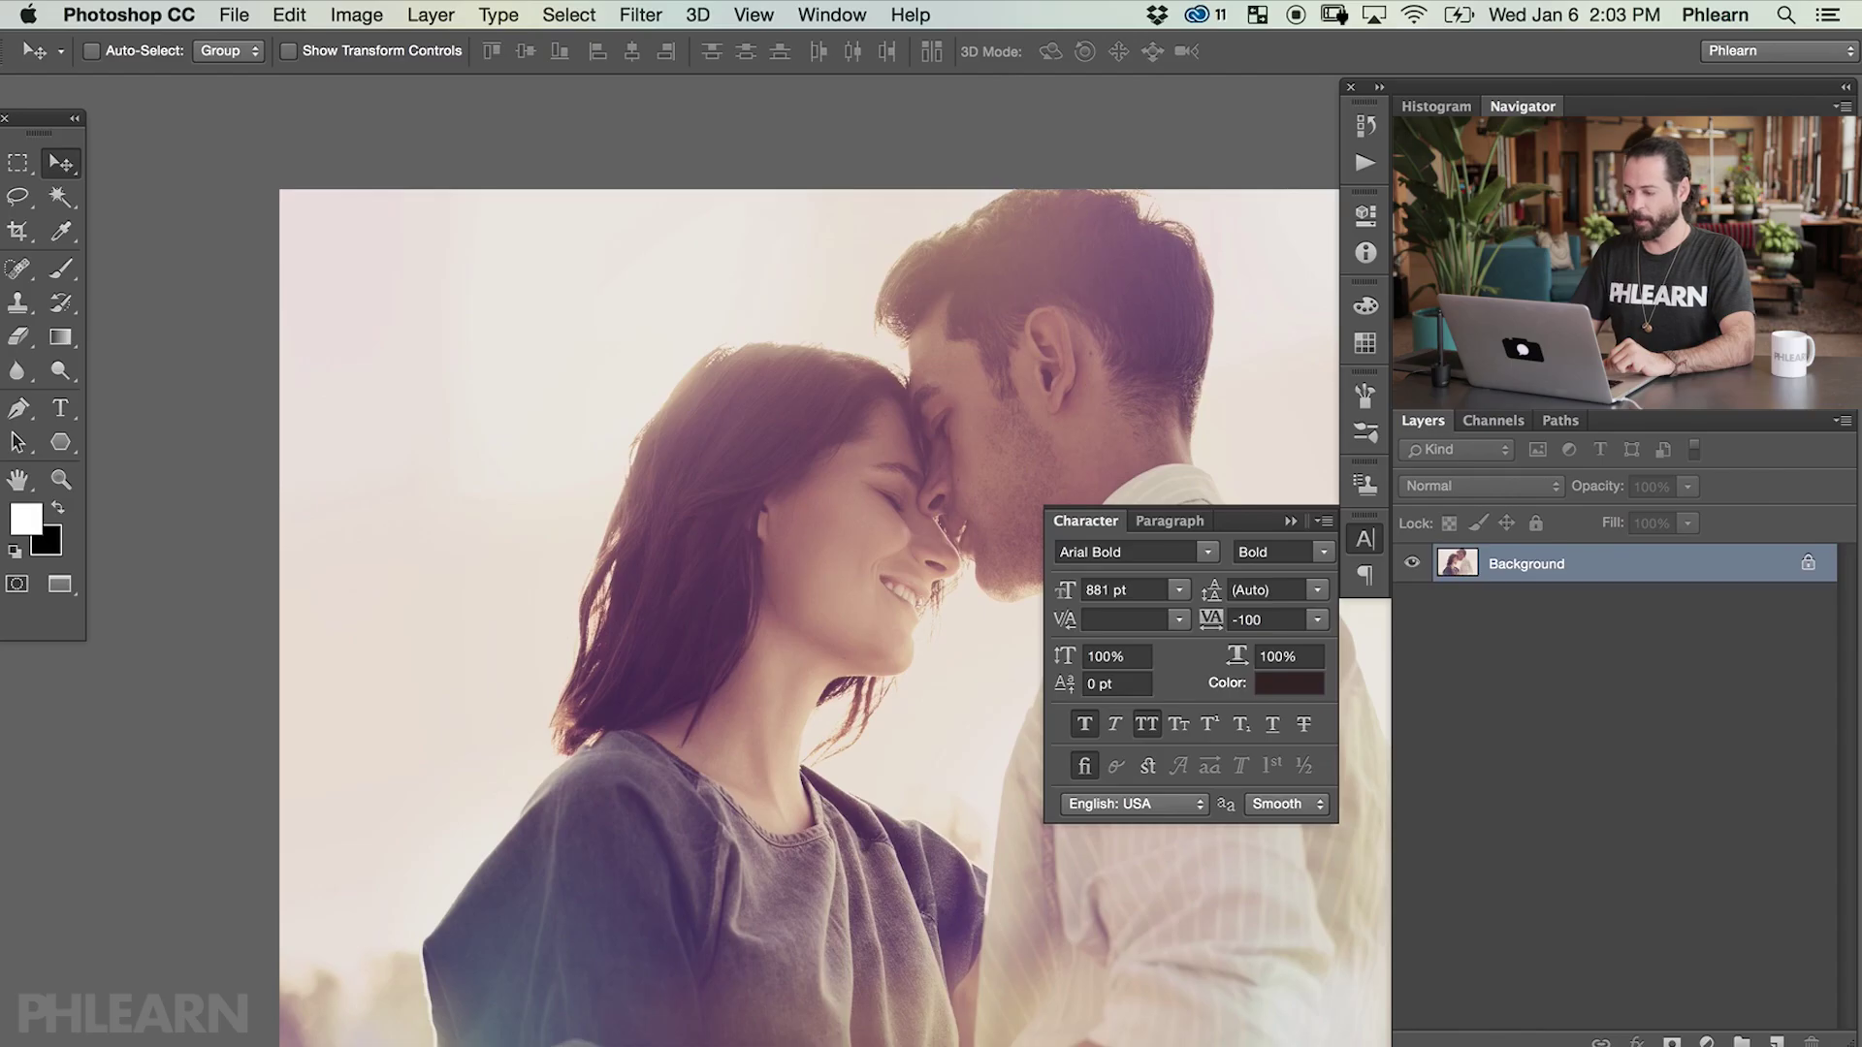
{"action": "key", "text": "f"}
{"action": "key", "text": "super+minus"}
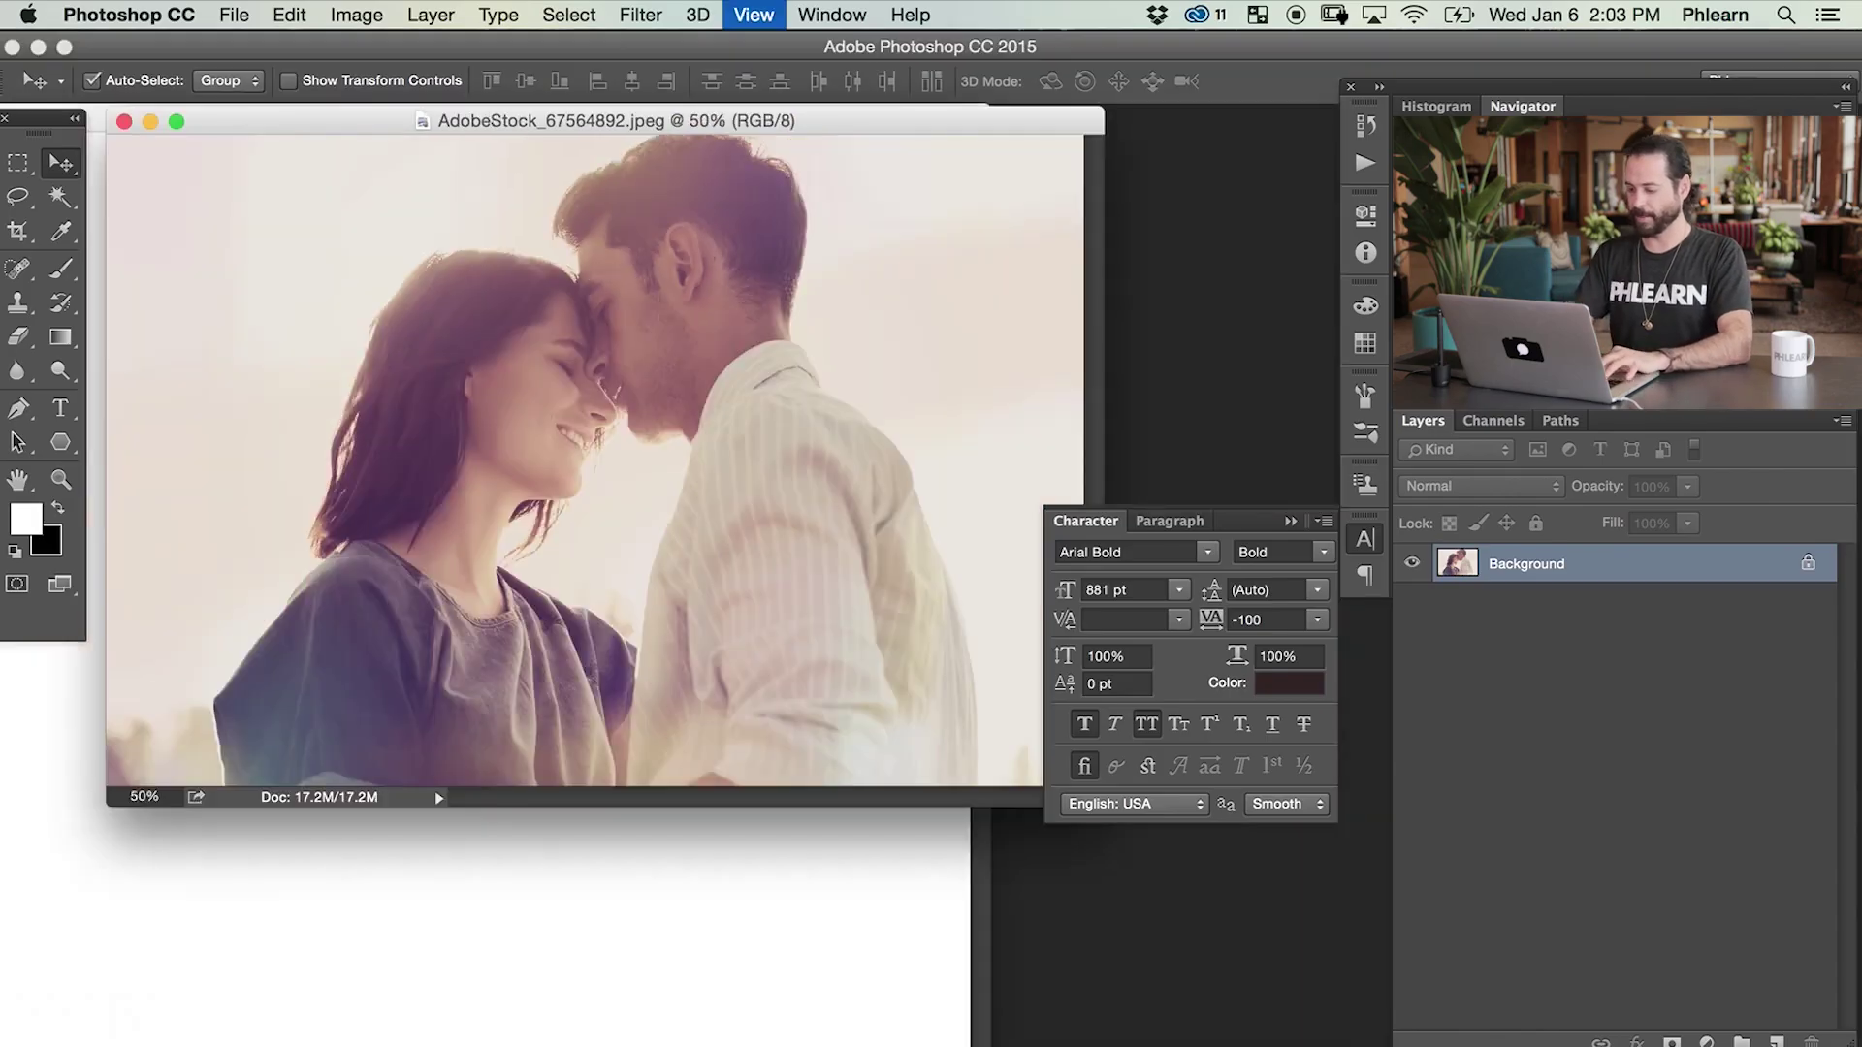
{"action": "key", "text": "super+minus"}
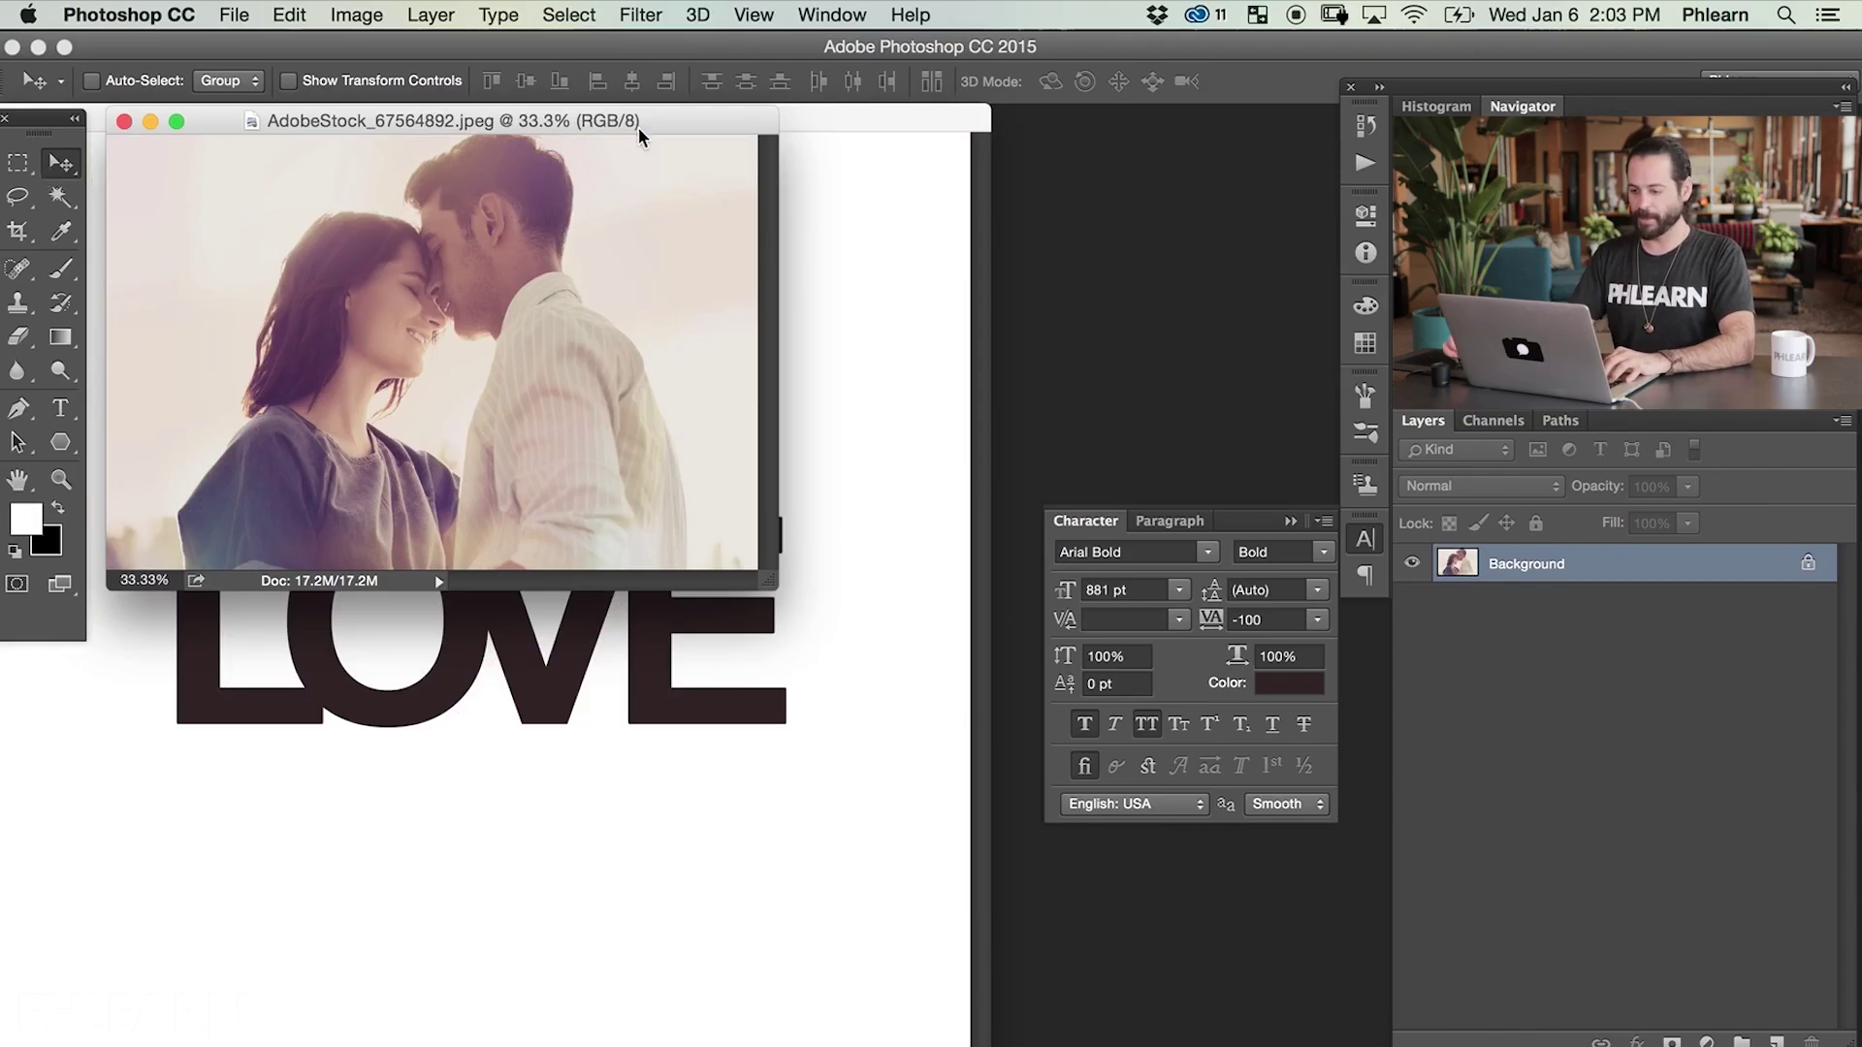
{"action": "left_click_drag", "start_coordinate": [638, 126], "coordinate": [1143, 182]}
- Copy the photo into the LOVE document as Layer 1 and position it over the text
{"action": "left_click_drag", "start_coordinate": [935, 341], "coordinate": [516, 586]}
{"action": "left_click_drag", "start_coordinate": [514, 781], "coordinate": [543, 674]}
{"action": "key", "text": "f"}
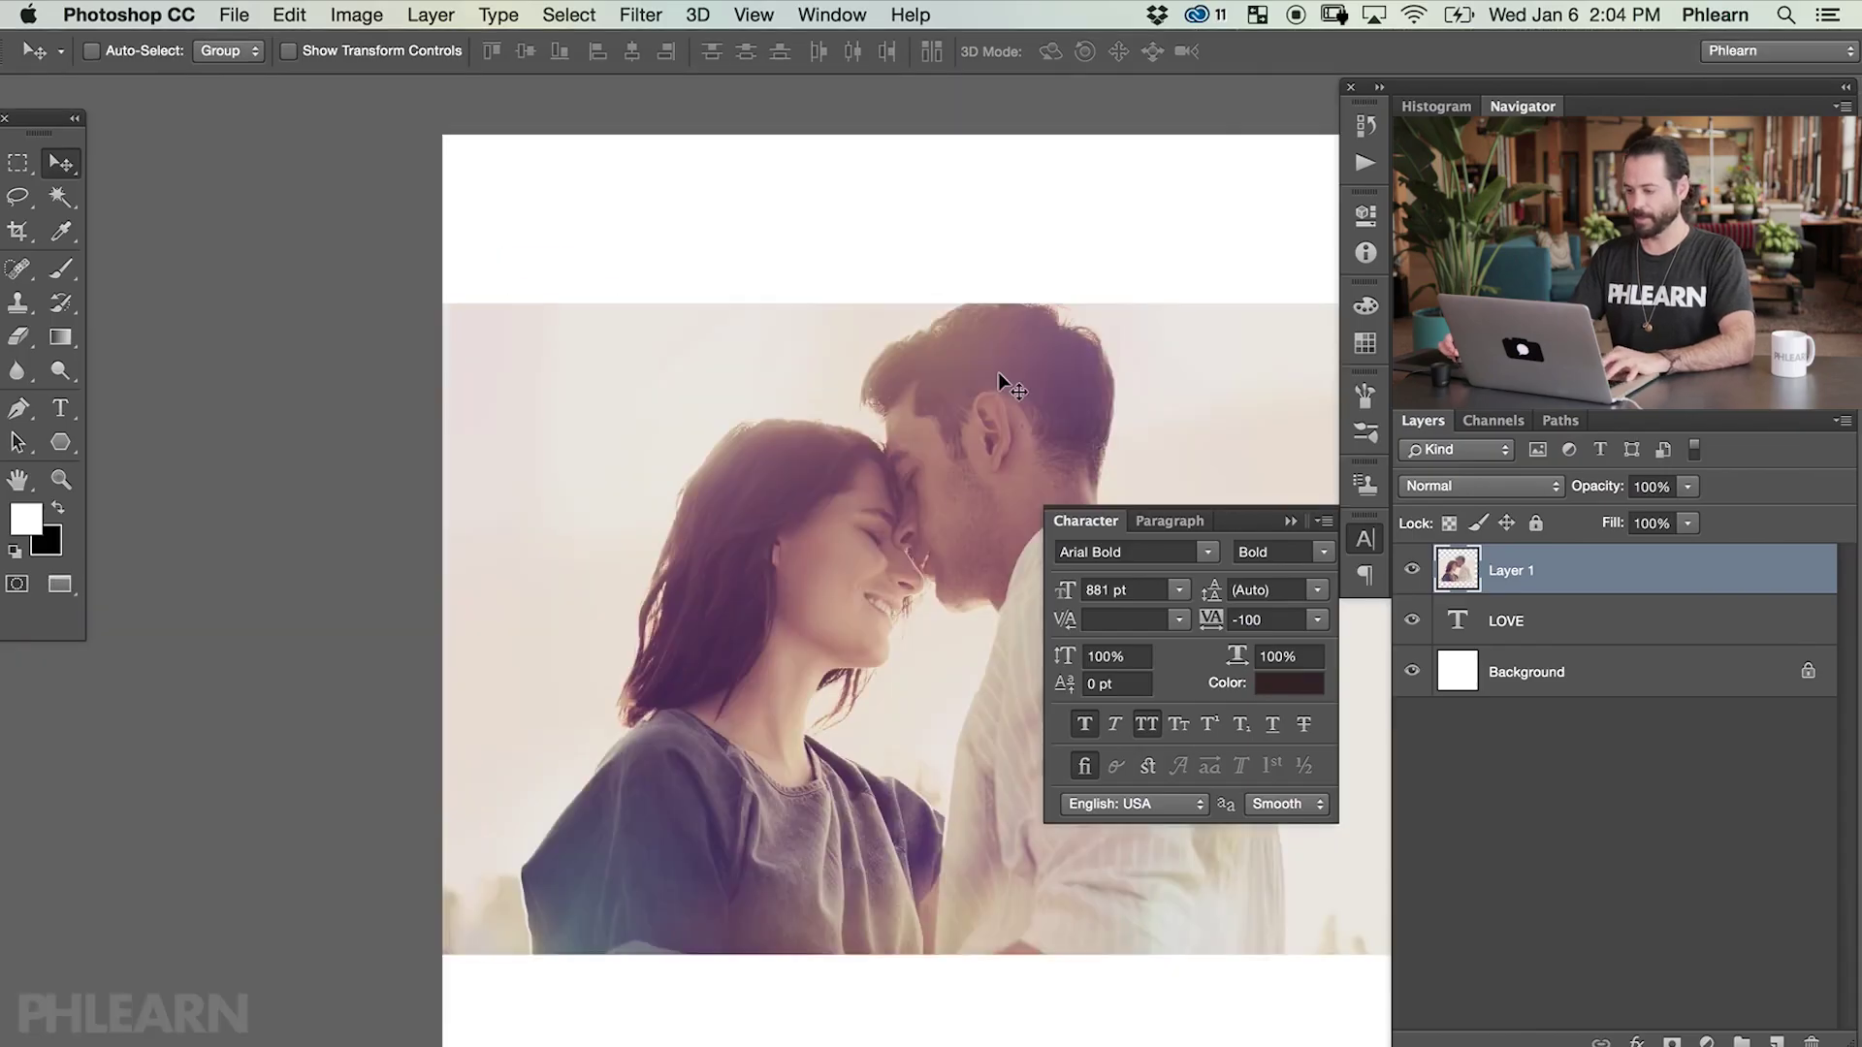
{"action": "left_click_drag", "start_coordinate": [1001, 382], "coordinate": [732, 324]}
{"action": "left_click_drag", "start_coordinate": [686, 591], "coordinate": [710, 586]}
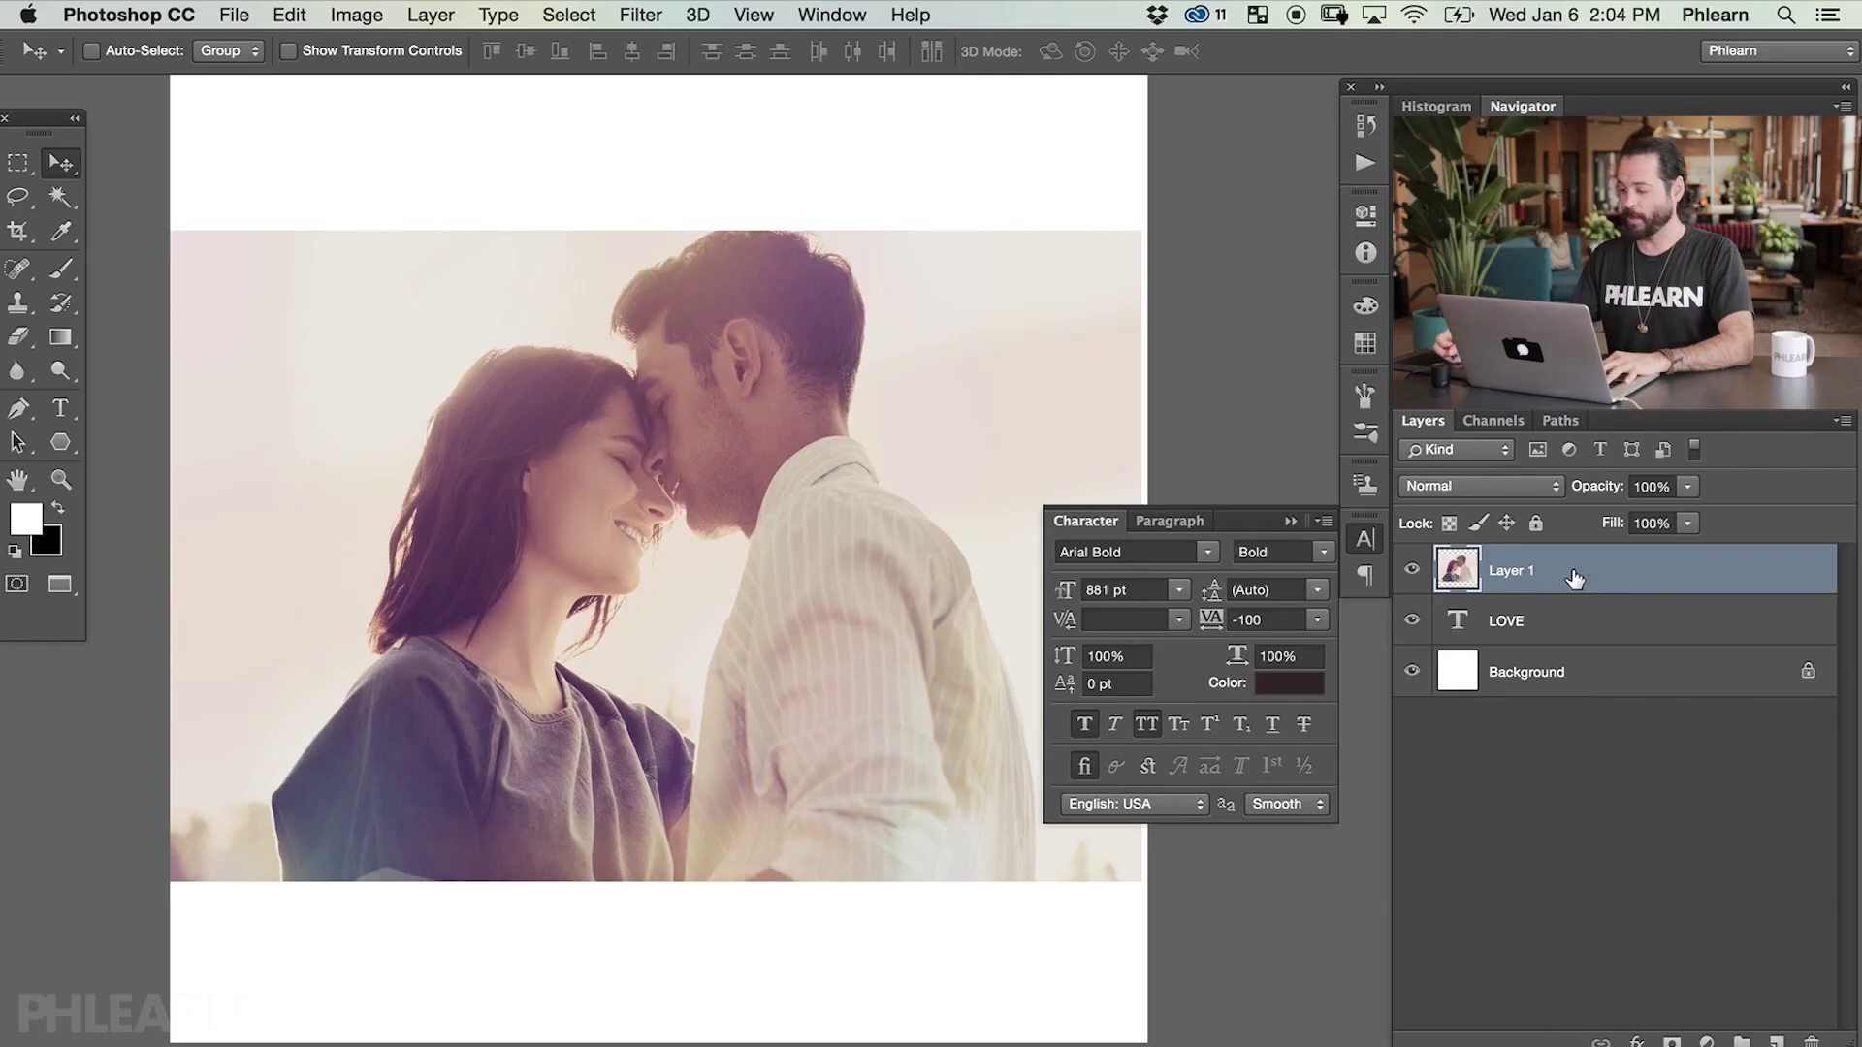
- Clip Layer 1 to the LOVE text, nudge the photo down, and select the LOVE layer
{"action": "right_click", "coordinate": [1583, 577]}
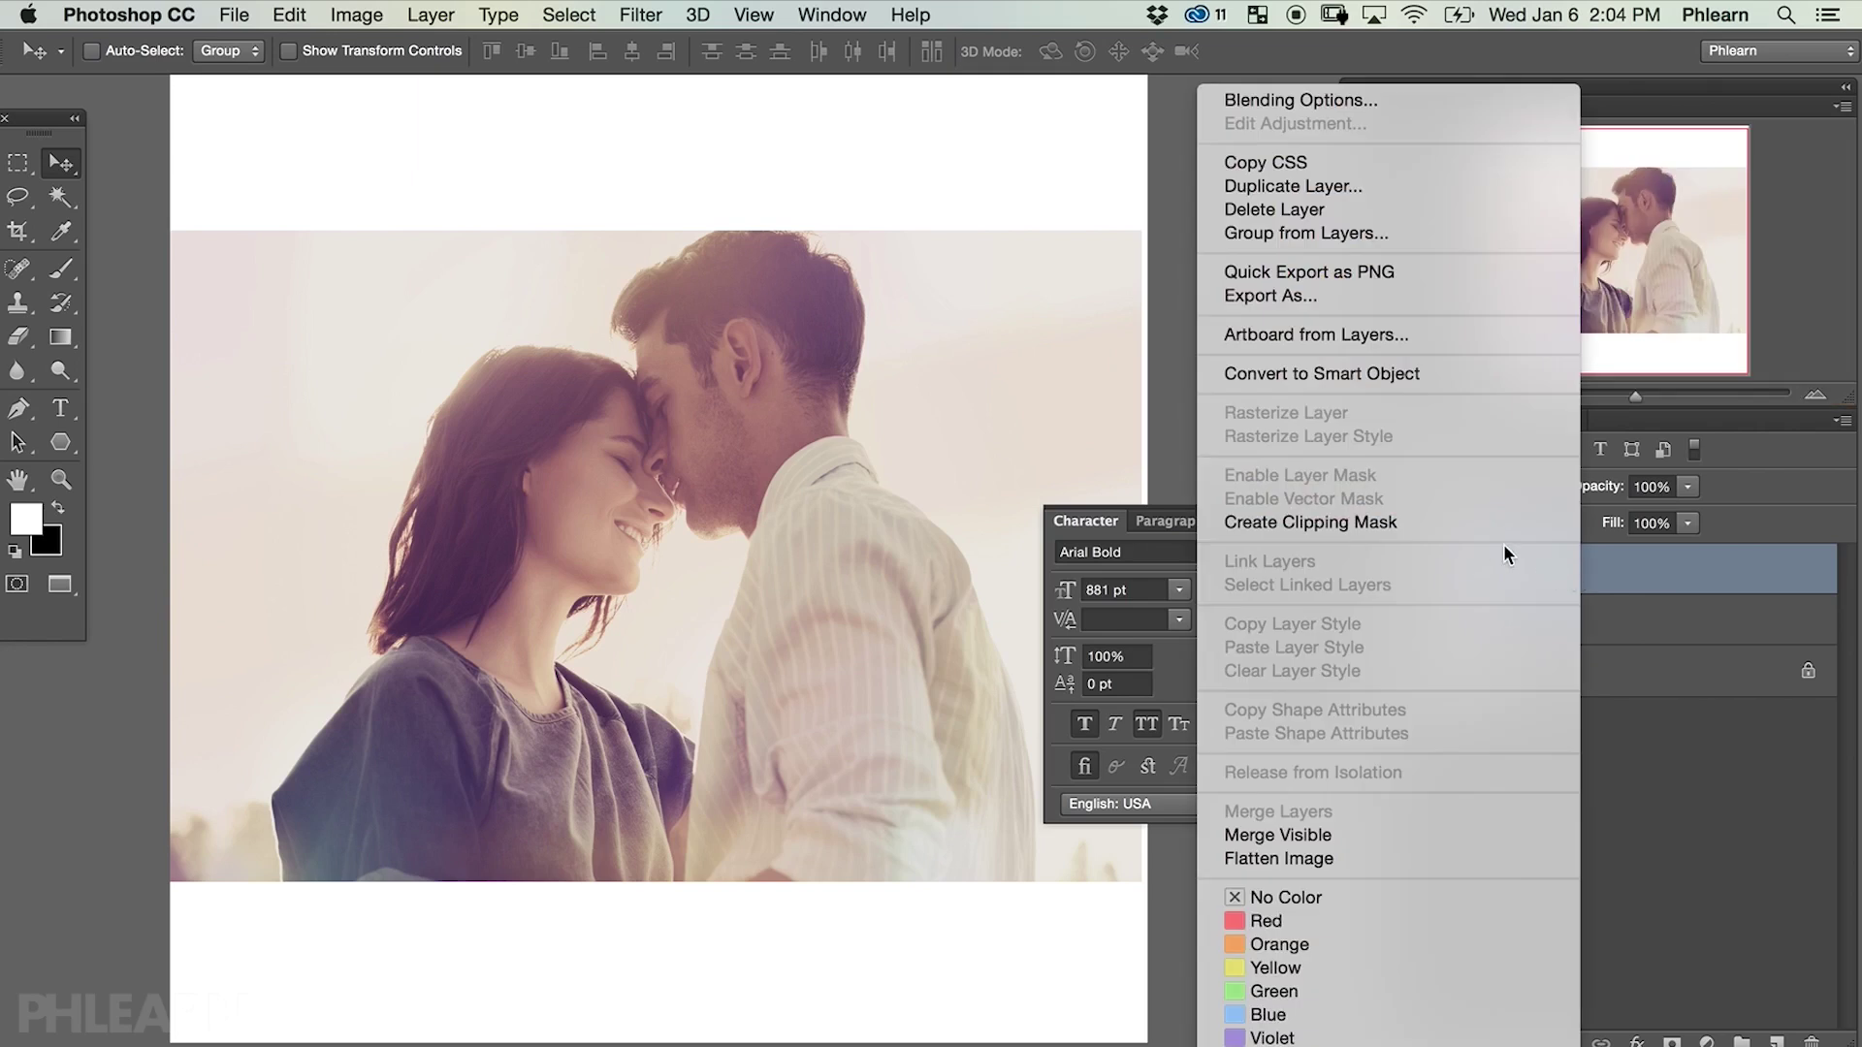
{"action": "left_click", "coordinate": [1474, 524]}
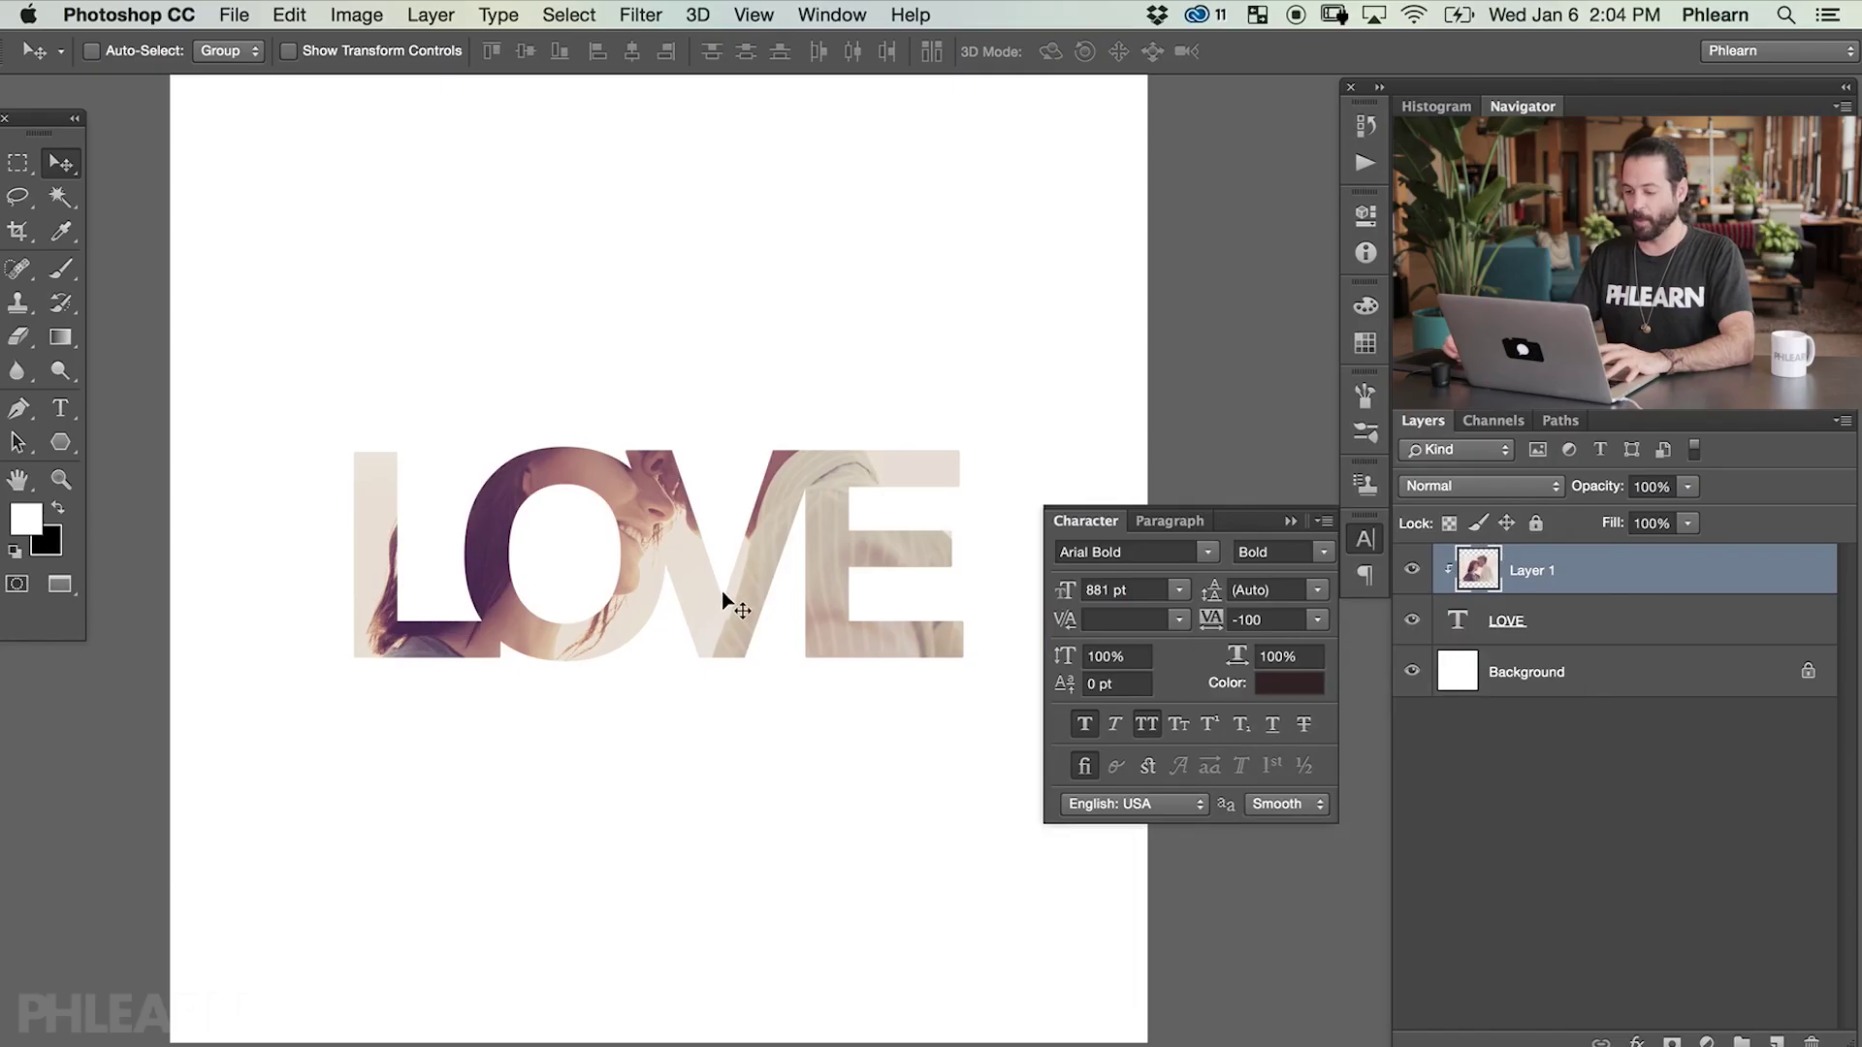
{"action": "left_click_drag", "start_coordinate": [722, 590], "coordinate": [732, 661]}
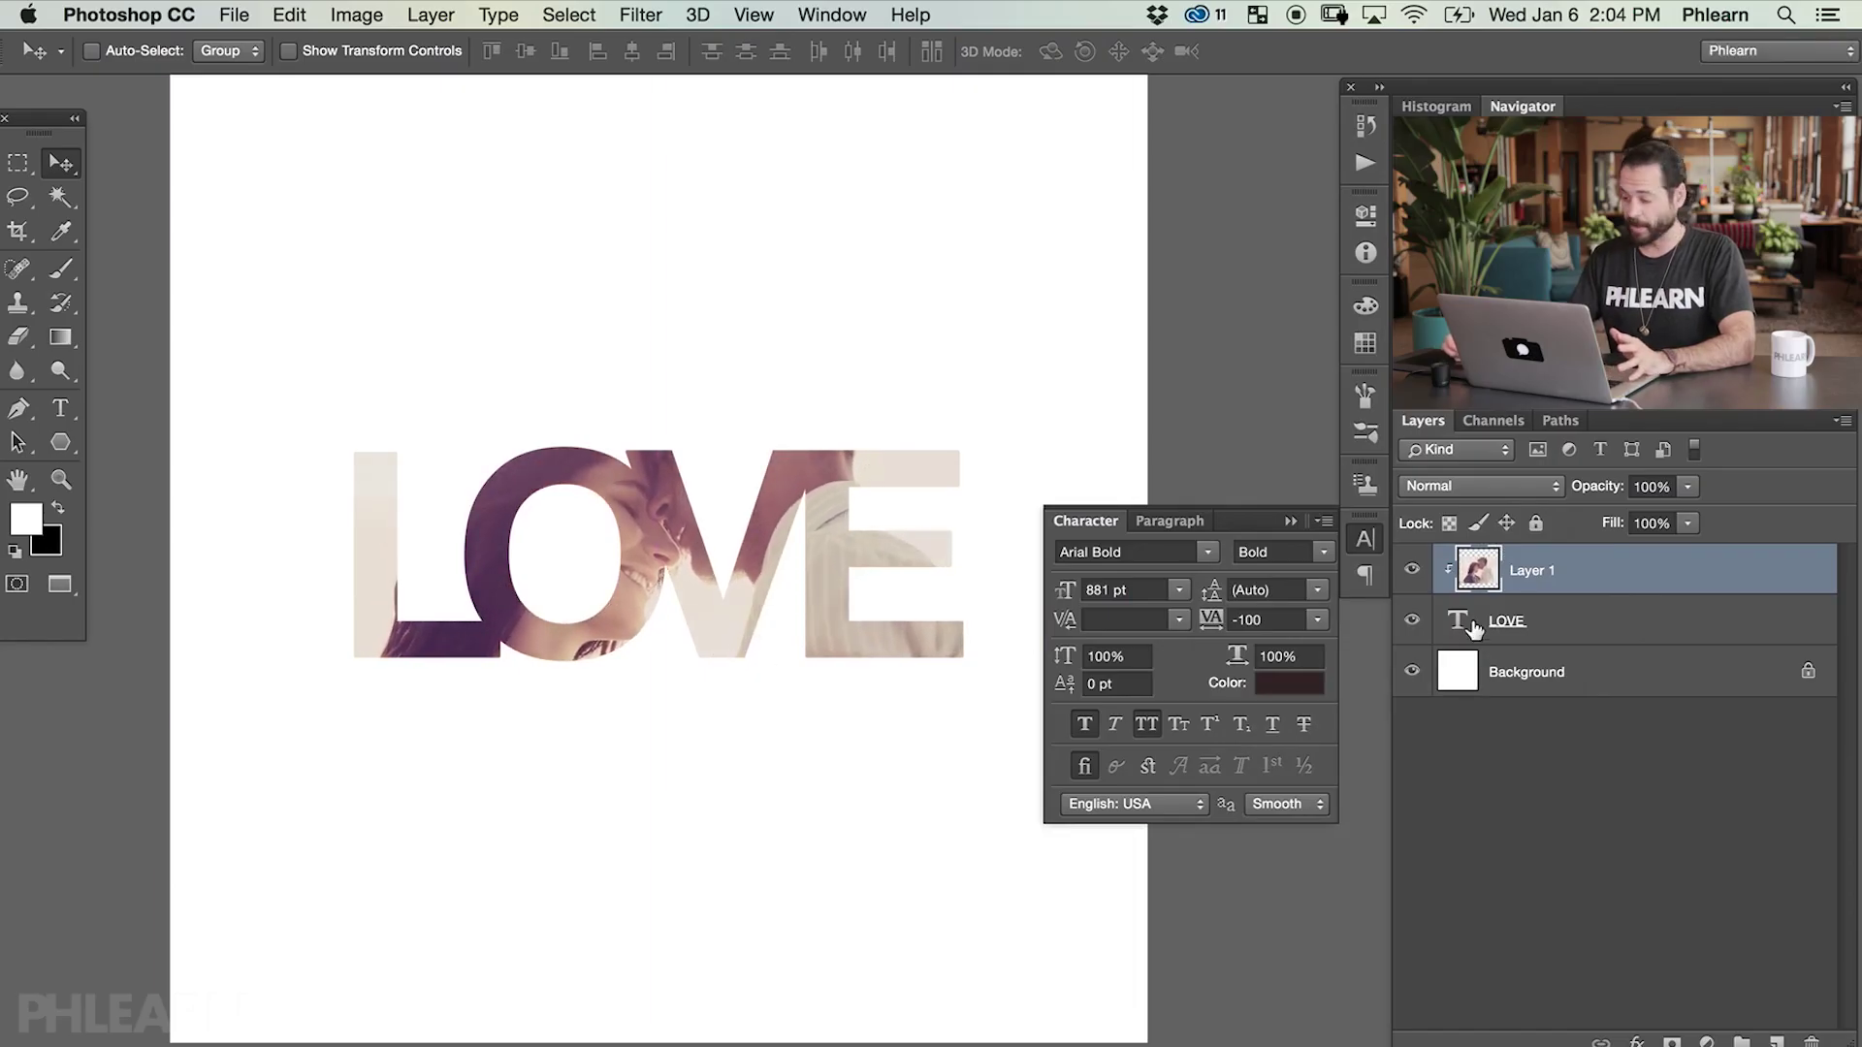
{"action": "left_click", "coordinate": [1568, 632]}
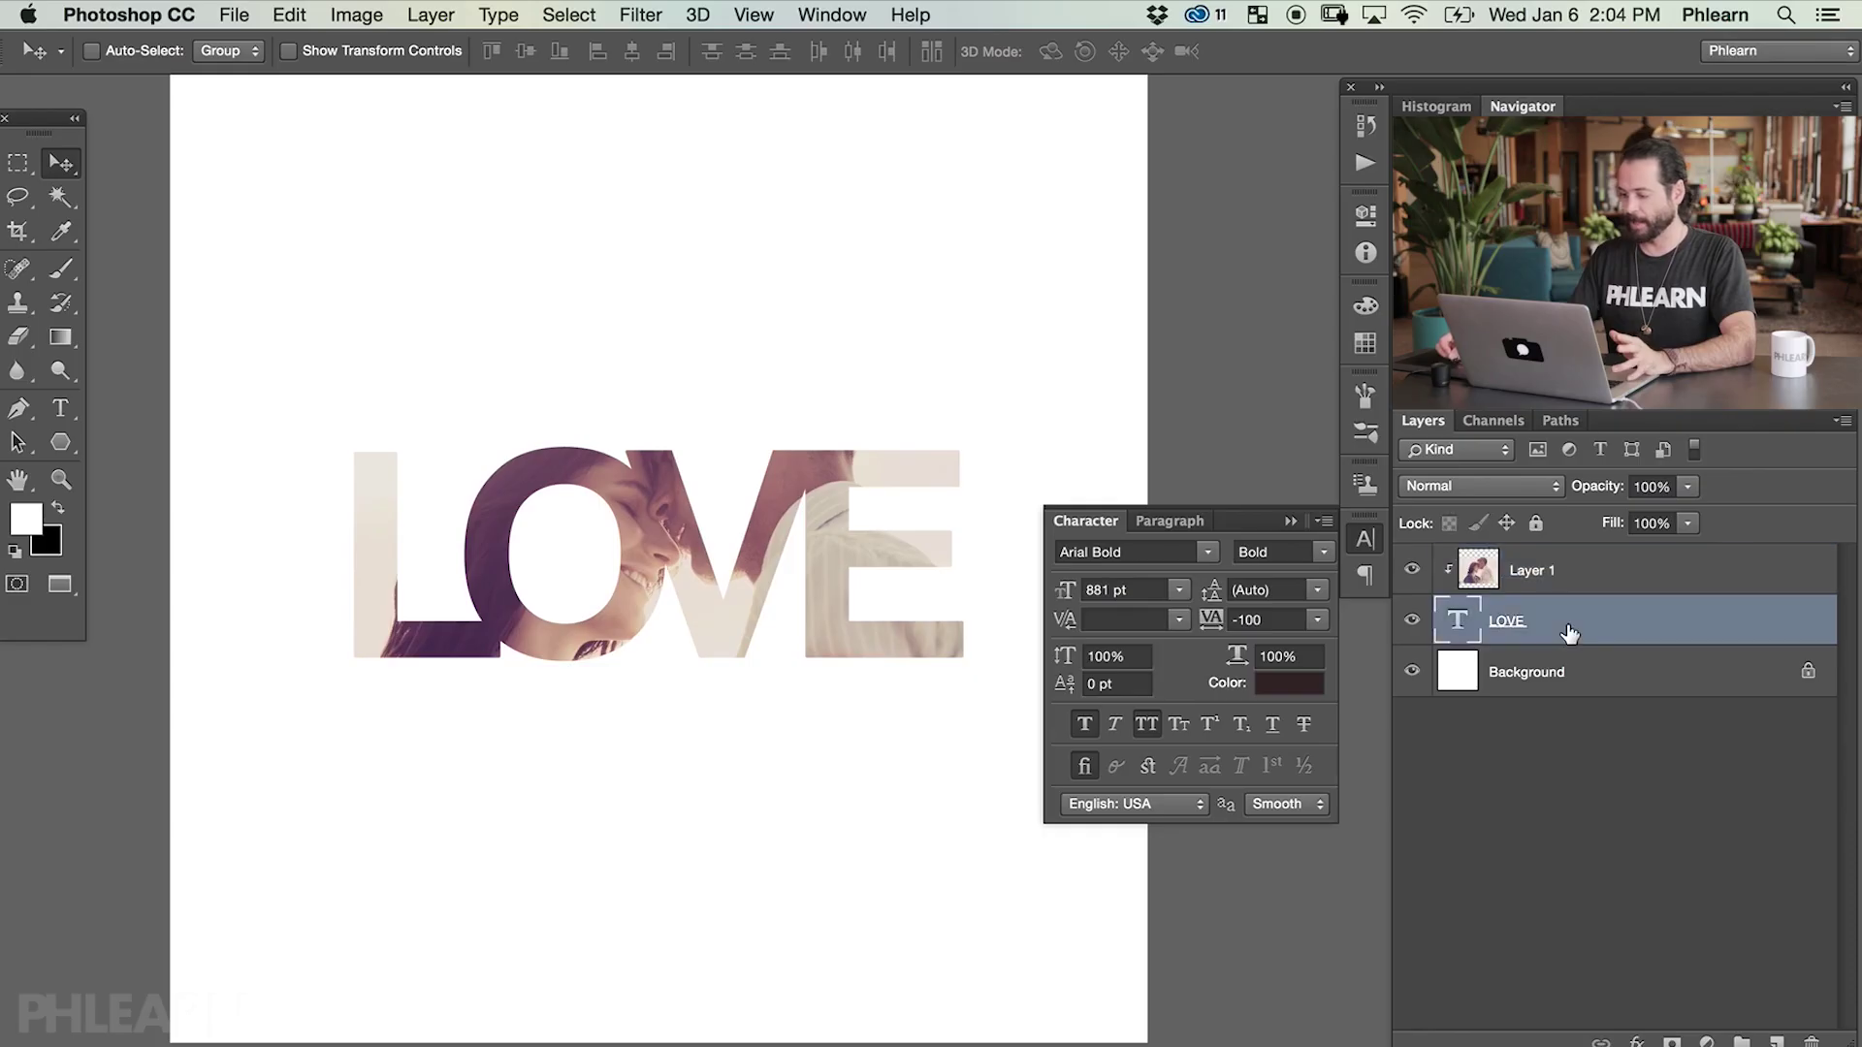
- Switch LOVE to Arial Black Regular and shift the clipped photo right and down
{"action": "left_click", "coordinate": [1216, 550]}
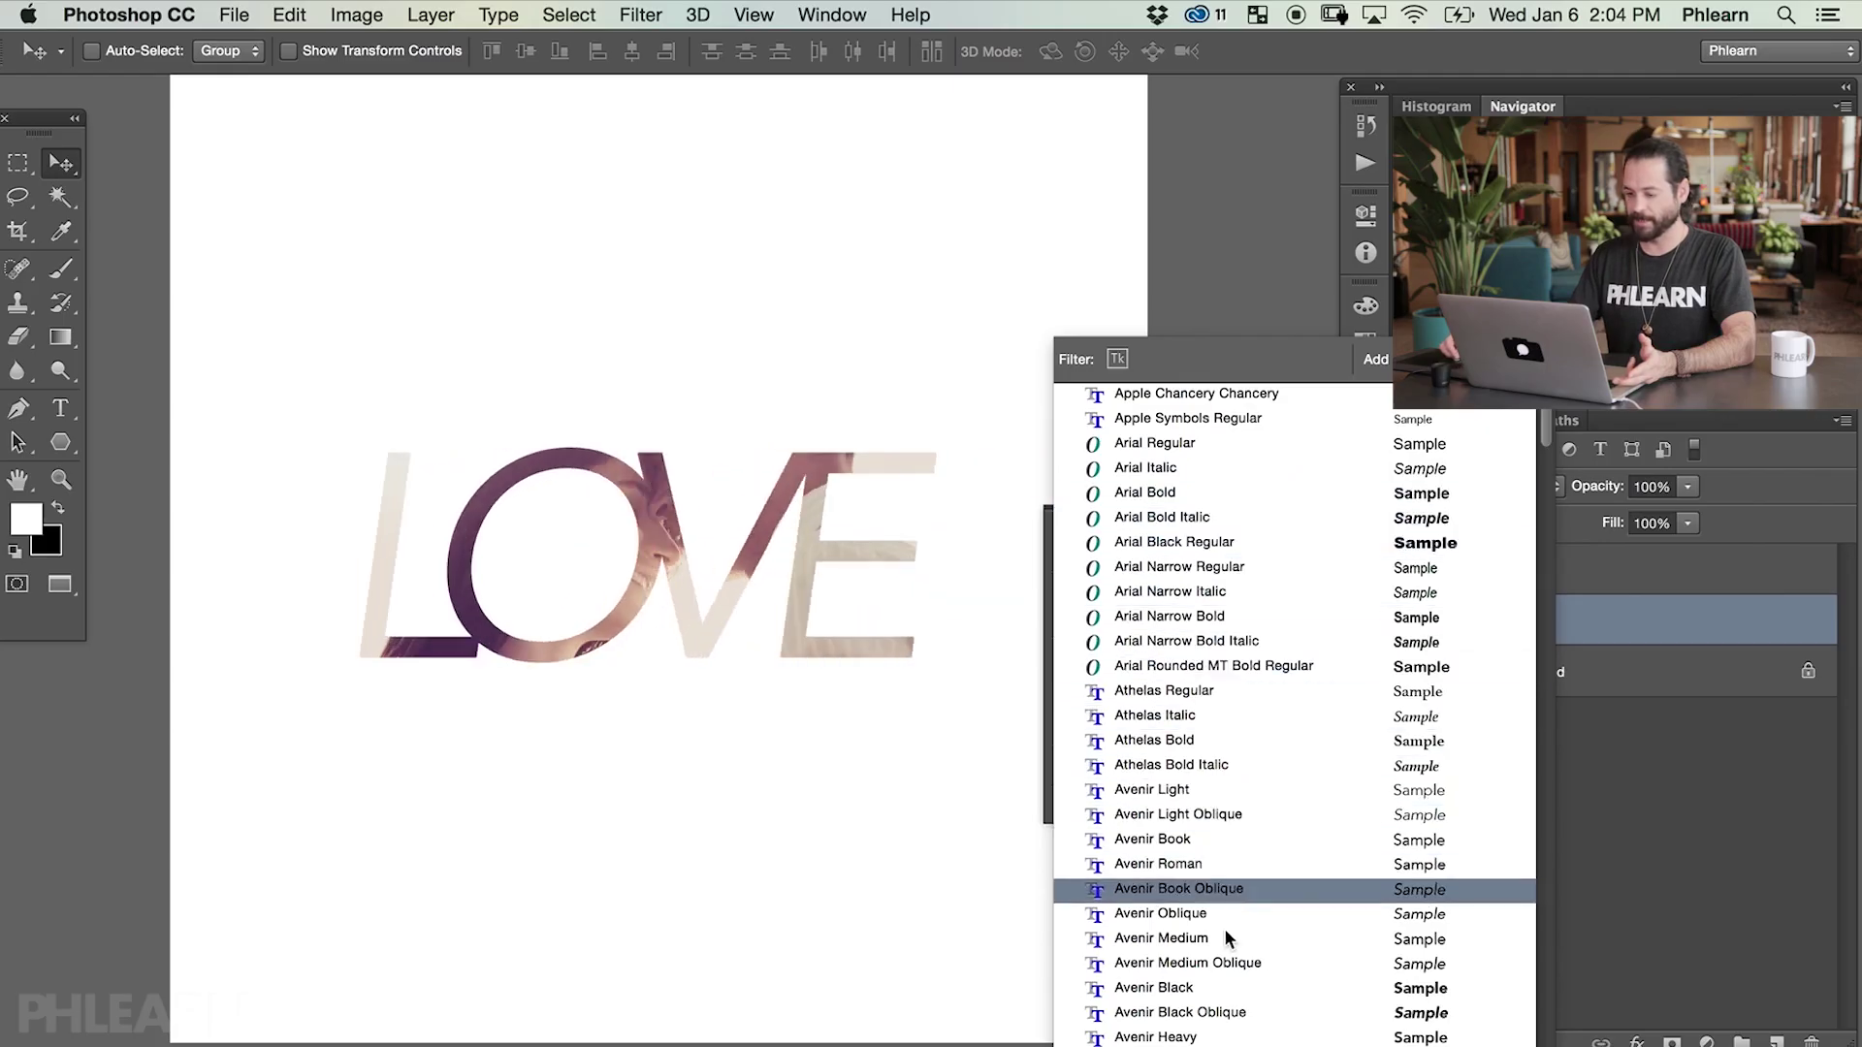
{"action": "left_click", "coordinate": [1259, 545]}
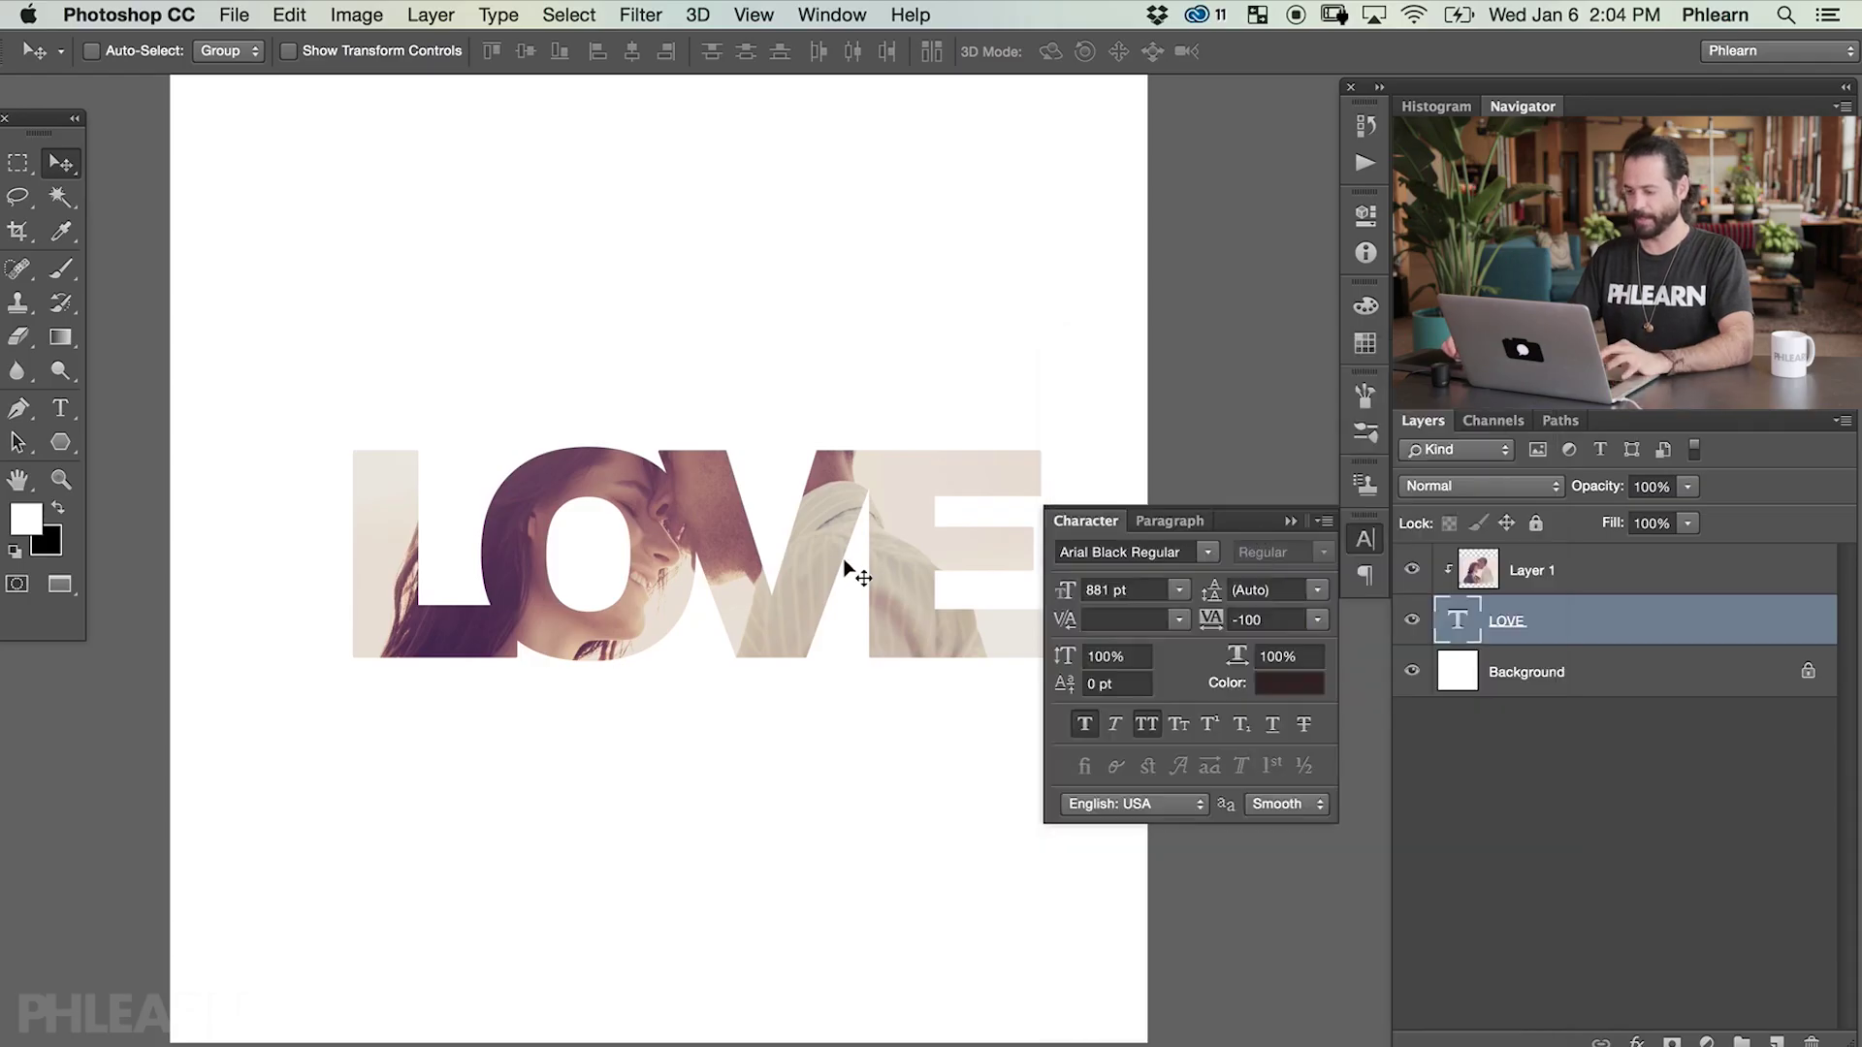
{"action": "left_click", "coordinate": [1581, 578]}
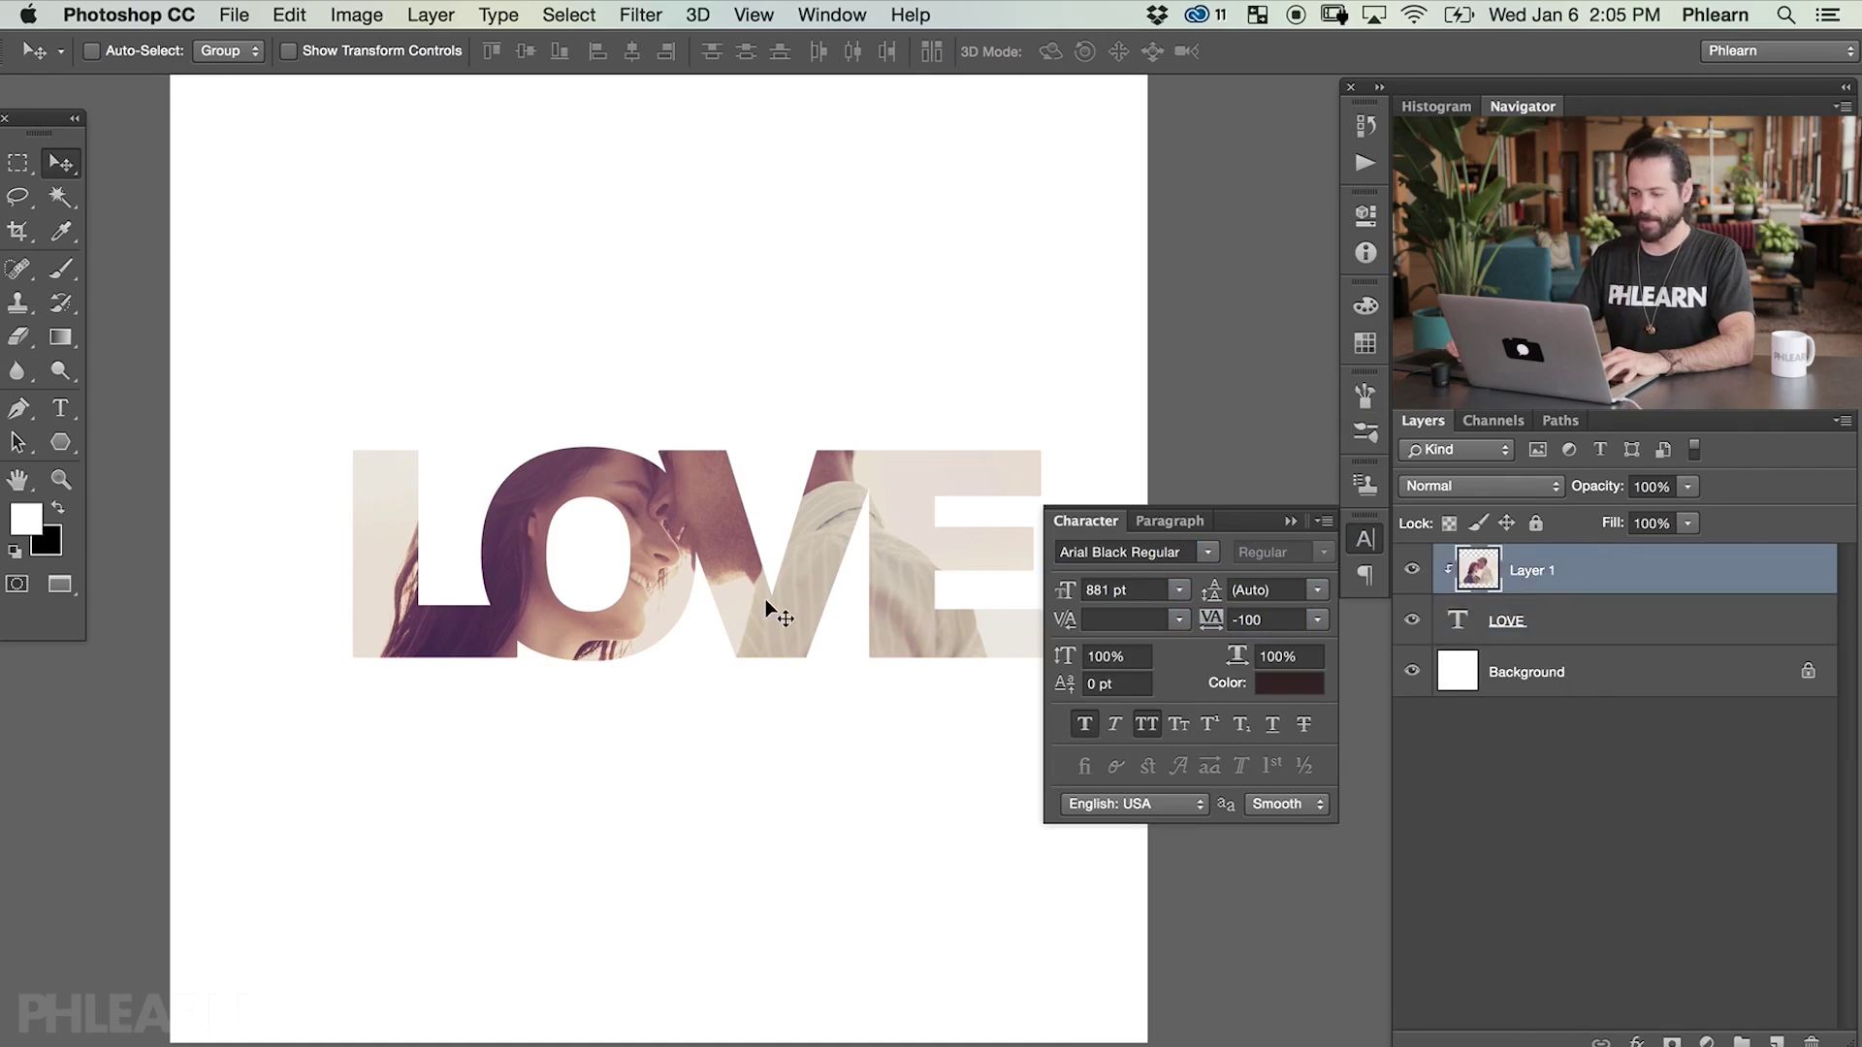
{"action": "left_click_drag", "start_coordinate": [765, 598], "coordinate": [806, 608]}
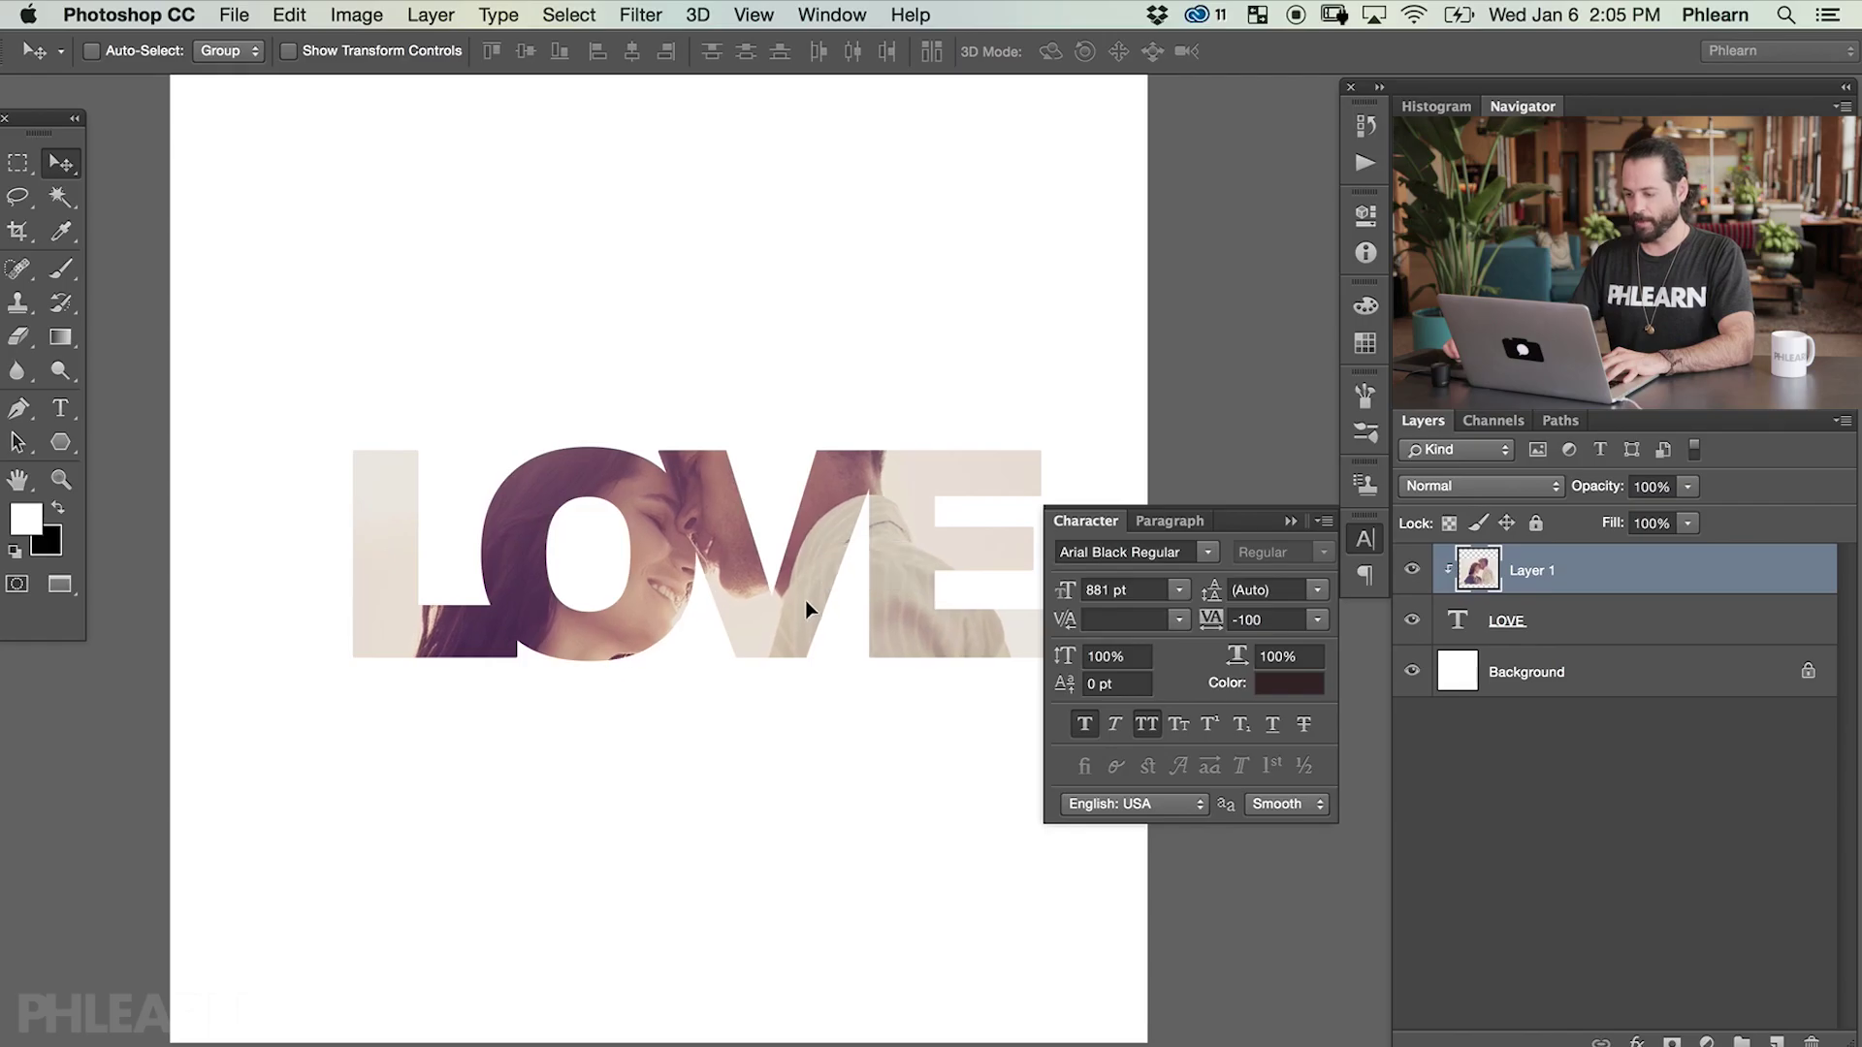
{"action": "key", "text": "super+t"}
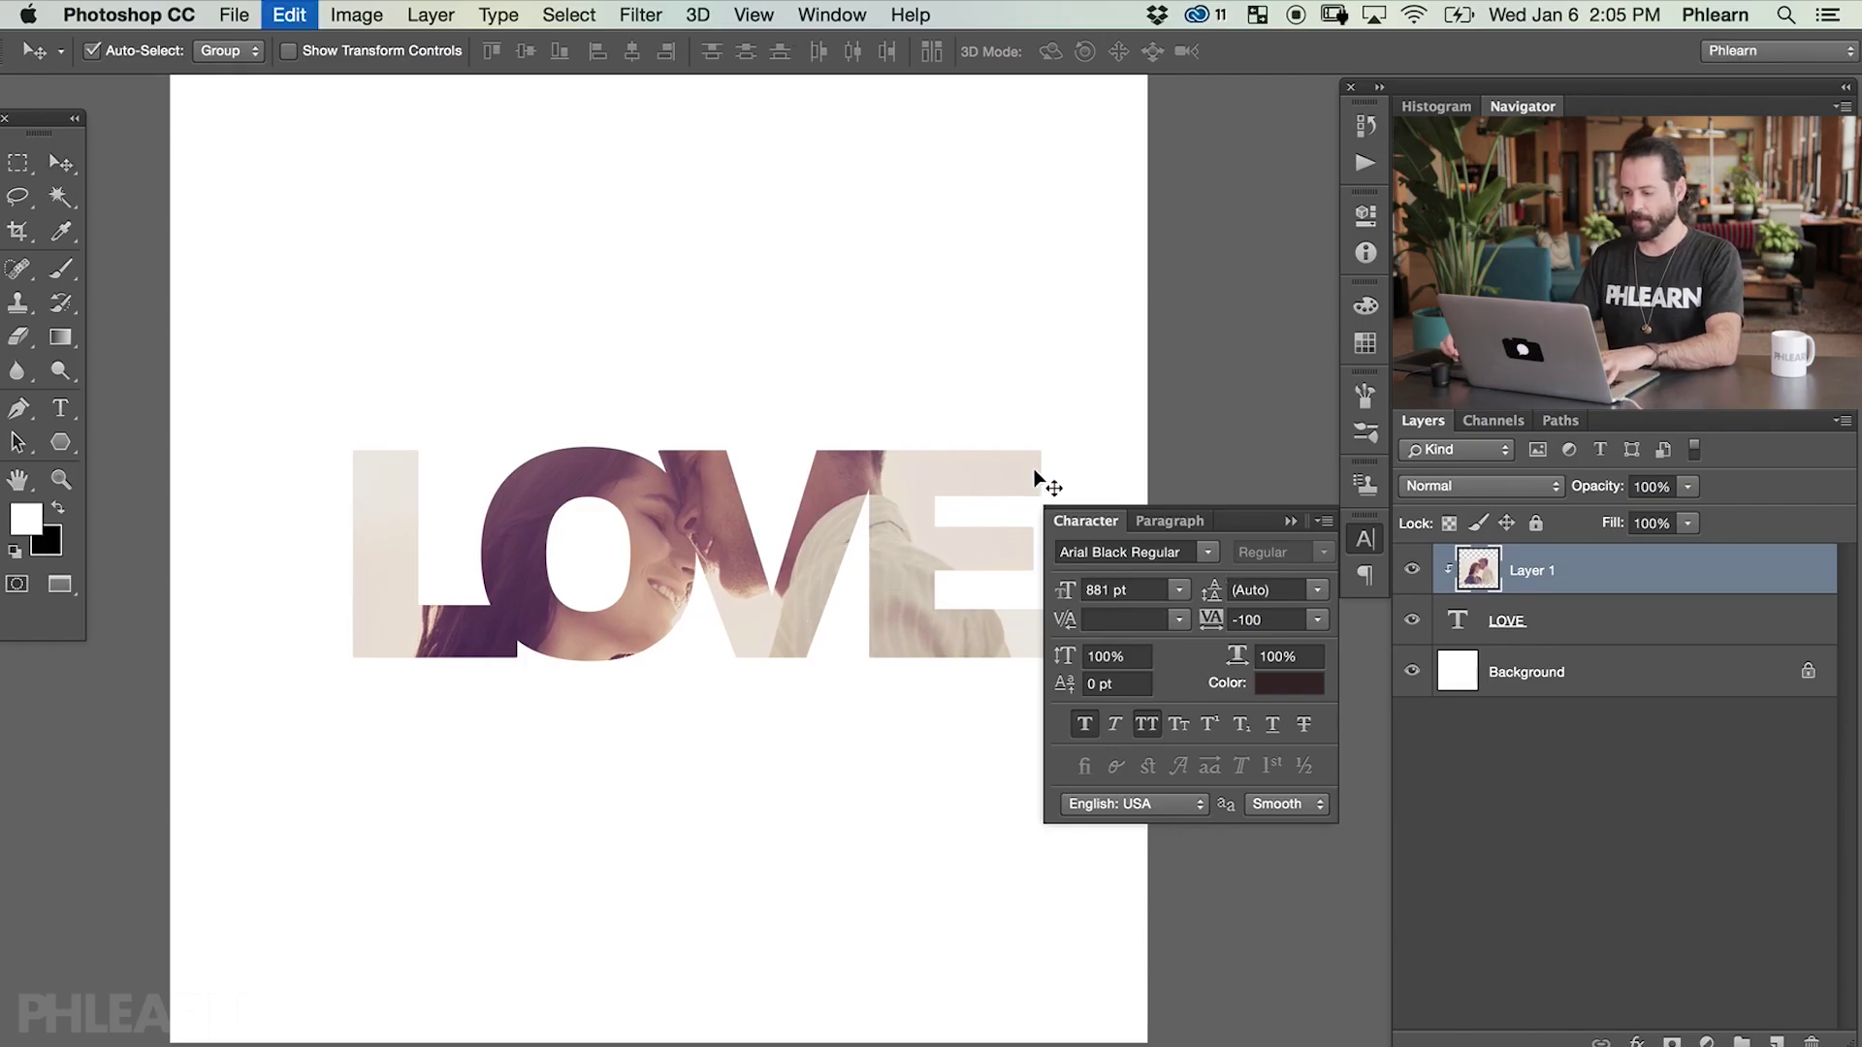
- Scale the couple photo to 78.20%, nudge it up and right, then hide Layer 1
{"action": "left_click_drag", "start_coordinate": [1173, 291], "coordinate": [962, 431]}
{"action": "left_click_drag", "start_coordinate": [783, 663], "coordinate": [889, 562]}
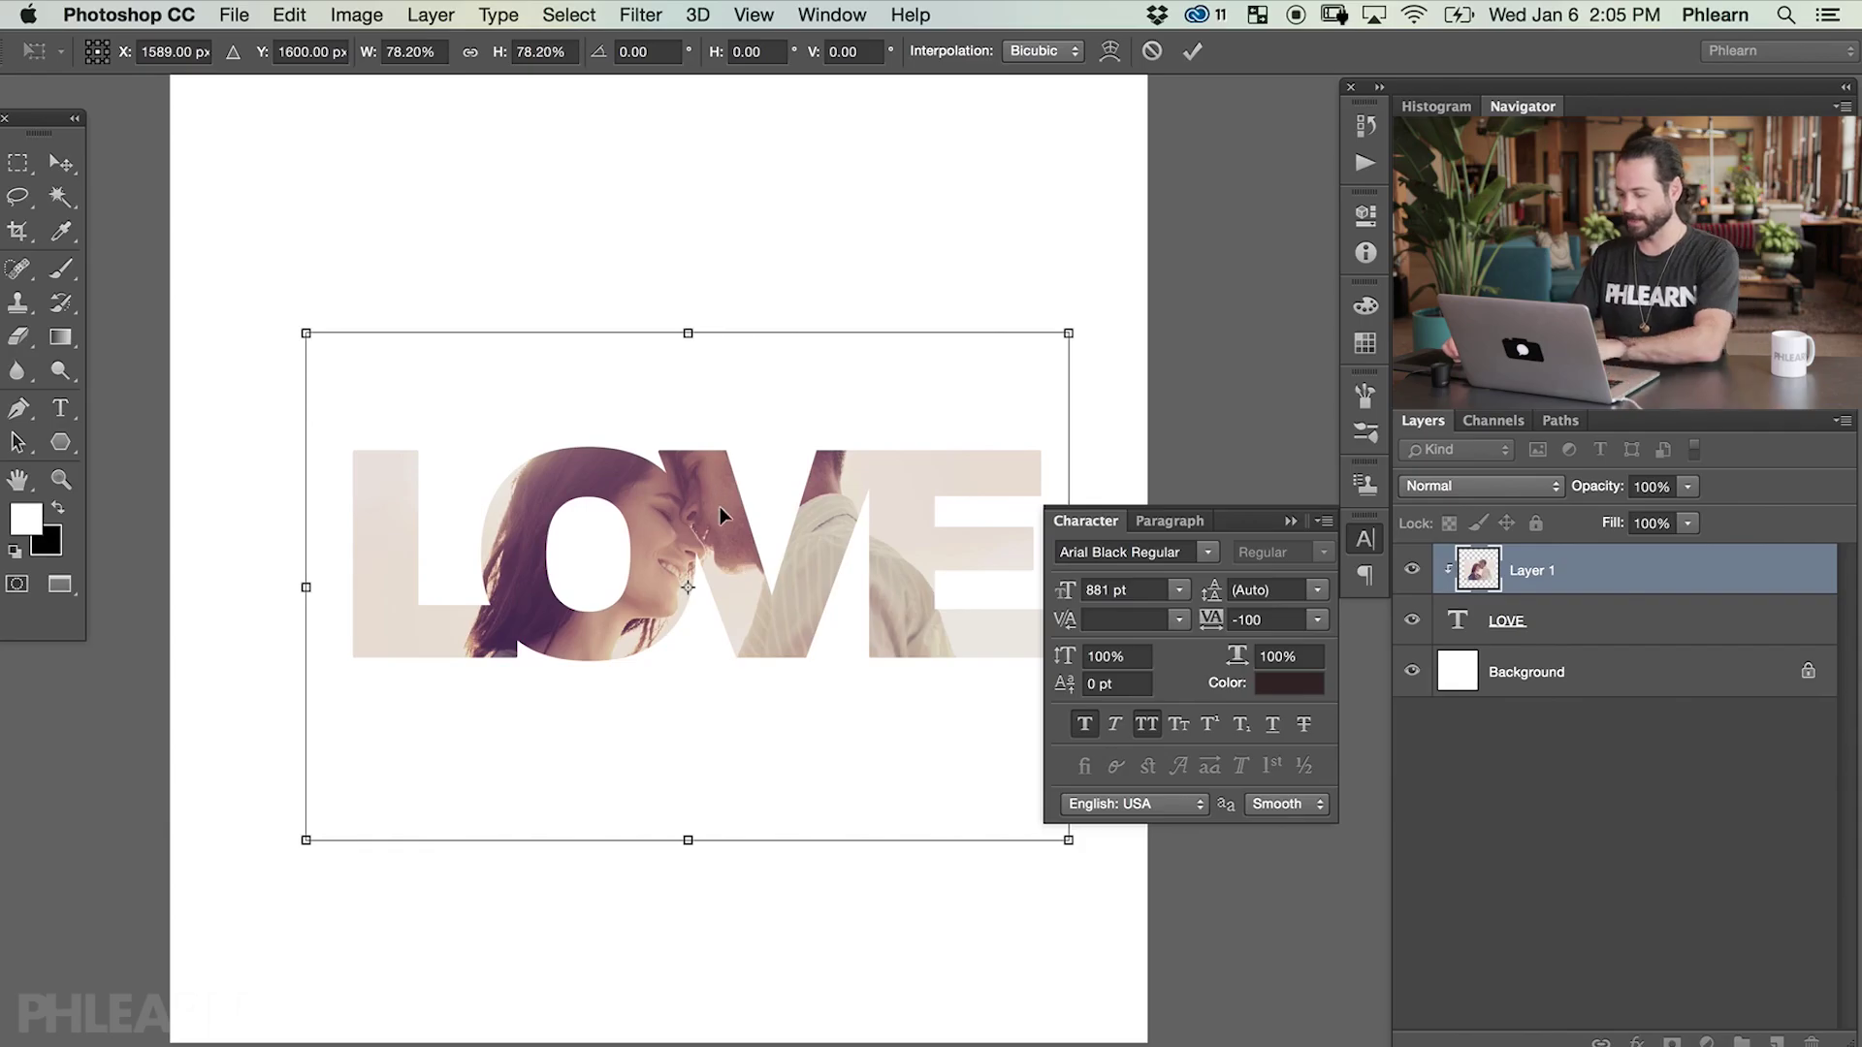
{"action": "key", "text": "Return"}
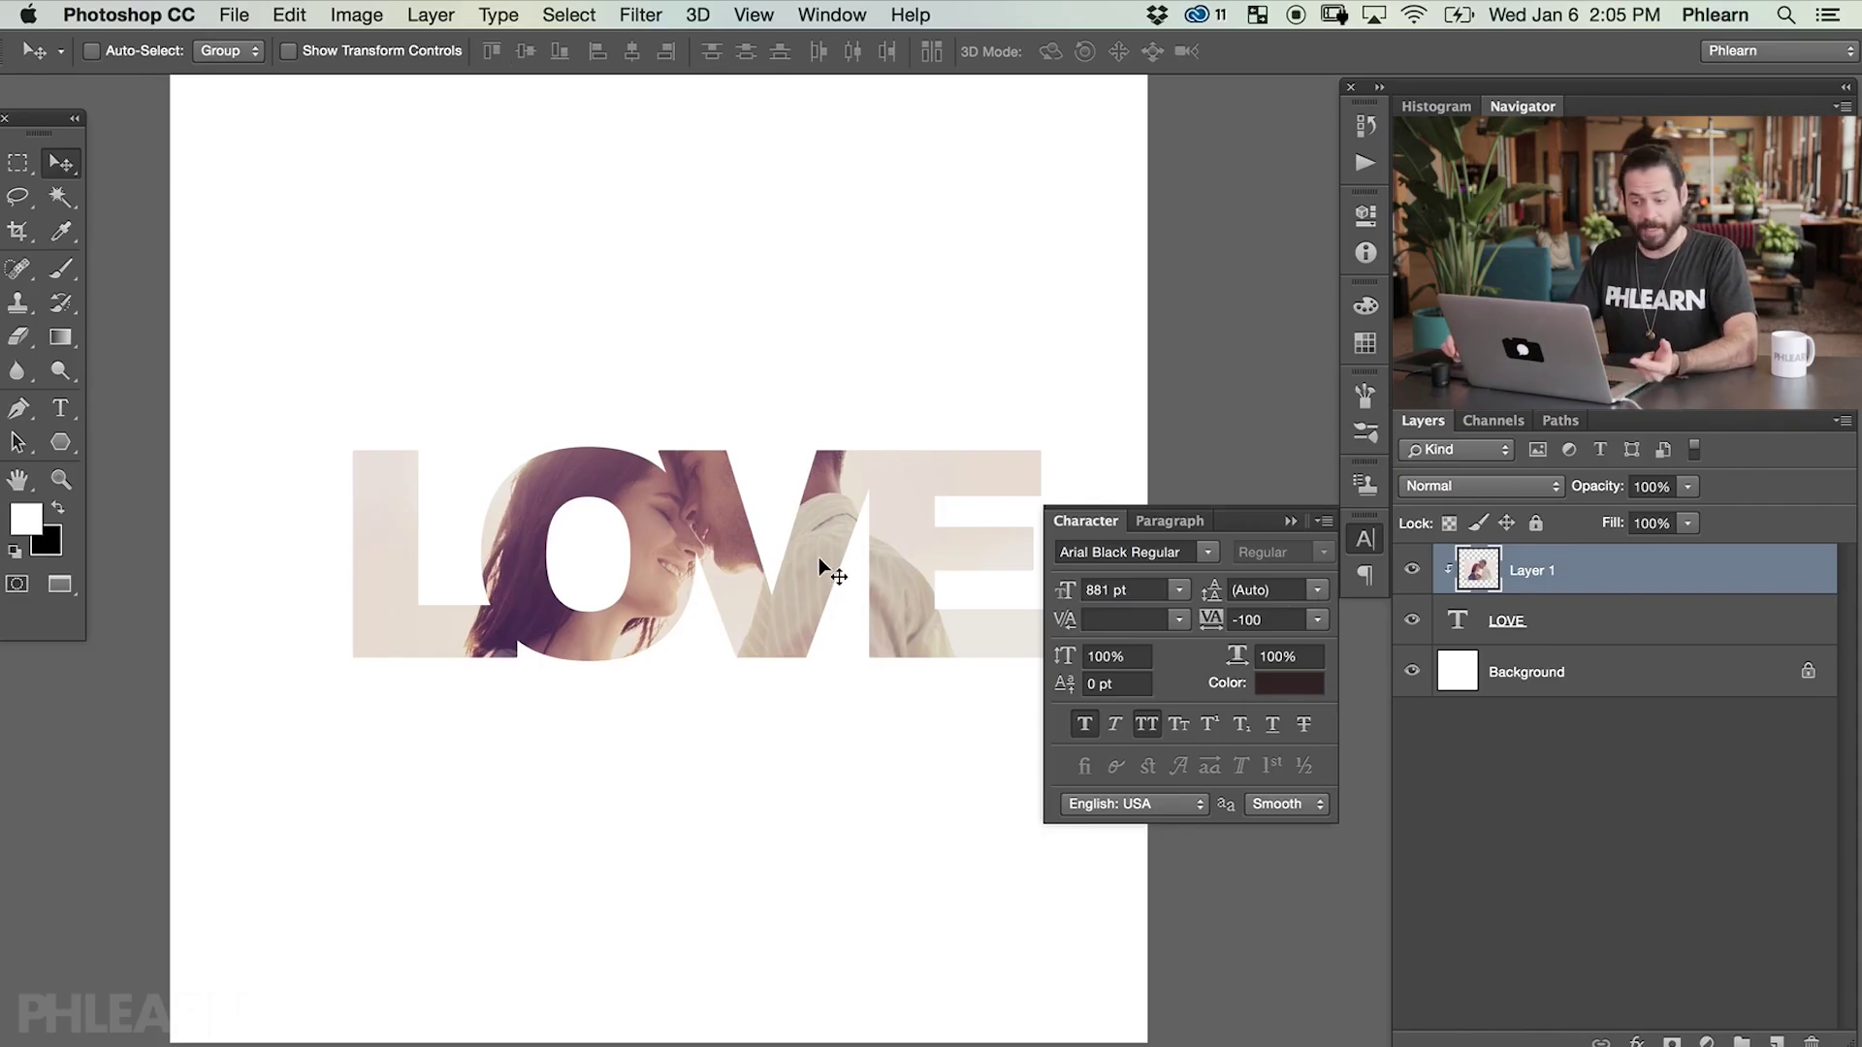
{"action": "left_click", "coordinate": [1412, 570]}
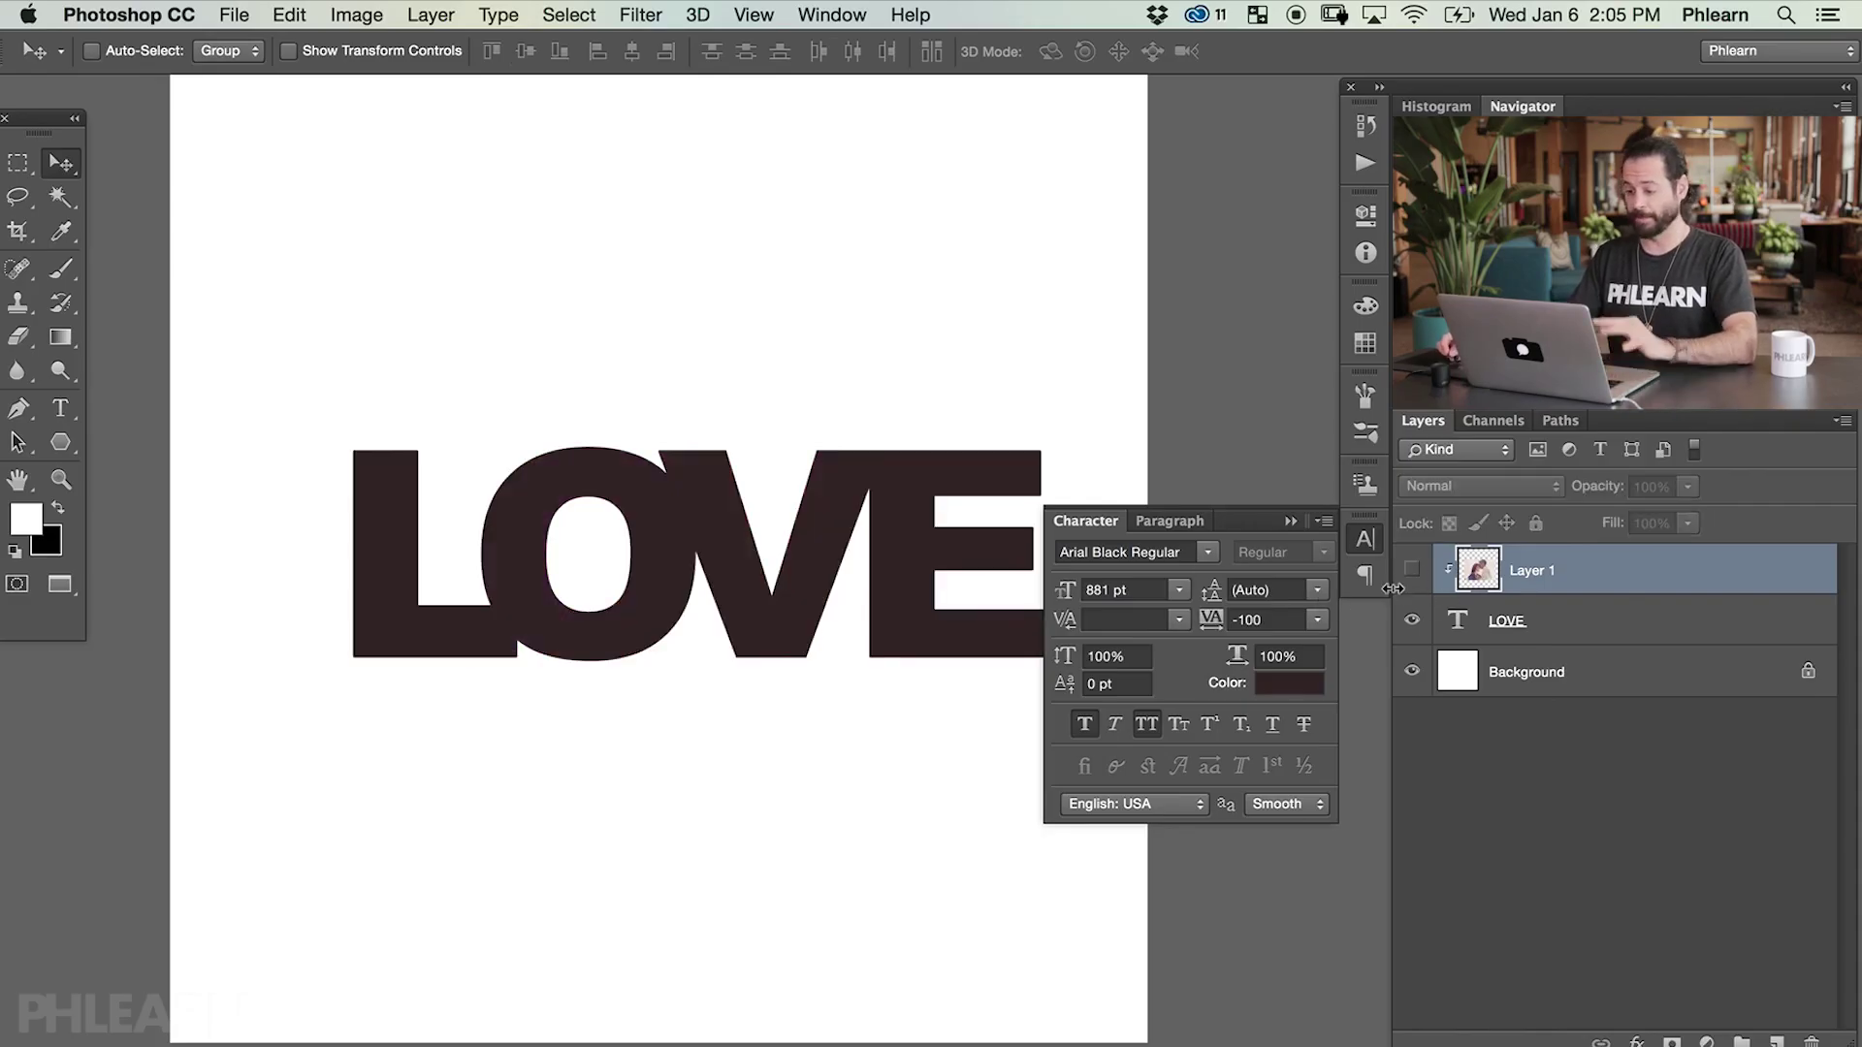
- Make the couple photo visible again and select the LOVE text layer
{"action": "left_click", "coordinate": [1412, 571]}
{"action": "scroll", "coordinate": [910, 636], "scroll_direction": "right", "scroll_amount": 3}
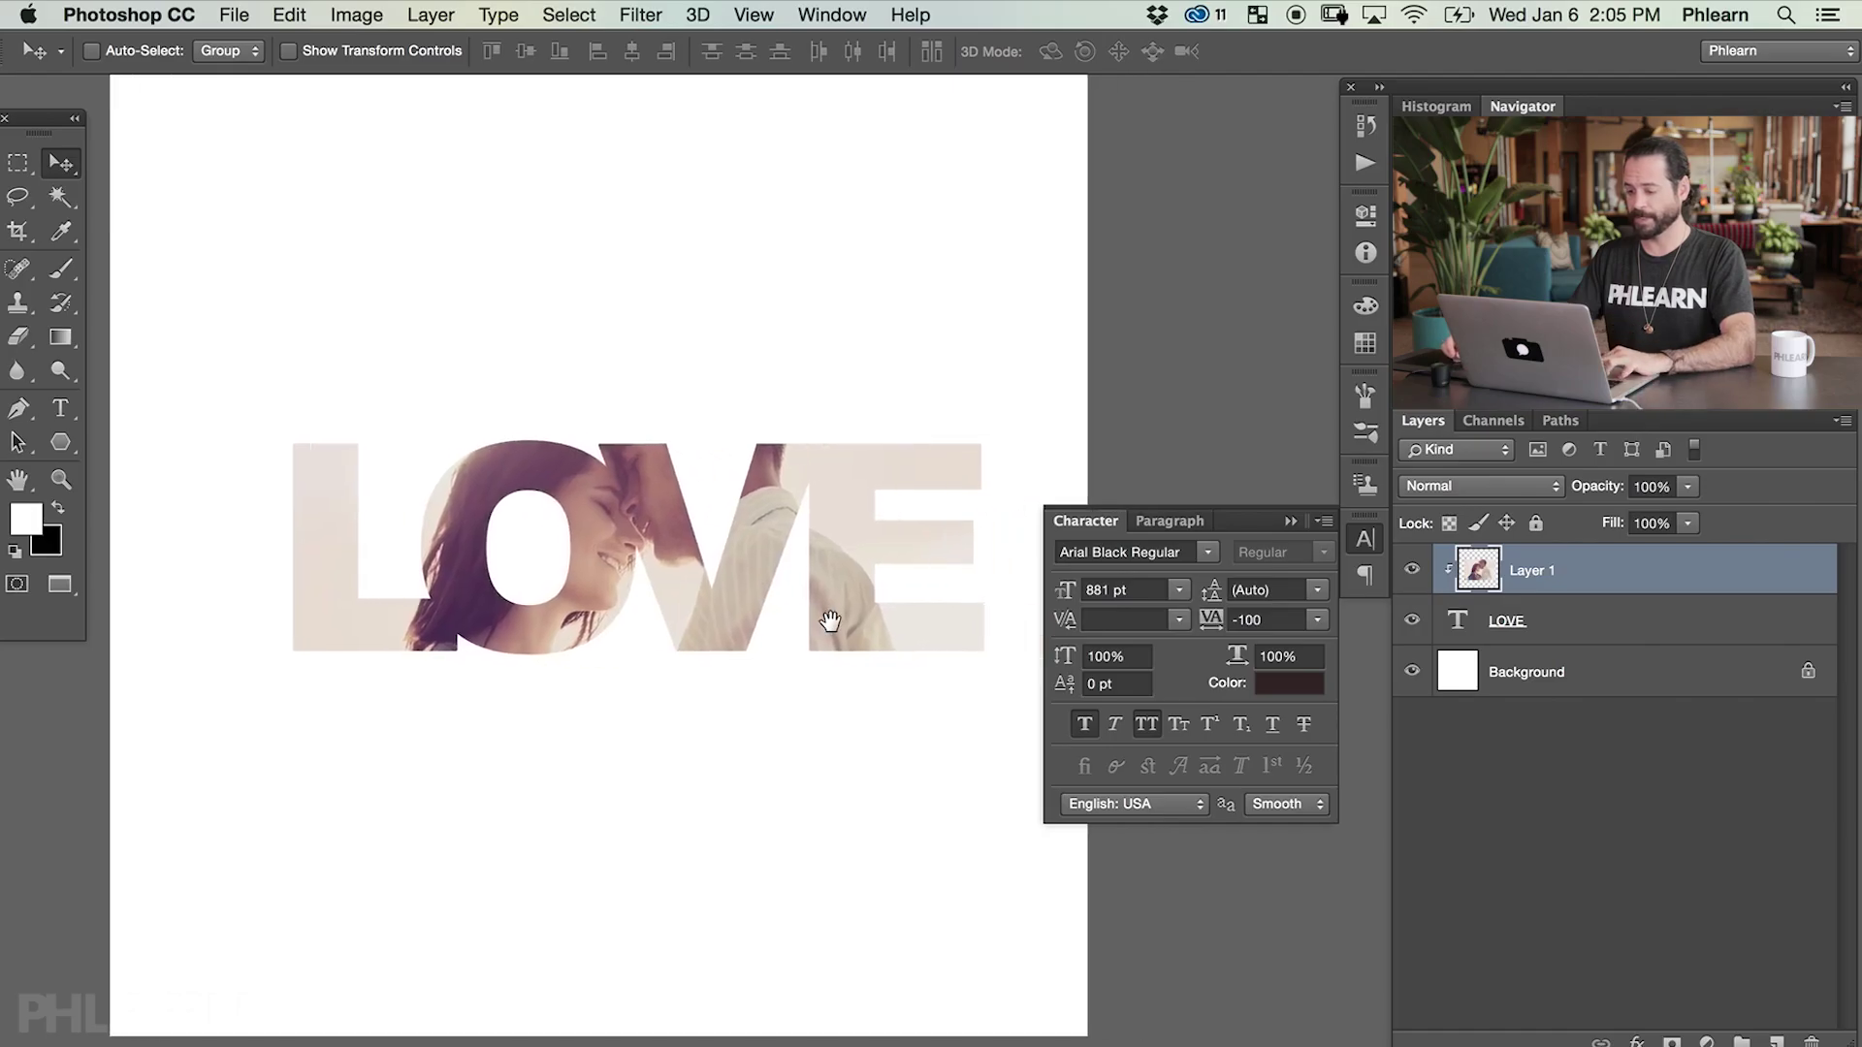
{"action": "left_click", "coordinate": [1460, 627]}
- Tighten LOVE's kerning (V–E to -100, O–V tighter, L–O to -140) and commit the text
{"action": "key", "text": "t"}
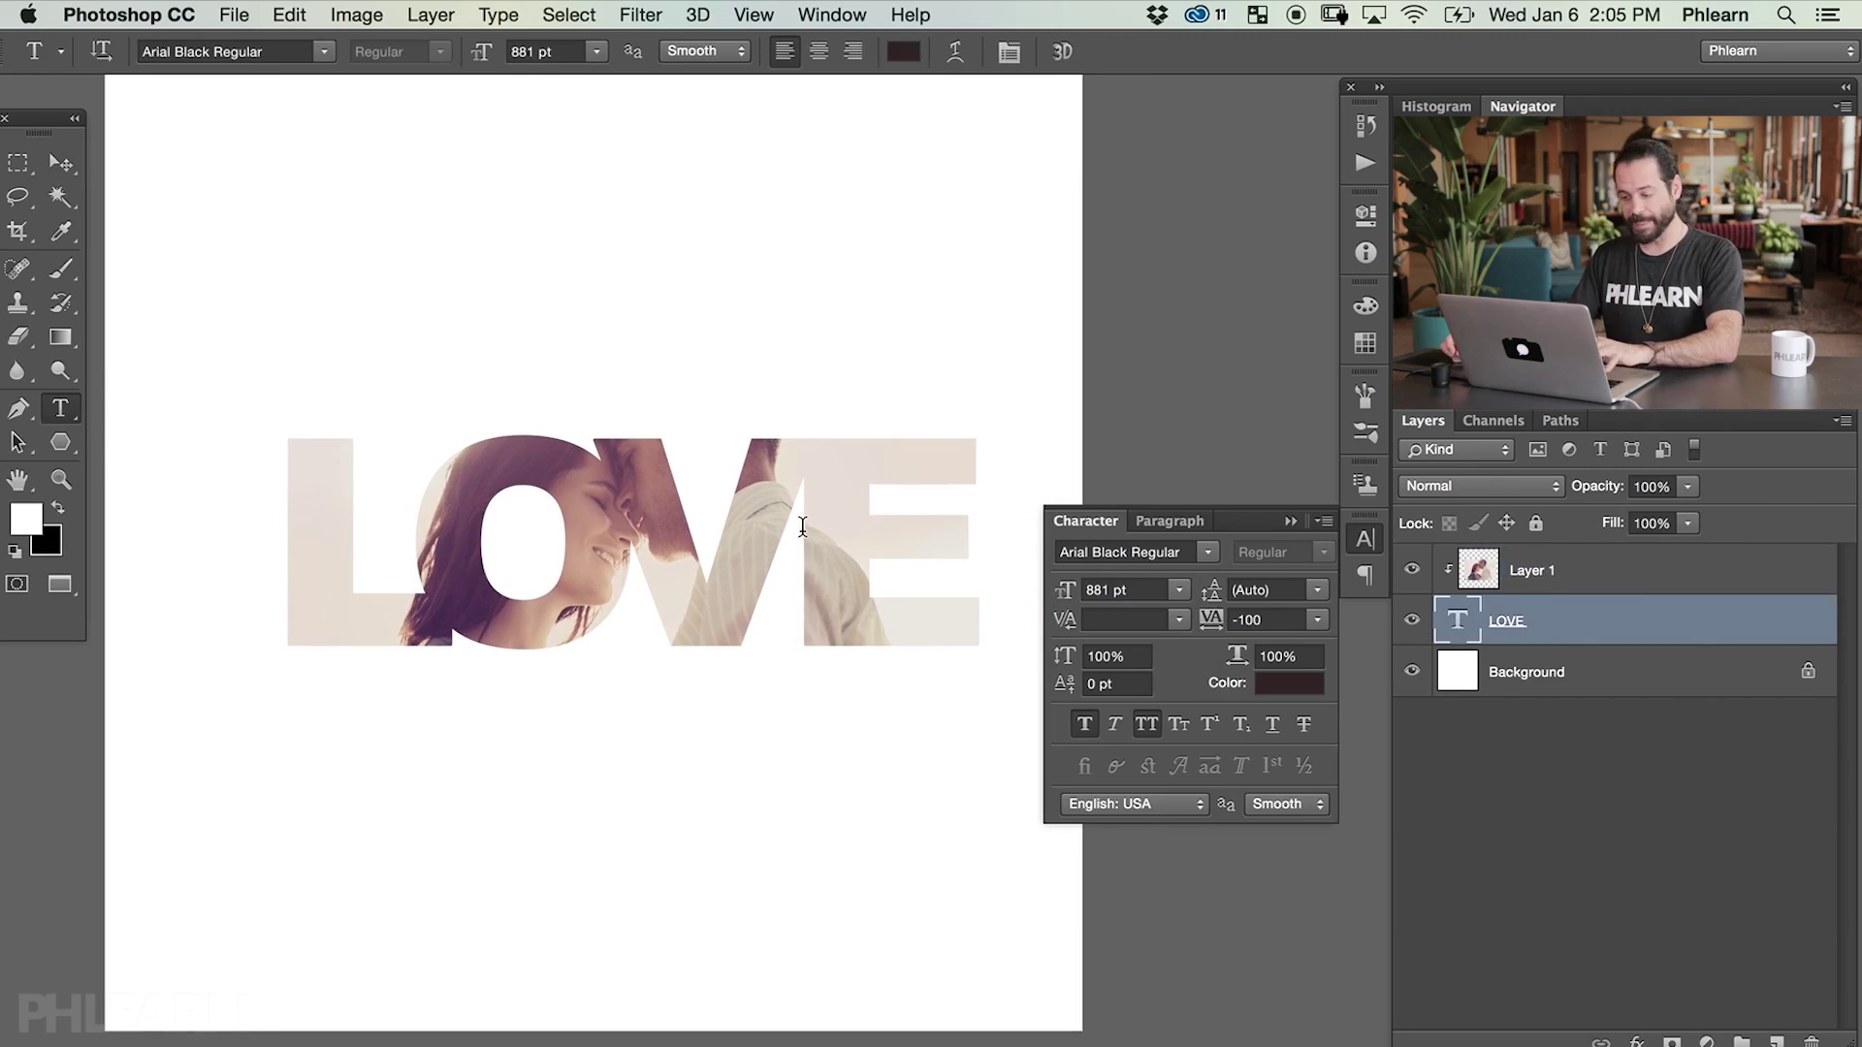
{"action": "left_click", "coordinate": [793, 543]}
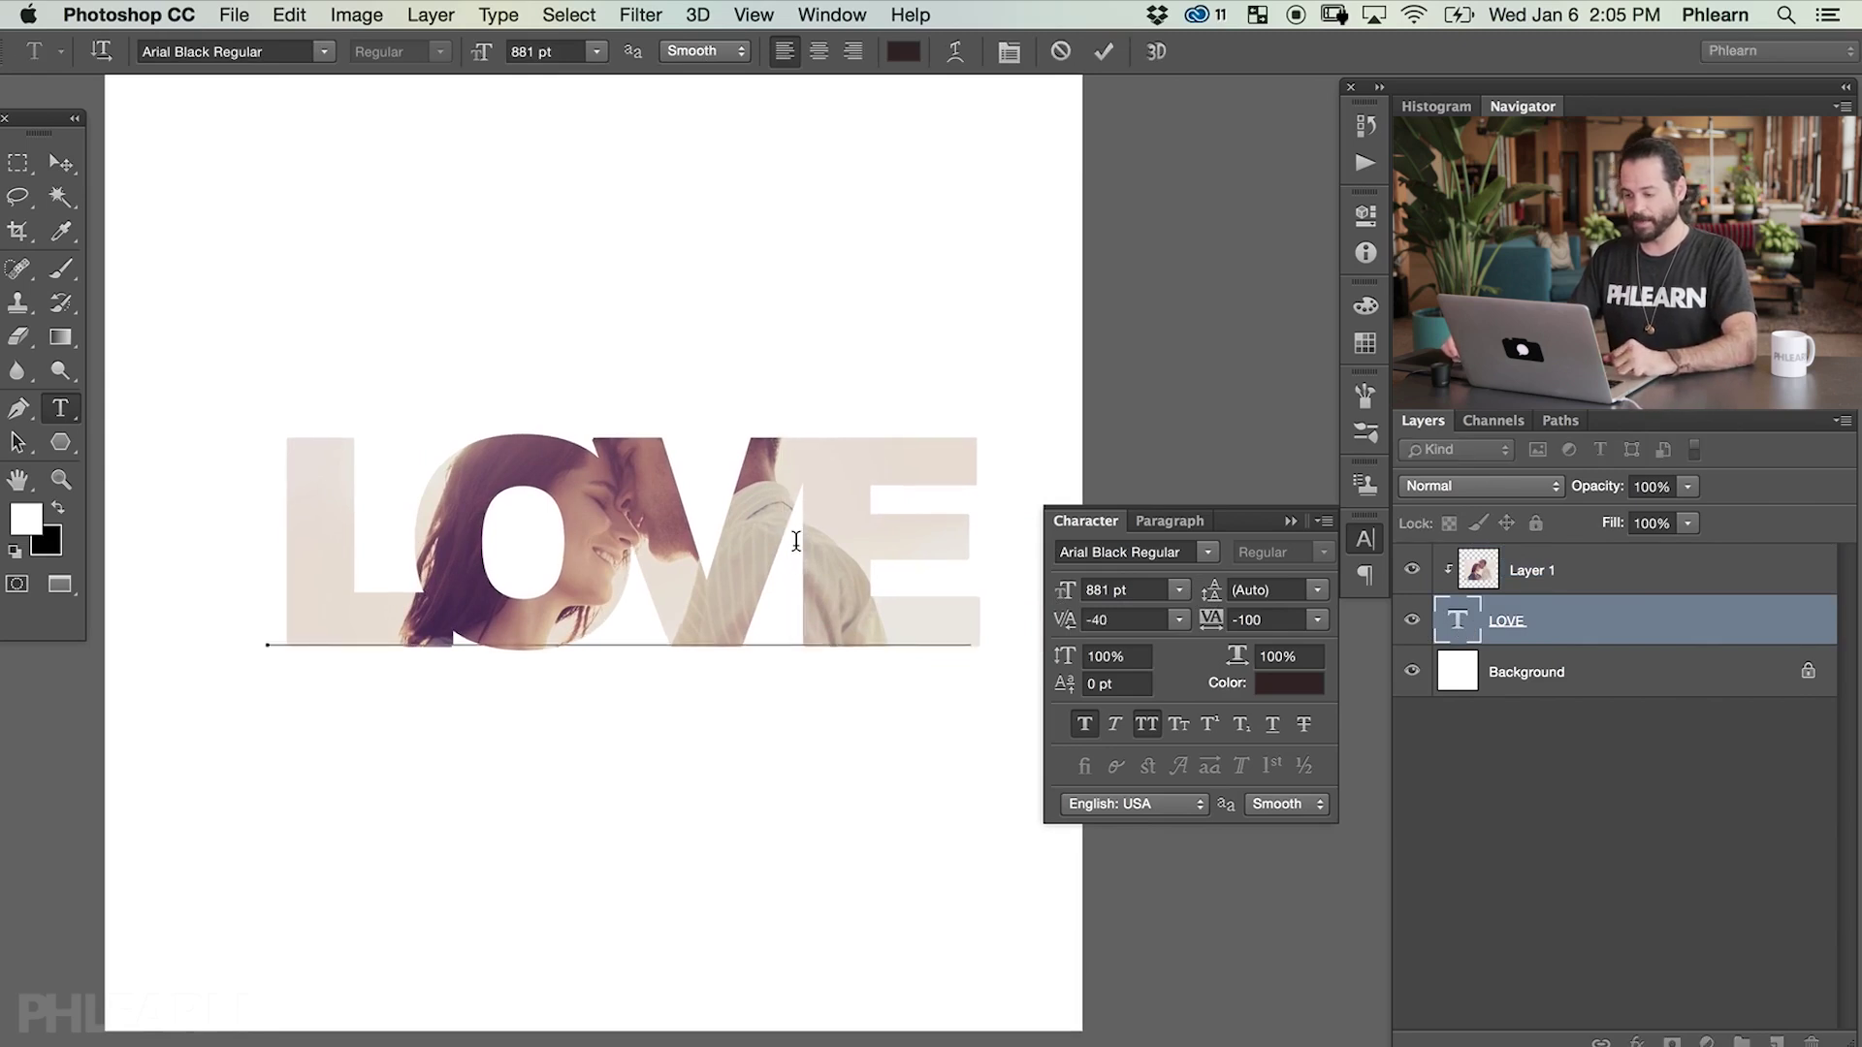
{"action": "key", "text": "alt+Left"}
{"action": "key", "text": "alt+Left"}
{"action": "key", "text": "alt+Left"}
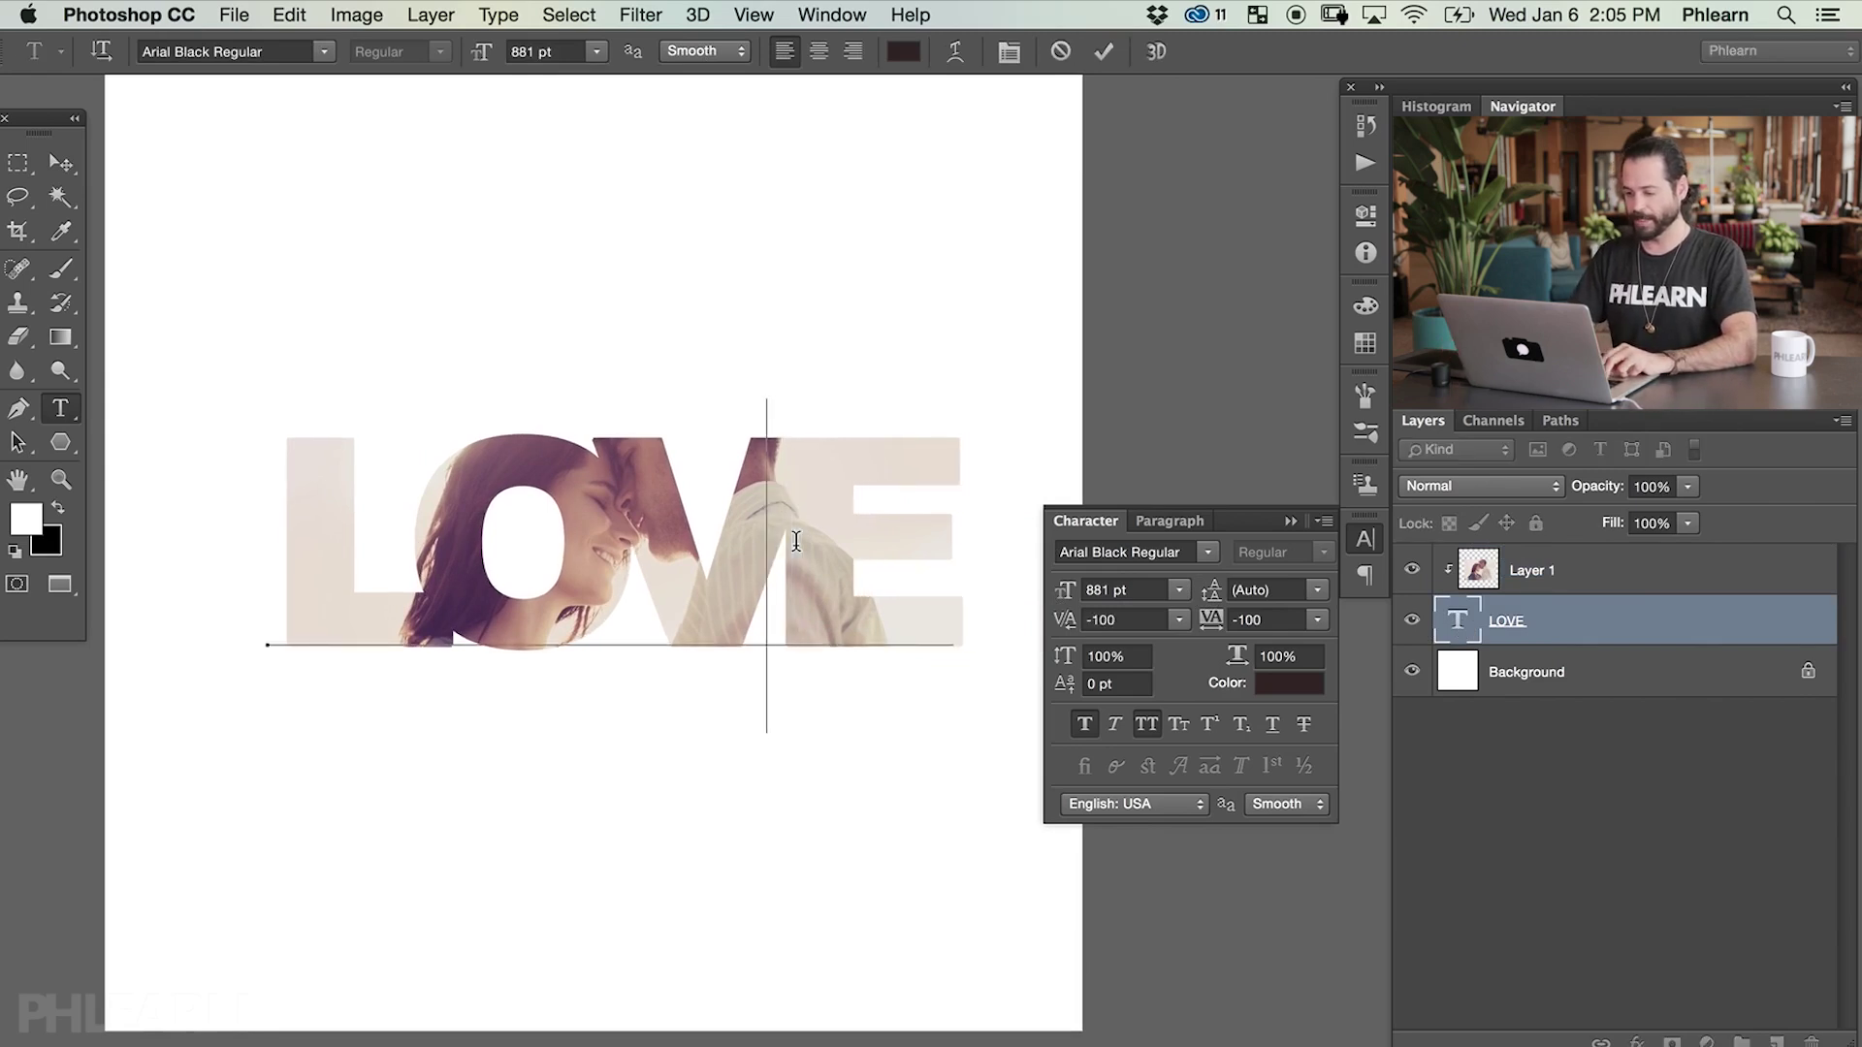
{"action": "key", "text": "alt+Right"}
{"action": "key", "text": "alt+Right"}
{"action": "key", "text": "alt+Left"}
{"action": "key", "text": "alt+Left"}
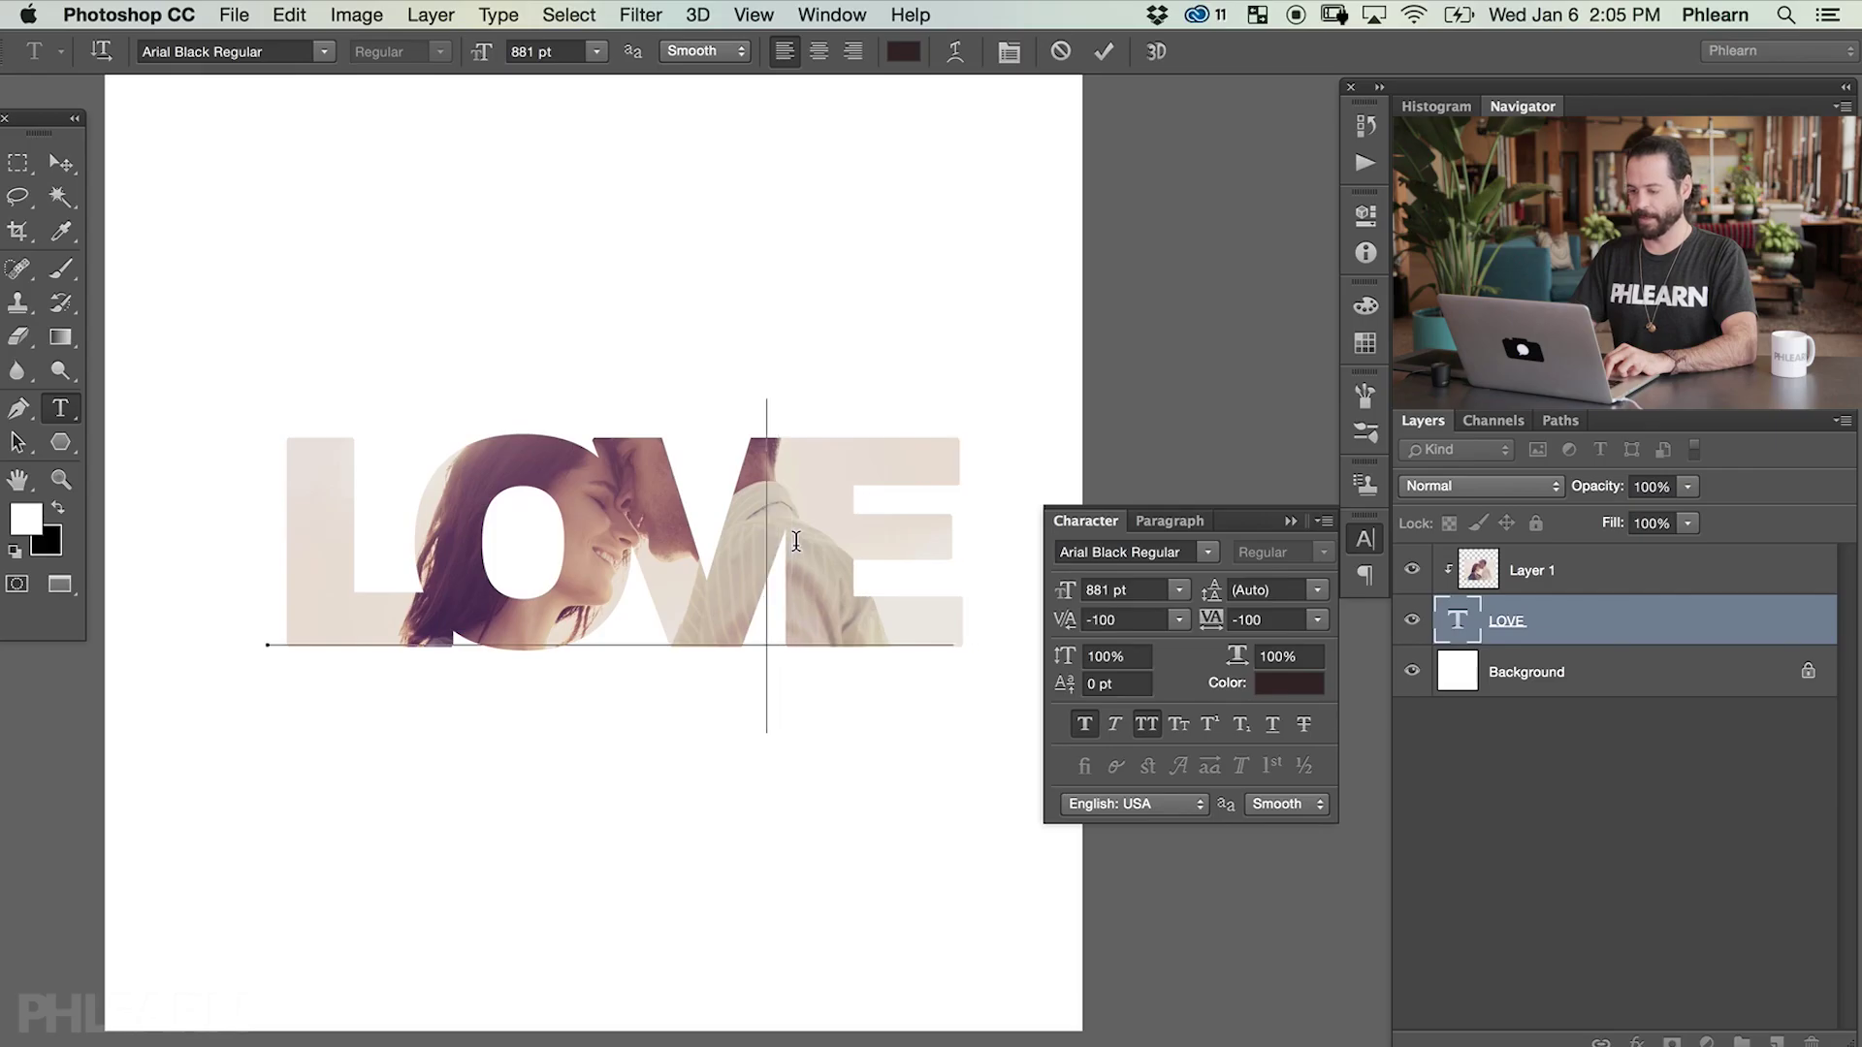
{"action": "key", "text": "Left"}
{"action": "key", "text": "alt+Left"}
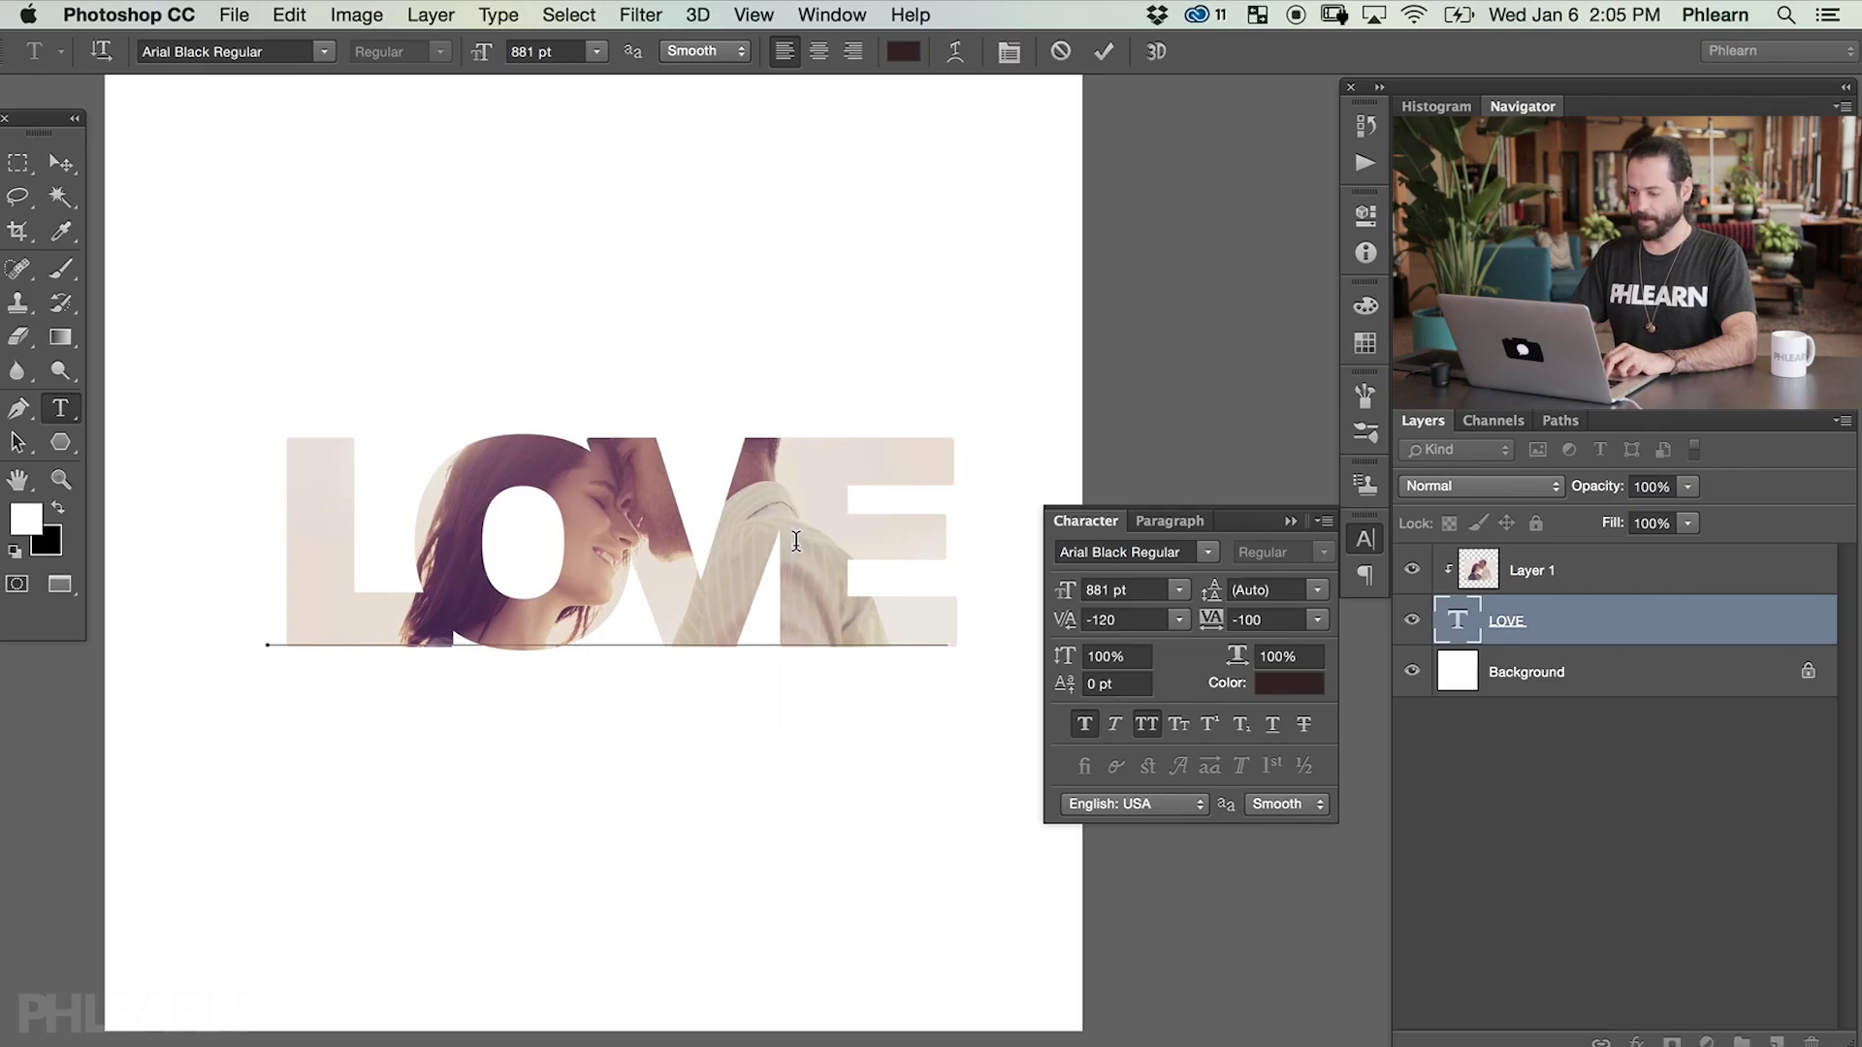
{"action": "key", "text": "Left"}
{"action": "key", "text": "alt+Left"}
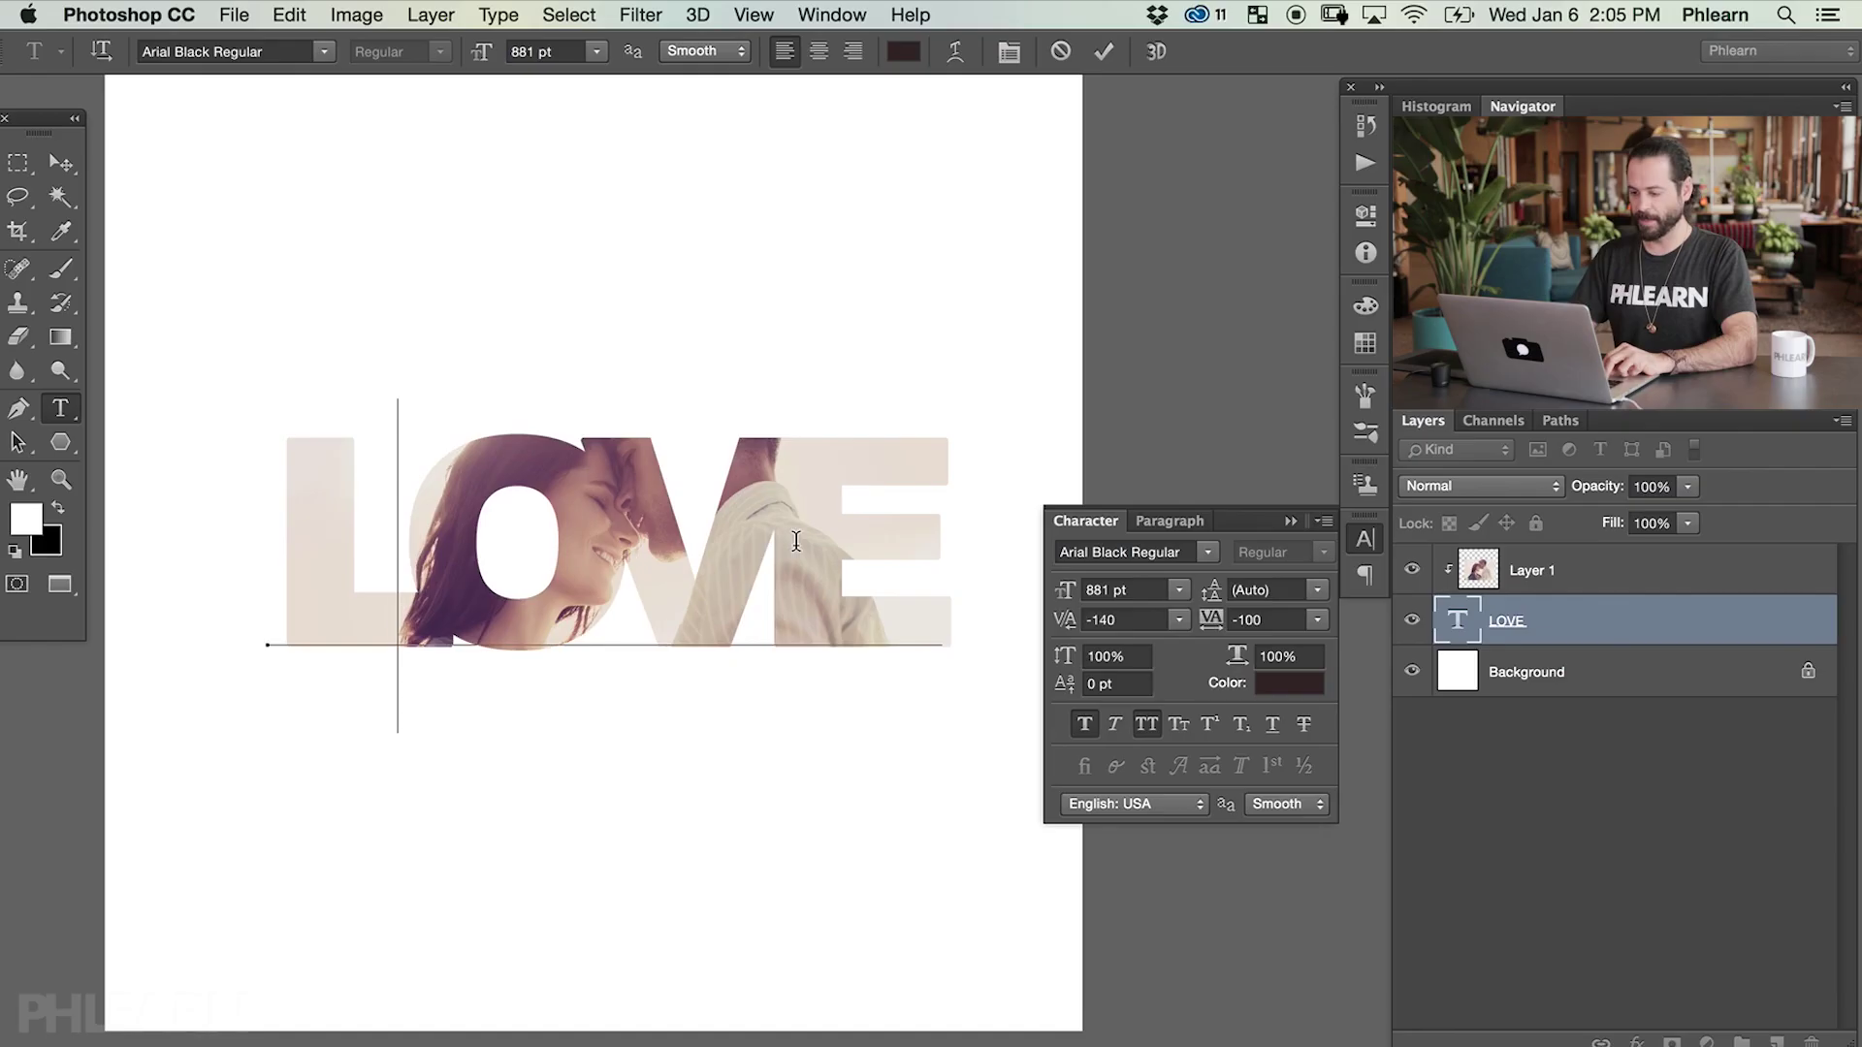
{"action": "key", "text": "alt+Left"}
{"action": "key", "text": "alt+Left"}
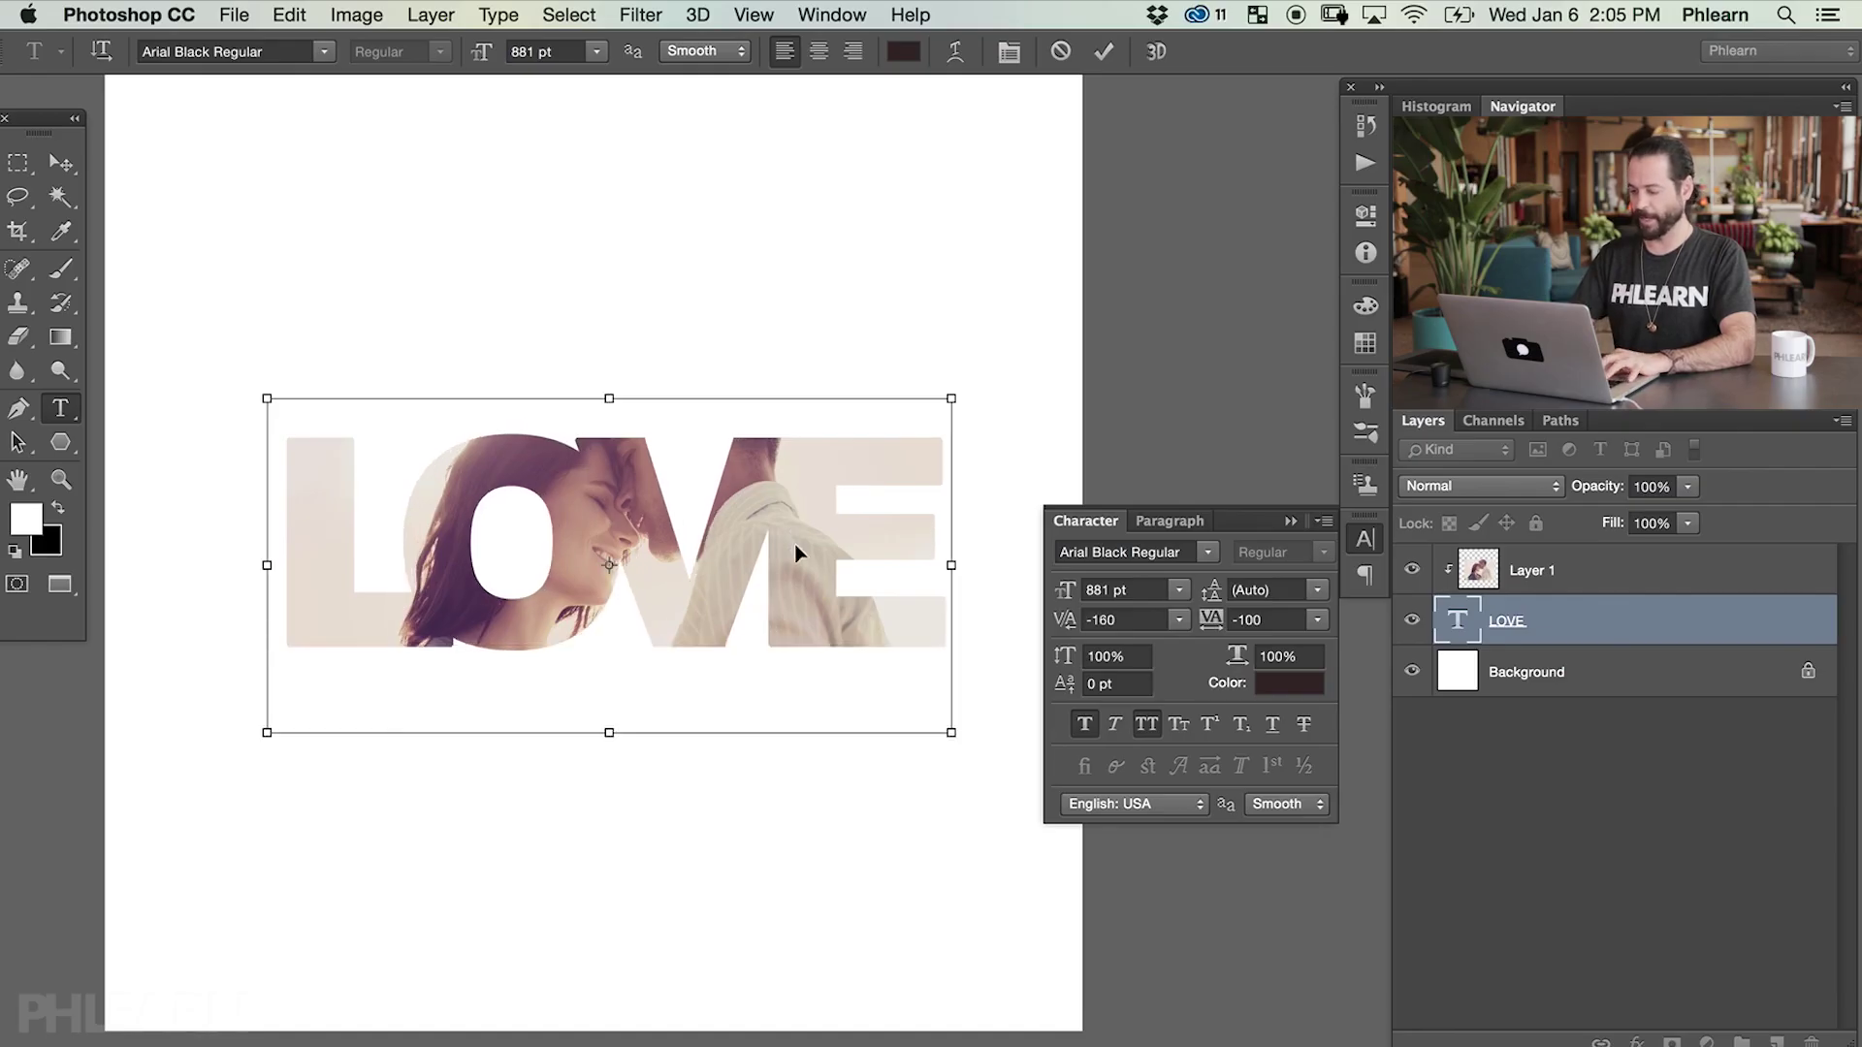
{"action": "key", "text": "ctrl+Return"}
- Shift the couple photo slightly left inside the letters, close the Character panel, and reselect LOVE
{"action": "key", "text": "alt+bracketright"}
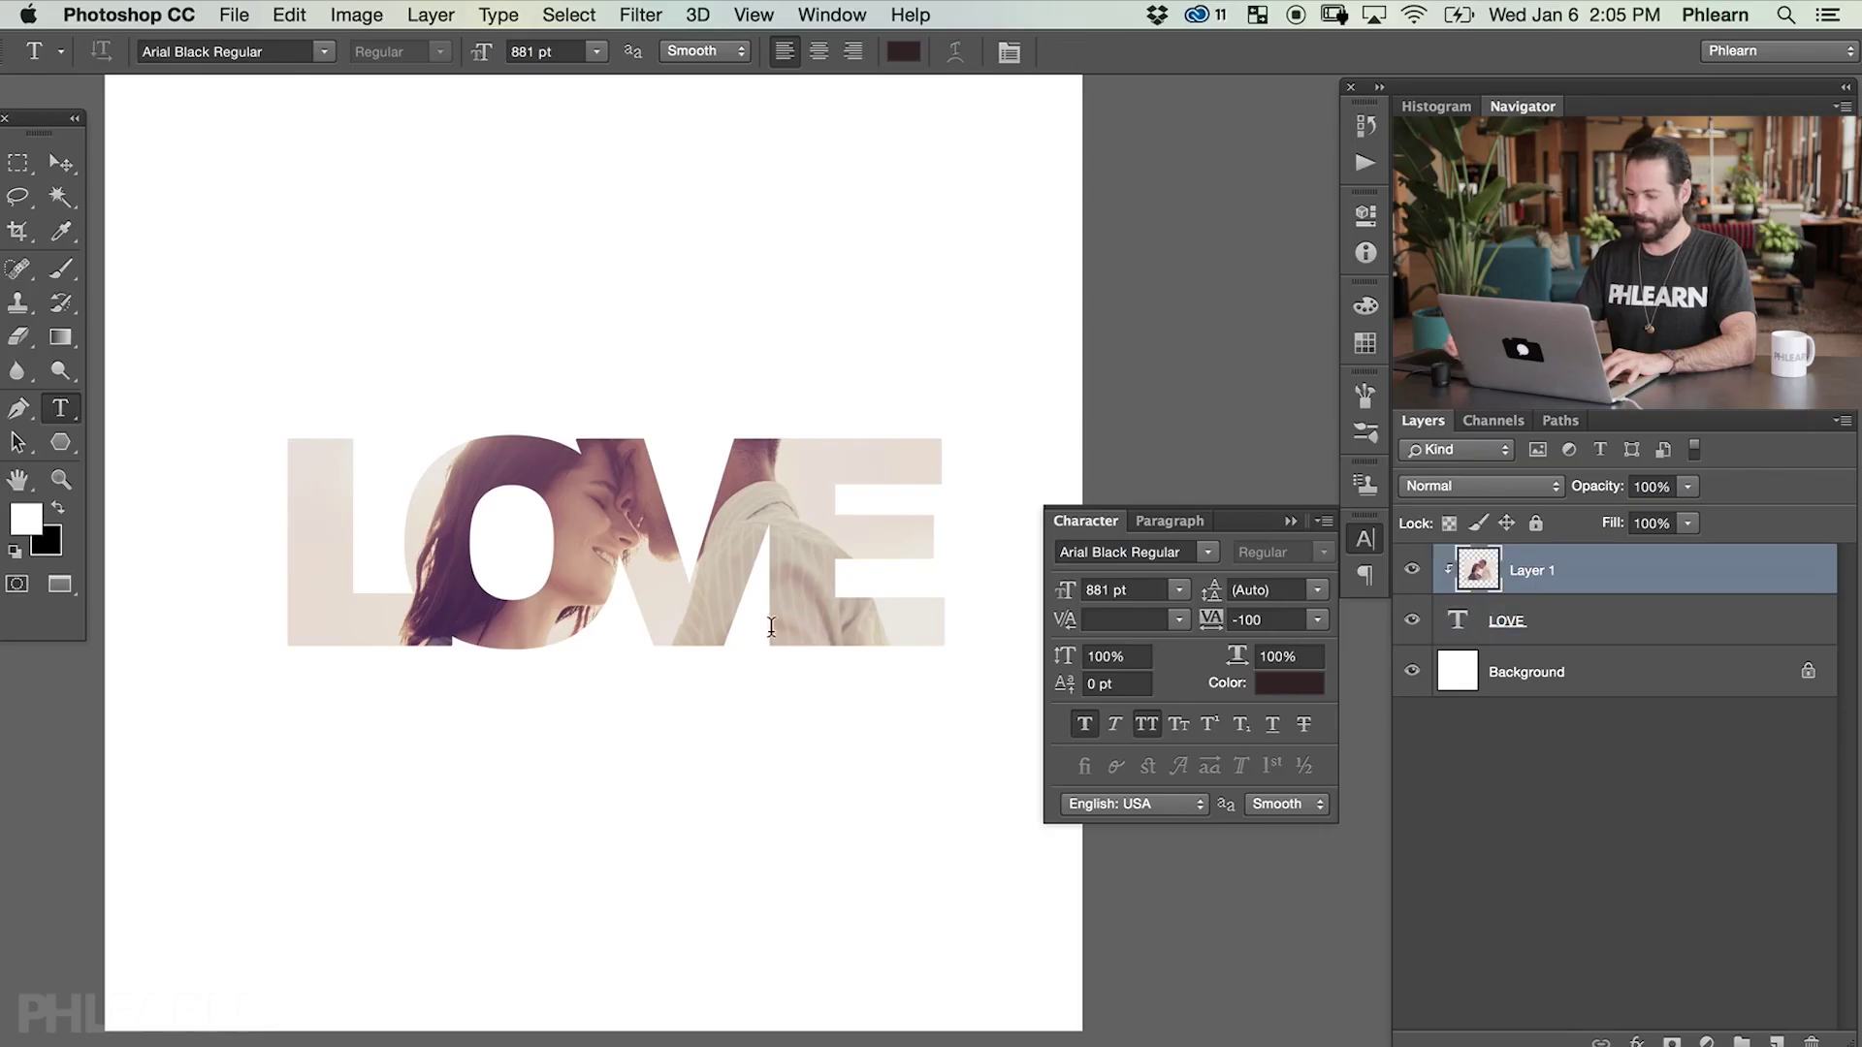
{"action": "key", "text": "v"}
{"action": "left_click_drag", "start_coordinate": [737, 645], "coordinate": [718, 646]}
{"action": "scroll", "coordinate": [858, 682], "scroll_direction": "left", "scroll_amount": 3}
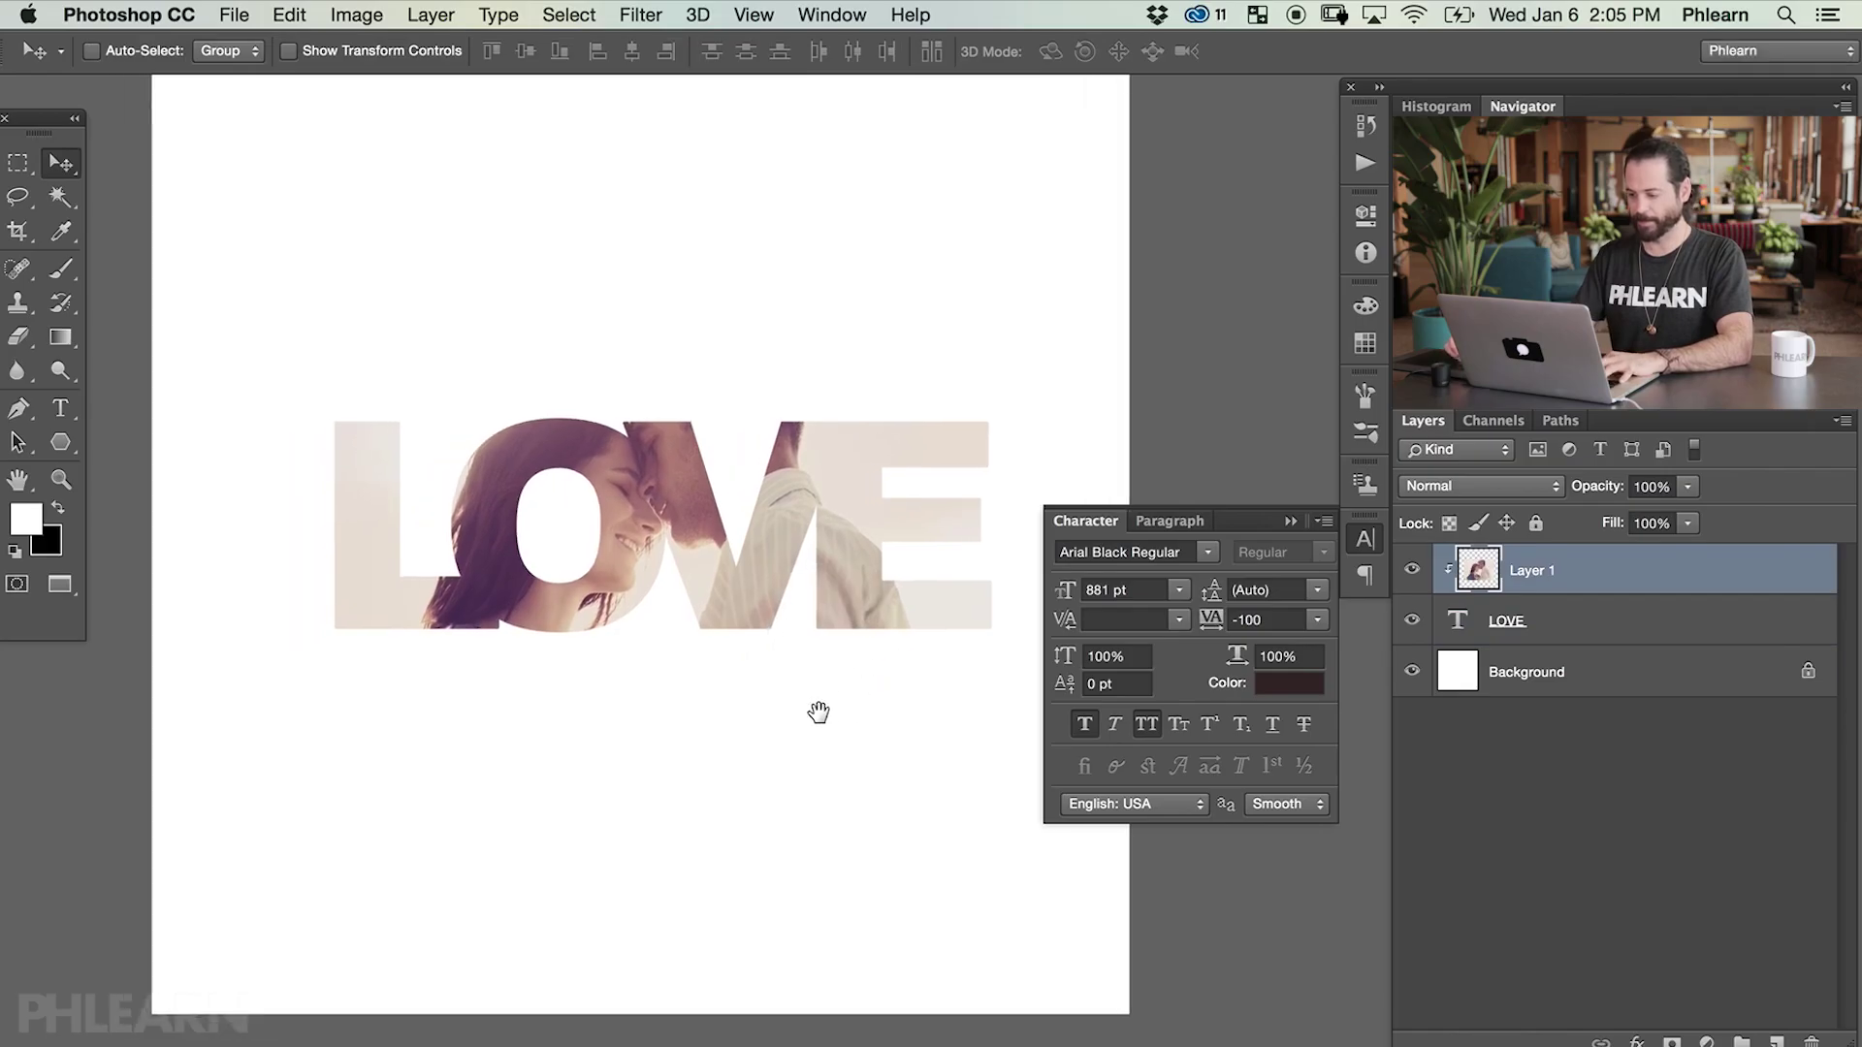
{"action": "scroll", "coordinate": [827, 722], "scroll_direction": "up", "scroll_amount": 1}
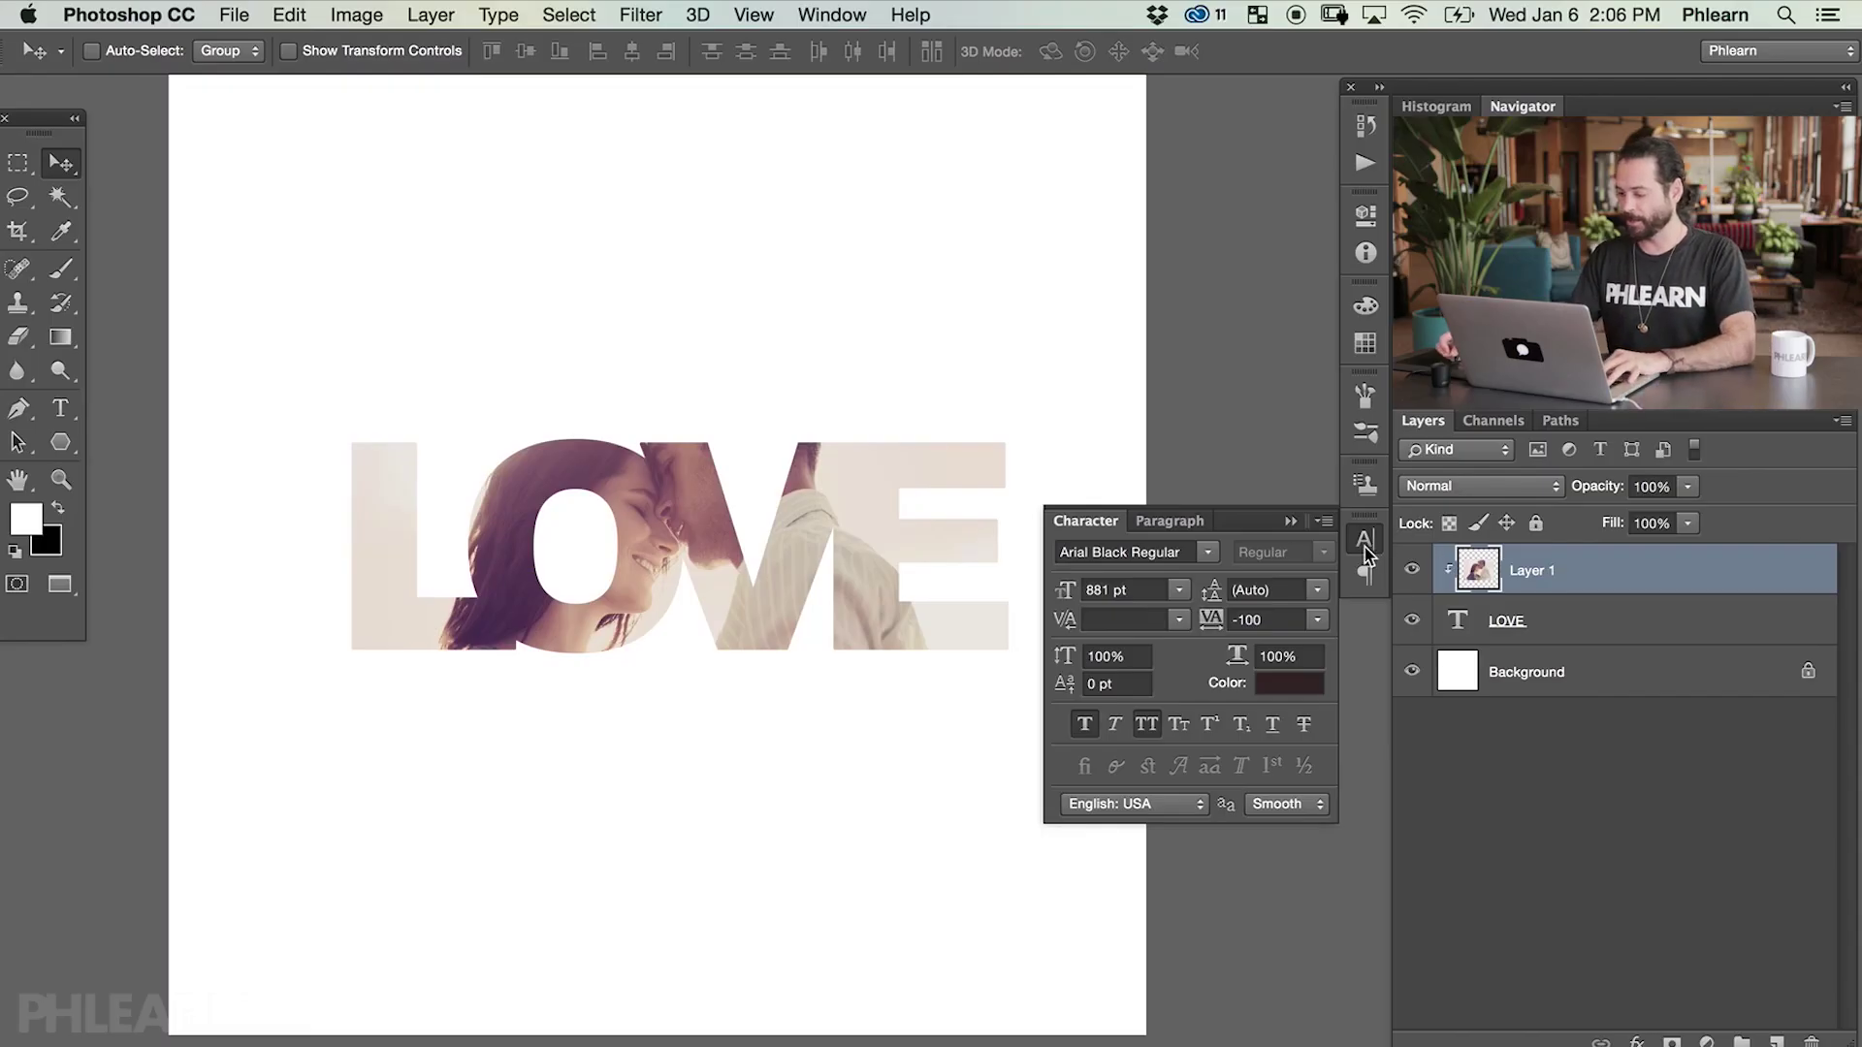
{"action": "left_click", "coordinate": [1364, 543]}
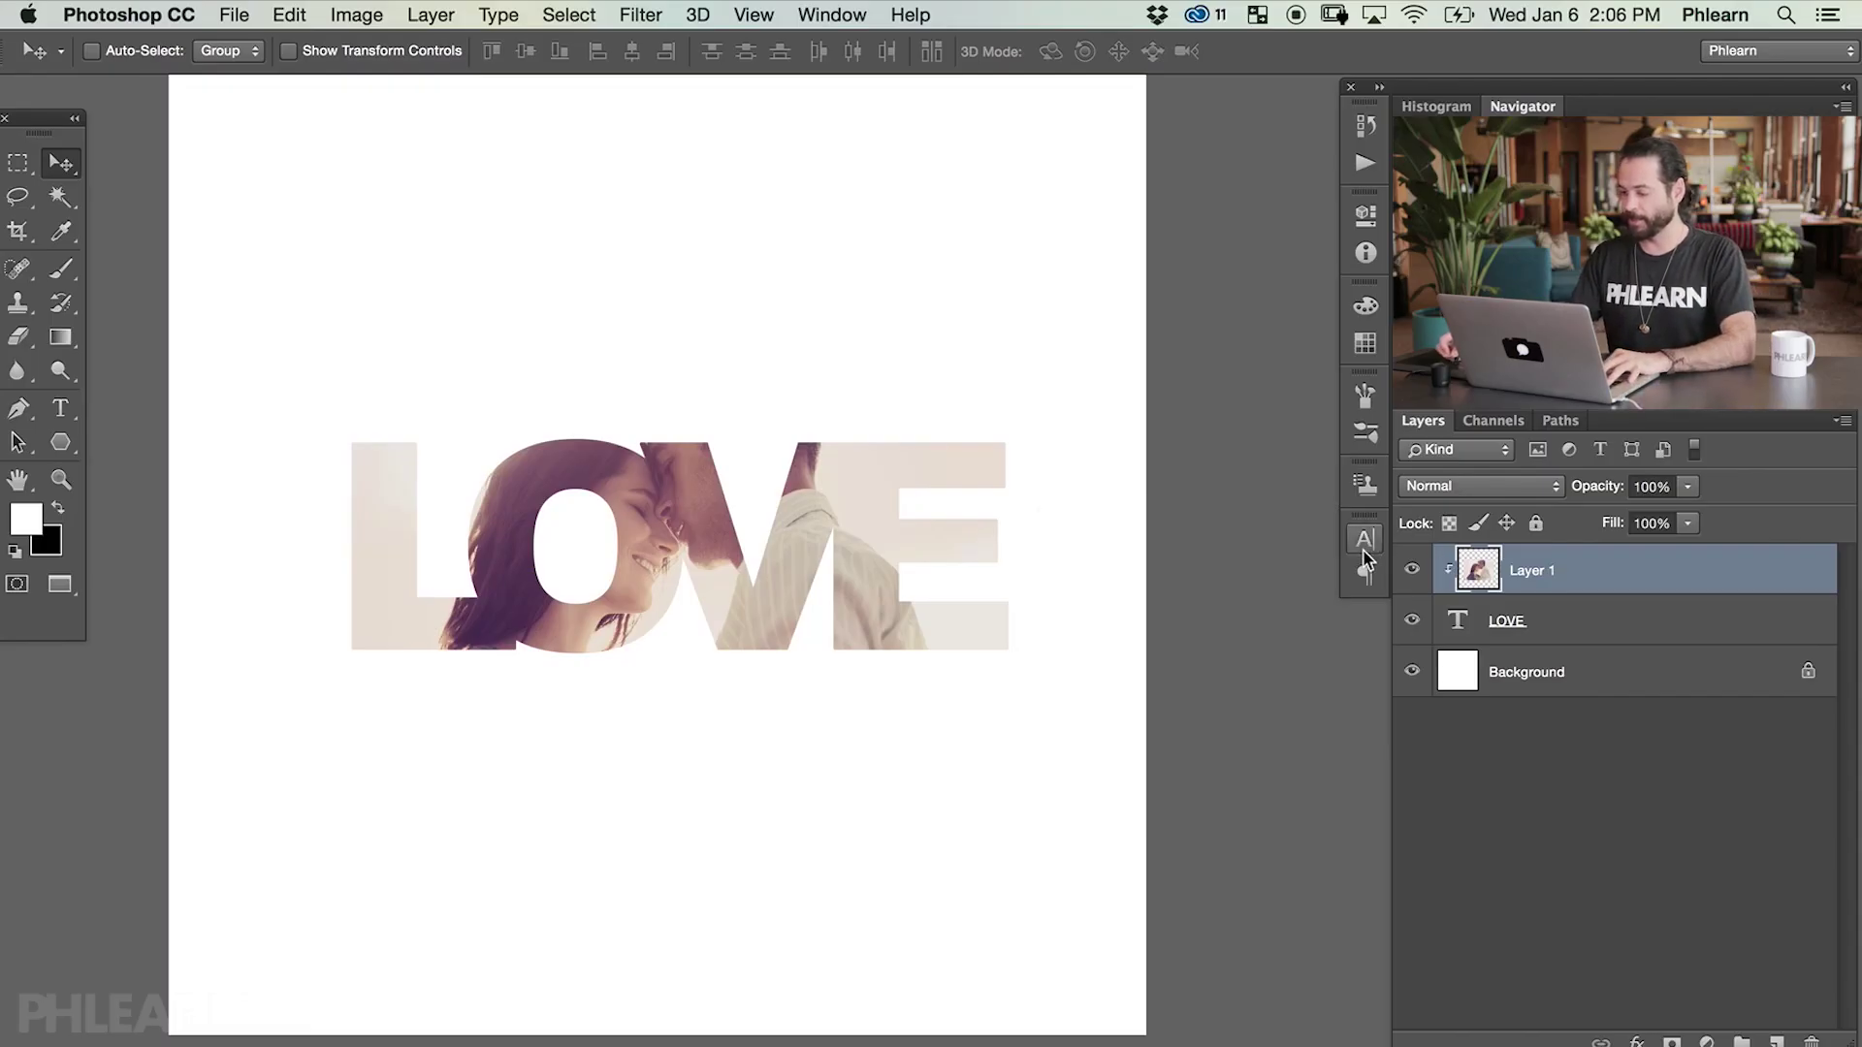
{"action": "left_click", "coordinate": [1579, 631]}
- Open Layer Style for the LOVE layer, keeping the whole artwork in view
{"action": "double_click", "coordinate": [1601, 631]}
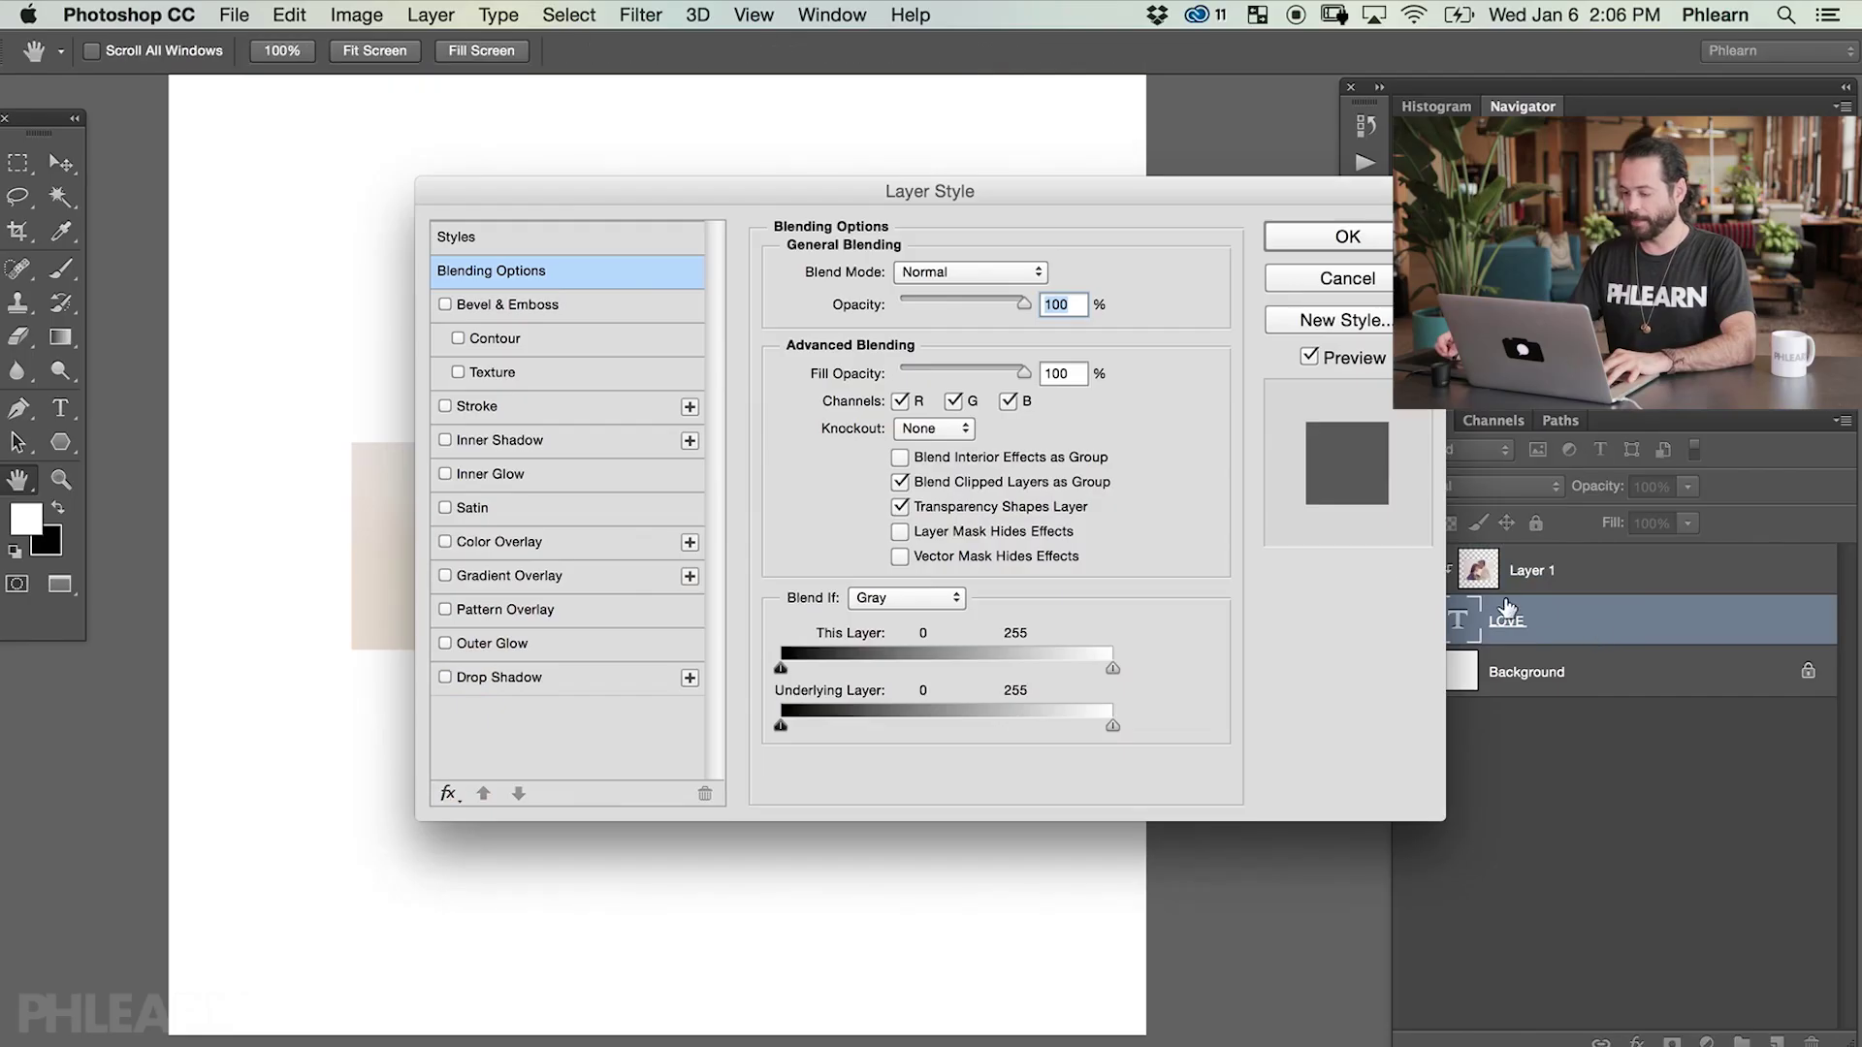
{"action": "left_click_drag", "start_coordinate": [981, 192], "coordinate": [858, 473]}
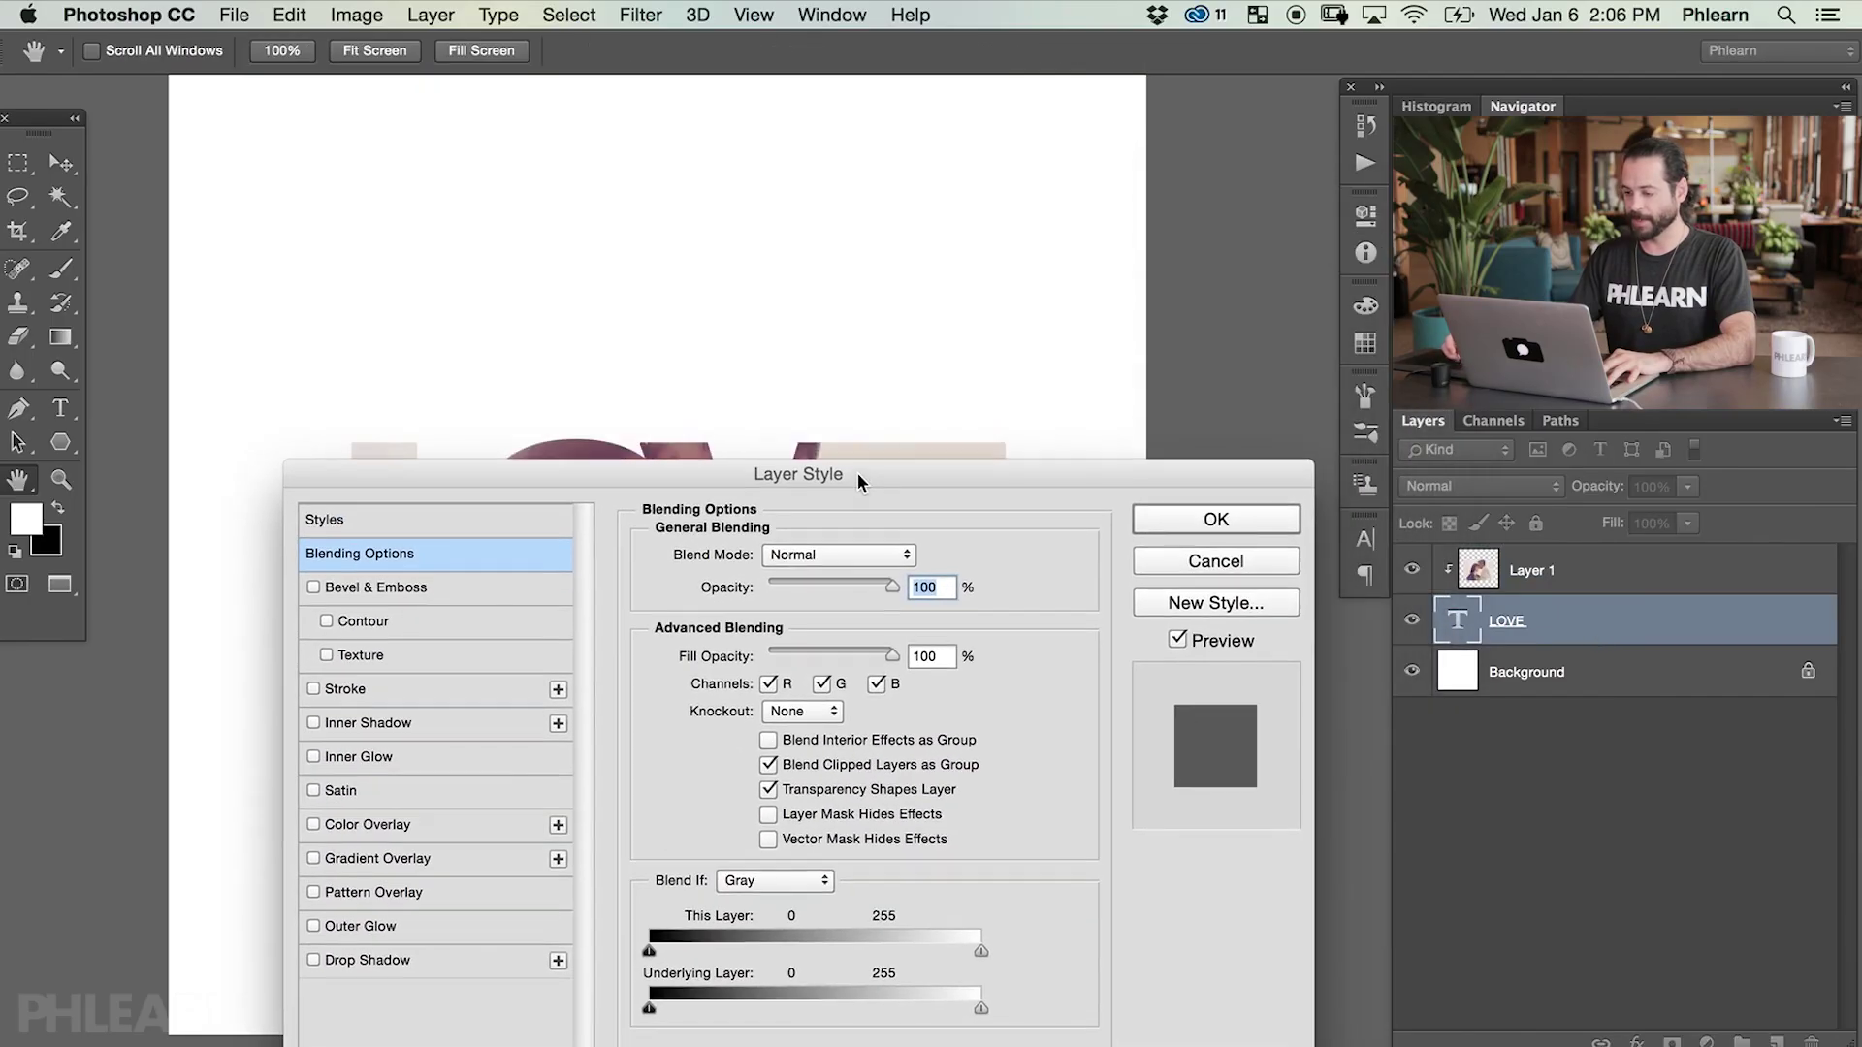
{"action": "left_click_drag", "start_coordinate": [829, 377], "coordinate": [877, 166]}
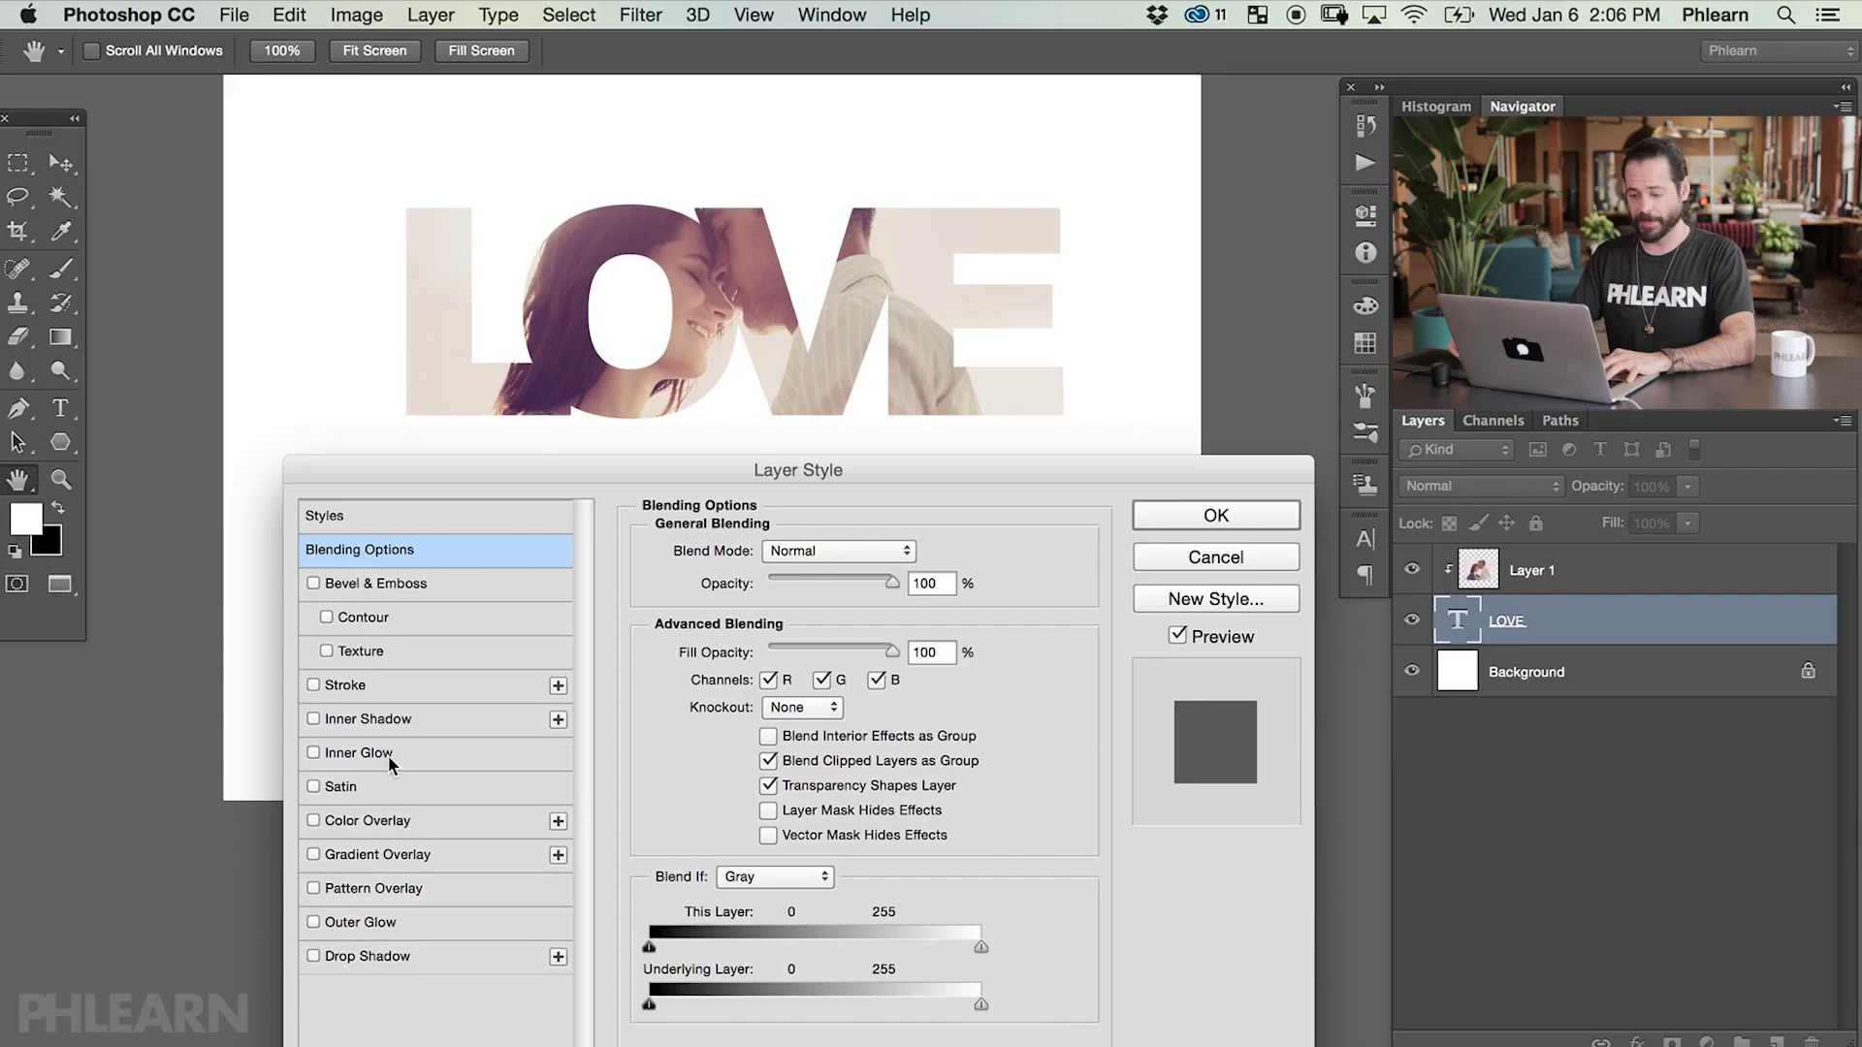
- Add a Multiply drop shadow at 30% opacity, 120° angle, 13 px distance and 21 px size
{"action": "left_click", "coordinate": [312, 956]}
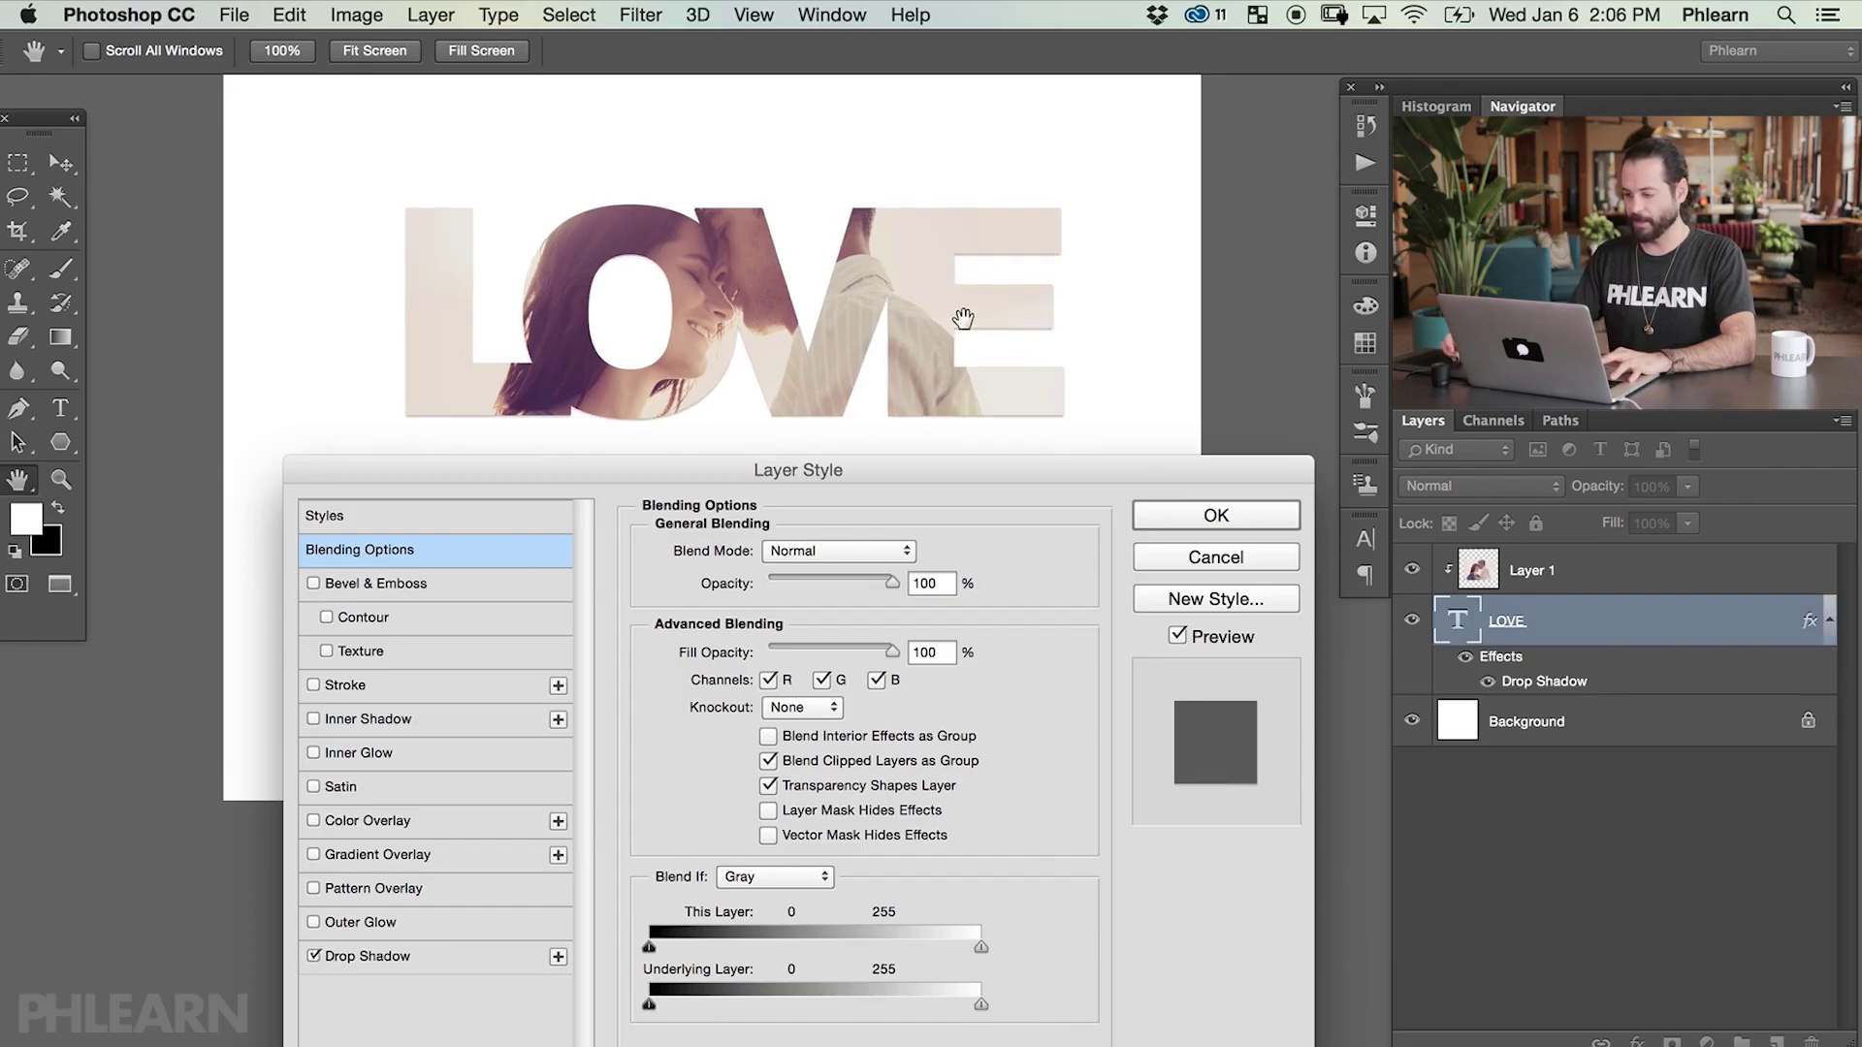
{"action": "left_click", "coordinate": [435, 966]}
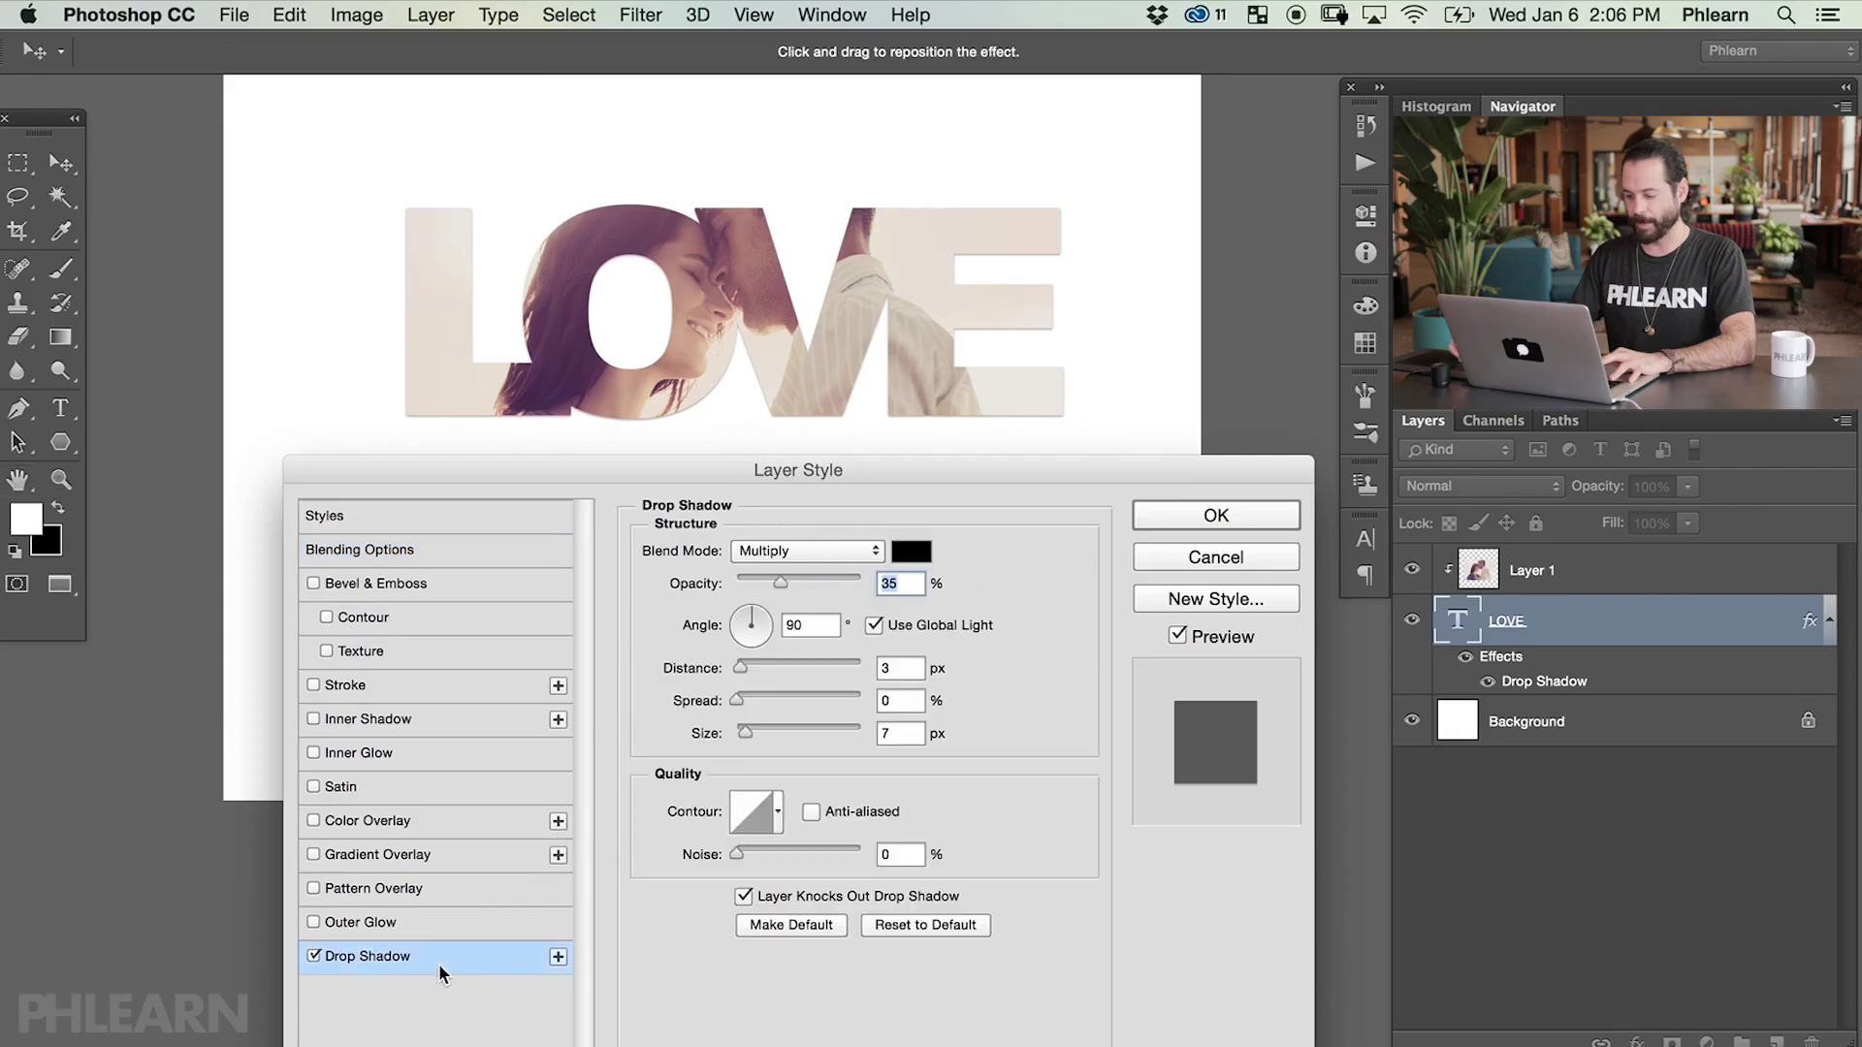
{"action": "left_click_drag", "start_coordinate": [744, 672], "coordinate": [760, 664]}
{"action": "left_click", "coordinate": [745, 616]}
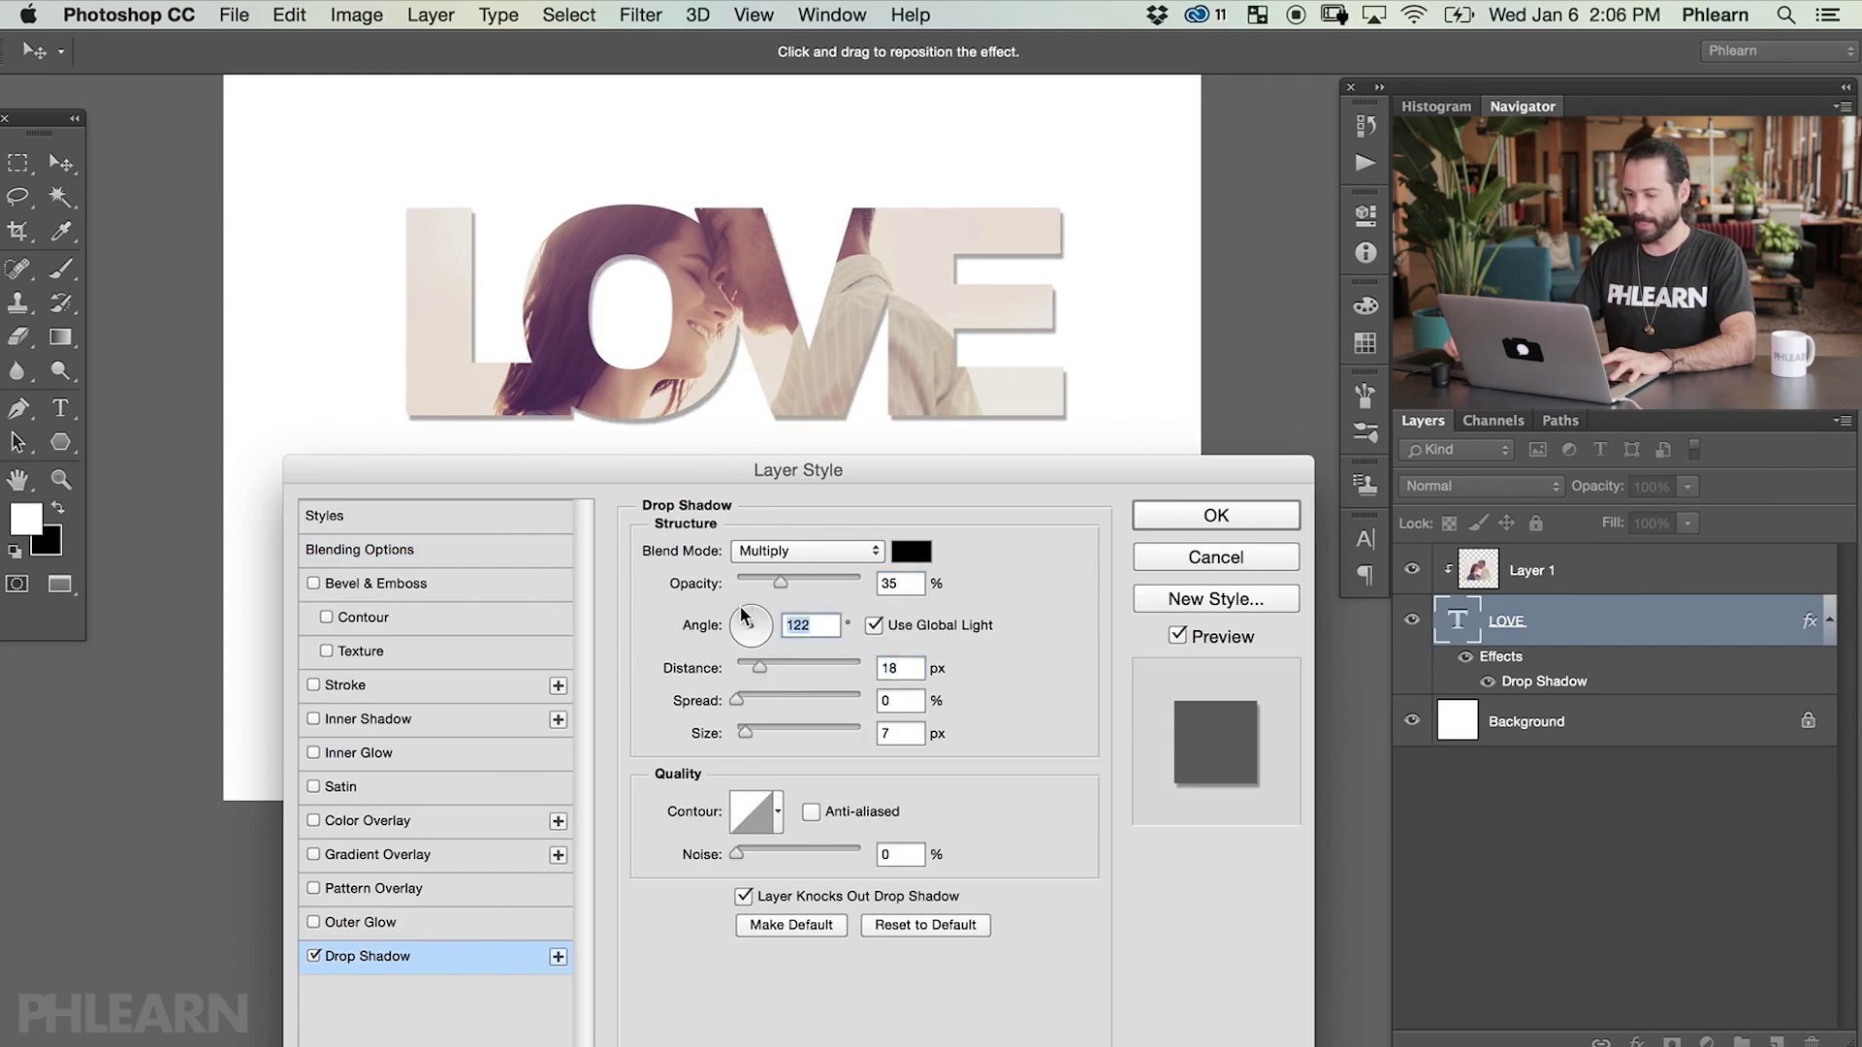
{"action": "mouse_move", "coordinate": [795, 579]}
{"action": "left_mouse_down"}
{"action": "mouse_move", "coordinate": [753, 580]}
{"action": "mouse_move", "coordinate": [796, 579]}
{"action": "left_mouse_up"}
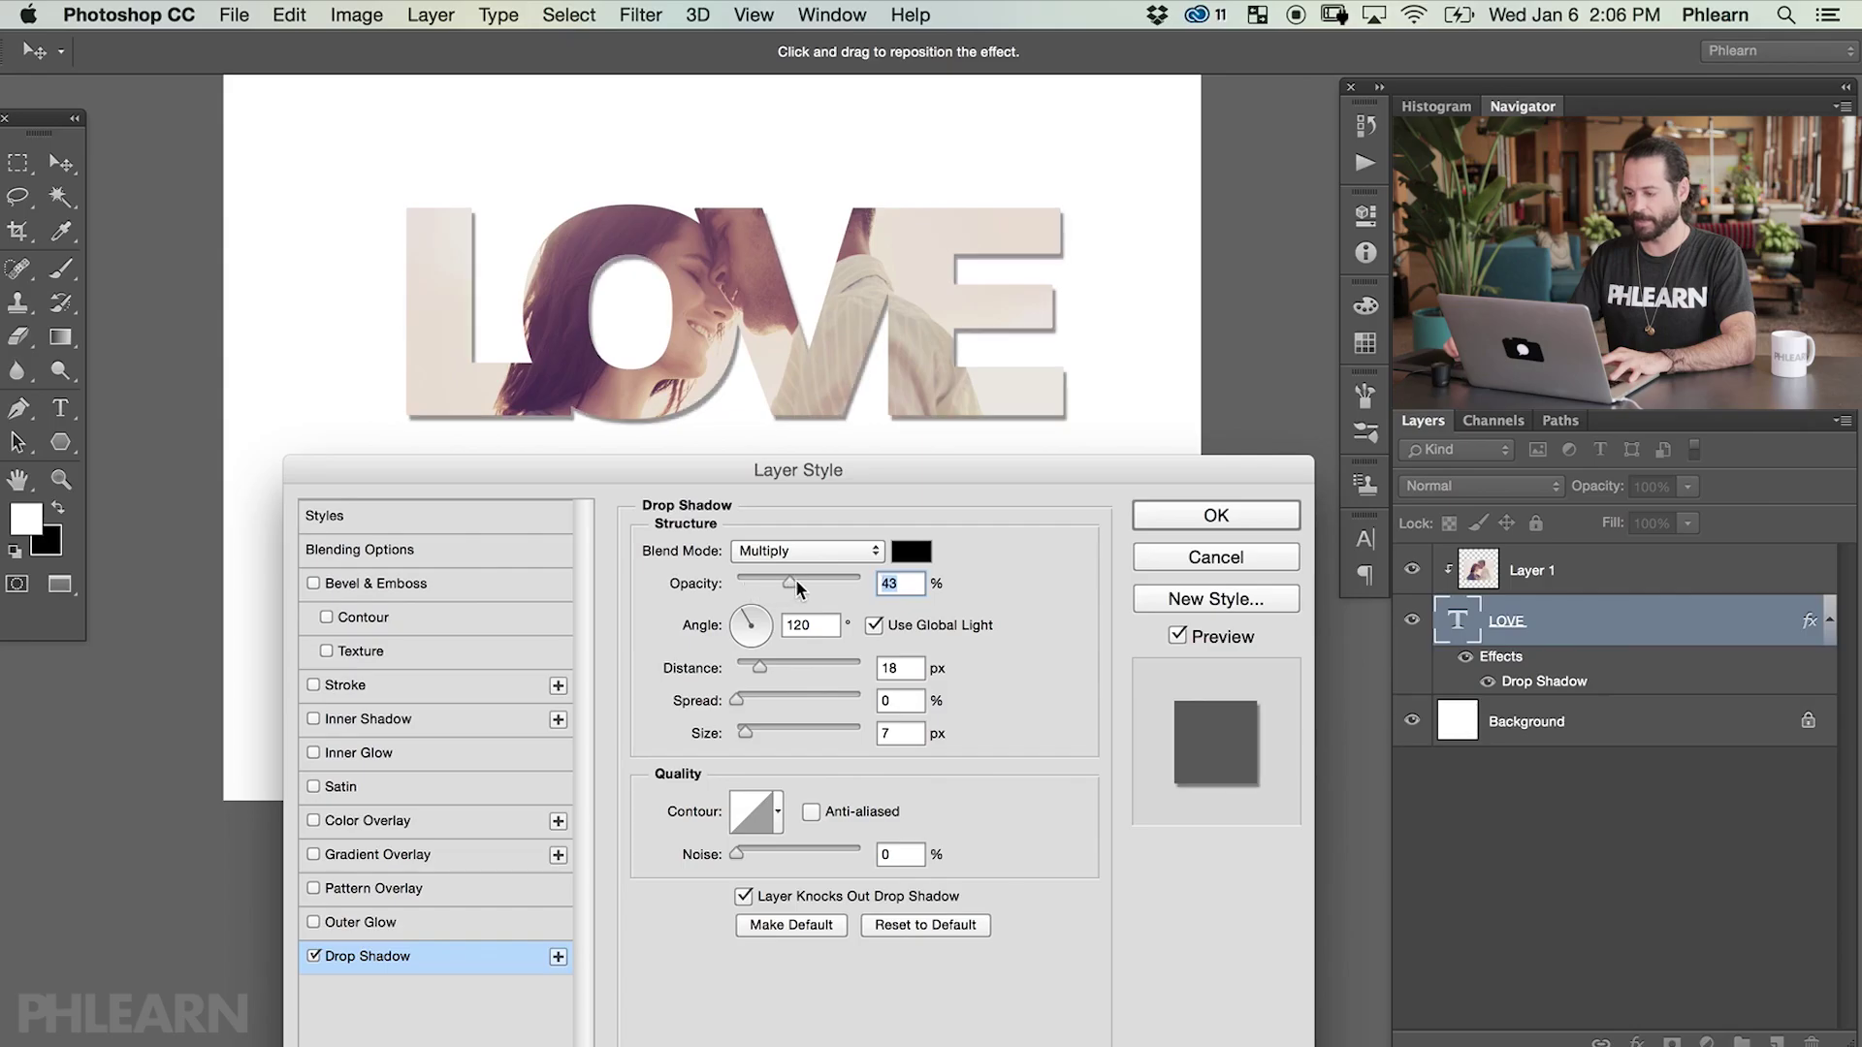
{"action": "left_click", "coordinate": [752, 729]}
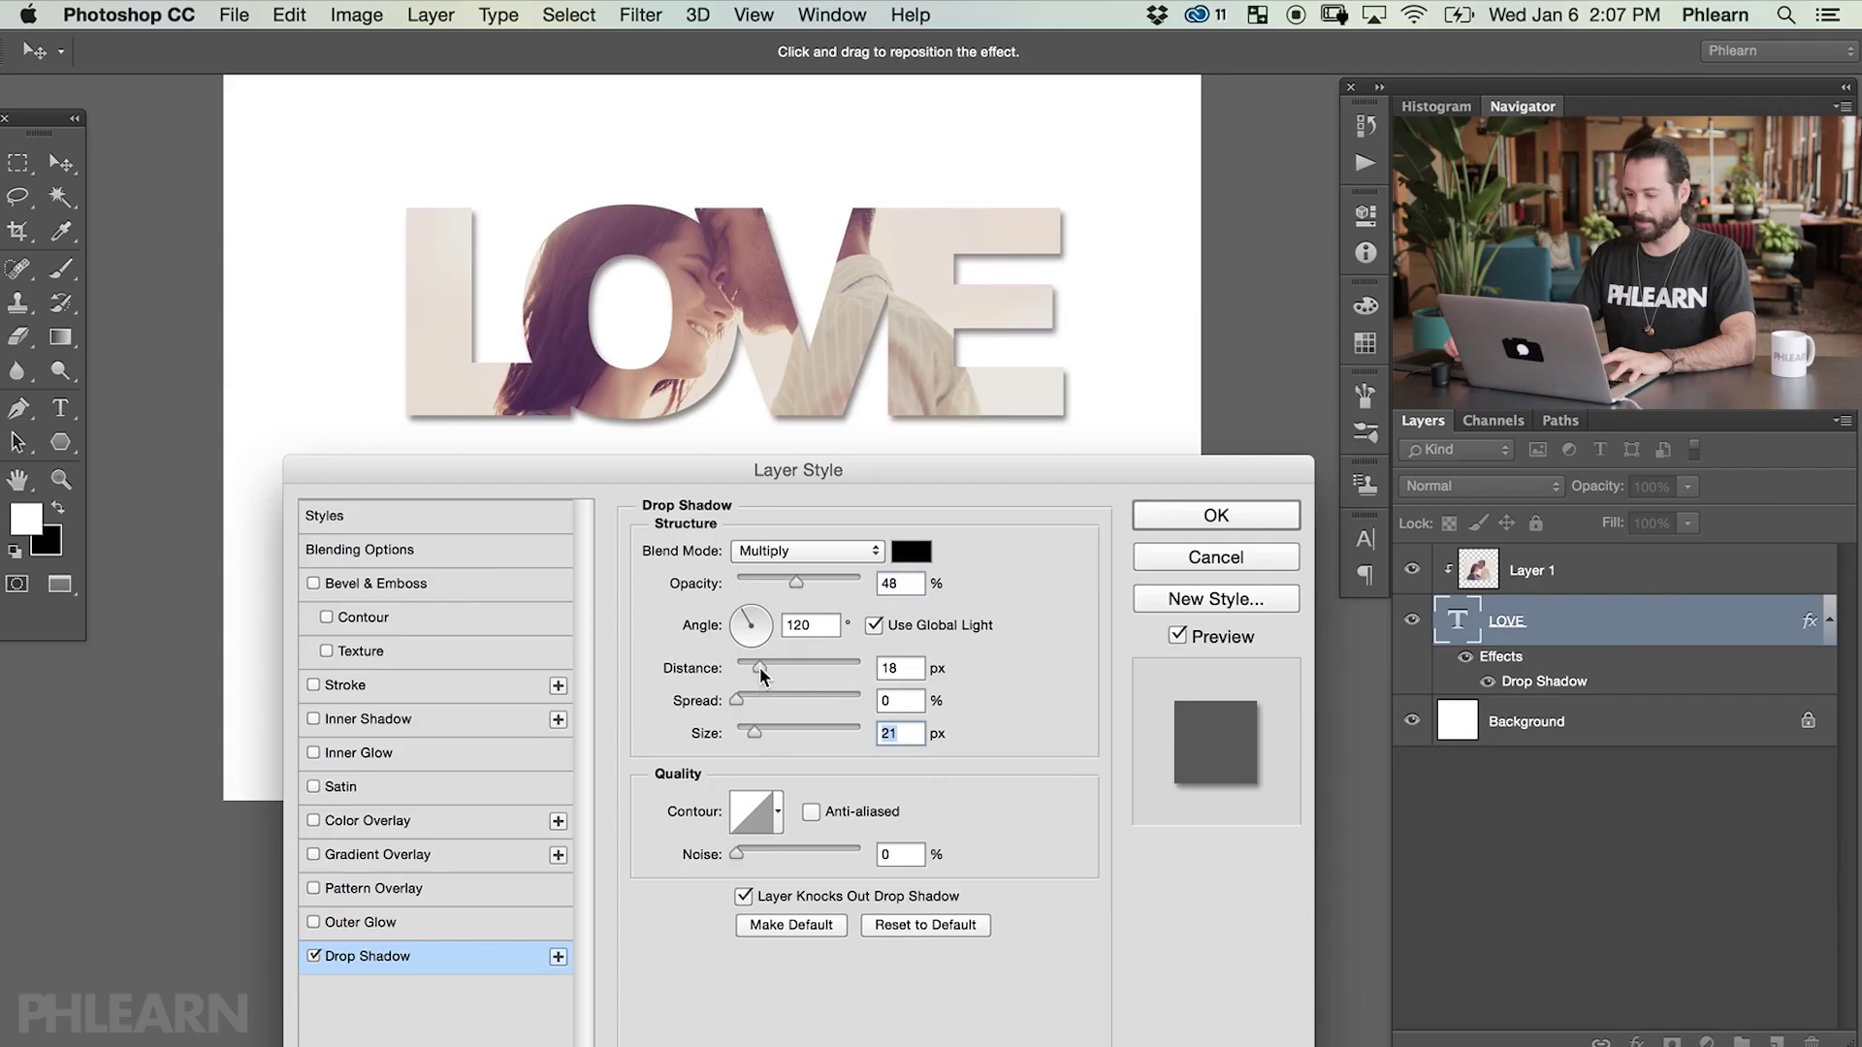
{"action": "left_click_drag", "start_coordinate": [759, 666], "coordinate": [750, 665]}
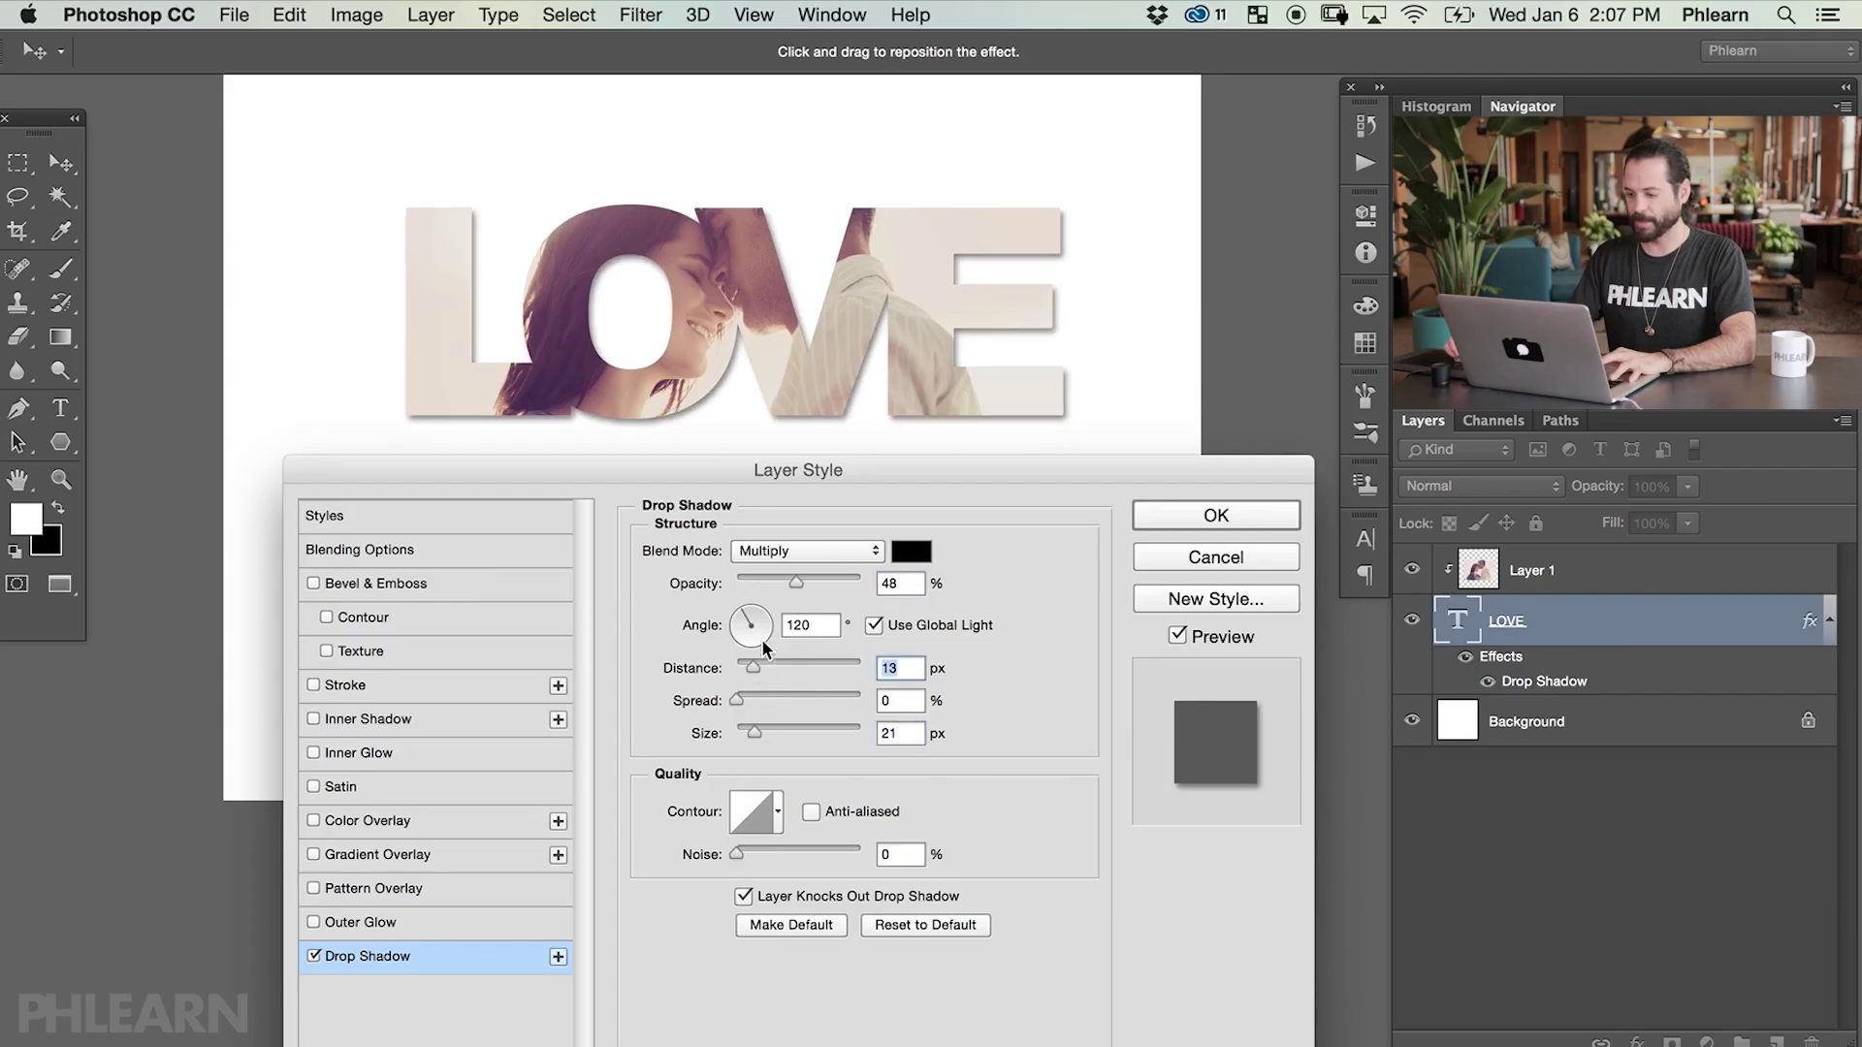
{"action": "left_click_drag", "start_coordinate": [793, 581], "coordinate": [772, 574]}
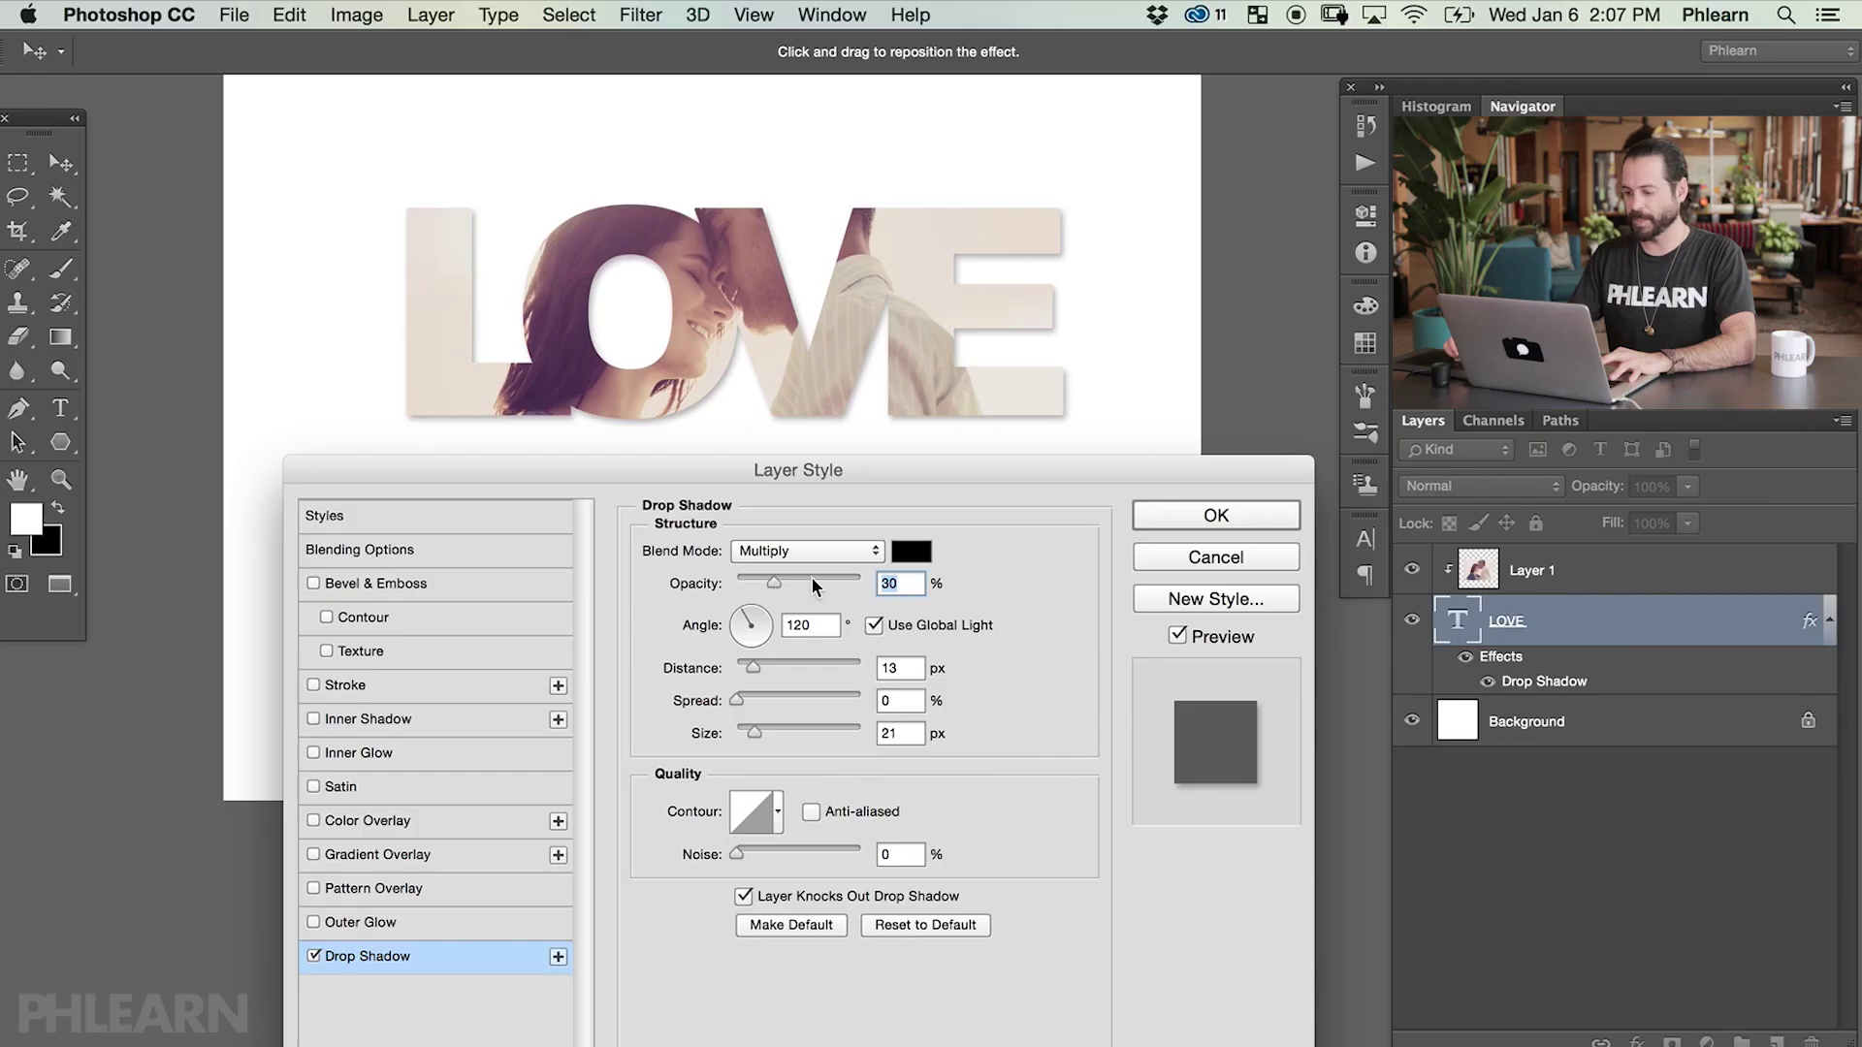
{"action": "left_click", "coordinate": [1203, 516]}
{"action": "scroll", "coordinate": [989, 553], "scroll_direction": "up", "scroll_amount": 3}
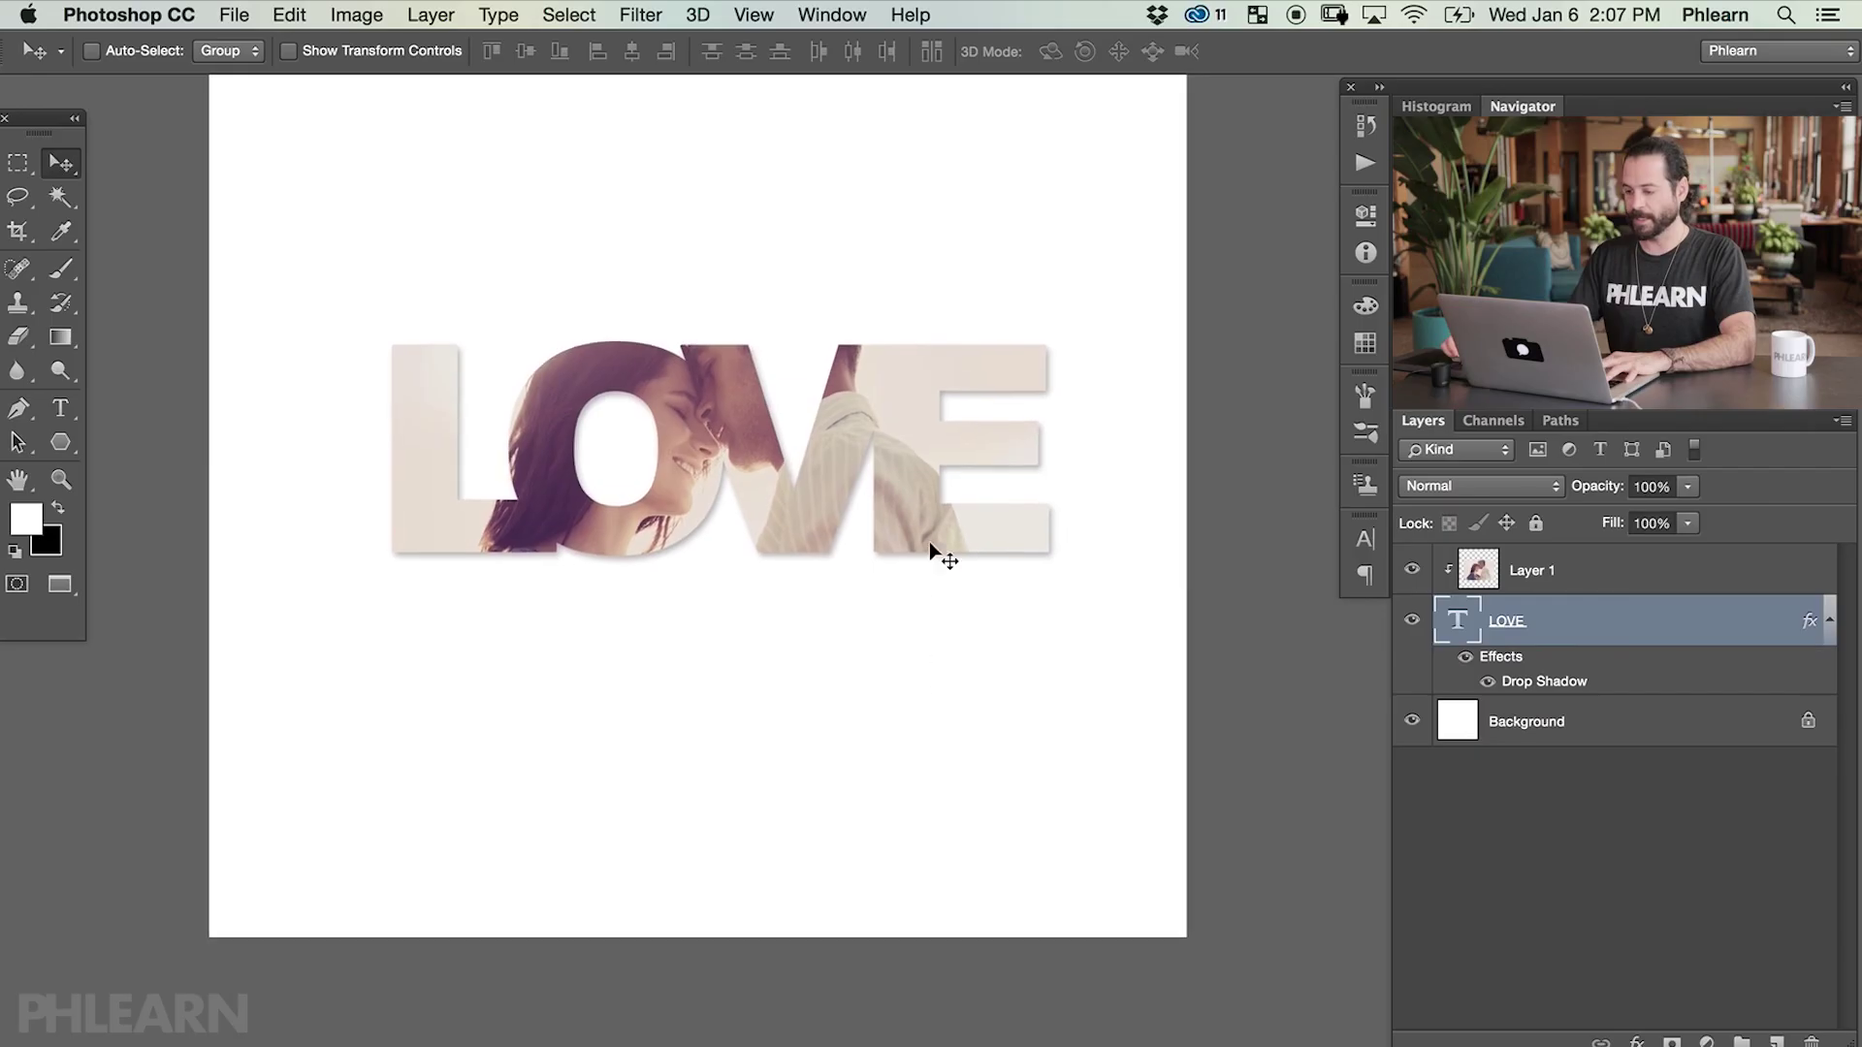
{"action": "left_click", "coordinate": [1465, 658]}
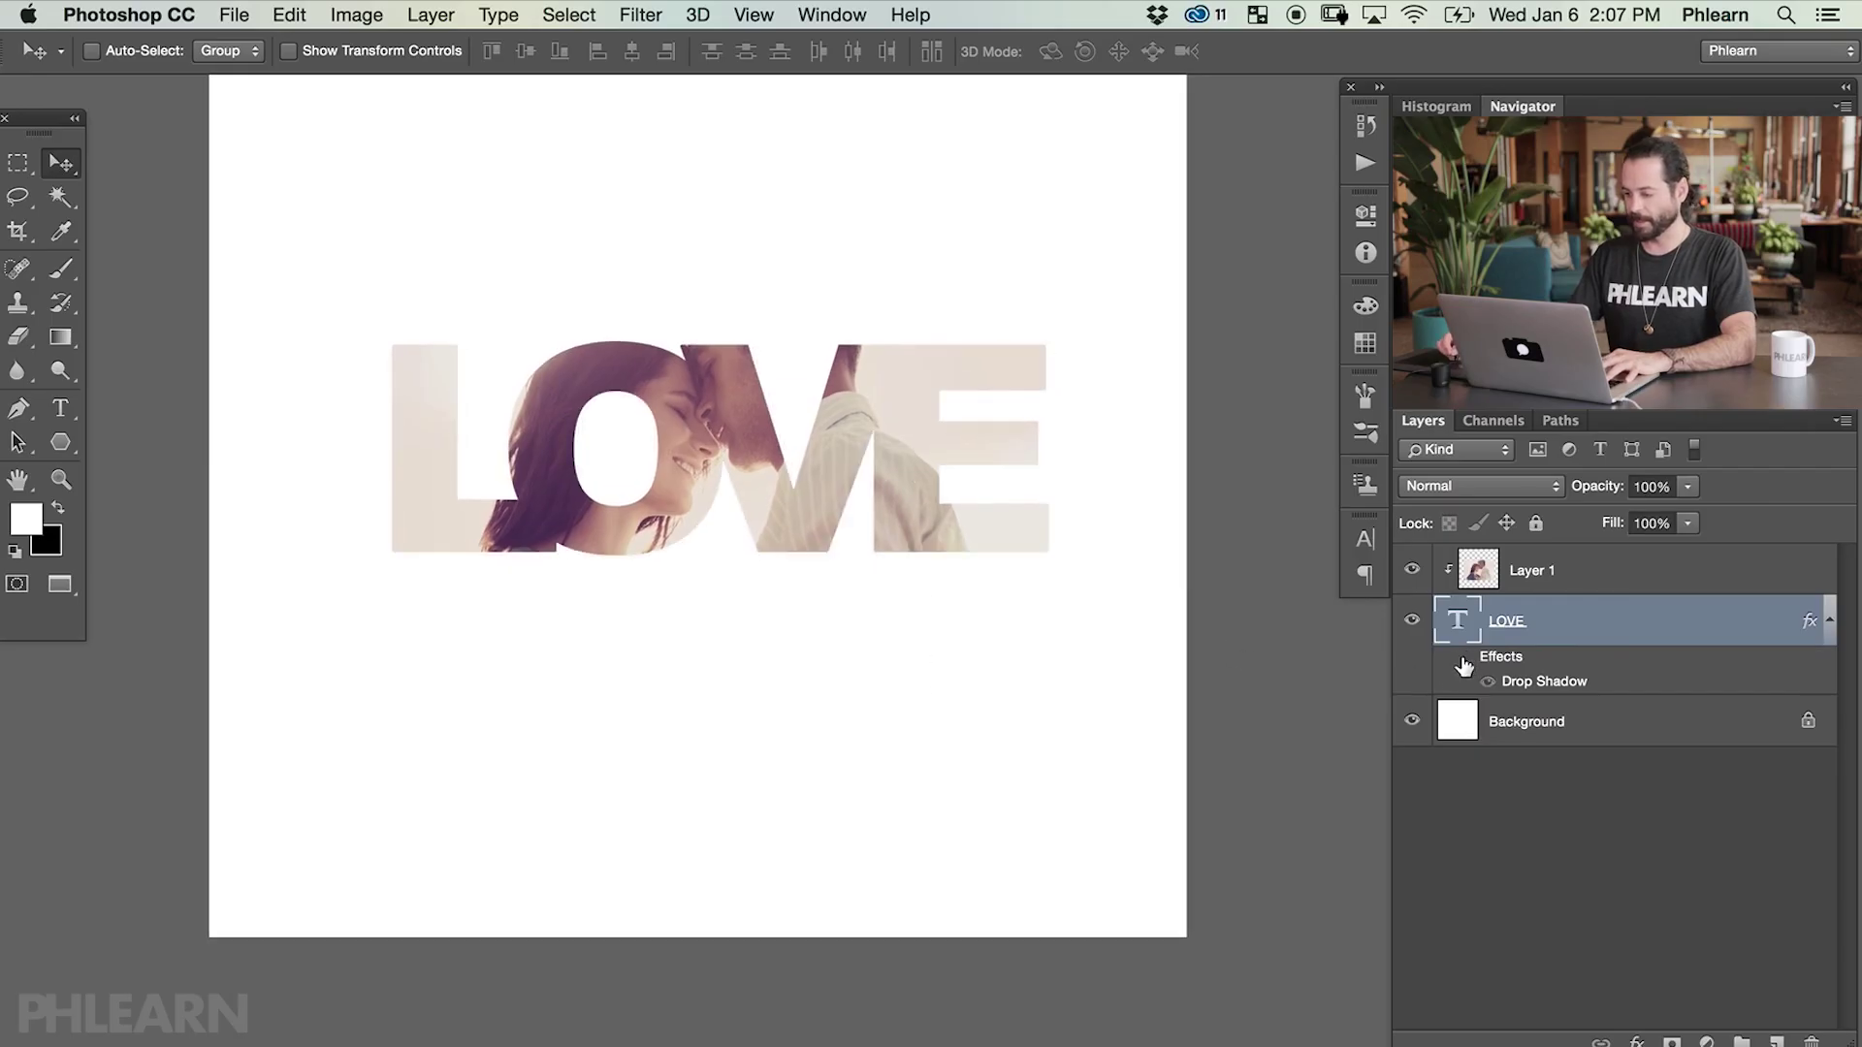
{"action": "left_click", "coordinate": [1463, 660]}
{"action": "left_click", "coordinate": [1463, 659]}
{"action": "left_click", "coordinate": [1463, 660]}
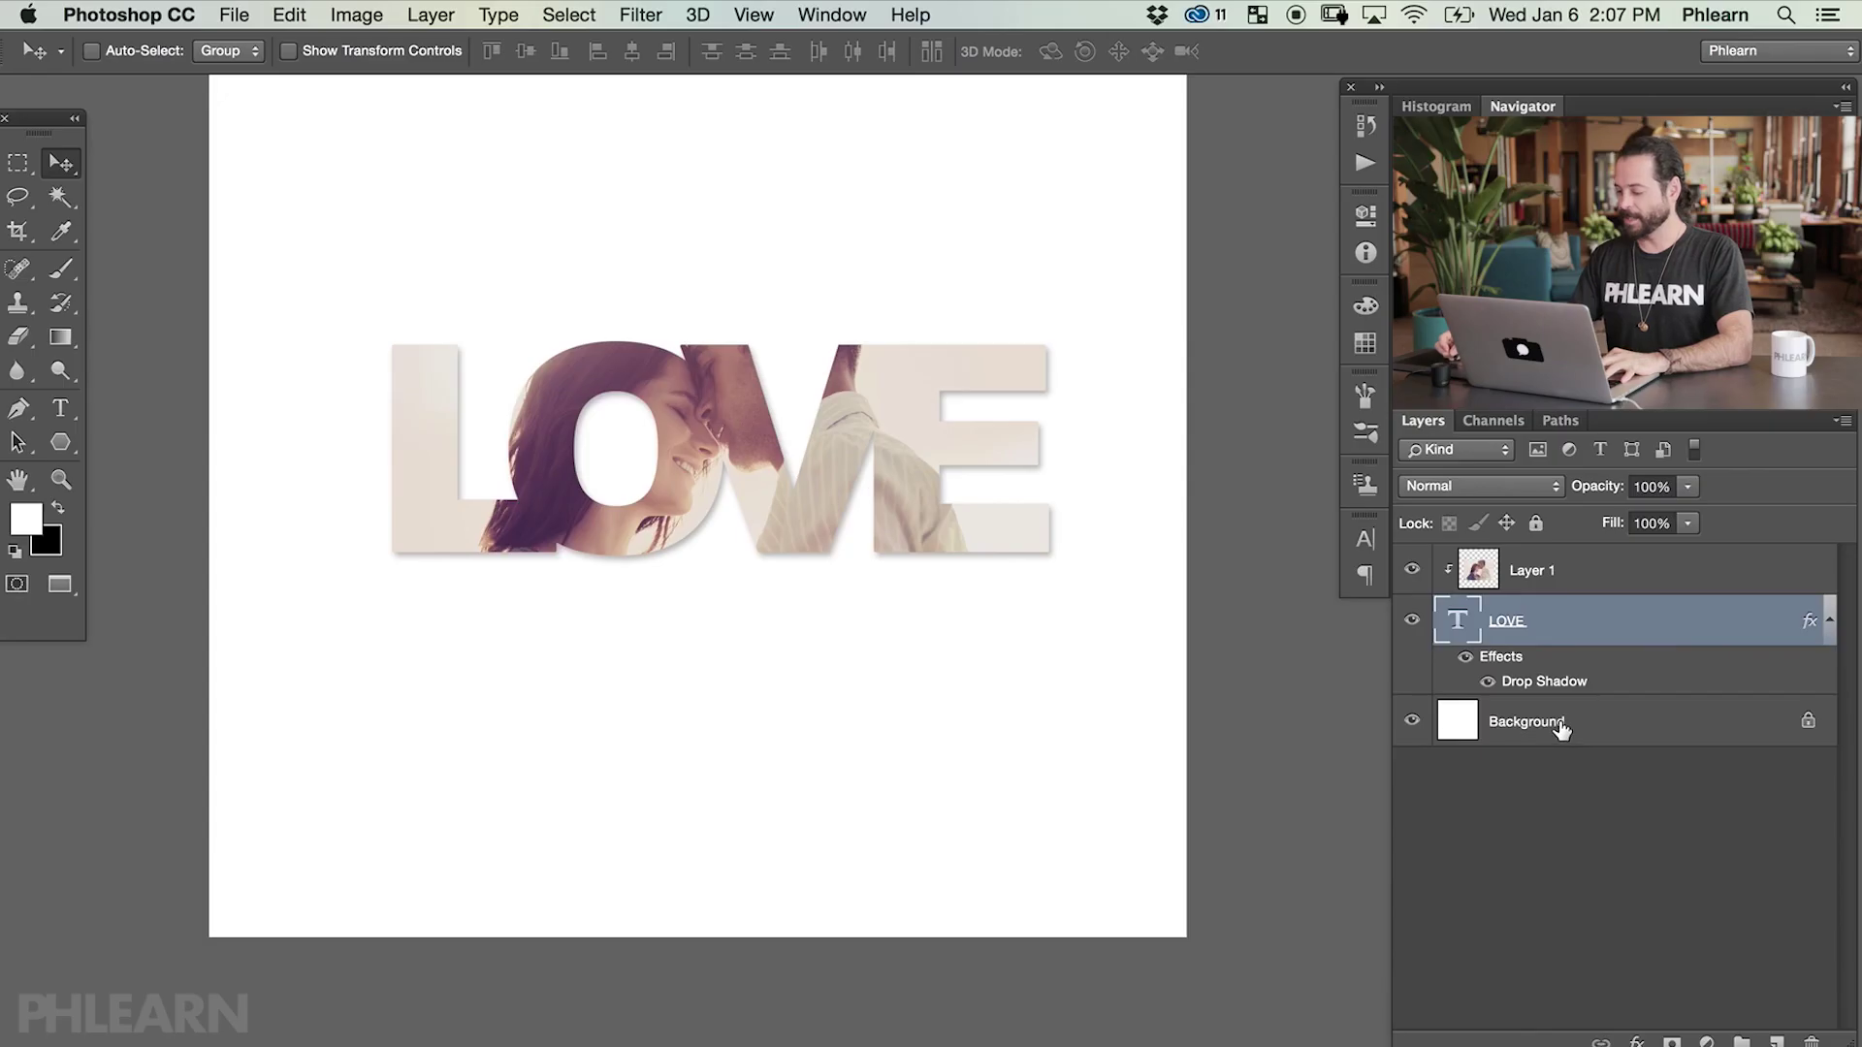
{"action": "left_click", "coordinate": [1561, 729]}
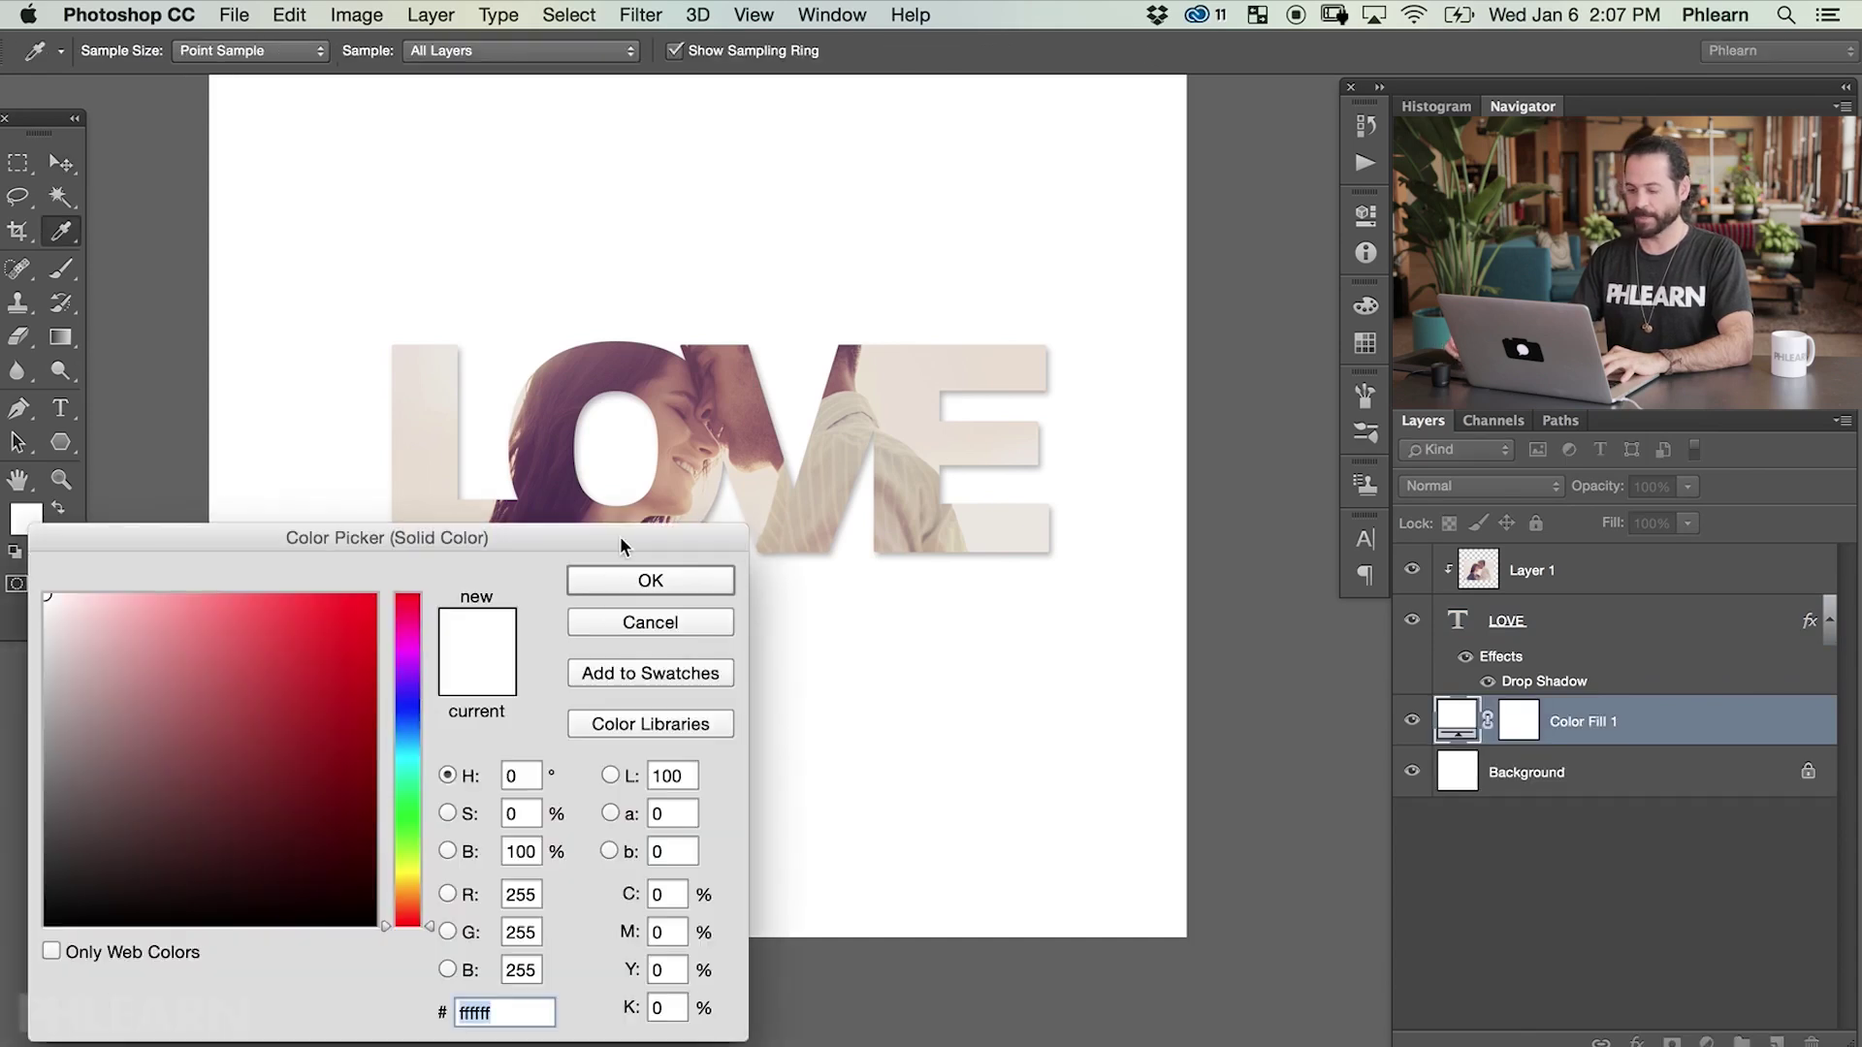
- Try light, deep and muted reds, then blues, as the fill colour in the Color Picker
{"action": "left_click_drag", "start_coordinate": [620, 537], "coordinate": [696, 469]}
{"action": "scroll", "coordinate": [790, 395], "scroll_direction": "down", "scroll_amount": 5}
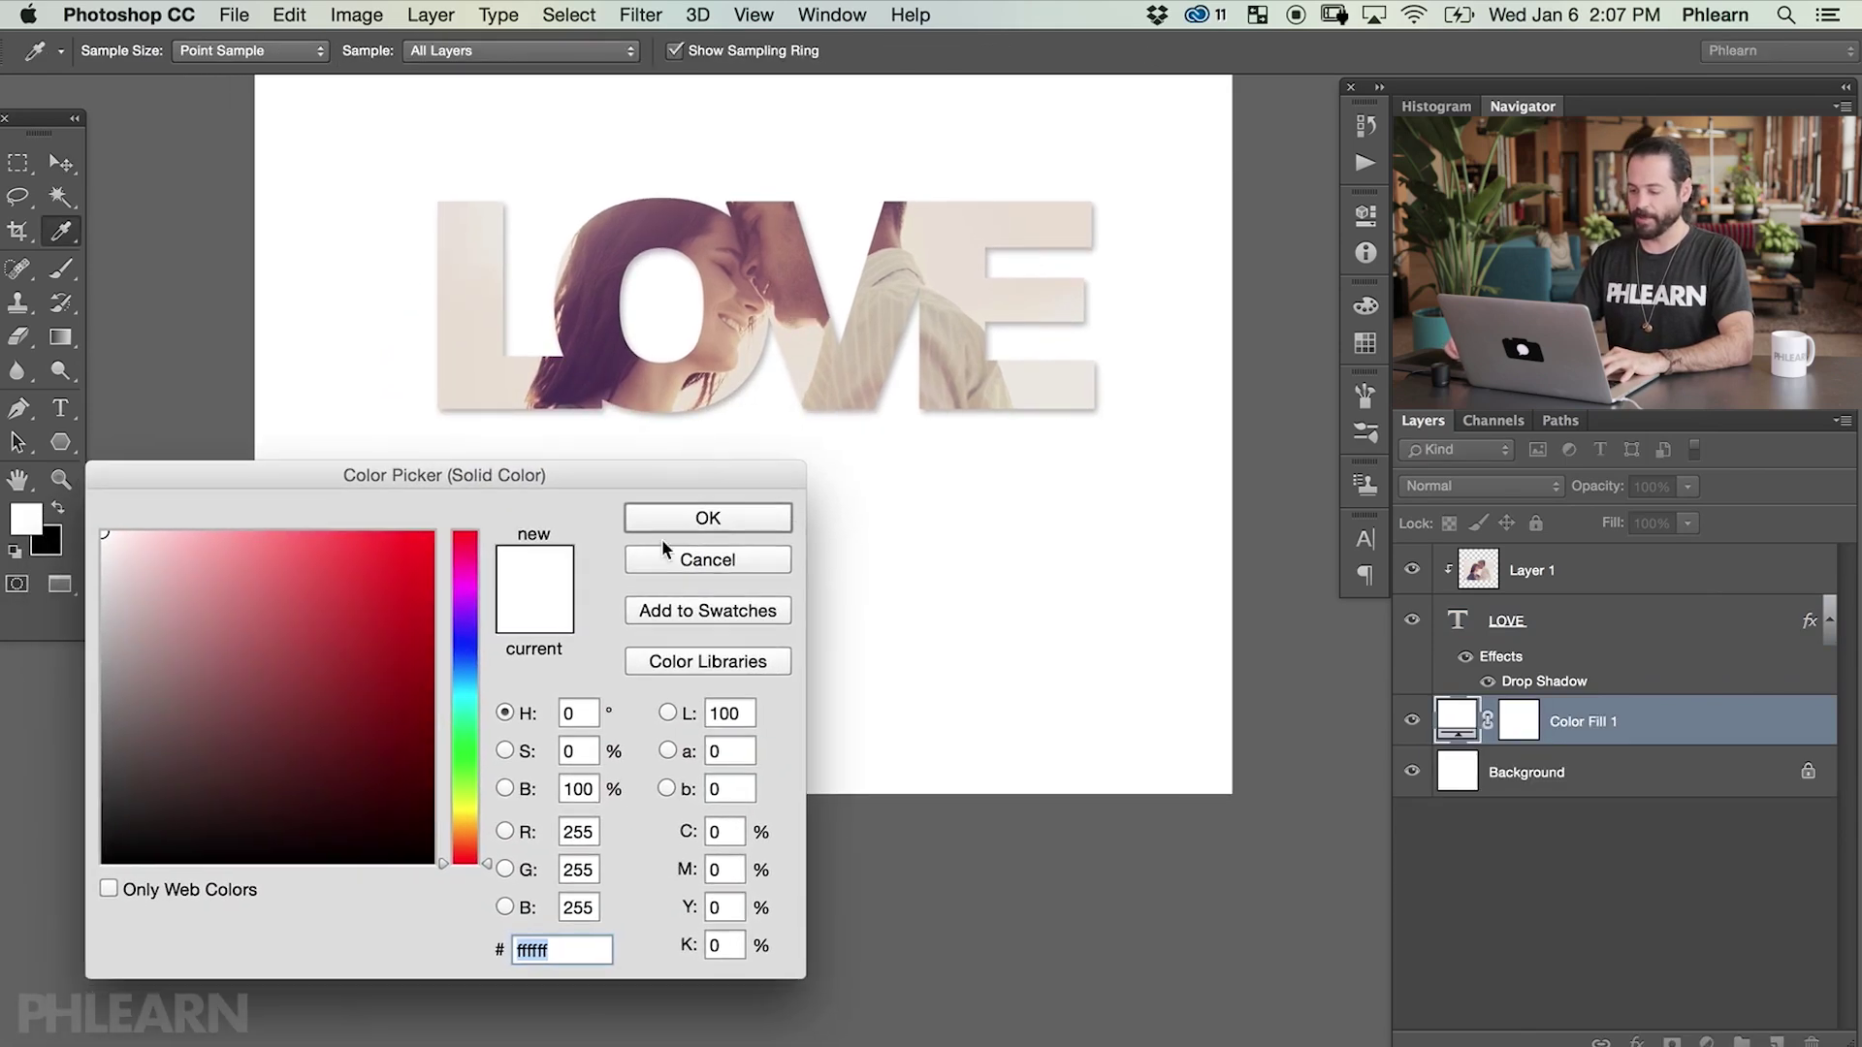
{"action": "left_click", "coordinate": [328, 597]}
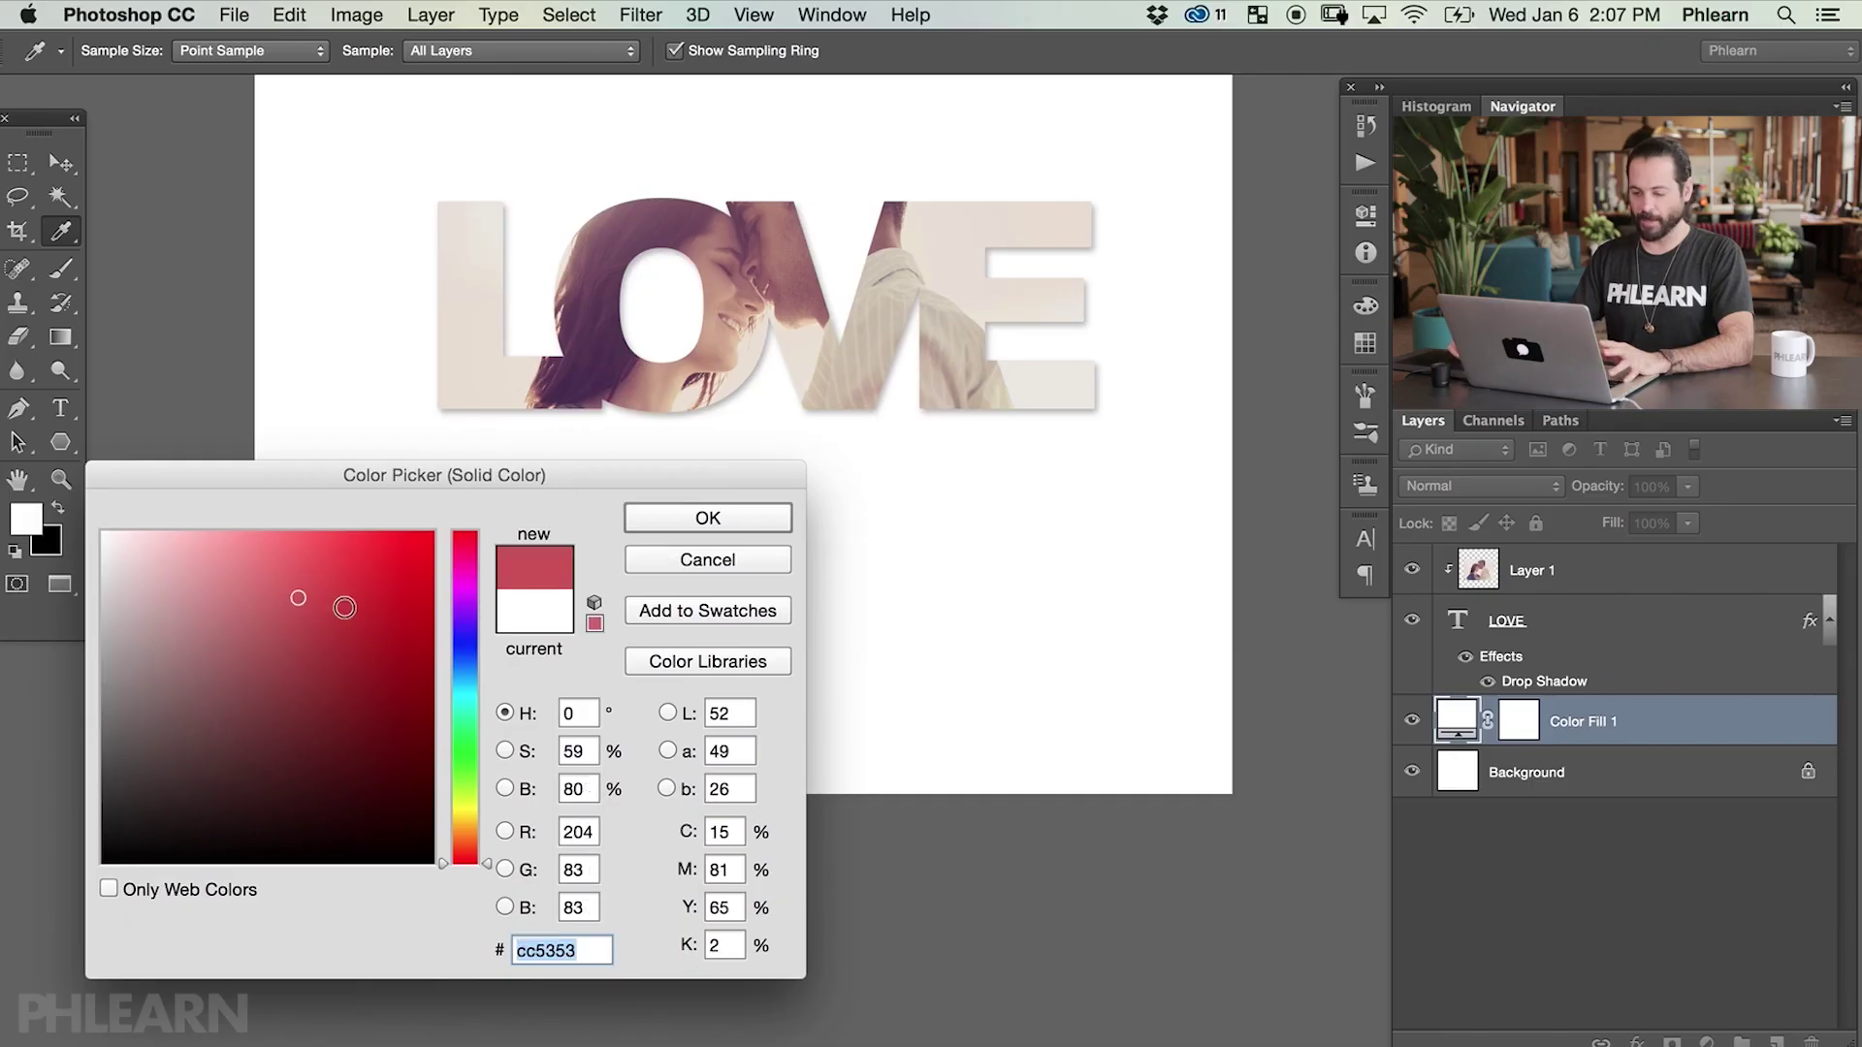
{"action": "left_click", "coordinate": [328, 635]}
{"action": "left_click", "coordinate": [254, 671]}
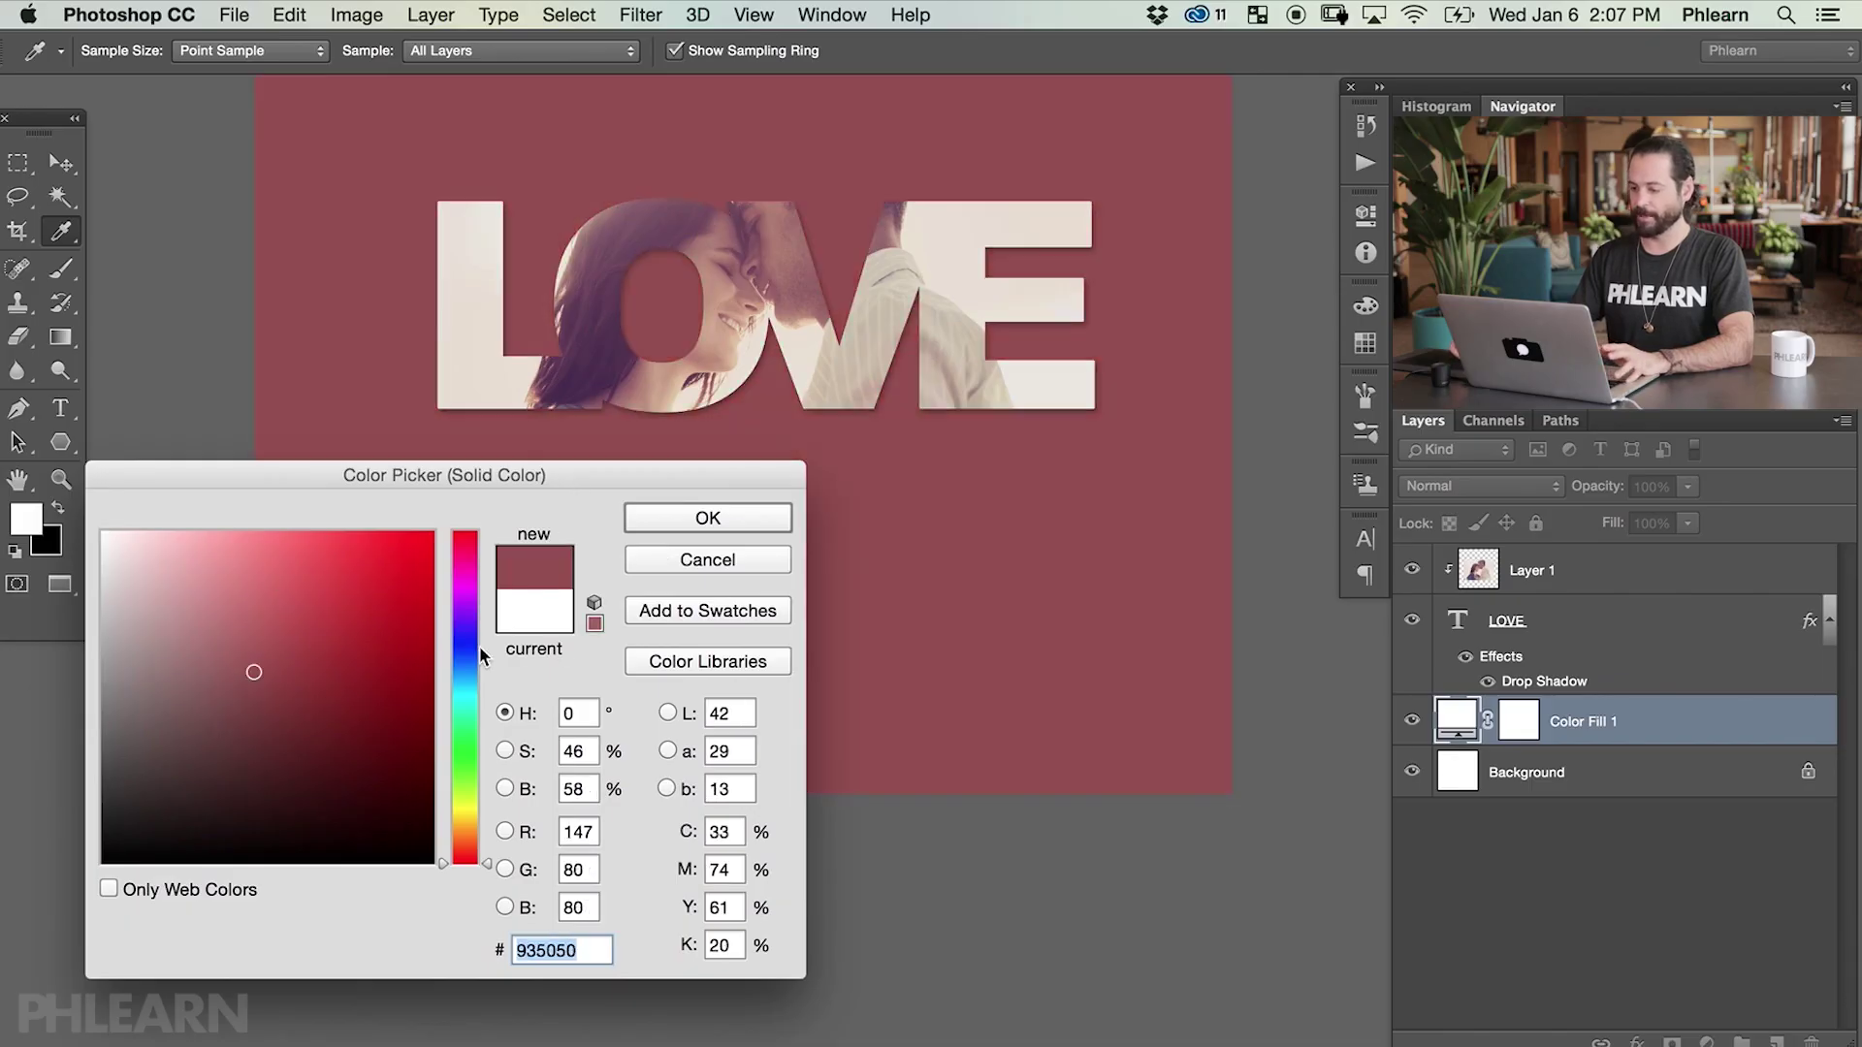
{"action": "left_click", "coordinate": [467, 638]}
{"action": "left_click", "coordinate": [339, 666]}
{"action": "left_click", "coordinate": [266, 638]}
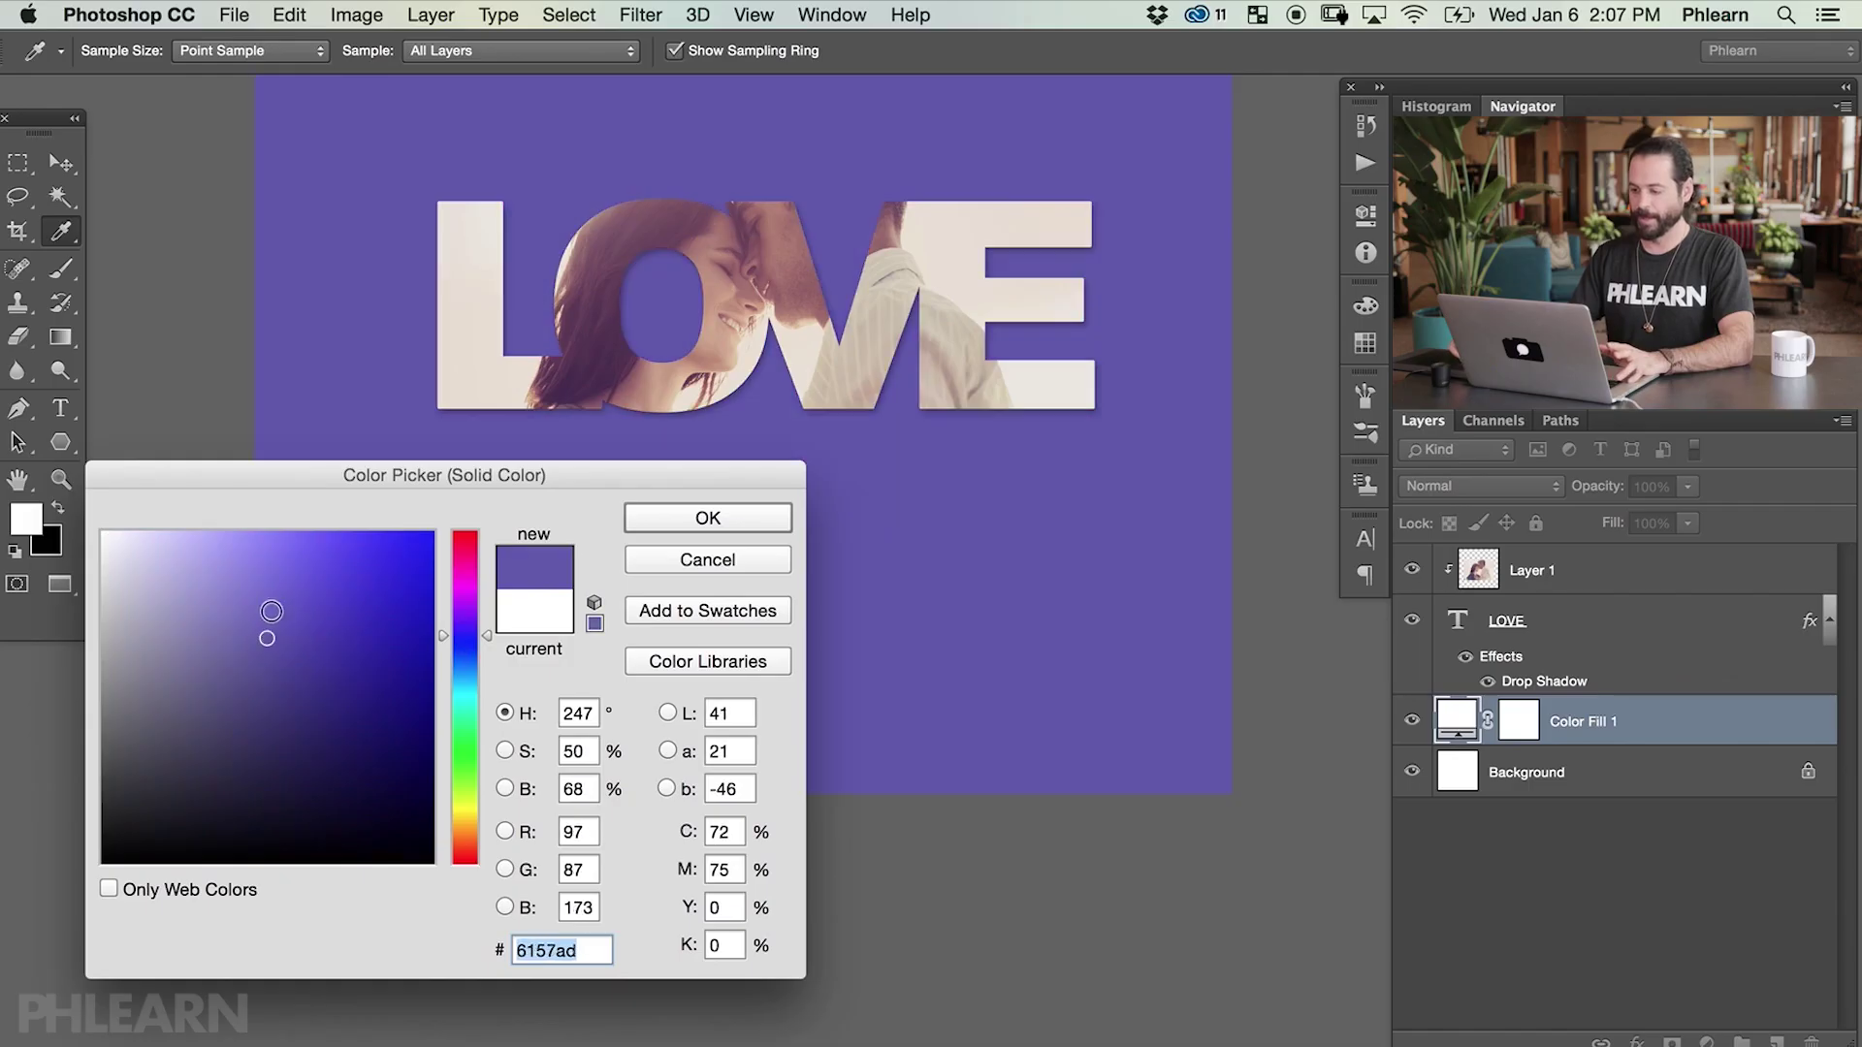
- Sample cream, tan and dusty pink tones from the couple photo for the fill
{"action": "left_click", "coordinate": [490, 396]}
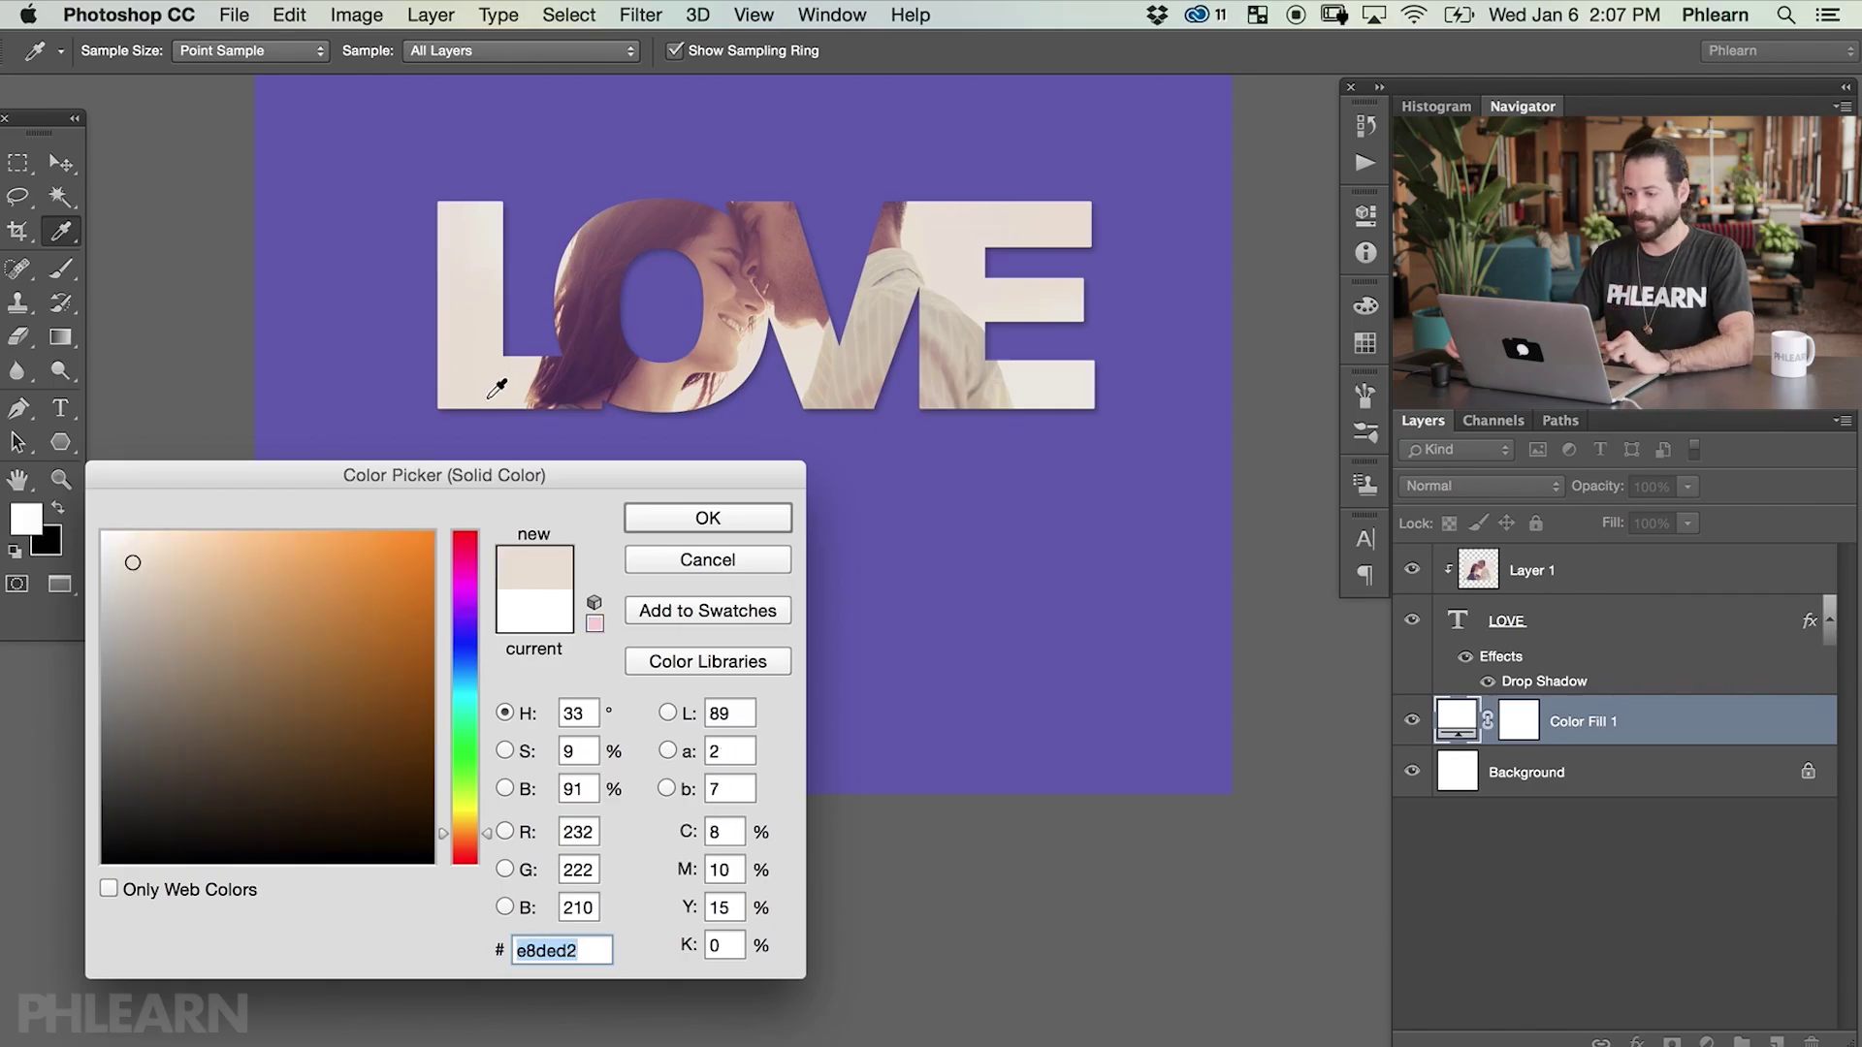
{"action": "left_click", "coordinate": [755, 348]}
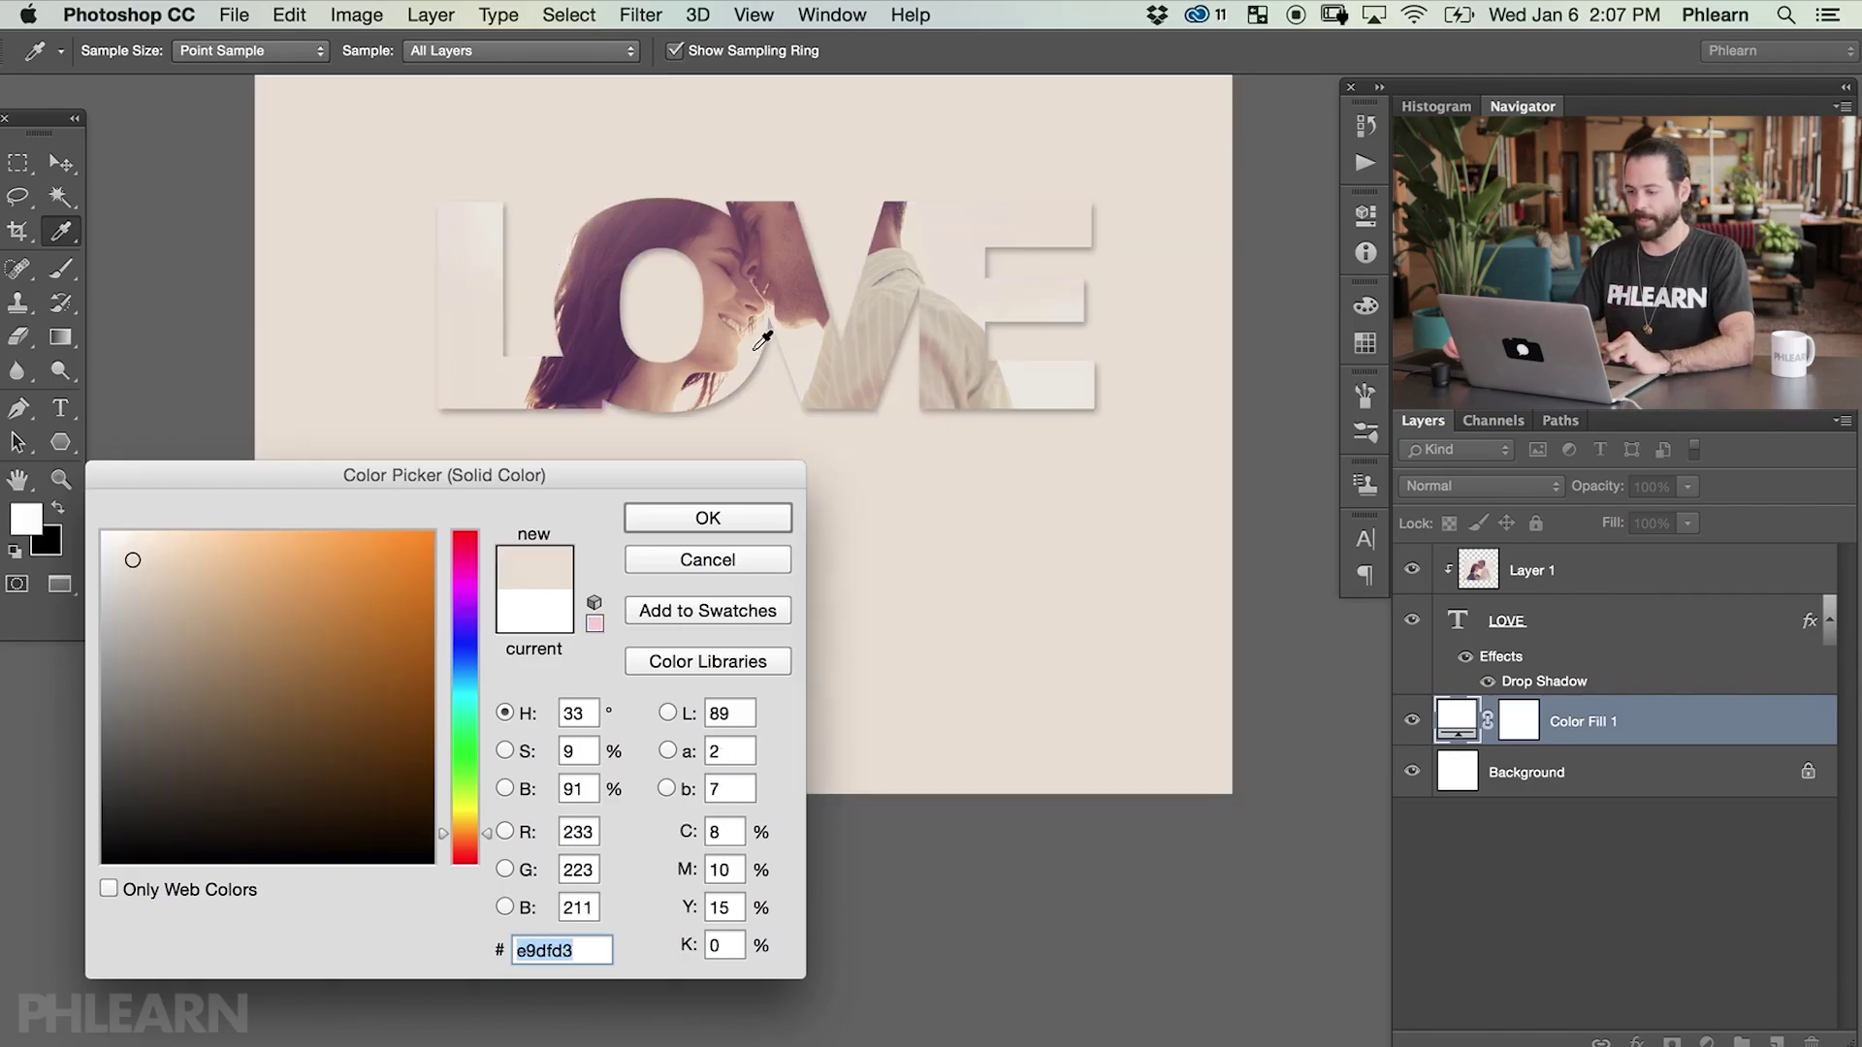
{"action": "left_click", "coordinate": [894, 240]}
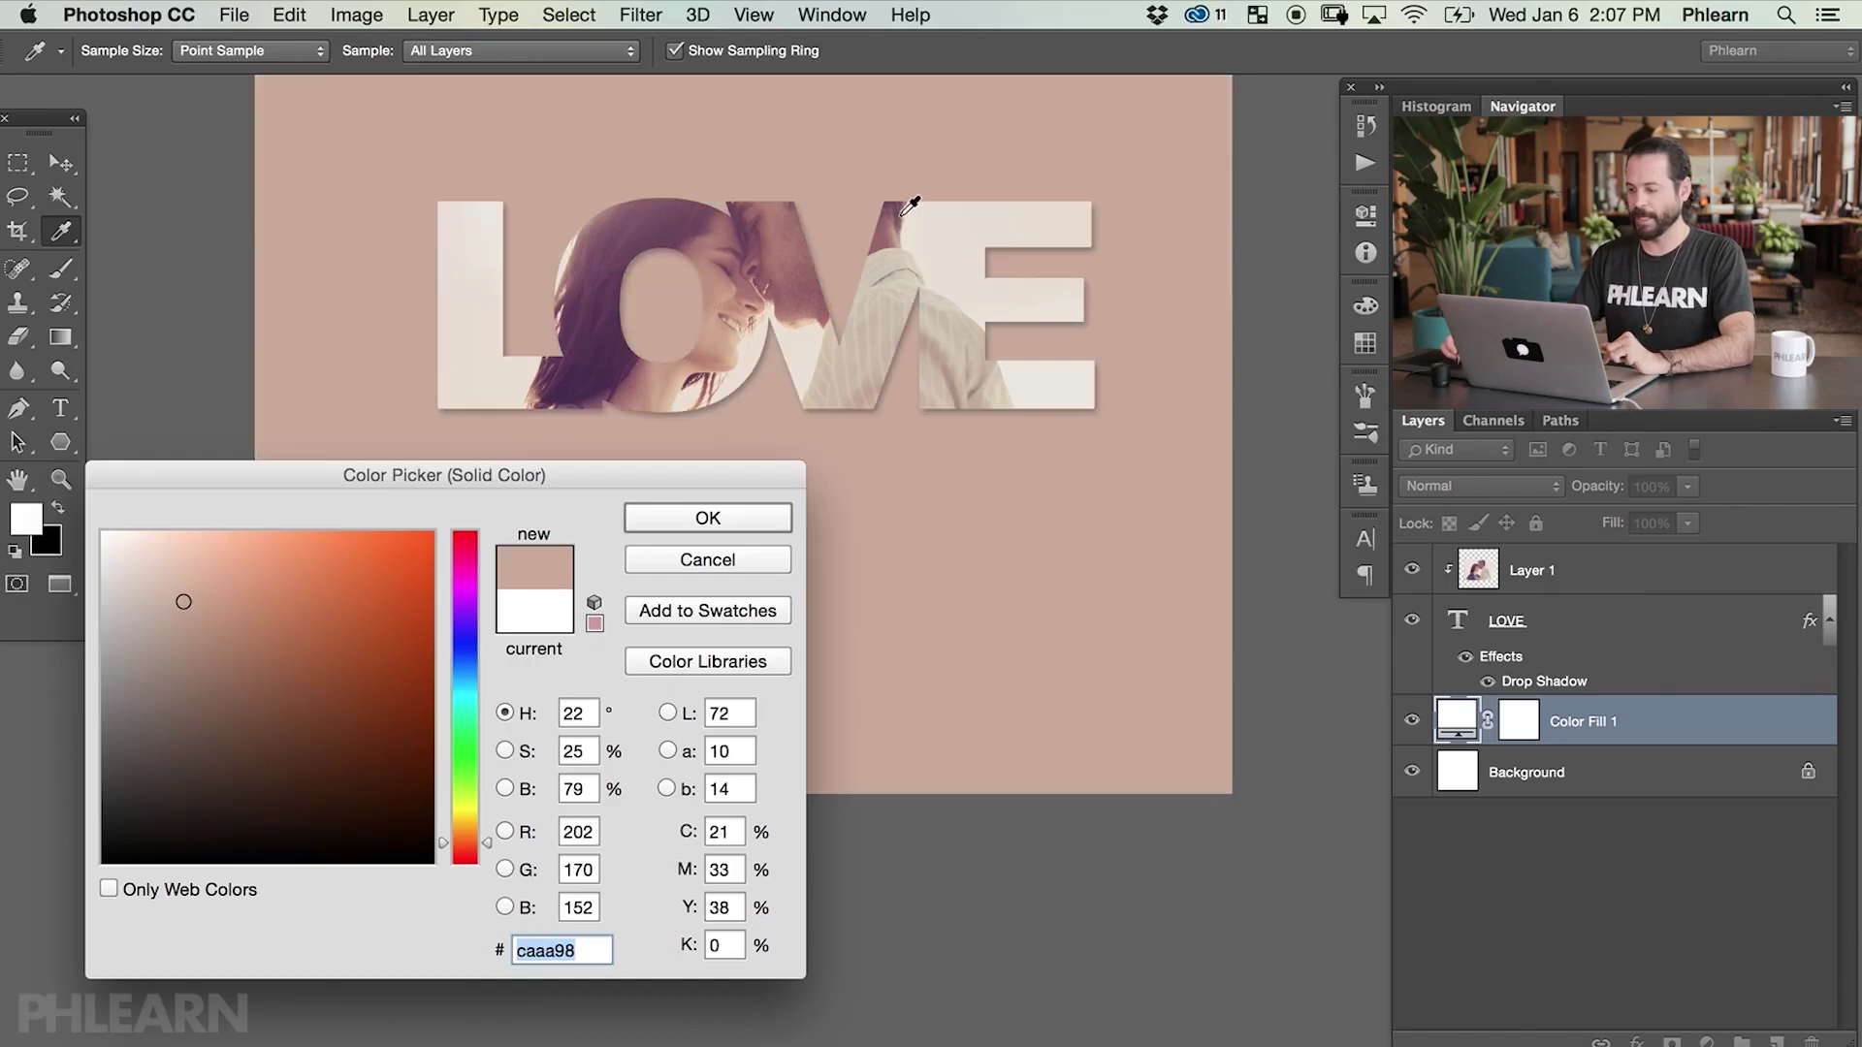
{"action": "left_click", "coordinate": [902, 219]}
{"action": "left_click", "coordinate": [908, 232]}
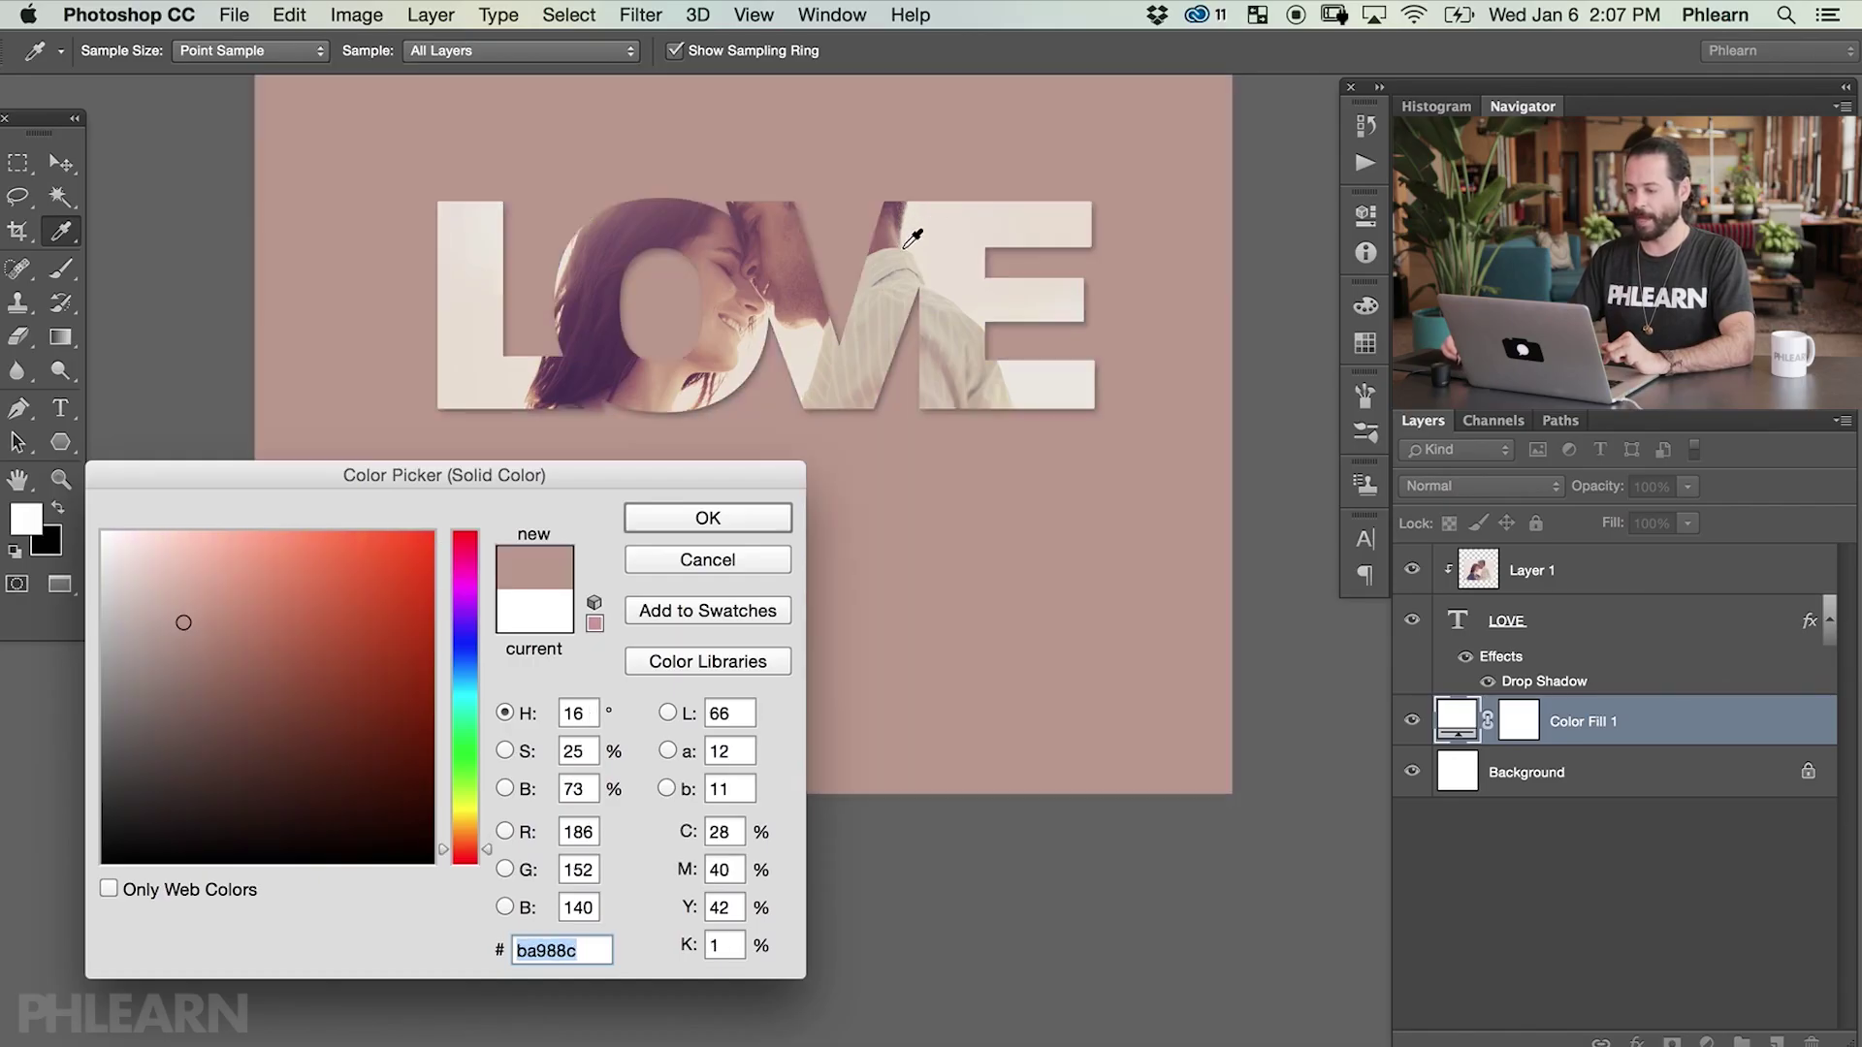
{"action": "left_click", "coordinate": [939, 242]}
{"action": "left_click", "coordinate": [982, 289]}
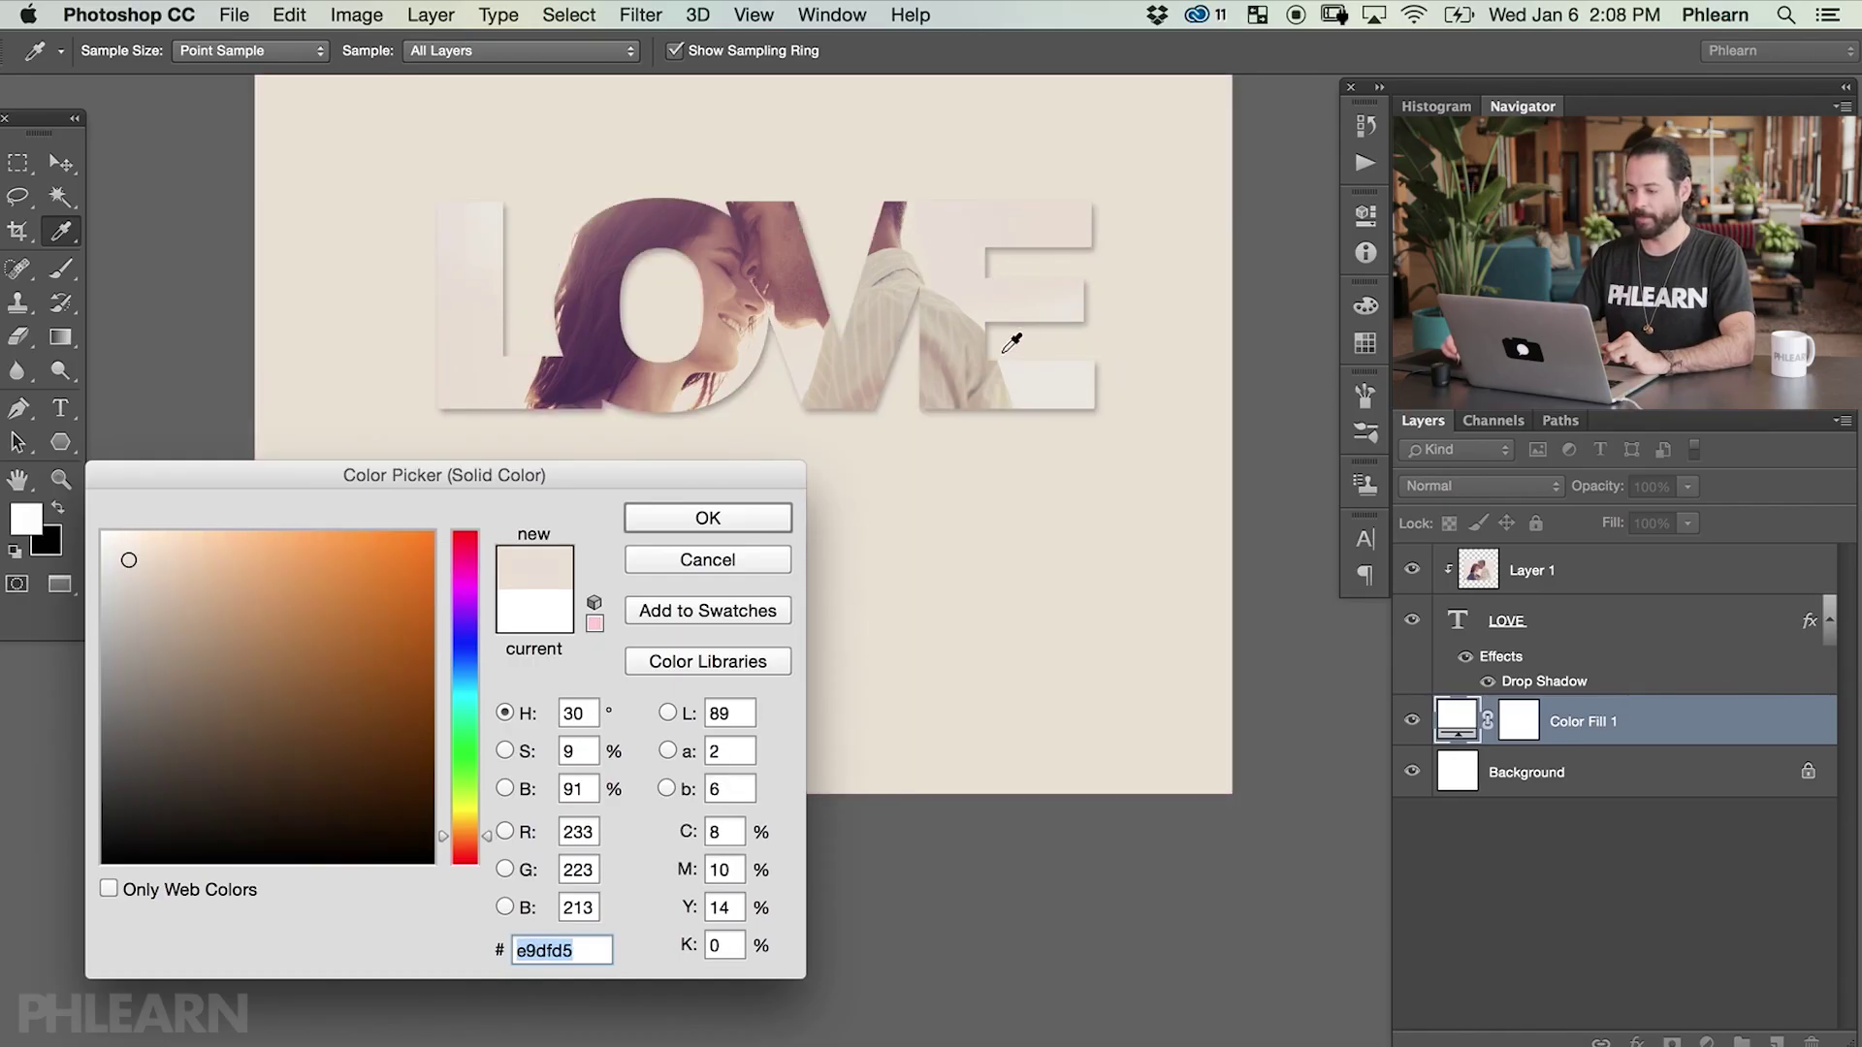
{"action": "left_click", "coordinate": [1004, 380]}
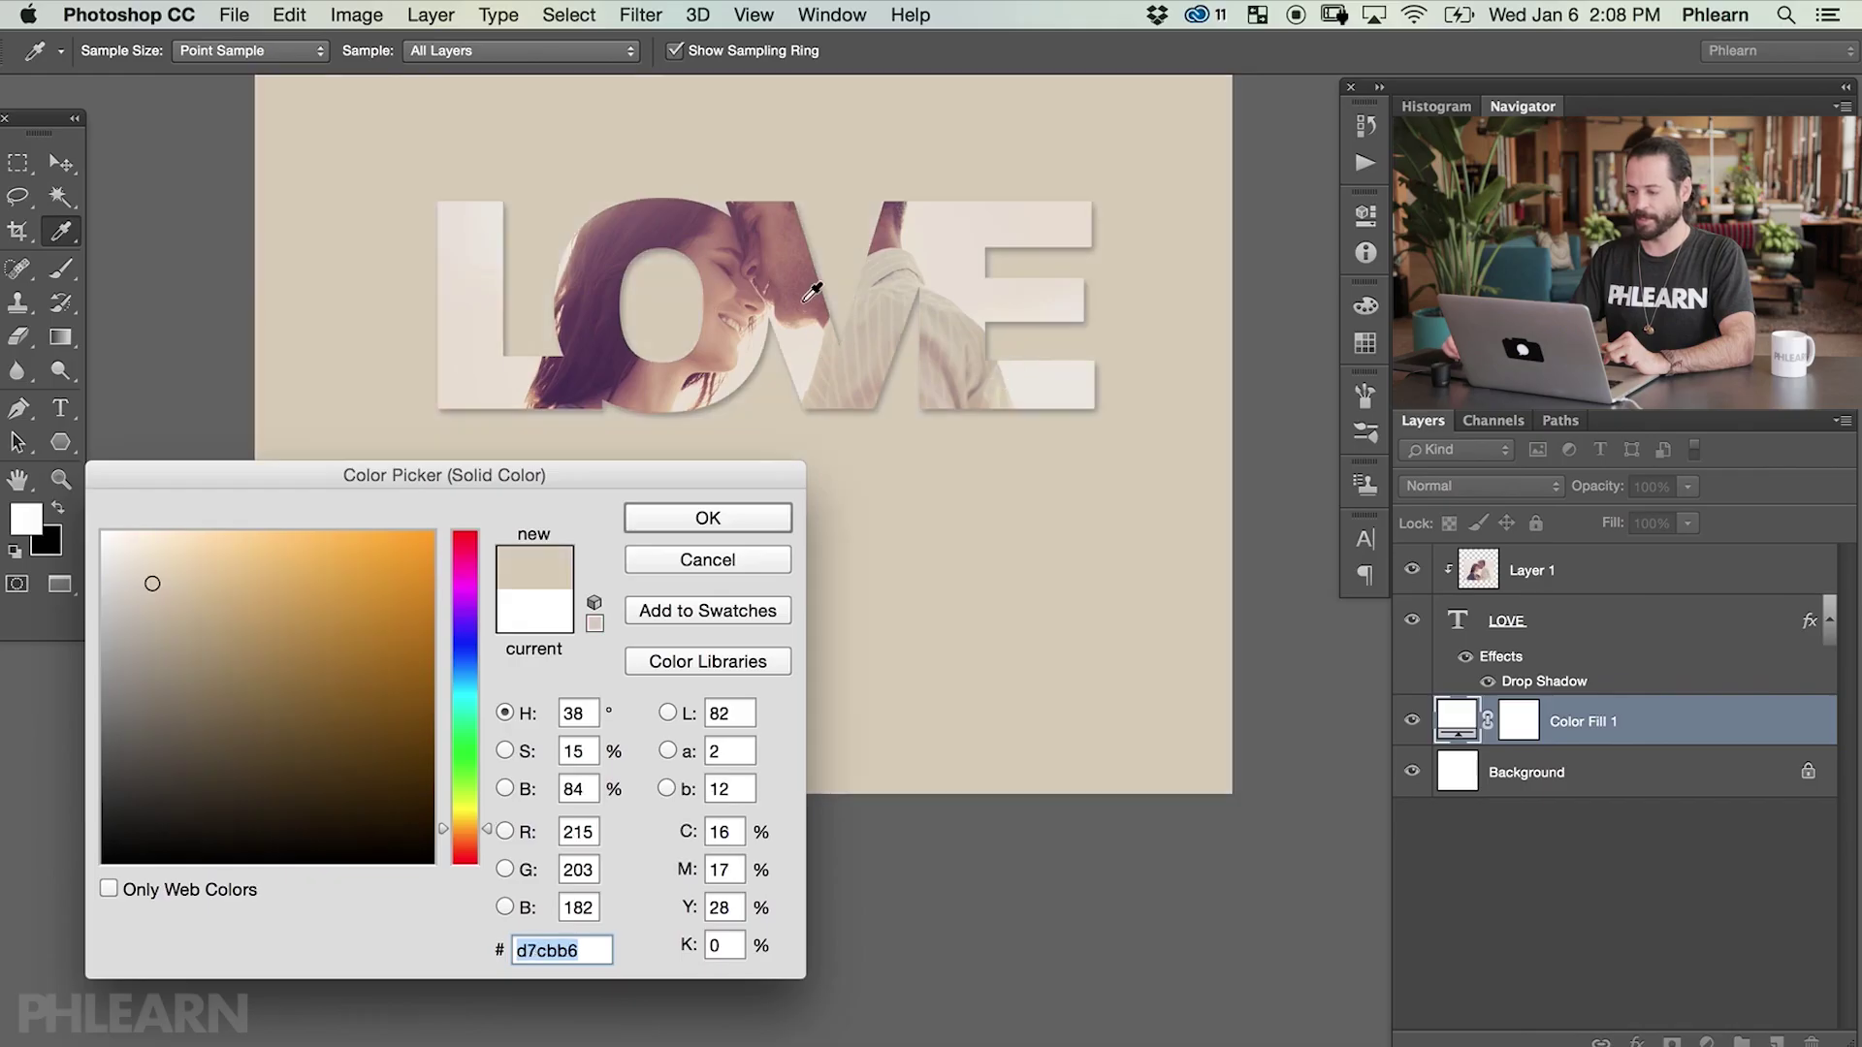
{"action": "left_click", "coordinate": [806, 323]}
{"action": "left_click", "coordinate": [804, 326]}
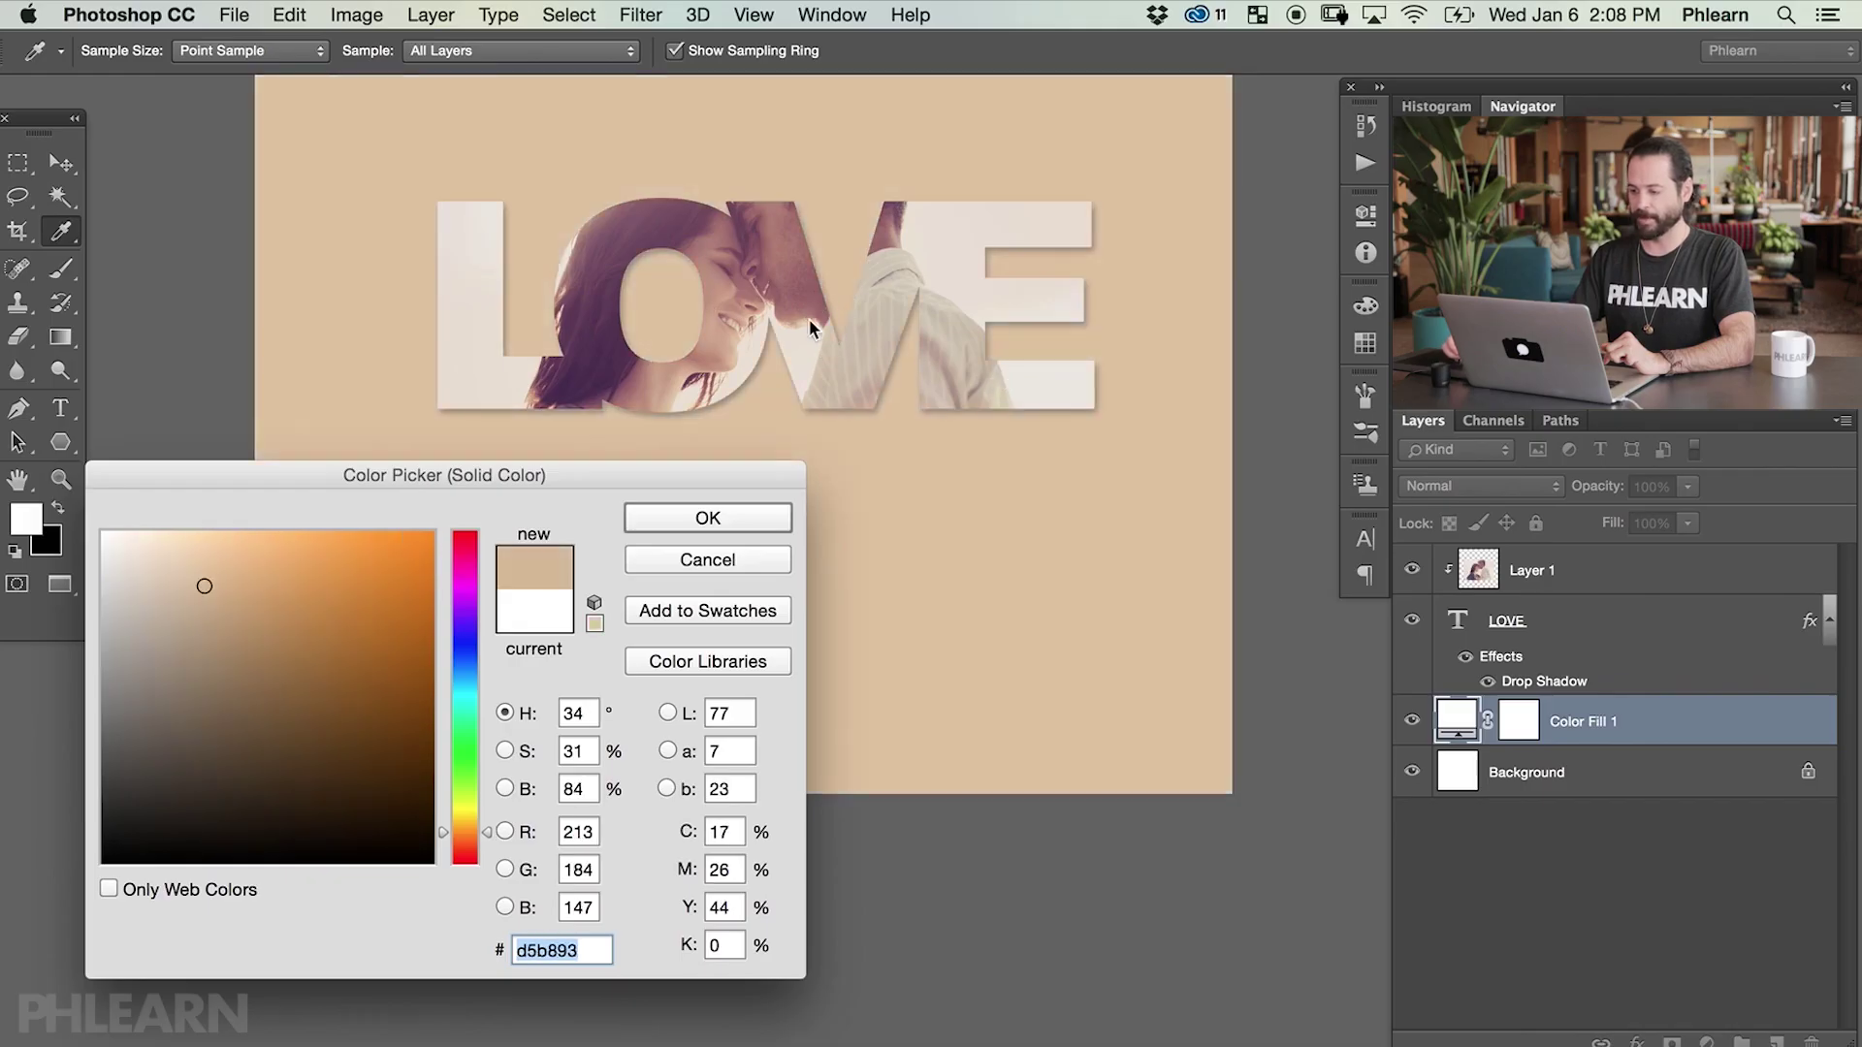
{"action": "left_click", "coordinate": [778, 340]}
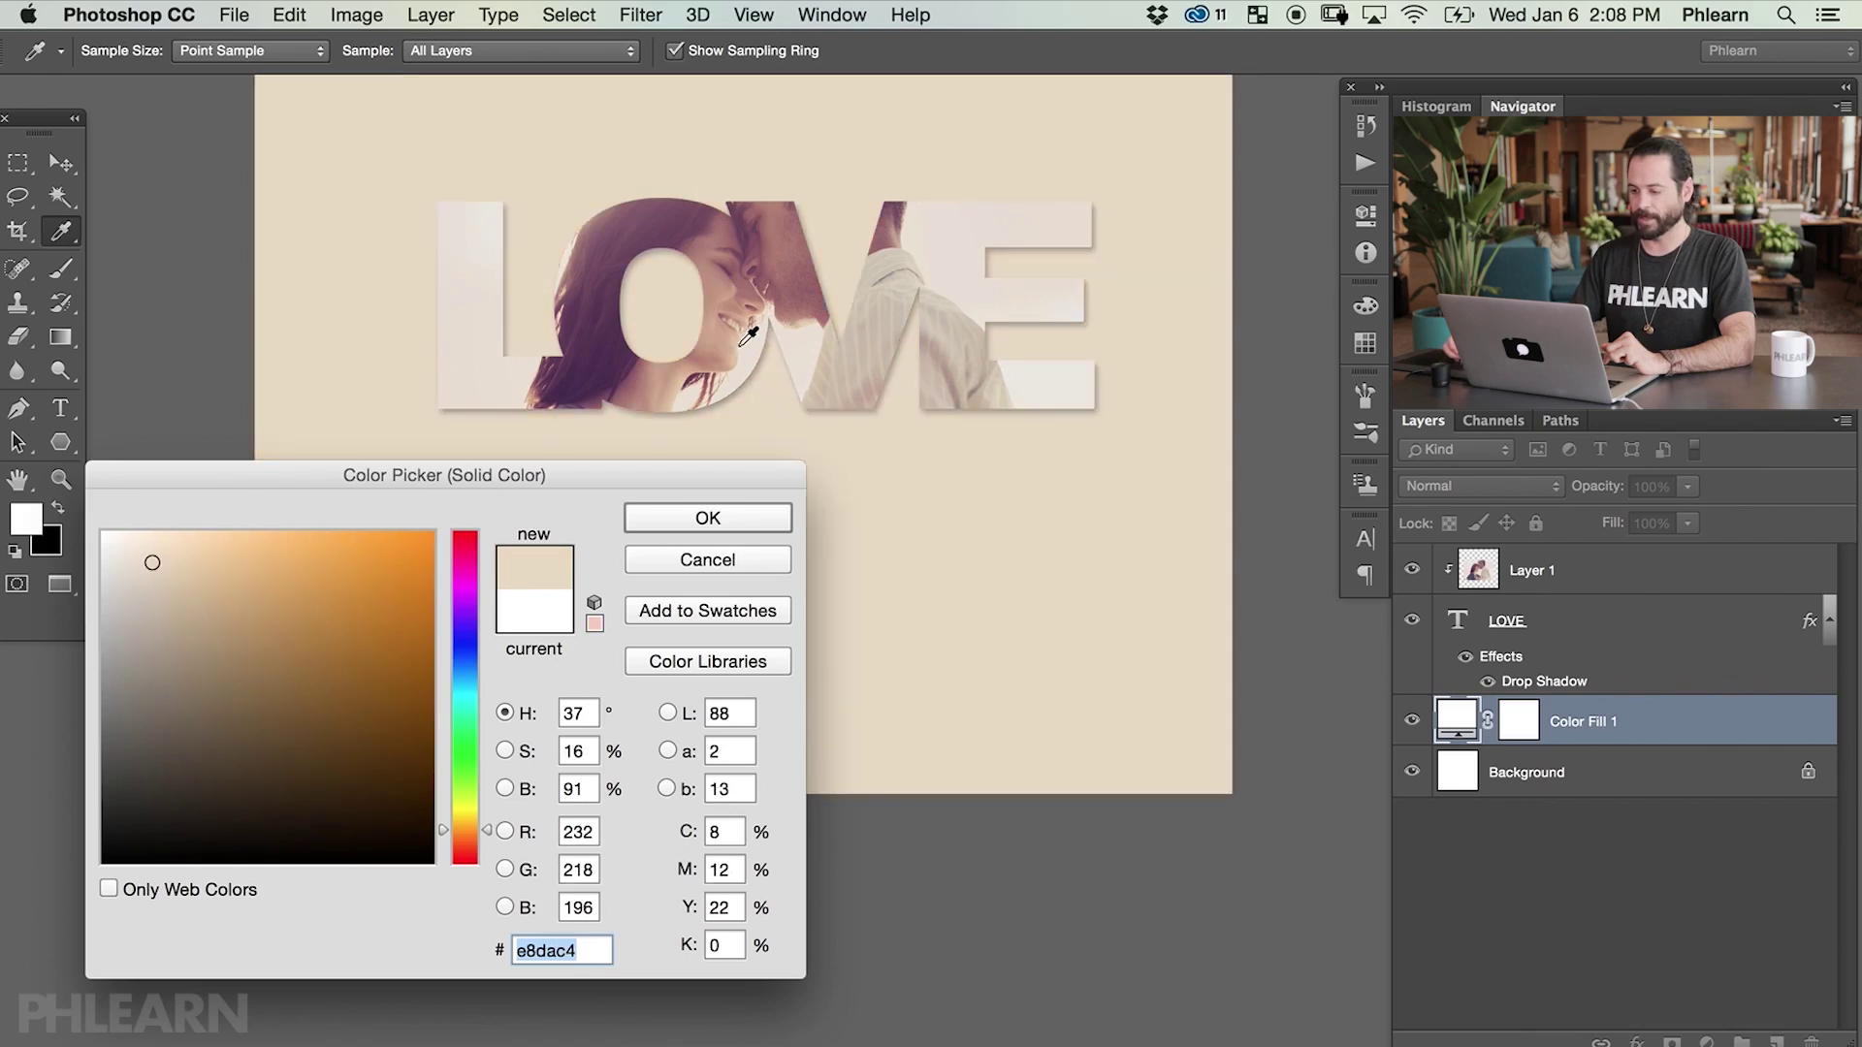
{"action": "left_click", "coordinate": [726, 286]}
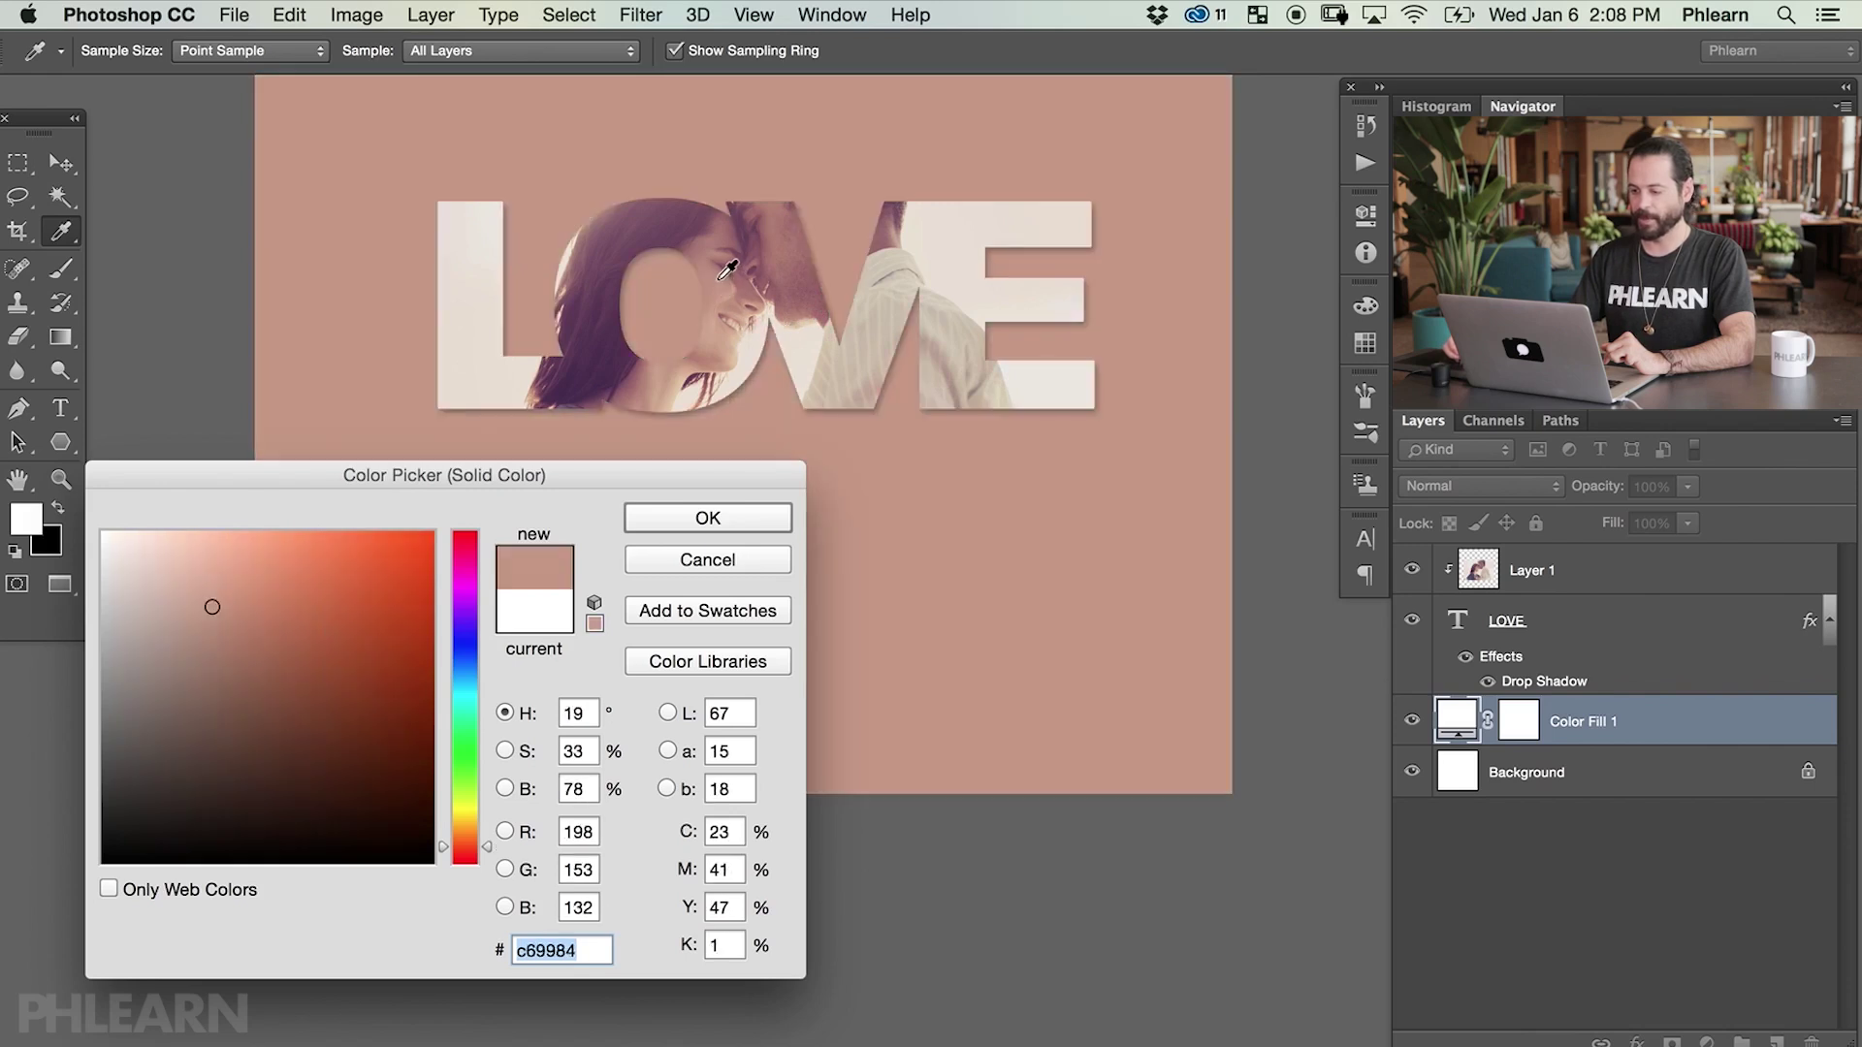
{"action": "left_click", "coordinate": [719, 283]}
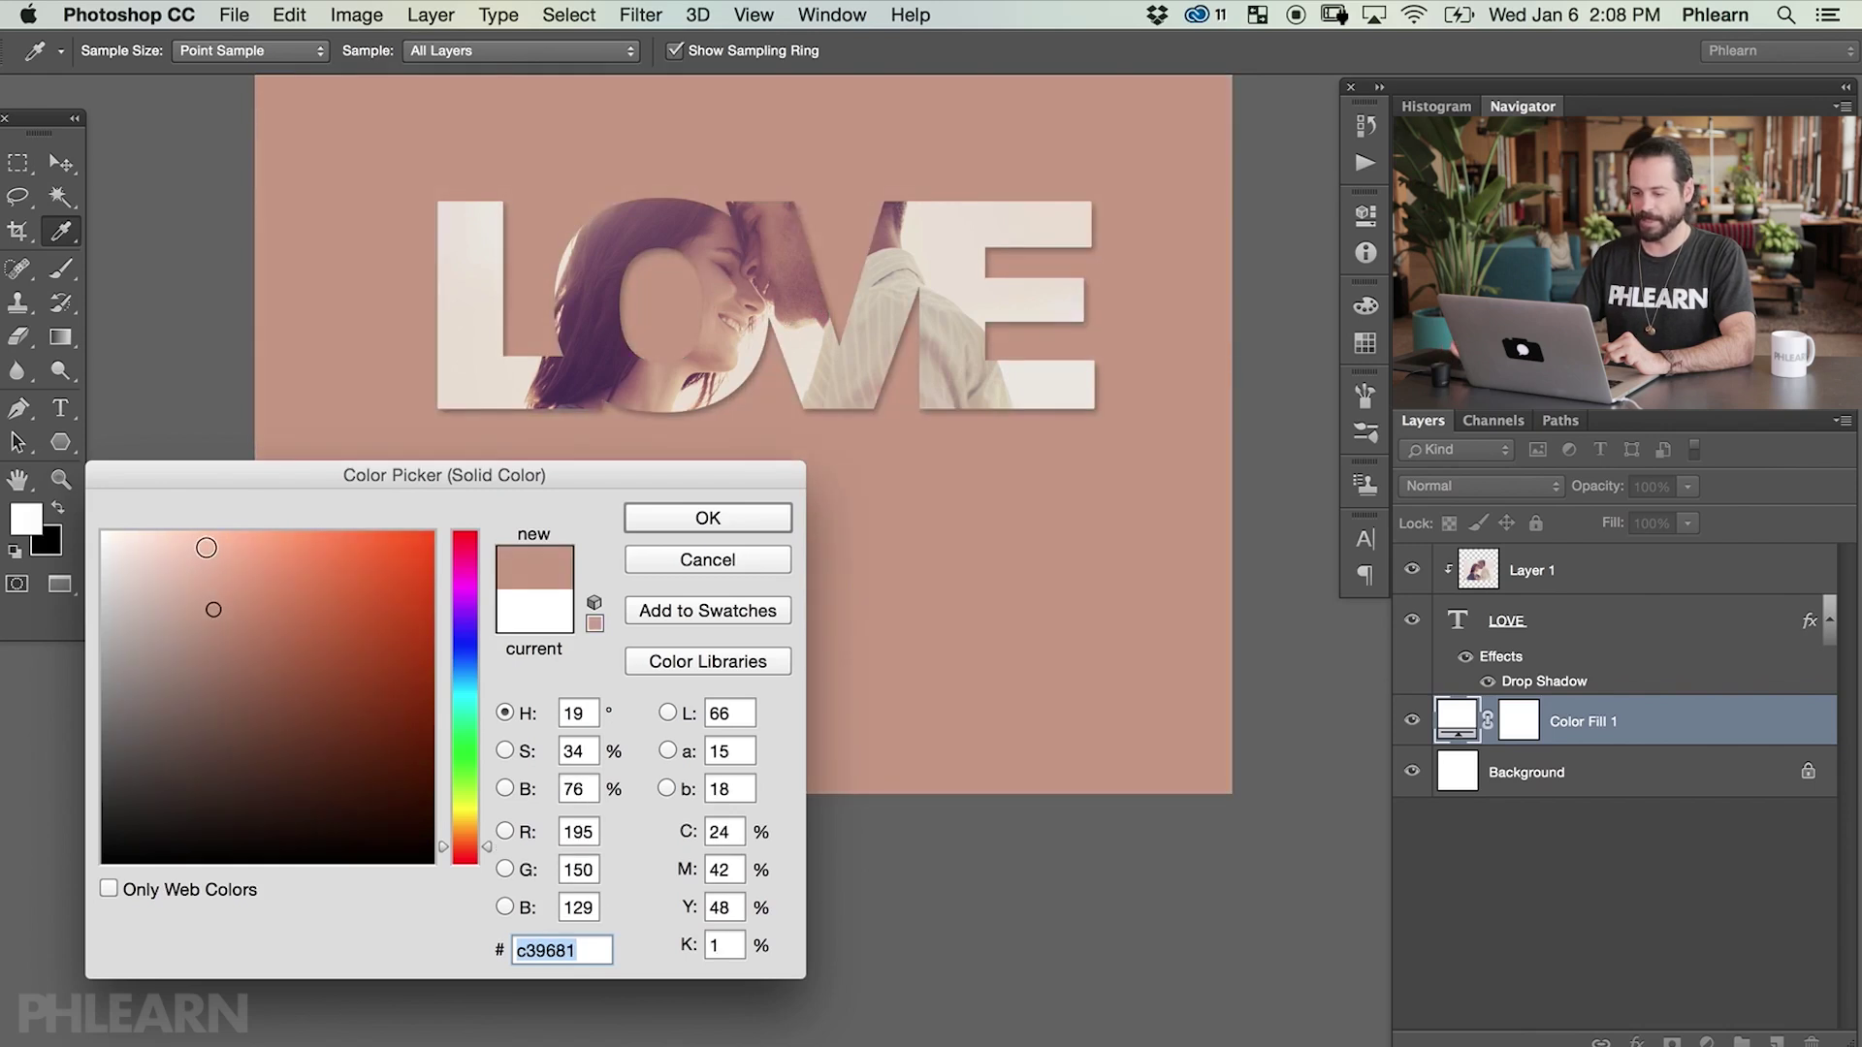
- Fine-tune the fill to the light beige e3d7cb and confirm it
{"action": "left_click", "coordinate": [208, 545]}
{"action": "left_click", "coordinate": [179, 545]}
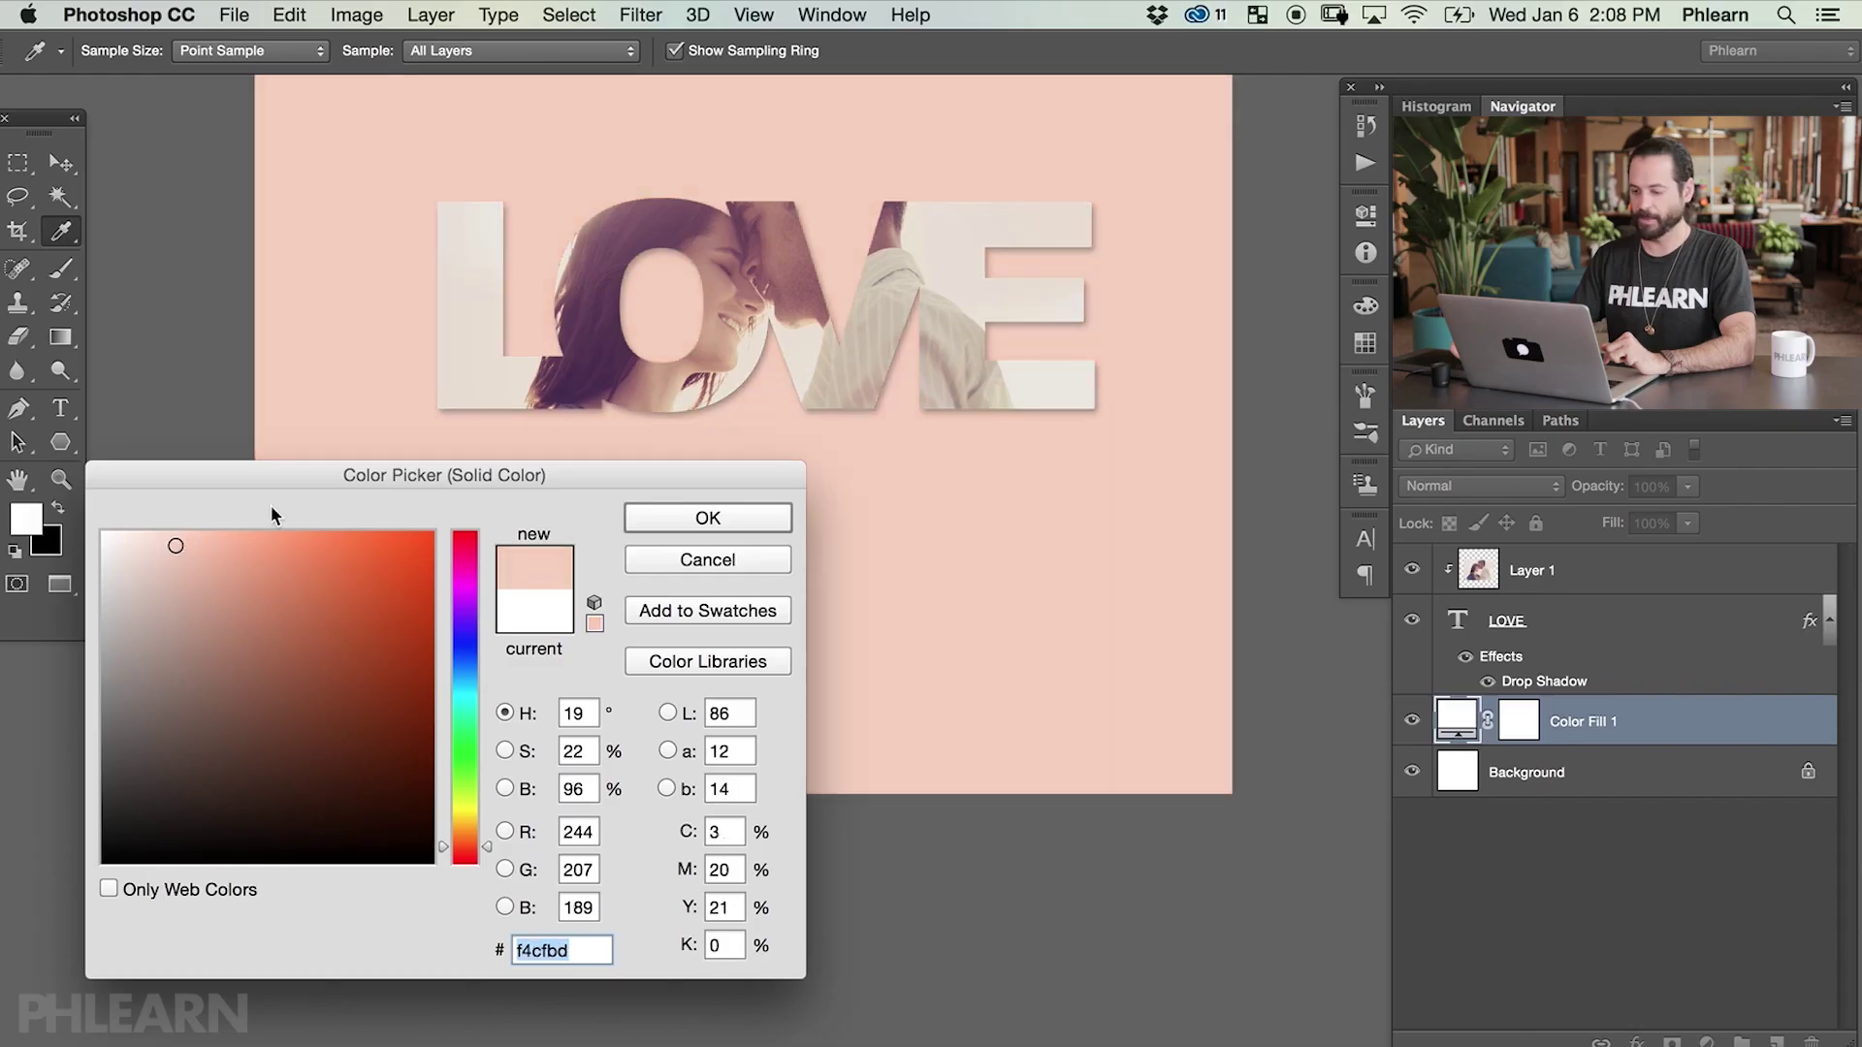
{"action": "left_click", "coordinate": [515, 392]}
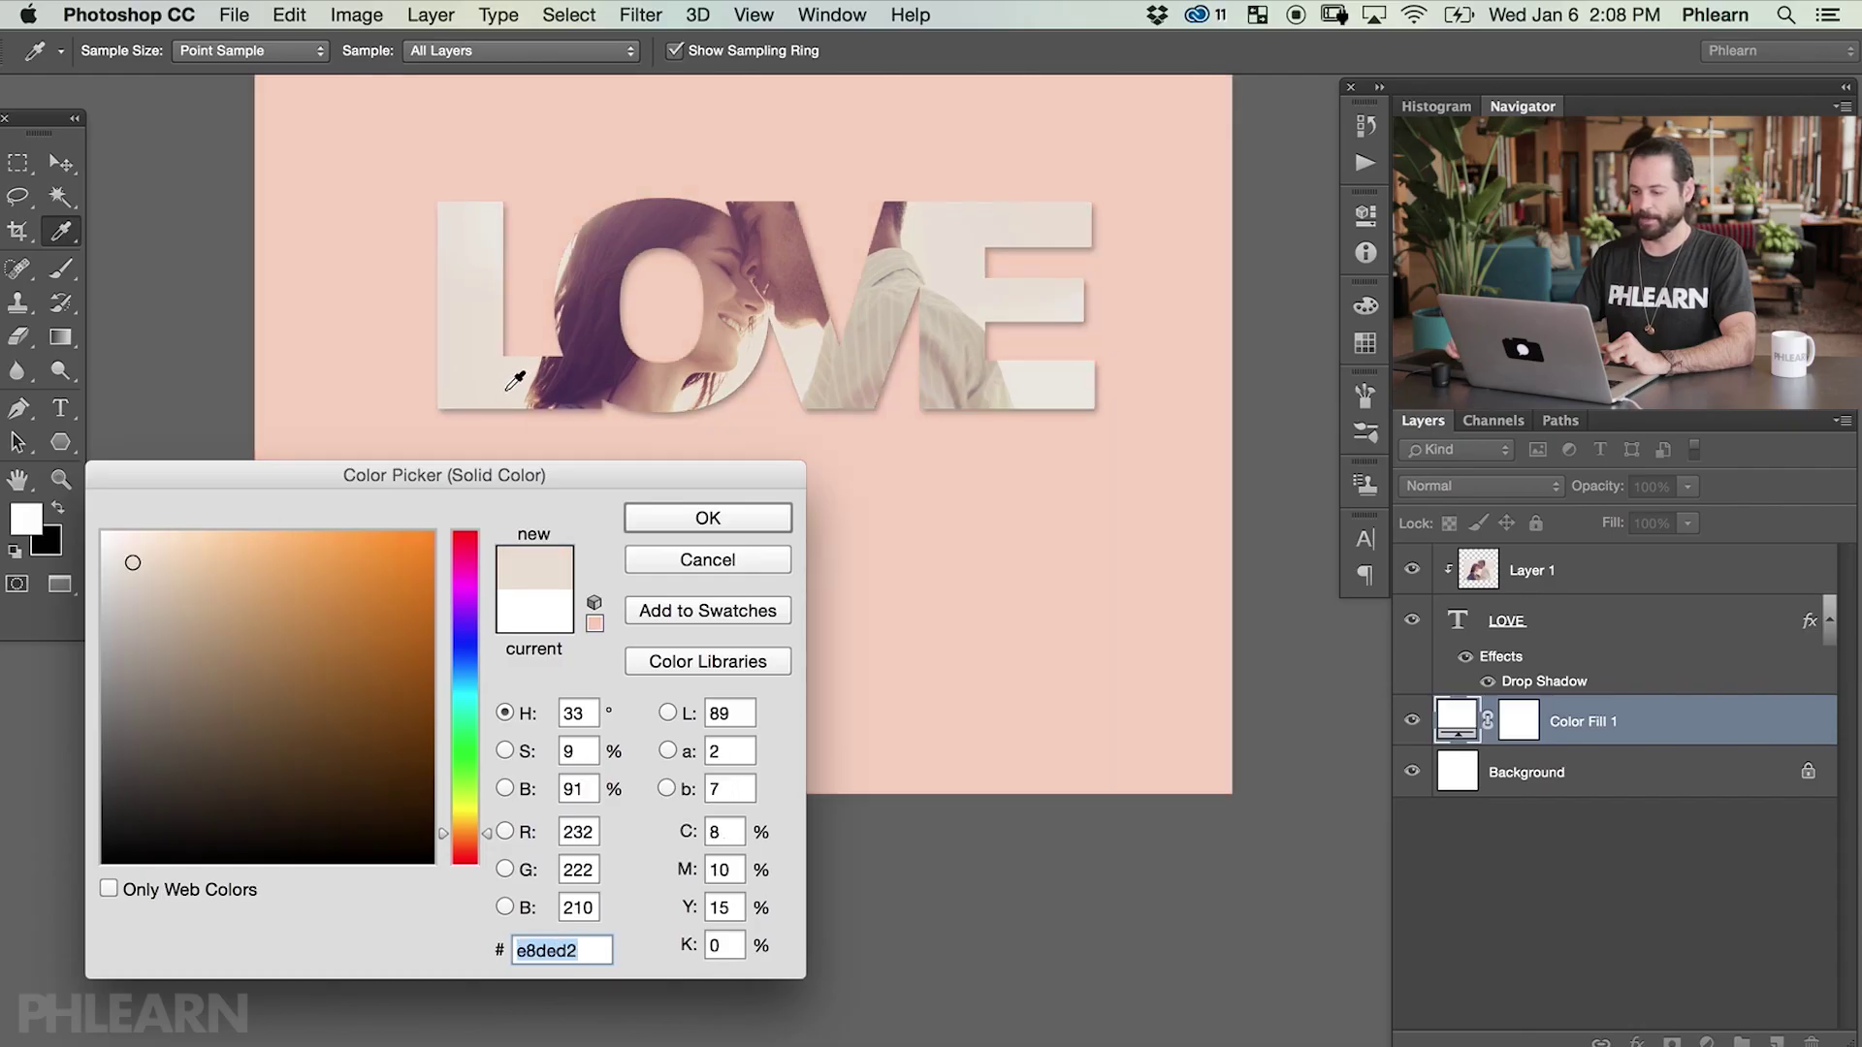
{"action": "mouse_move", "coordinate": [131, 560]}
{"action": "left_mouse_down"}
{"action": "mouse_move", "coordinate": [137, 582]}
{"action": "mouse_move", "coordinate": [155, 567]}
{"action": "left_mouse_up"}
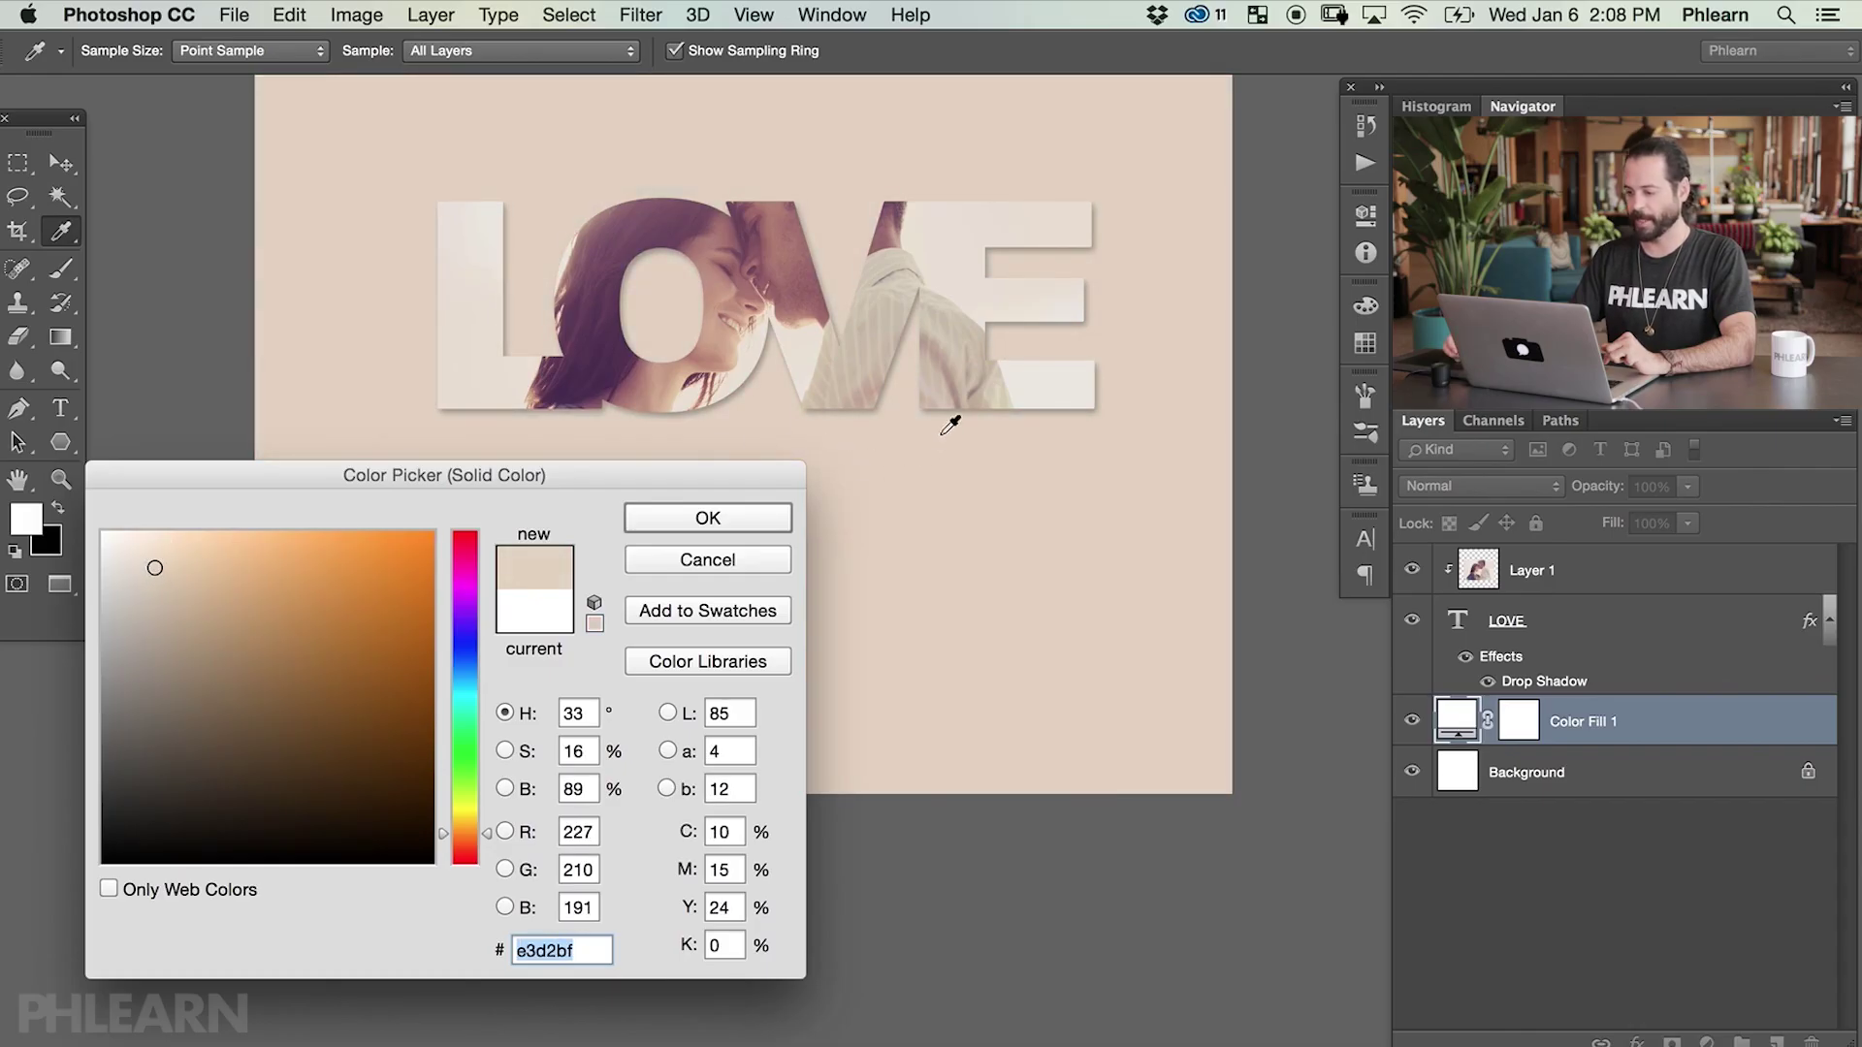
{"action": "left_click", "coordinate": [968, 292]}
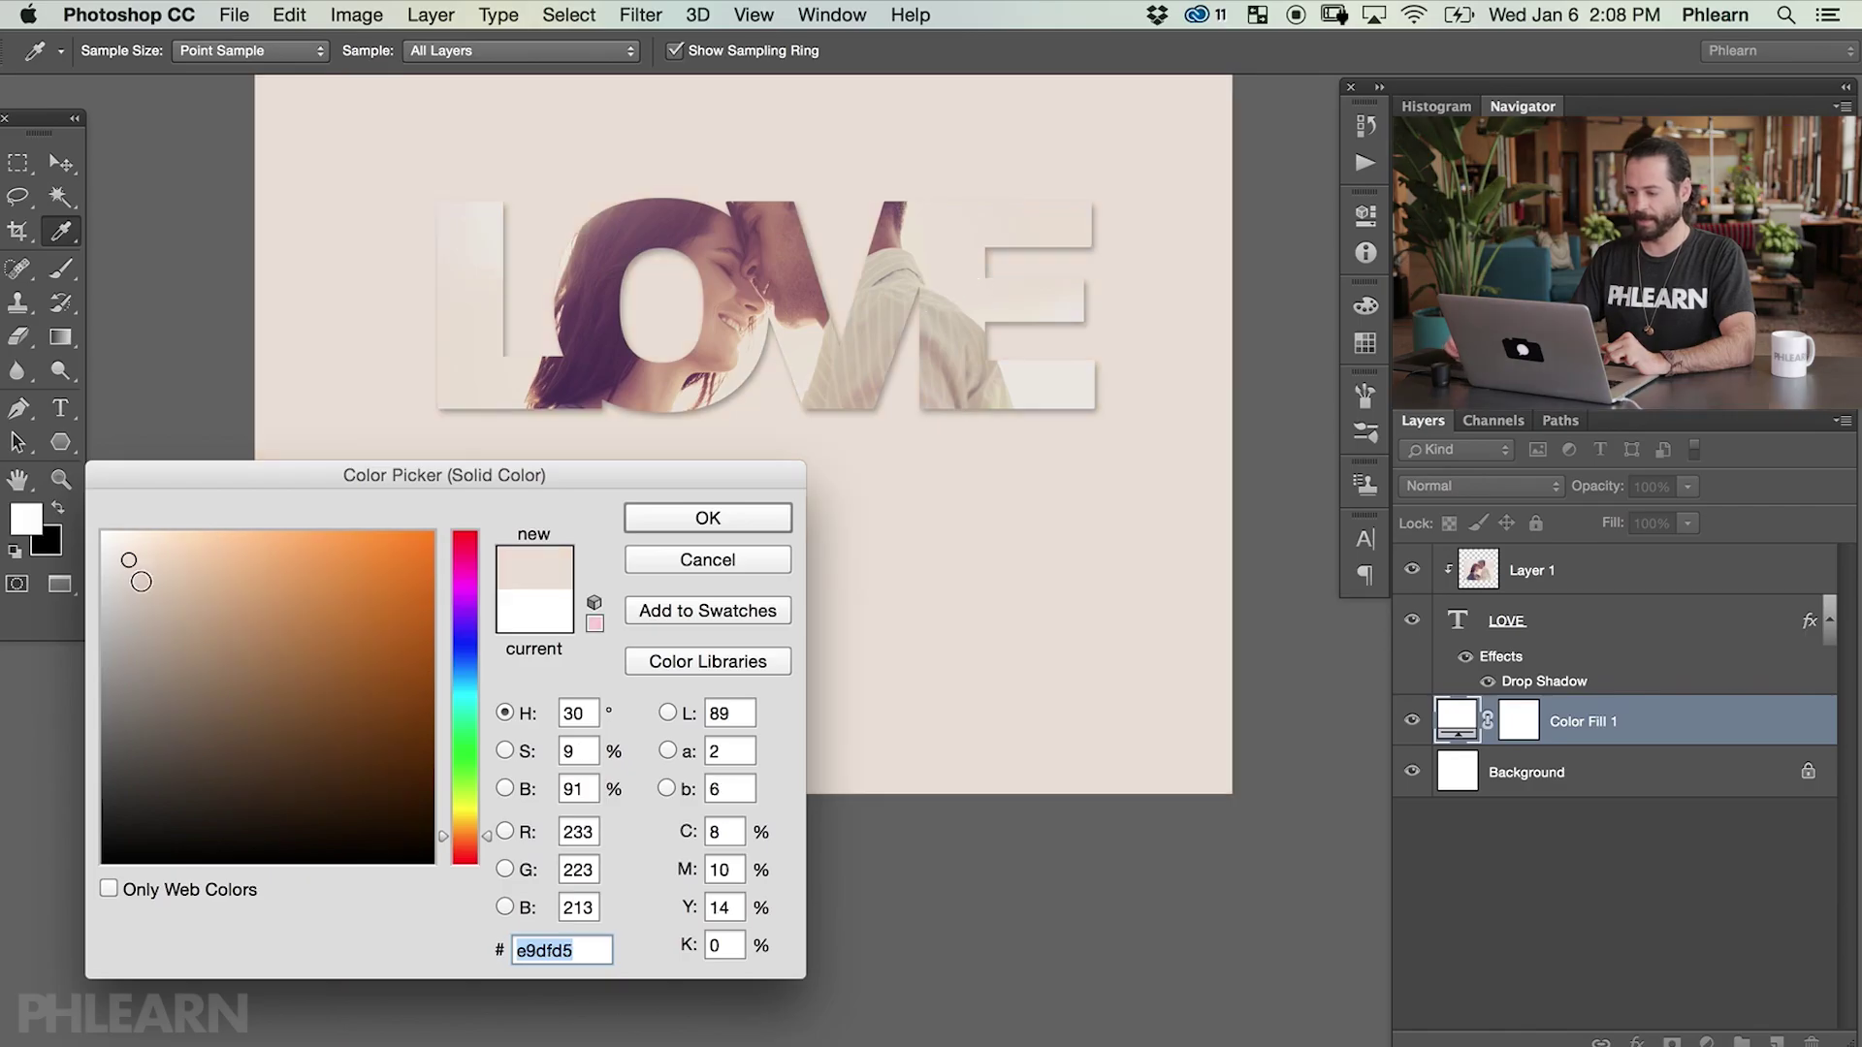
{"action": "left_click", "coordinate": [140, 570]}
{"action": "left_click_drag", "start_coordinate": [136, 569], "coordinate": [137, 566]}
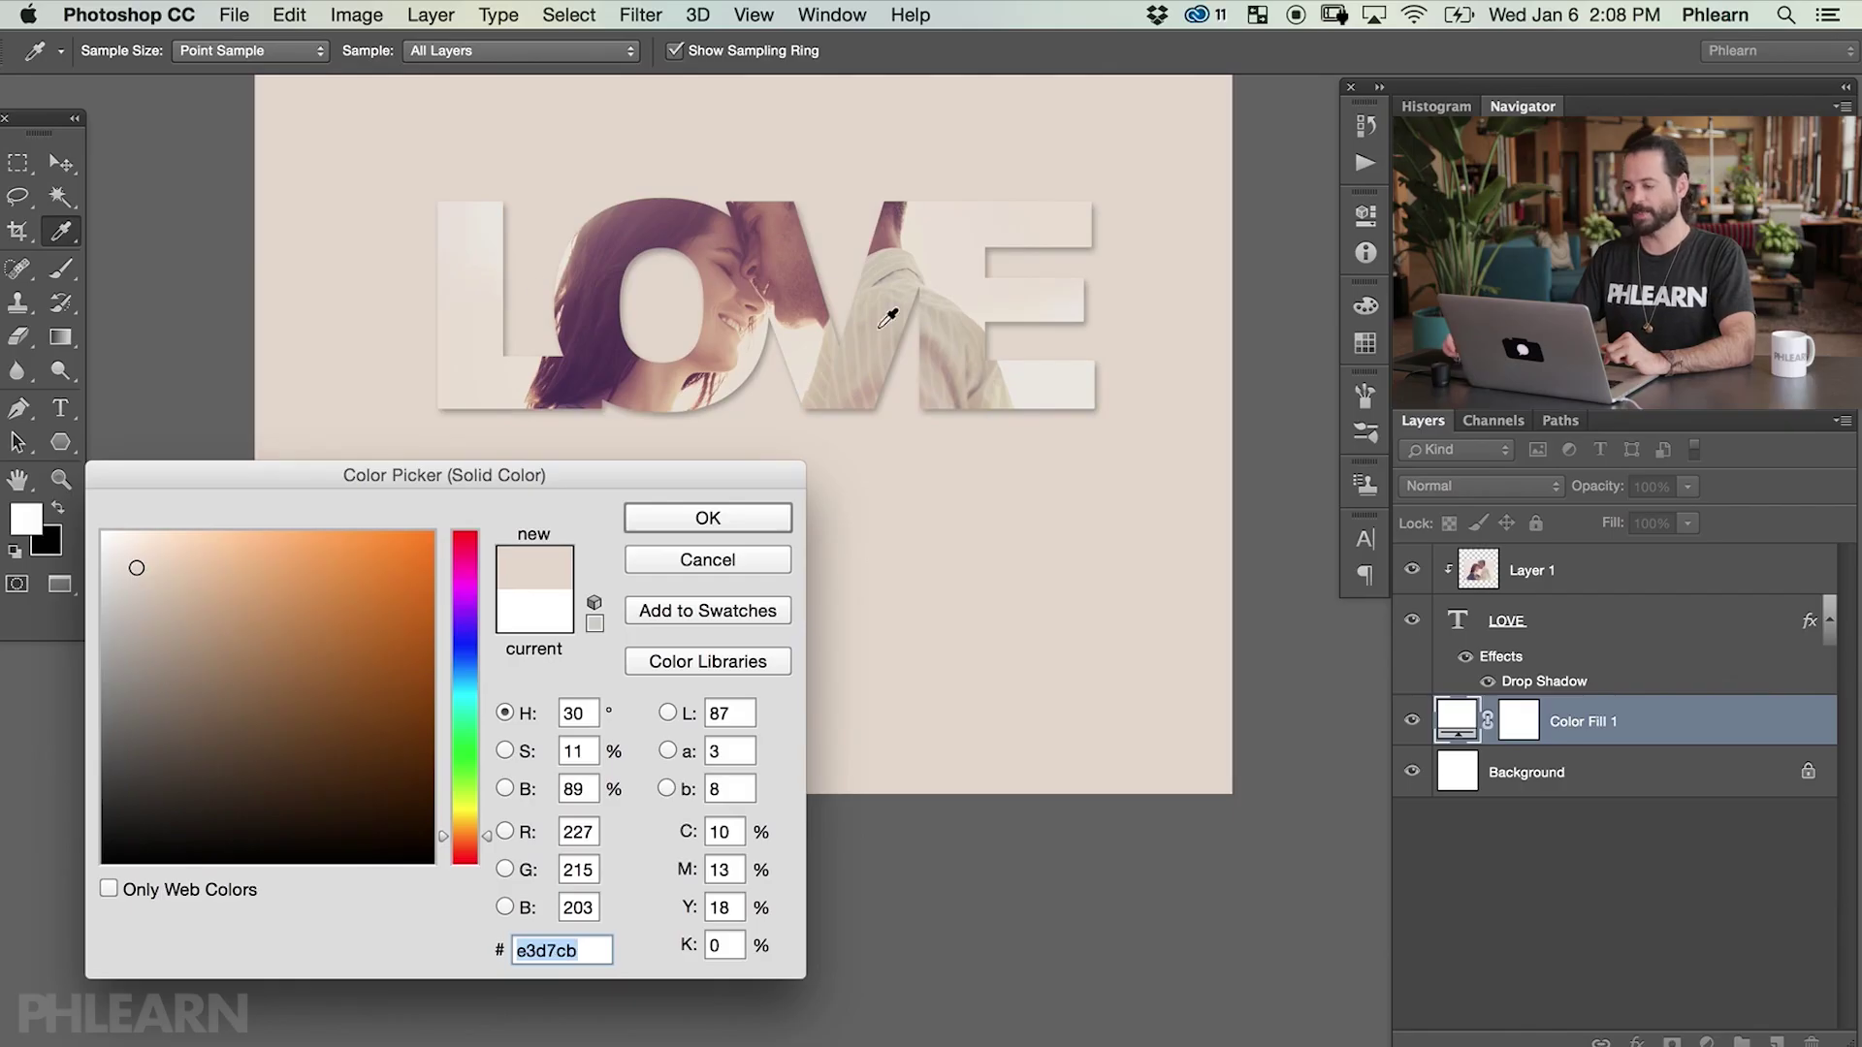
{"action": "left_click", "coordinate": [742, 517]}
{"action": "left_click_drag", "start_coordinate": [852, 449], "coordinate": [855, 667]}
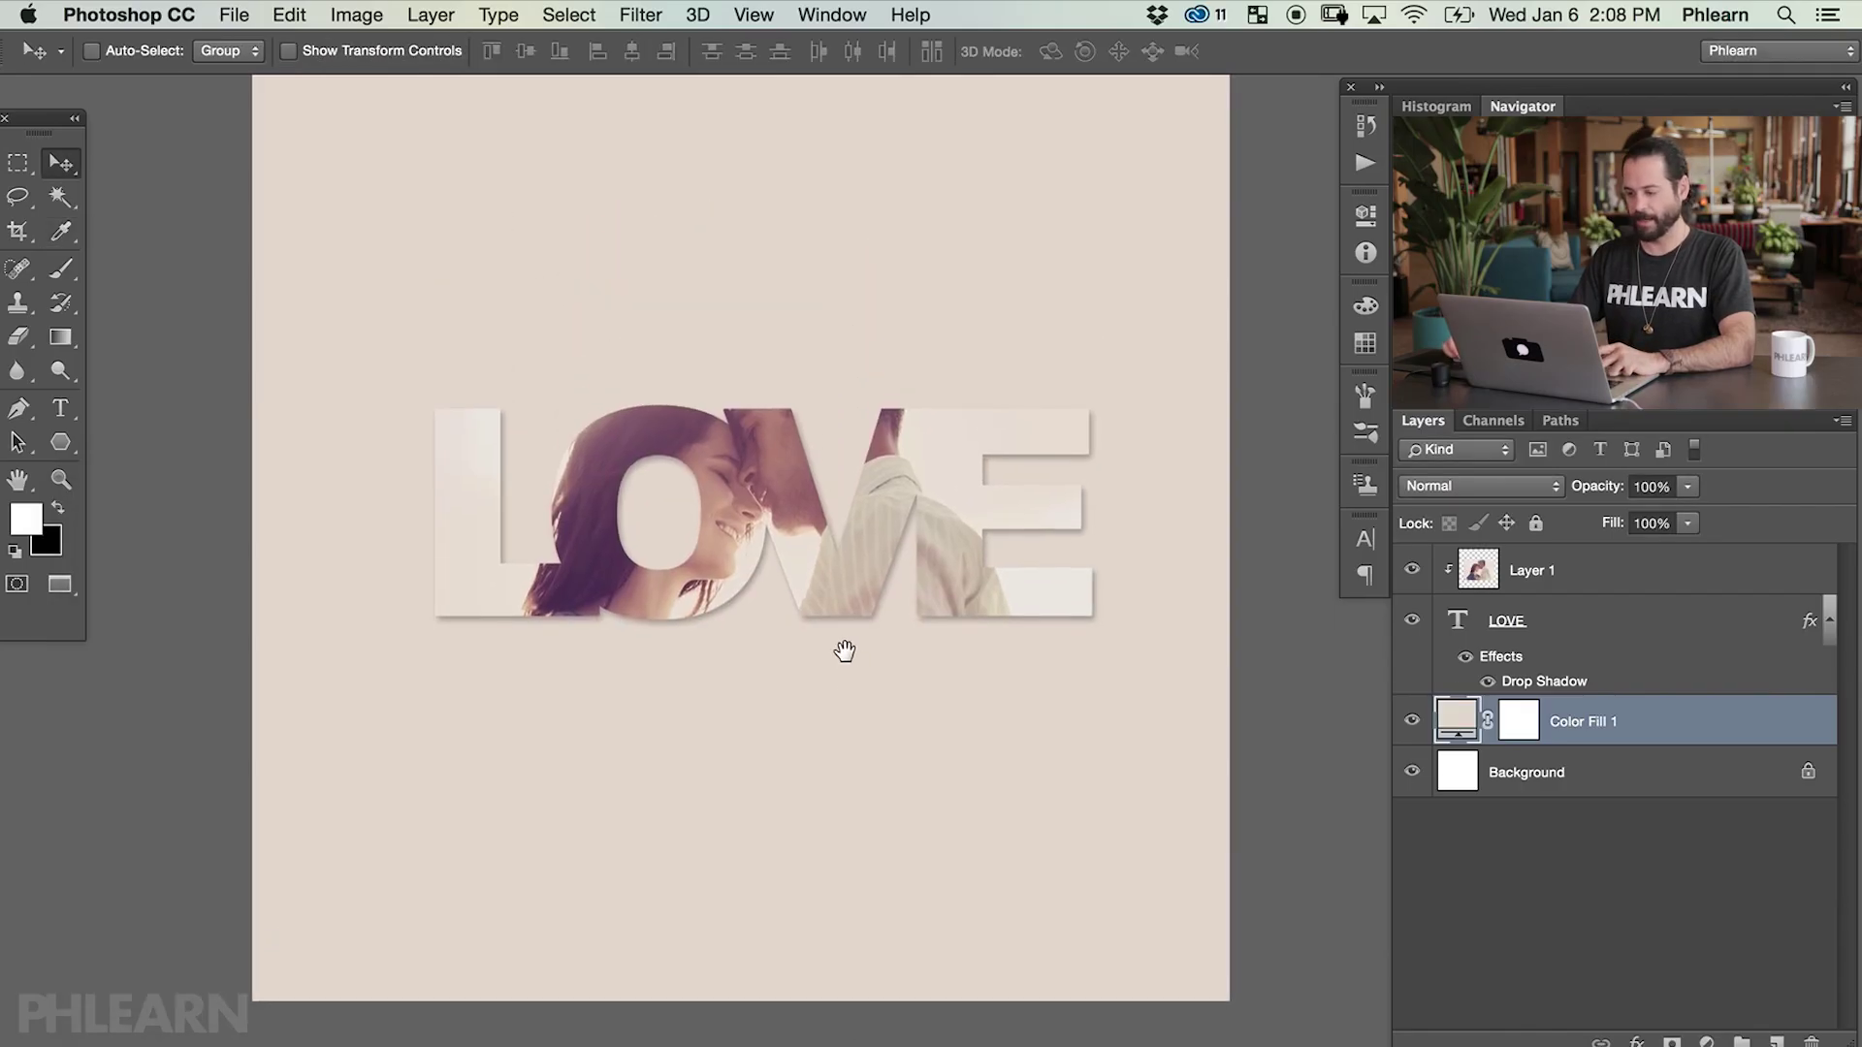
- Switch to full screen mode with panels hidden and zoom in on the LOVE composition
{"action": "key", "text": "f"}
{"action": "key", "text": "f"}
{"action": "key", "text": "ctrl+plus"}
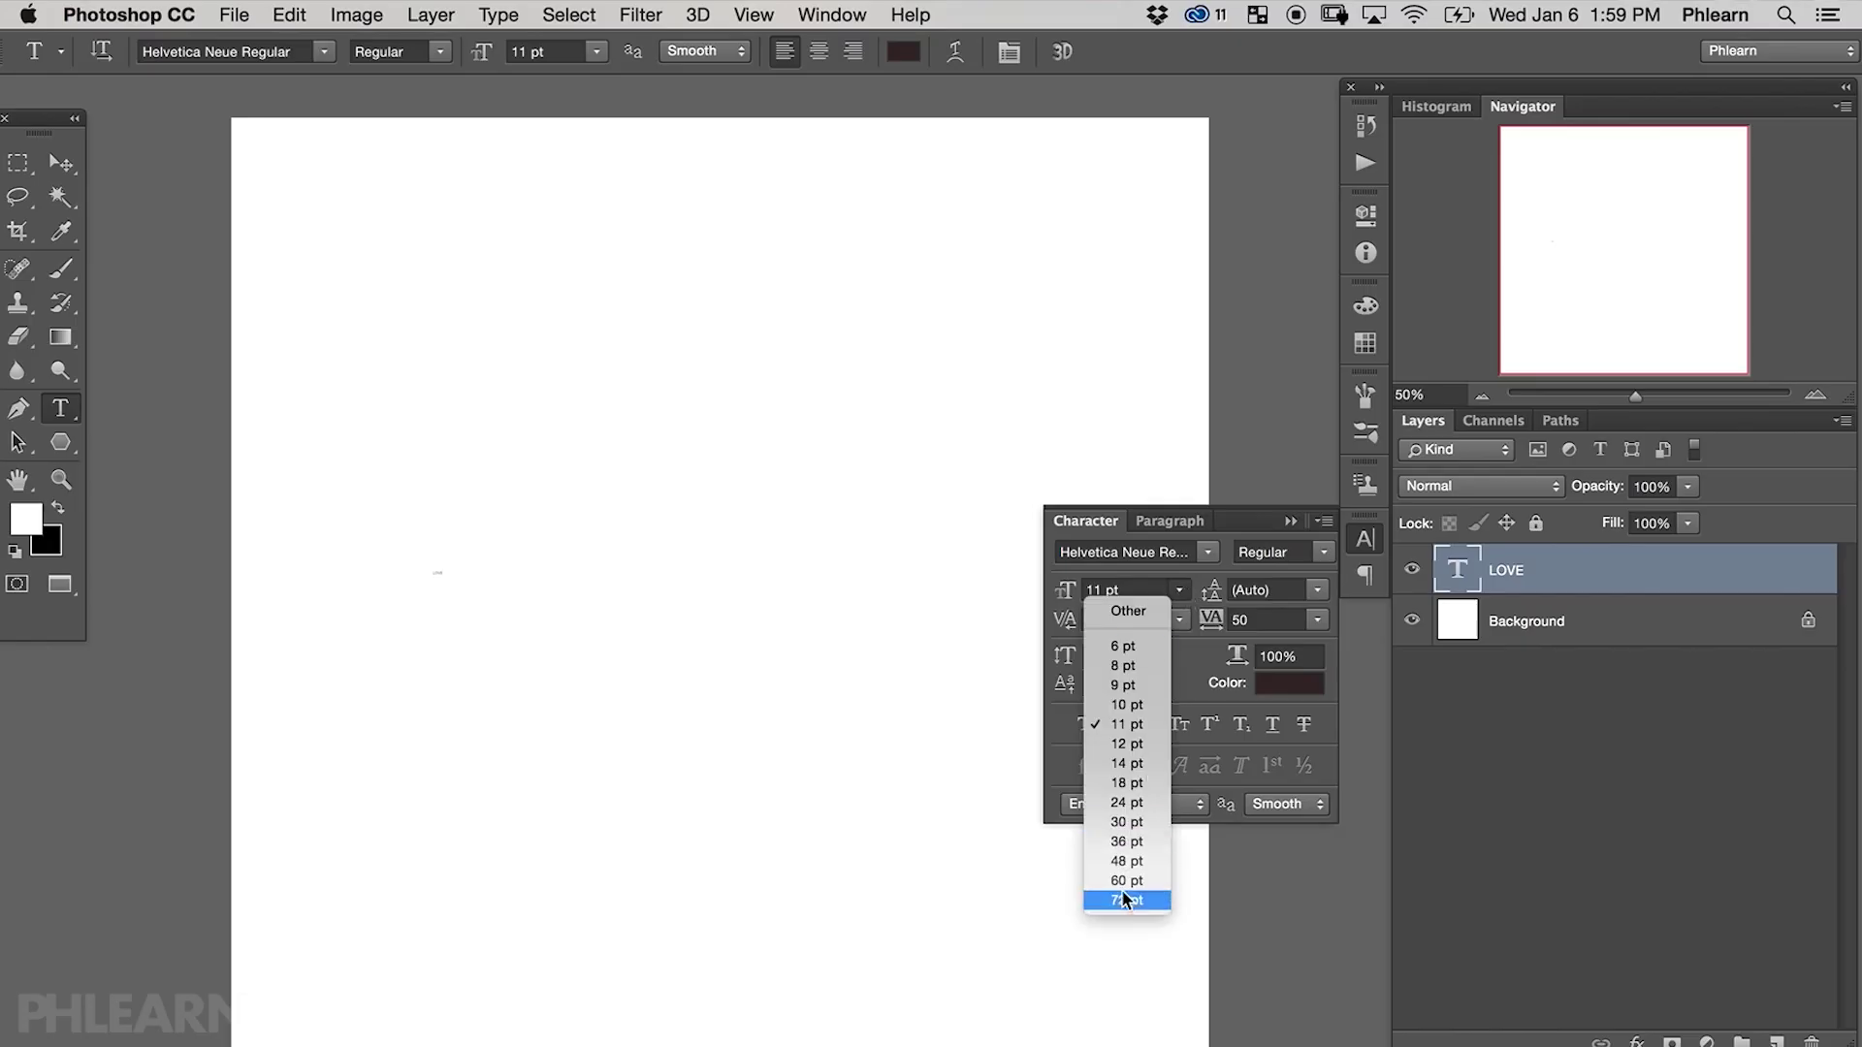
- Enlarge LOVE to 881 pt and set it in Arial Bold
{"action": "left_click", "coordinate": [1128, 890]}
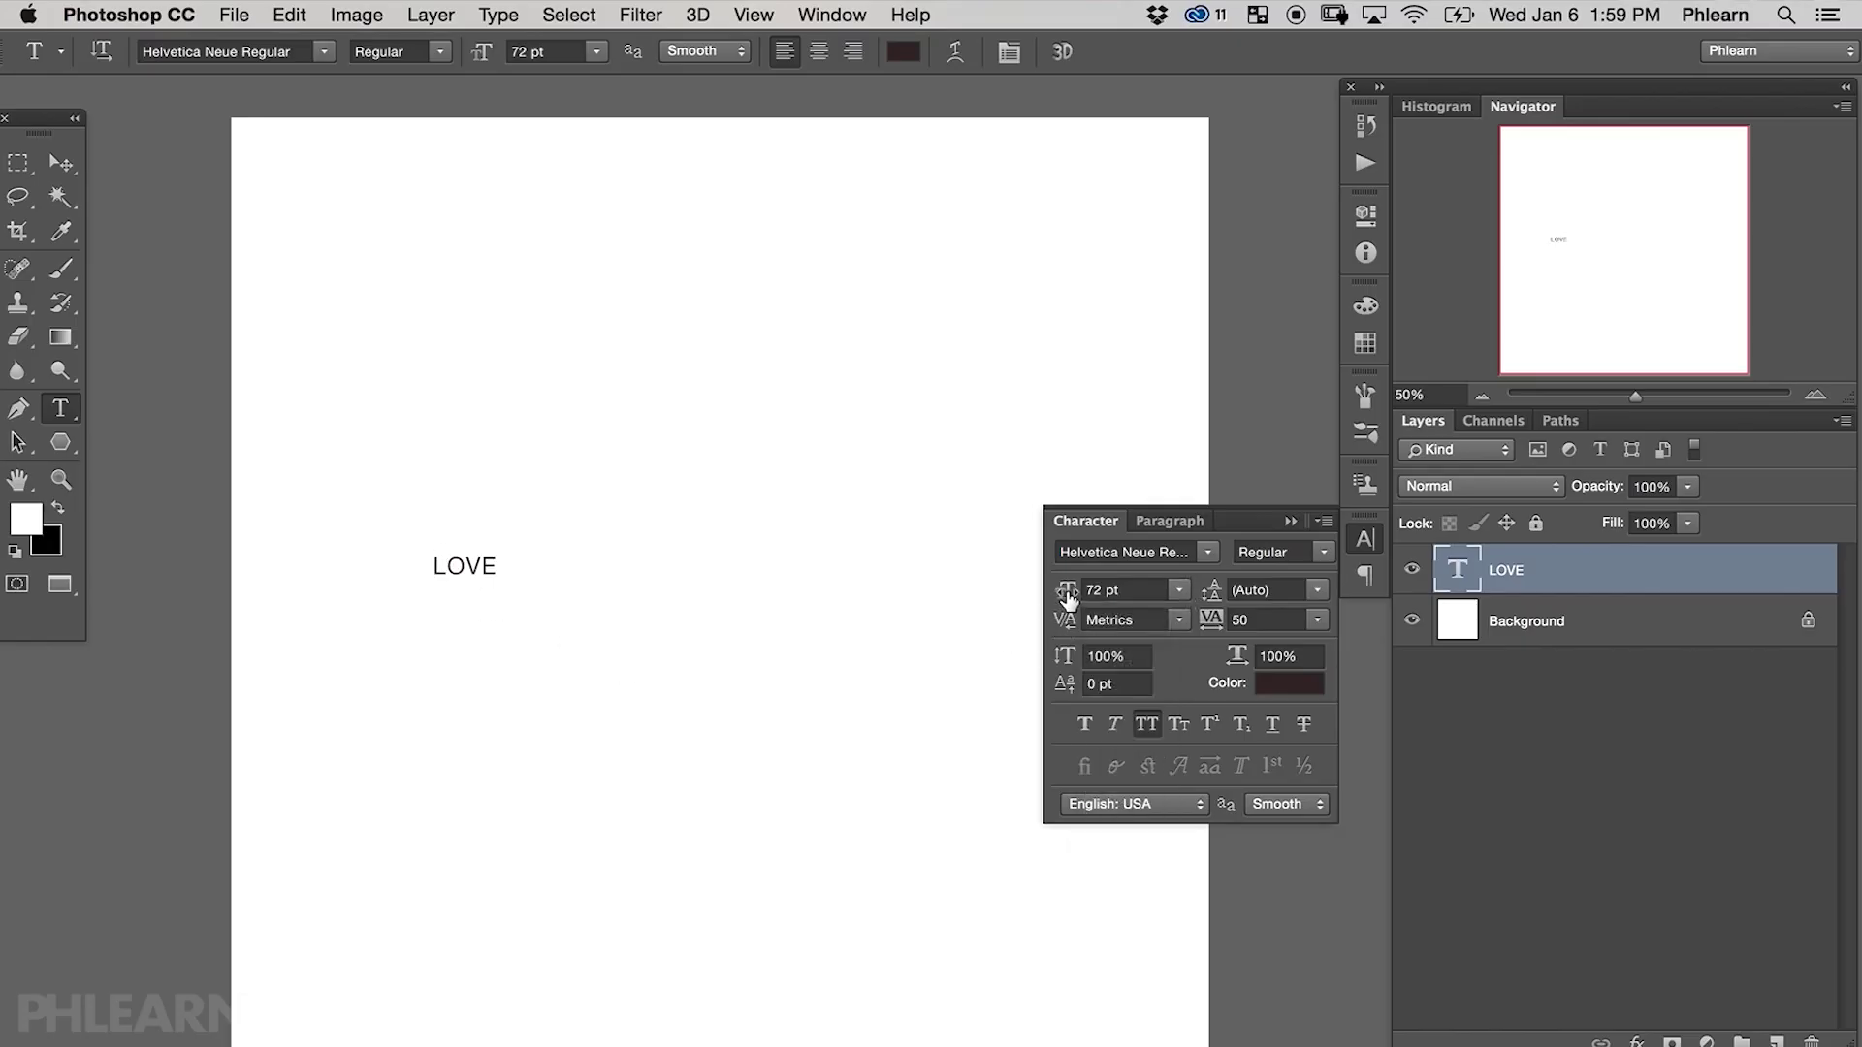
{"action": "left_click_drag", "start_coordinate": [1068, 598], "coordinate": [1145, 604]}
{"action": "left_click", "coordinate": [1207, 552]}
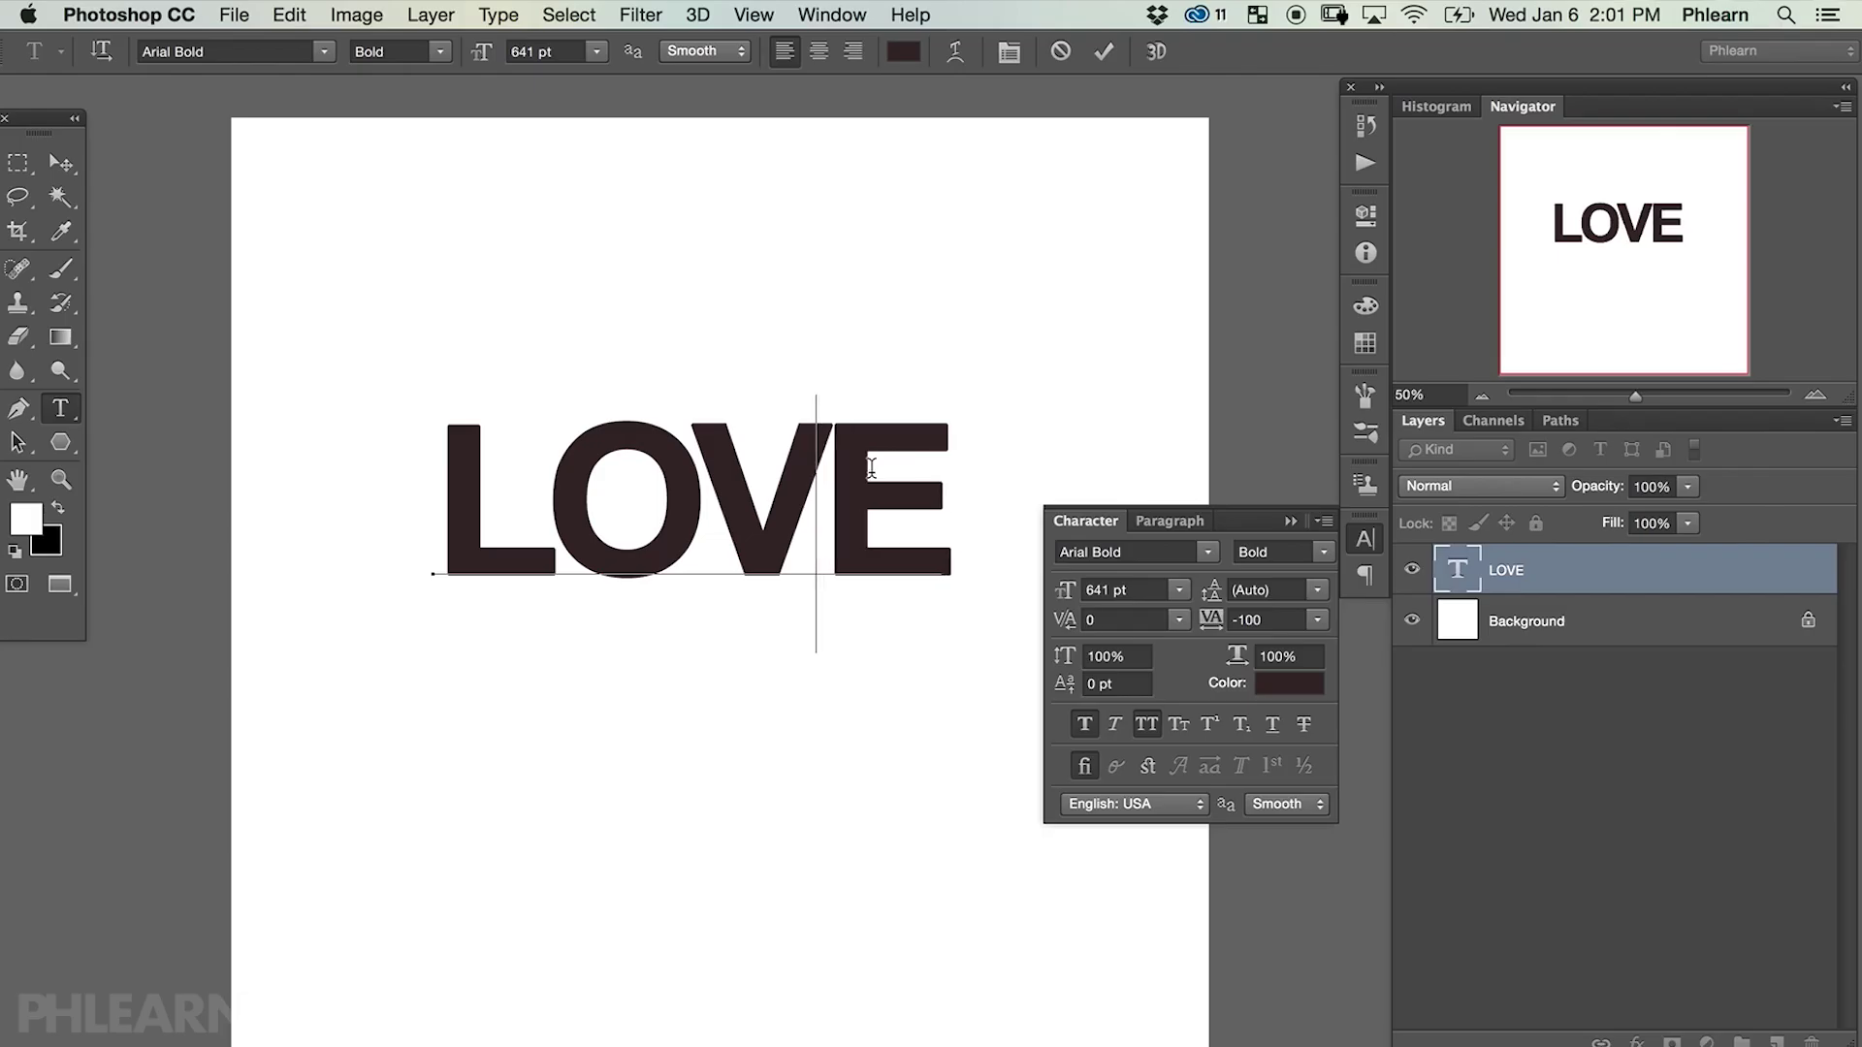
- Tighten the kerning between V–E, O–V and L–O, then commit the text
{"action": "key", "text": "alt+Left"}
{"action": "key", "text": "alt+Left"}
{"action": "key", "text": "alt+Left"}
{"action": "key", "text": "Left"}
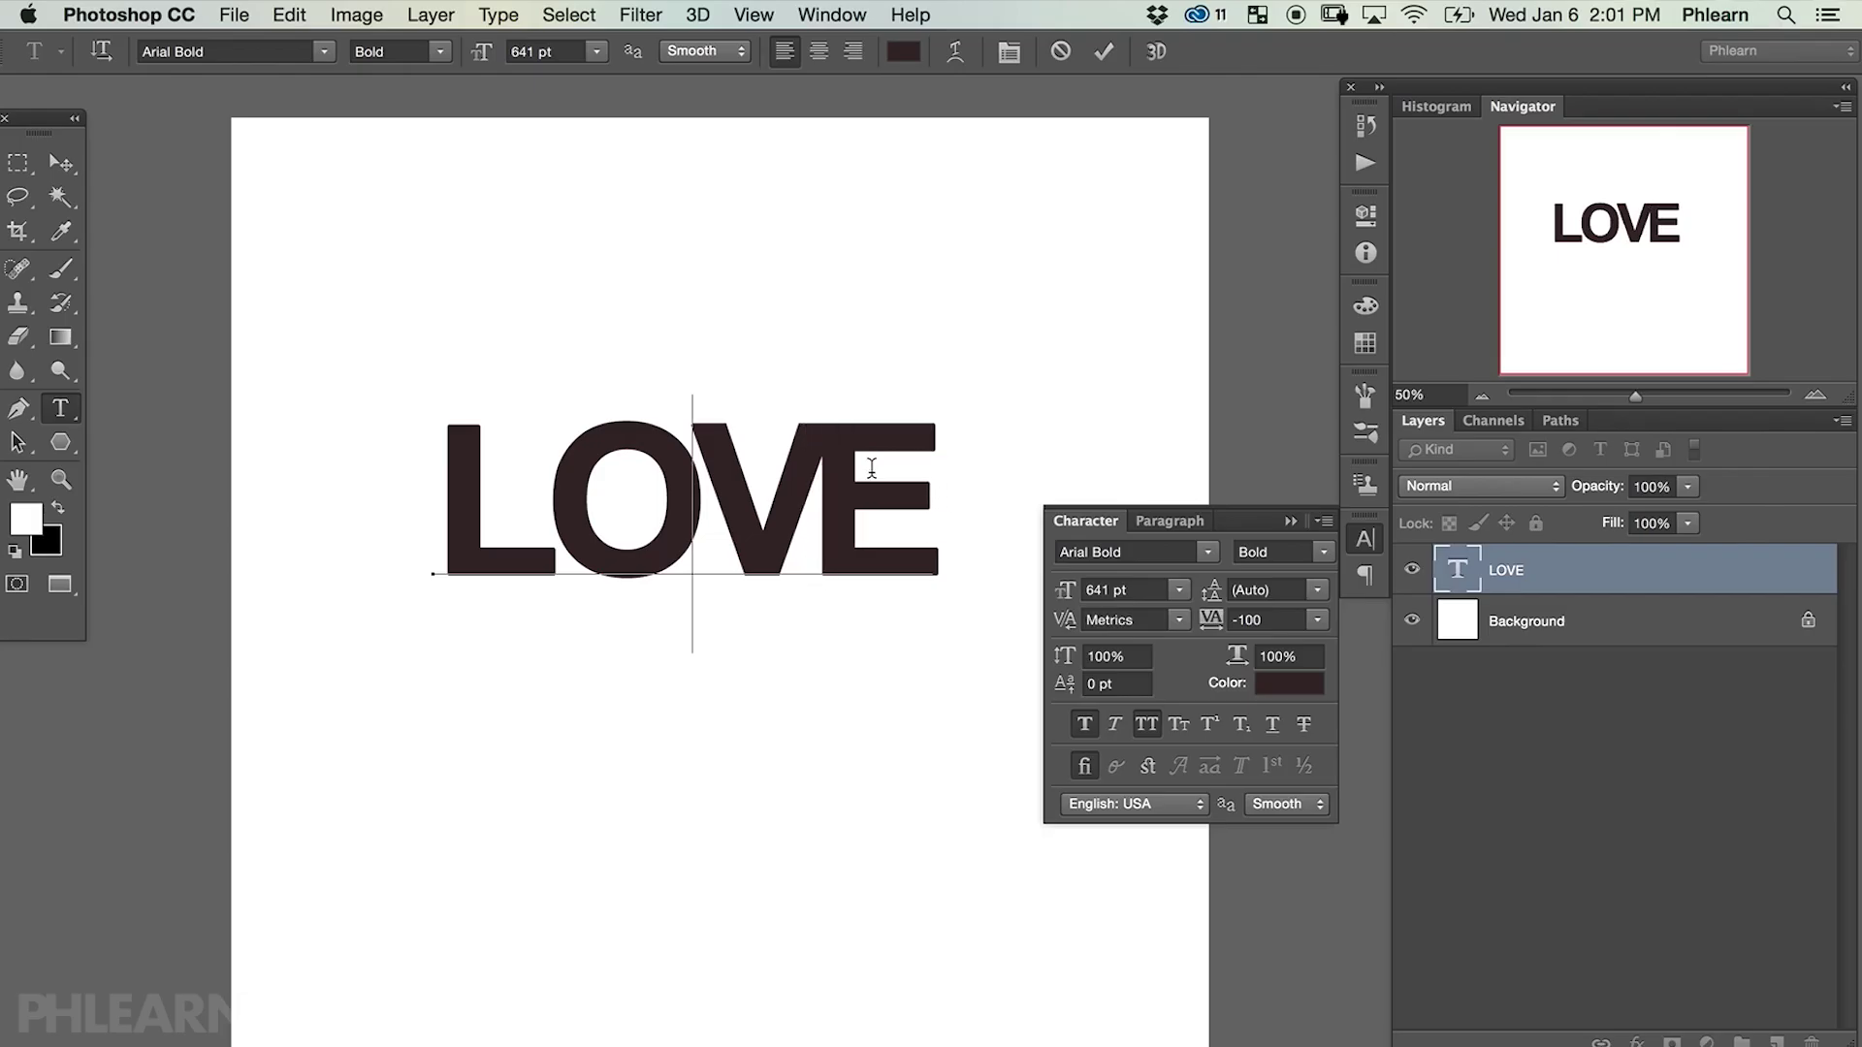
{"action": "key", "text": "alt+Left"}
{"action": "key", "text": "alt+Left"}
{"action": "key", "text": "alt+Left"}
{"action": "key", "text": "alt+Left"}
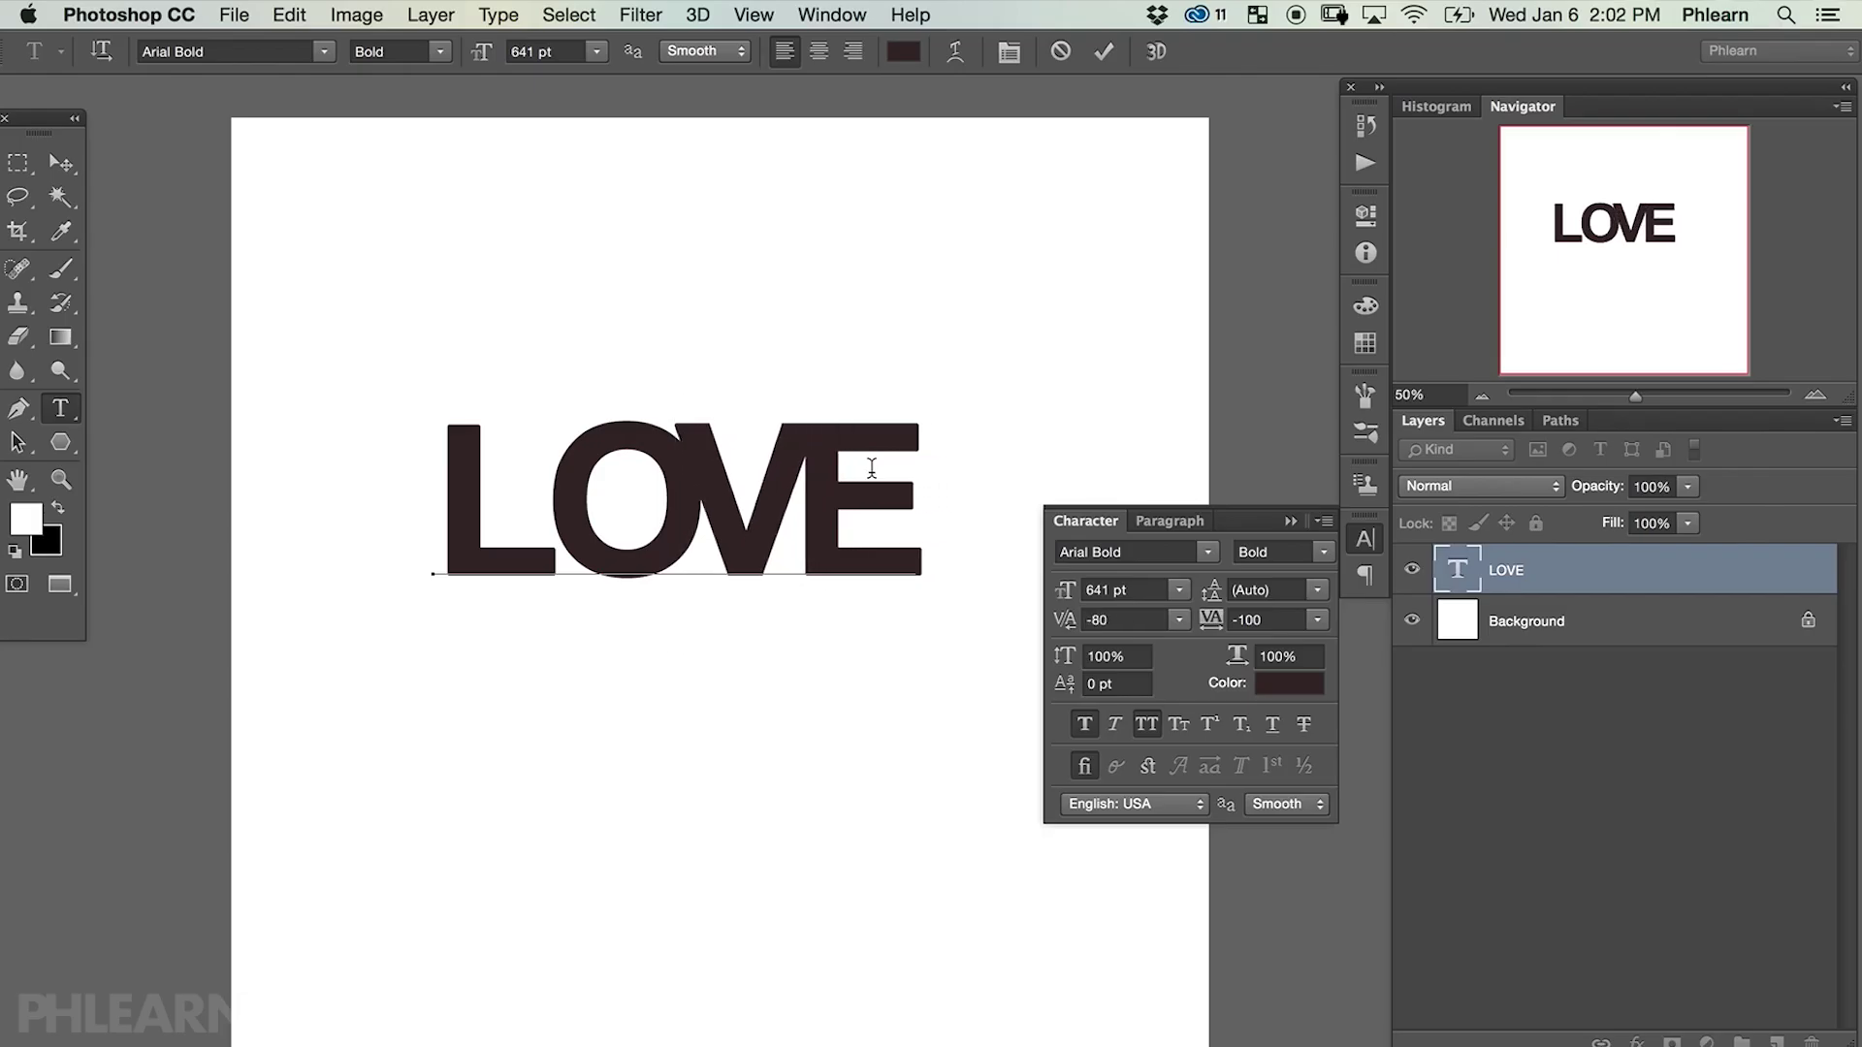
{"action": "key", "text": "alt+Left"}
{"action": "key", "text": "Left"}
{"action": "key", "text": "alt+Left"}
{"action": "key", "text": "alt+Left"}
{"action": "key", "text": "alt+Left"}
{"action": "key", "text": "alt+Left"}
{"action": "key", "text": "alt+Left"}
{"action": "key", "text": "alt+Left"}
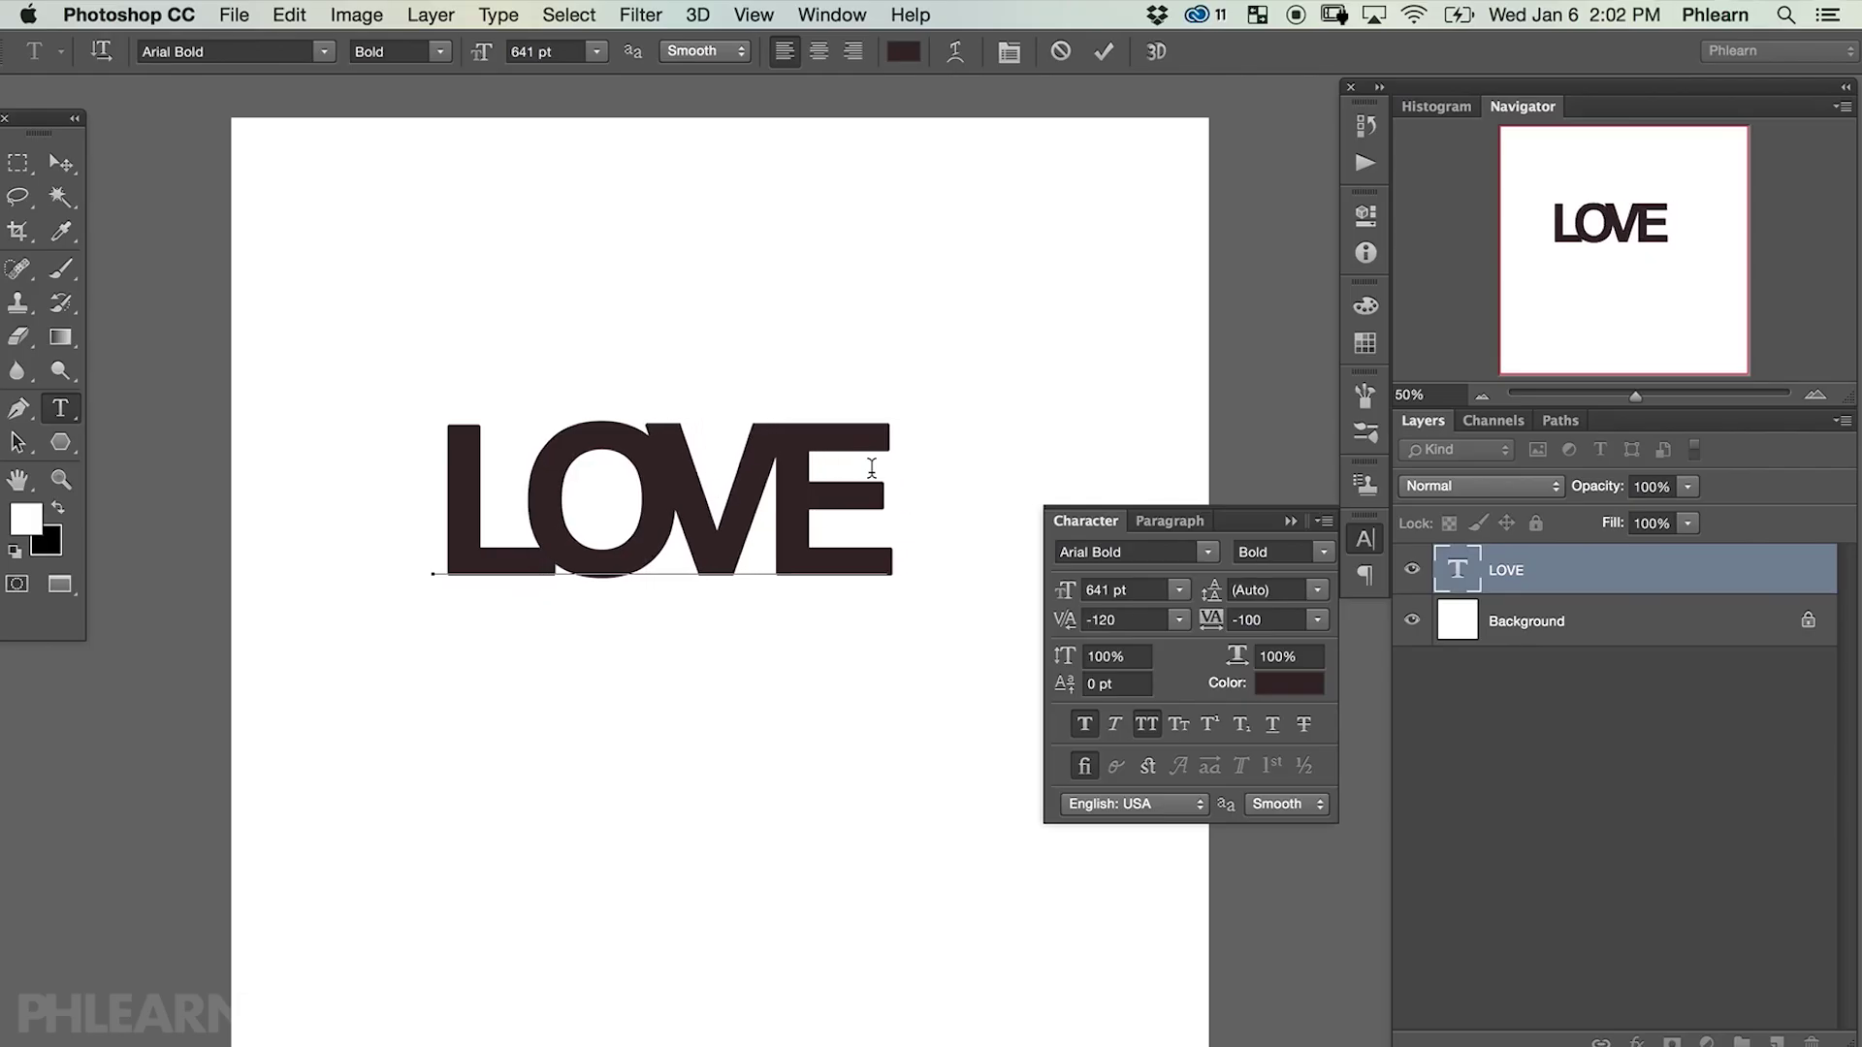
{"action": "key", "text": "Right"}
{"action": "key", "text": "Right"}
{"action": "key", "text": "super+Return"}
- Switch to the Move tool and pick the couple photo in the Open dialog
{"action": "key", "text": "v"}
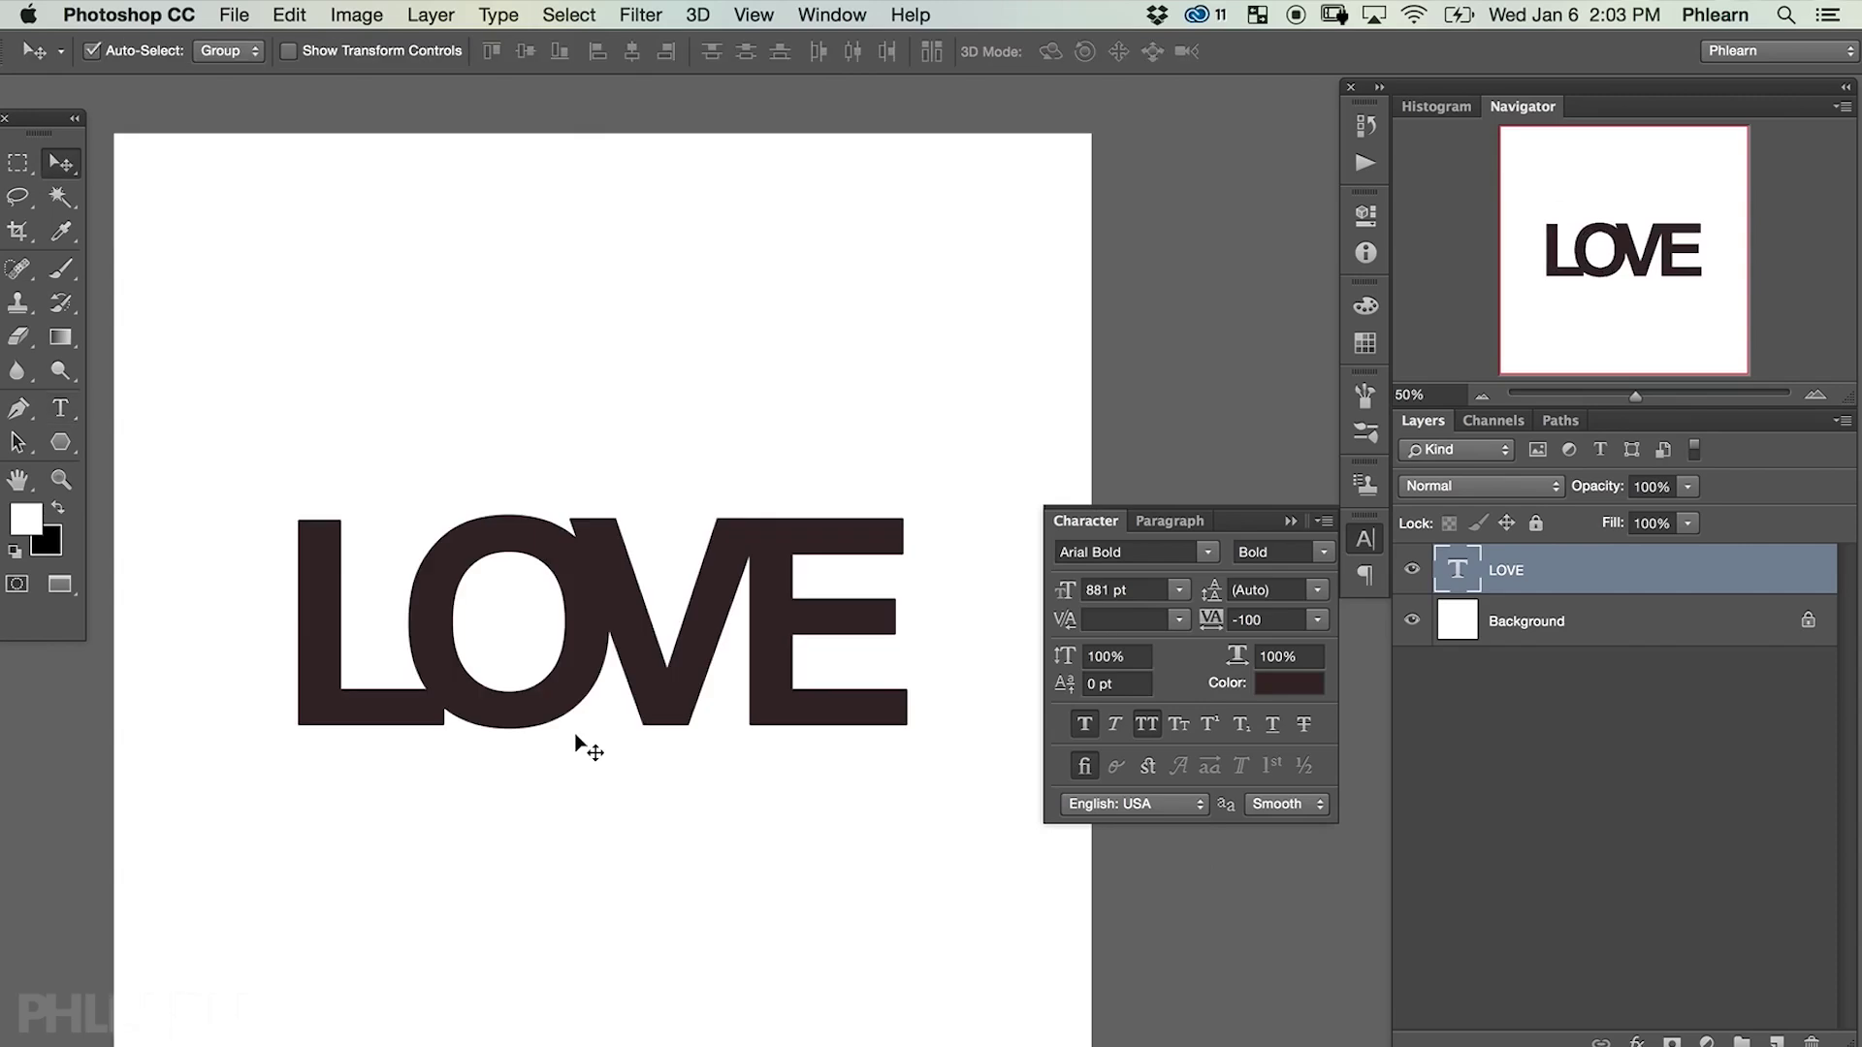
{"action": "key", "text": "super+o"}
{"action": "left_click", "coordinate": [713, 129]}
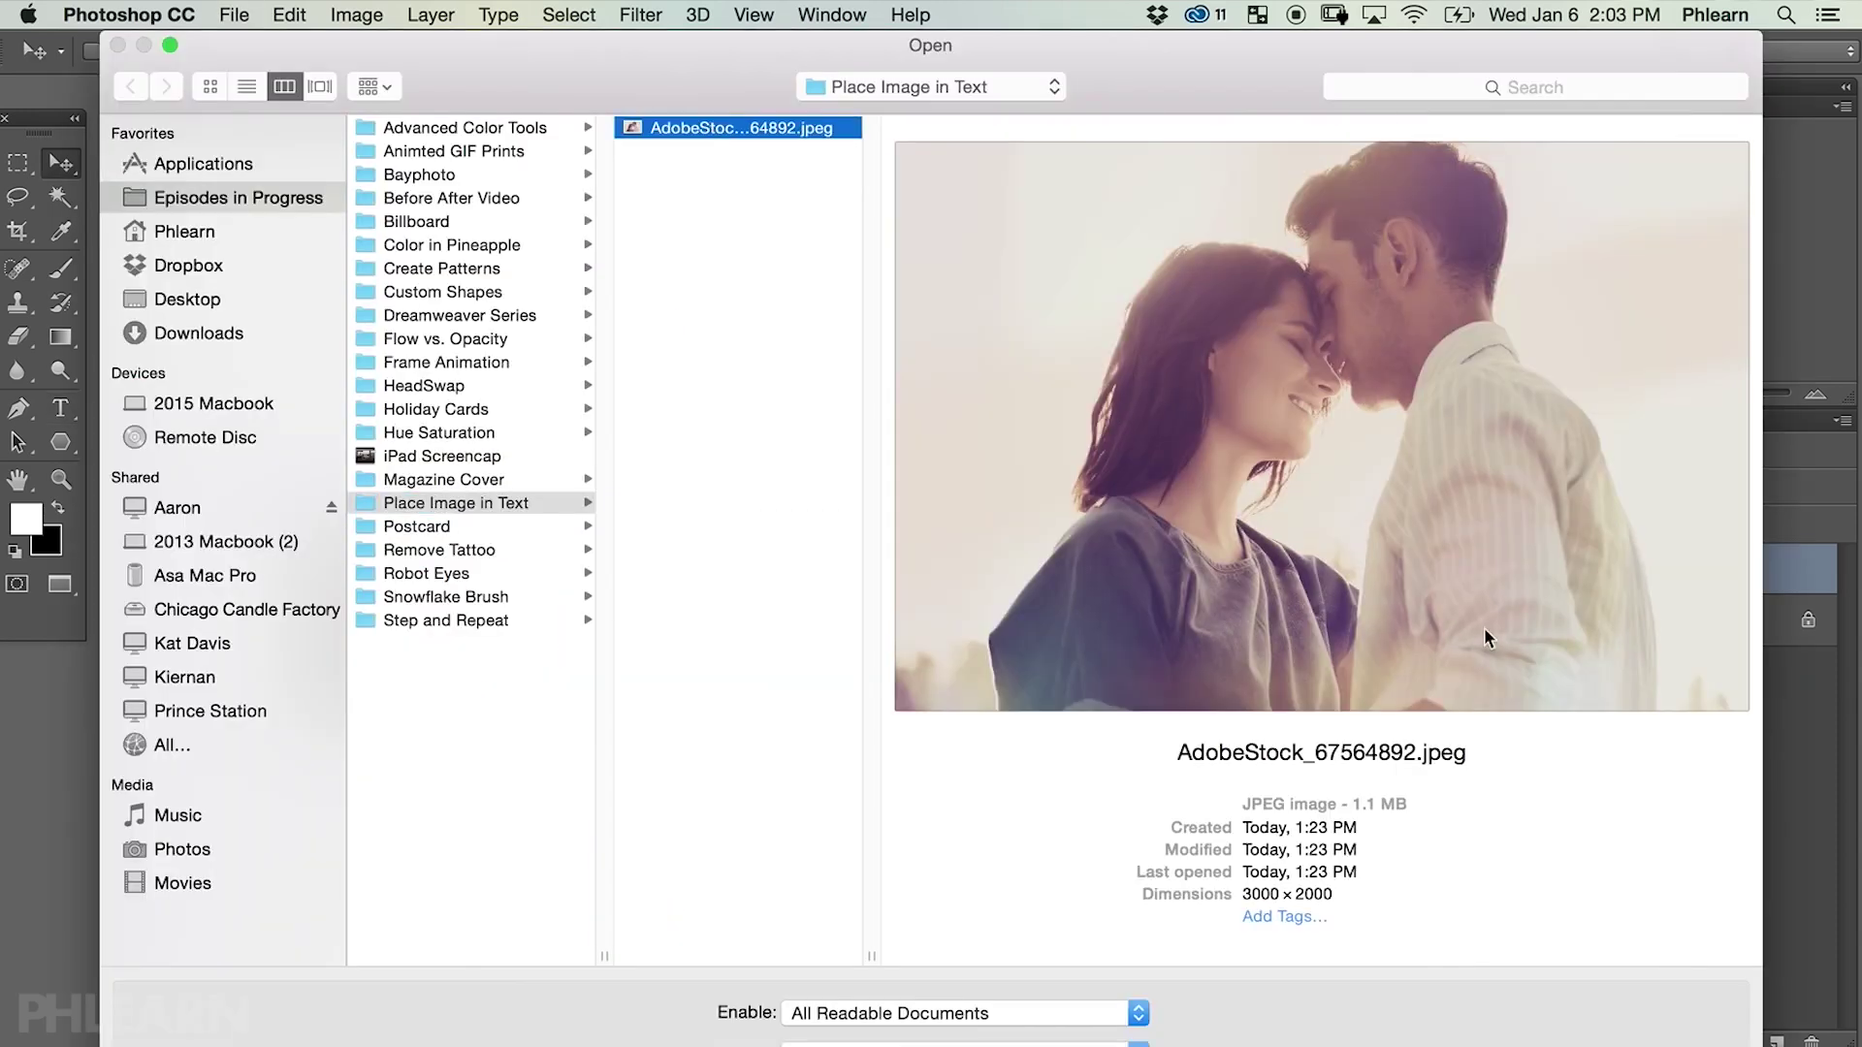
- Open the couple photo and copy it into the LOVE document
{"action": "key", "text": "Return"}
{"action": "key", "text": "f"}
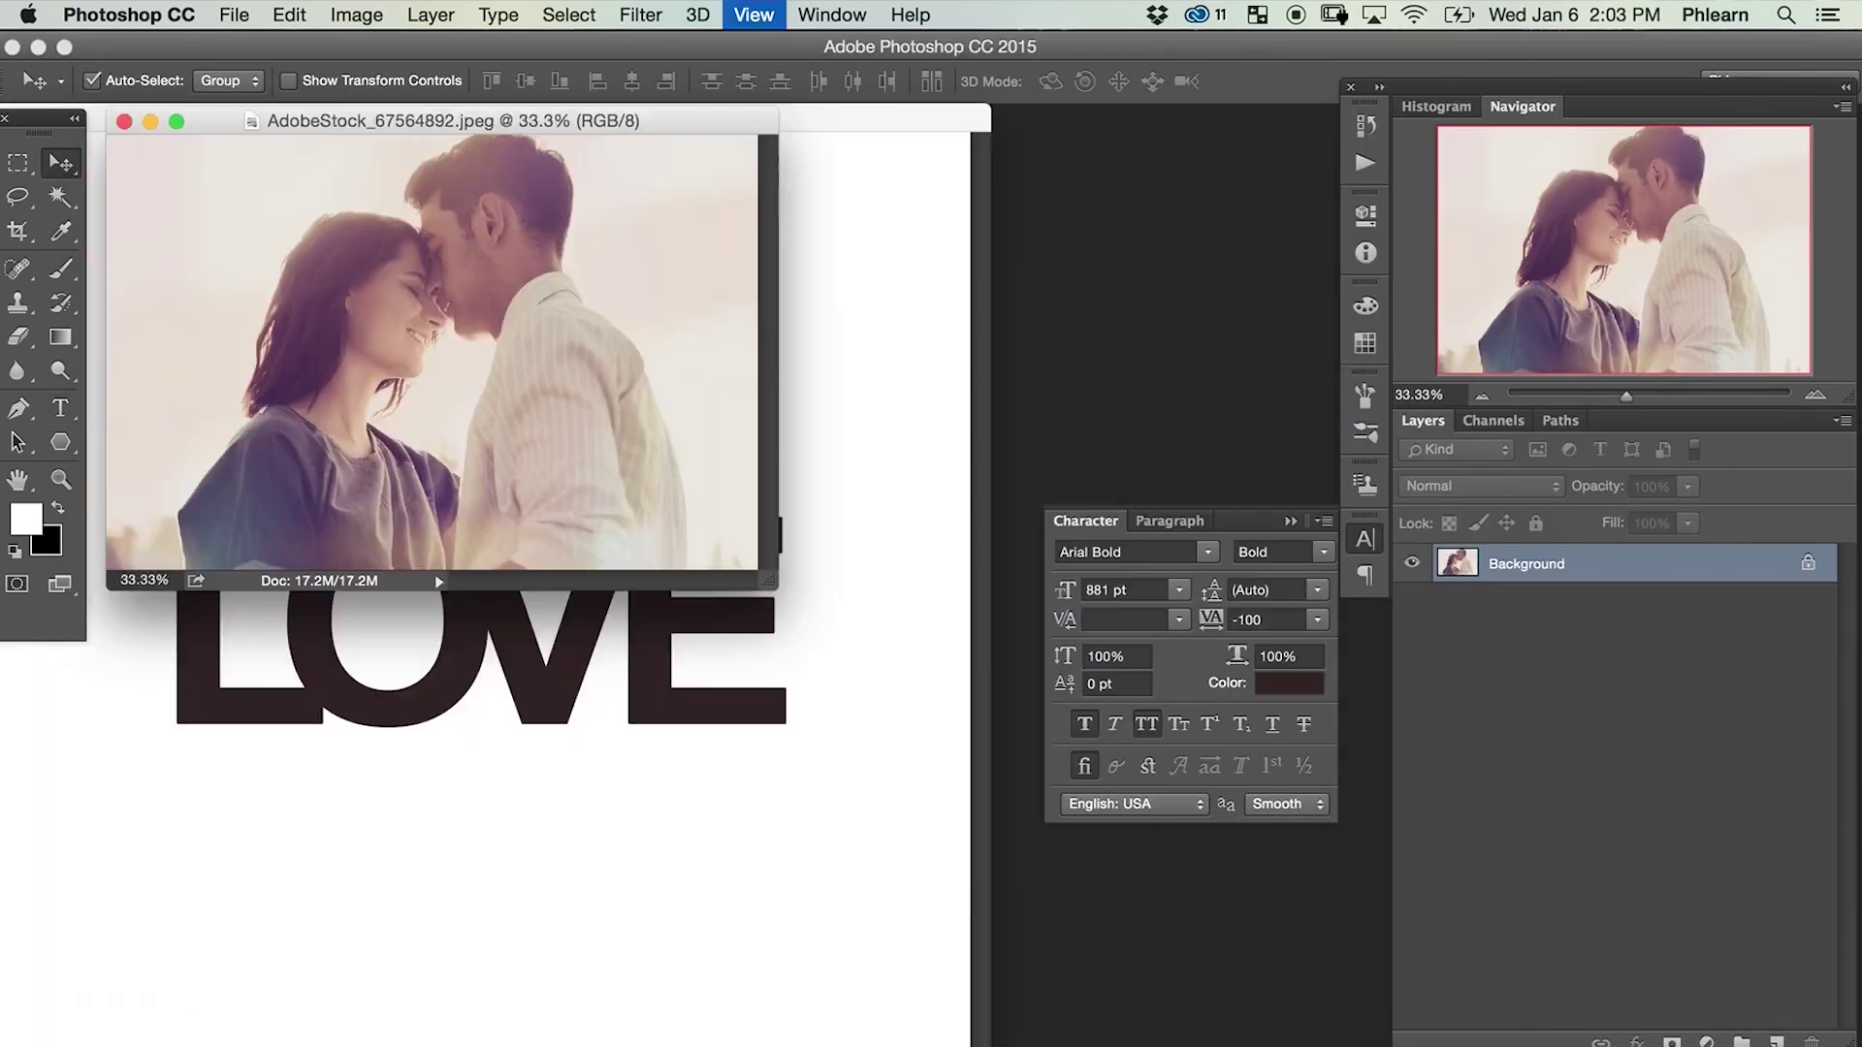
{"action": "left_click_drag", "start_coordinate": [637, 129], "coordinate": [1141, 185]}
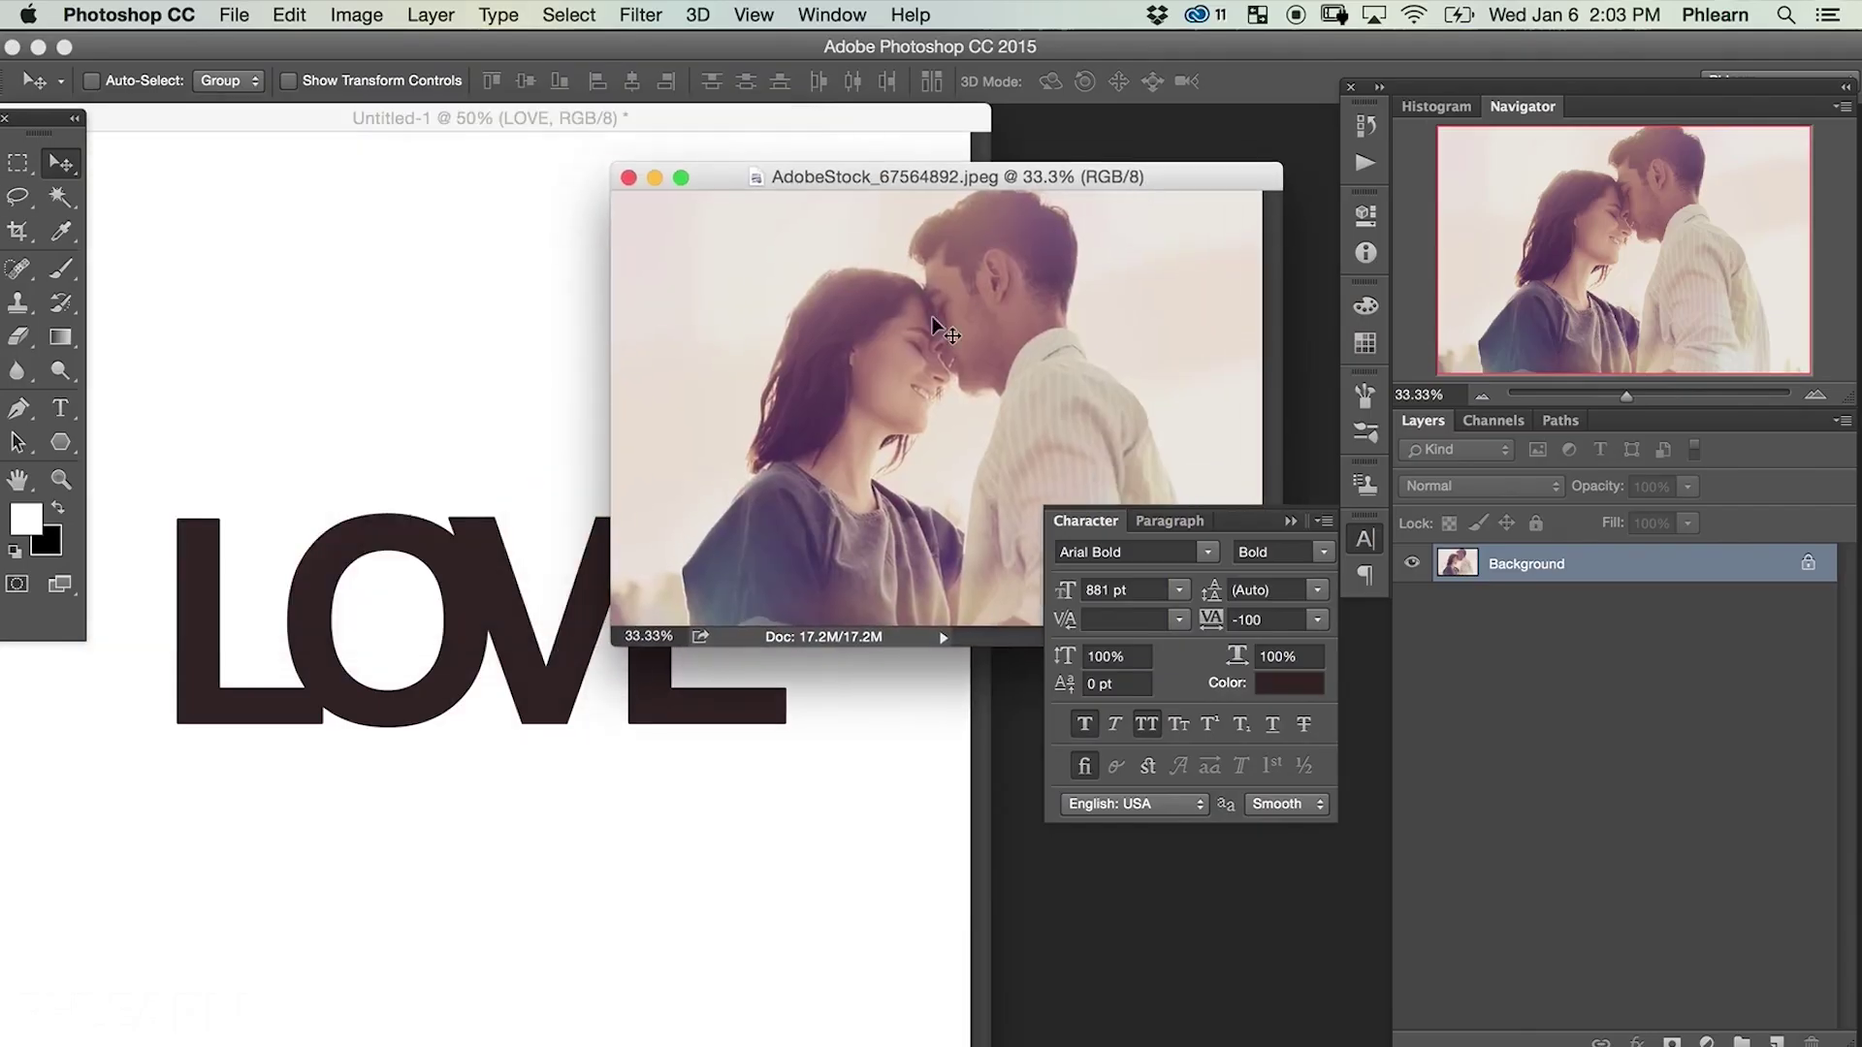
{"action": "left_click_drag", "start_coordinate": [933, 316], "coordinate": [653, 669]}
{"action": "key", "text": "f"}
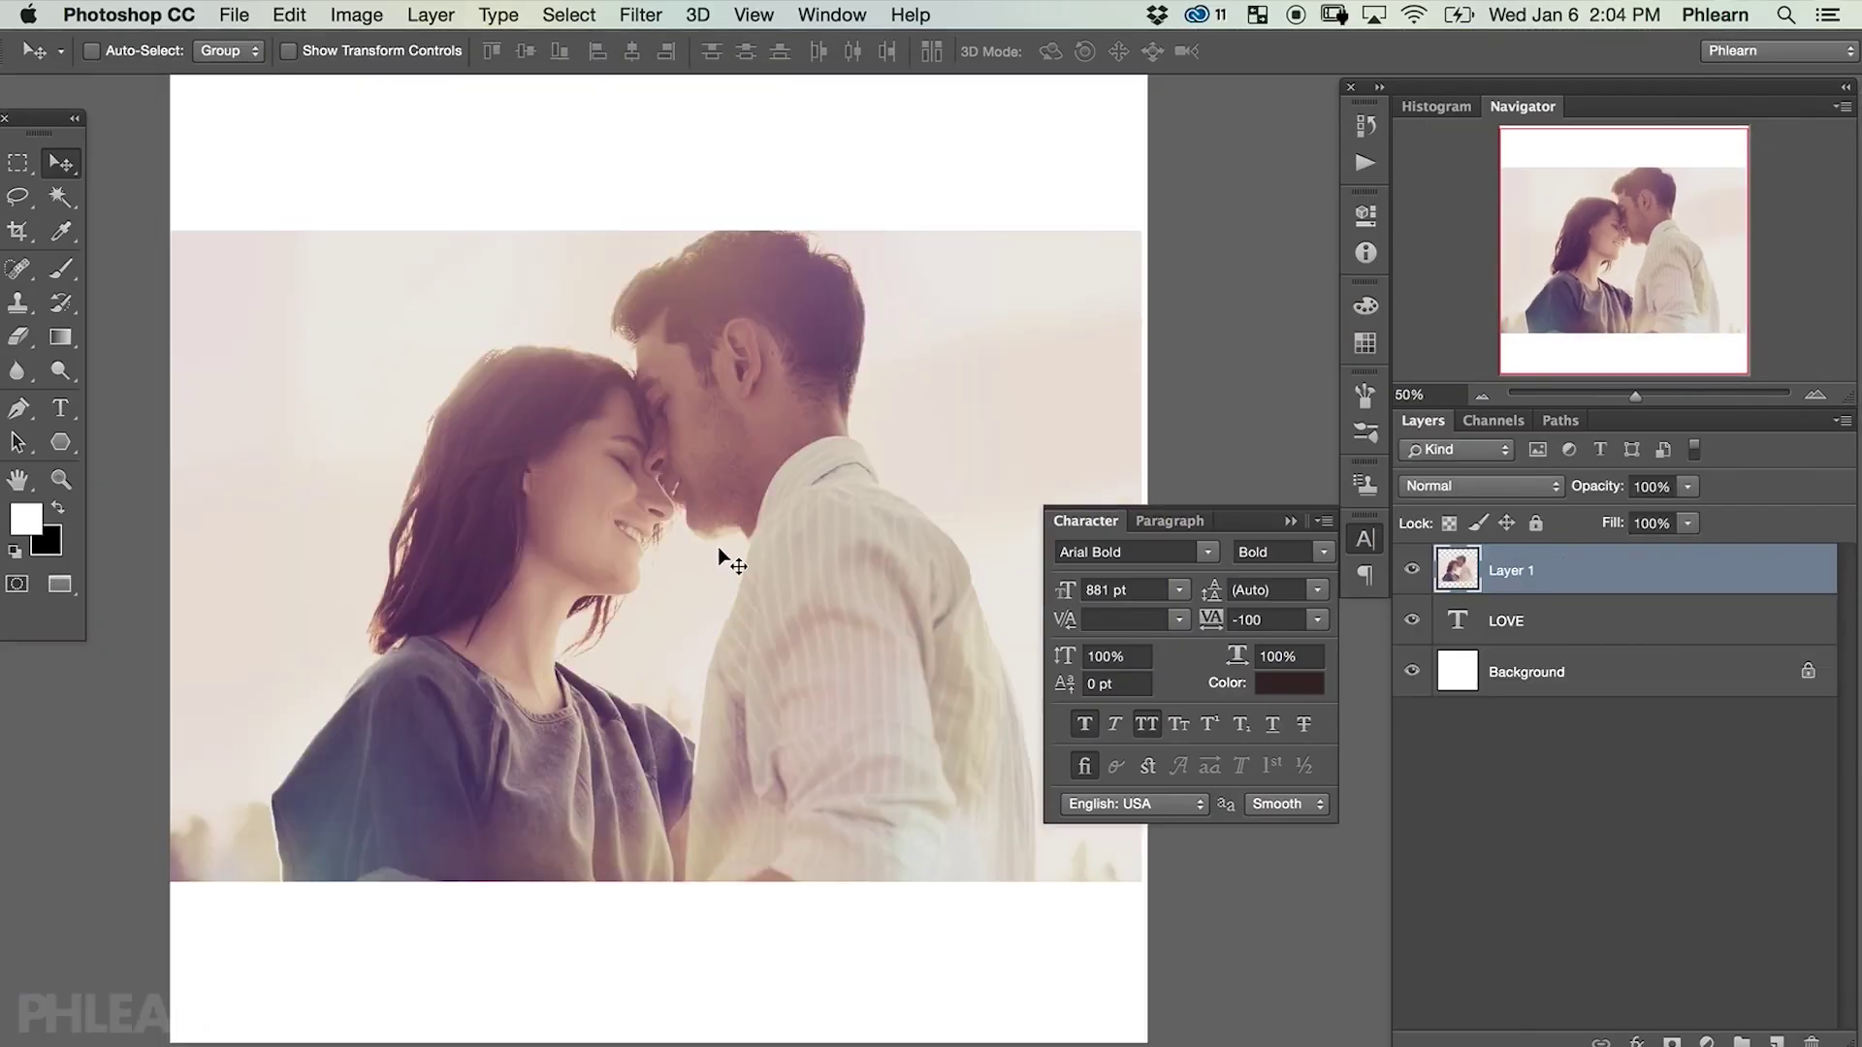
- Clip the photo layer into the LOVE letters and reposition it
{"action": "right_click", "coordinate": [1576, 572]}
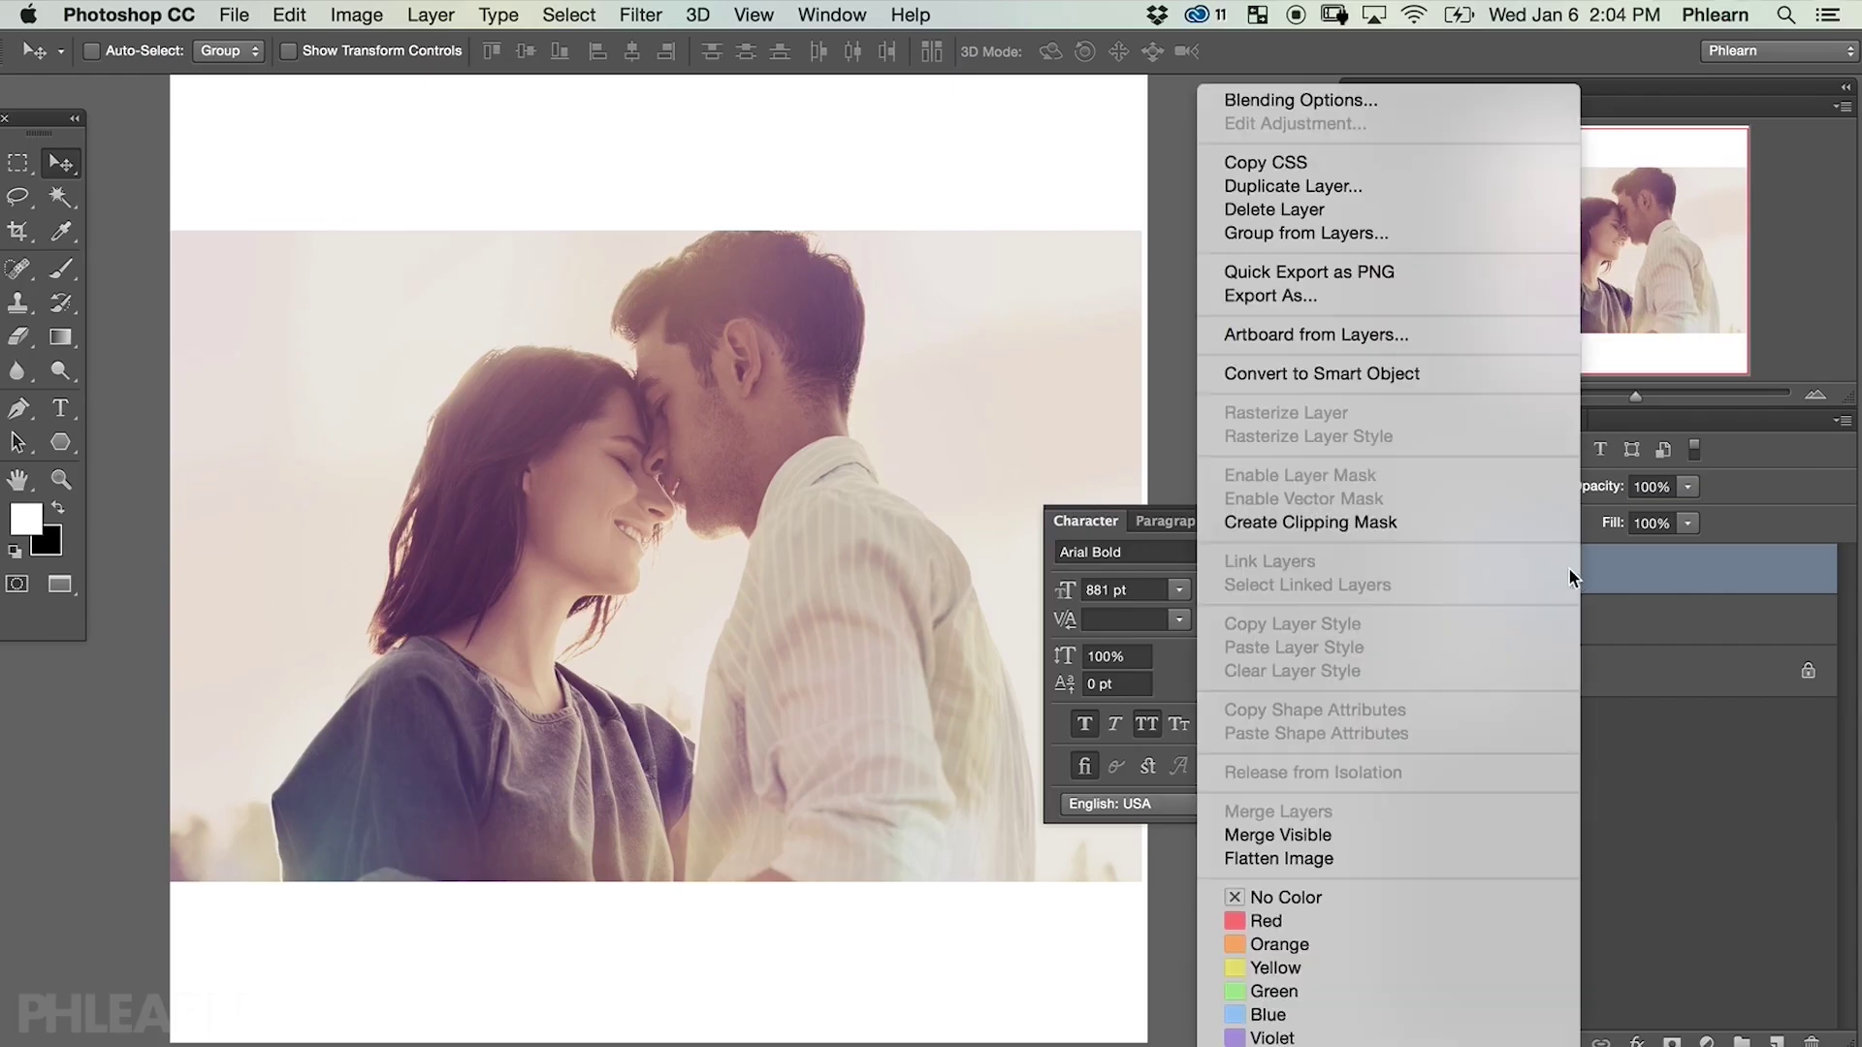
{"action": "left_click", "coordinate": [1474, 522]}
{"action": "left_click_drag", "start_coordinate": [760, 567], "coordinate": [733, 652]}
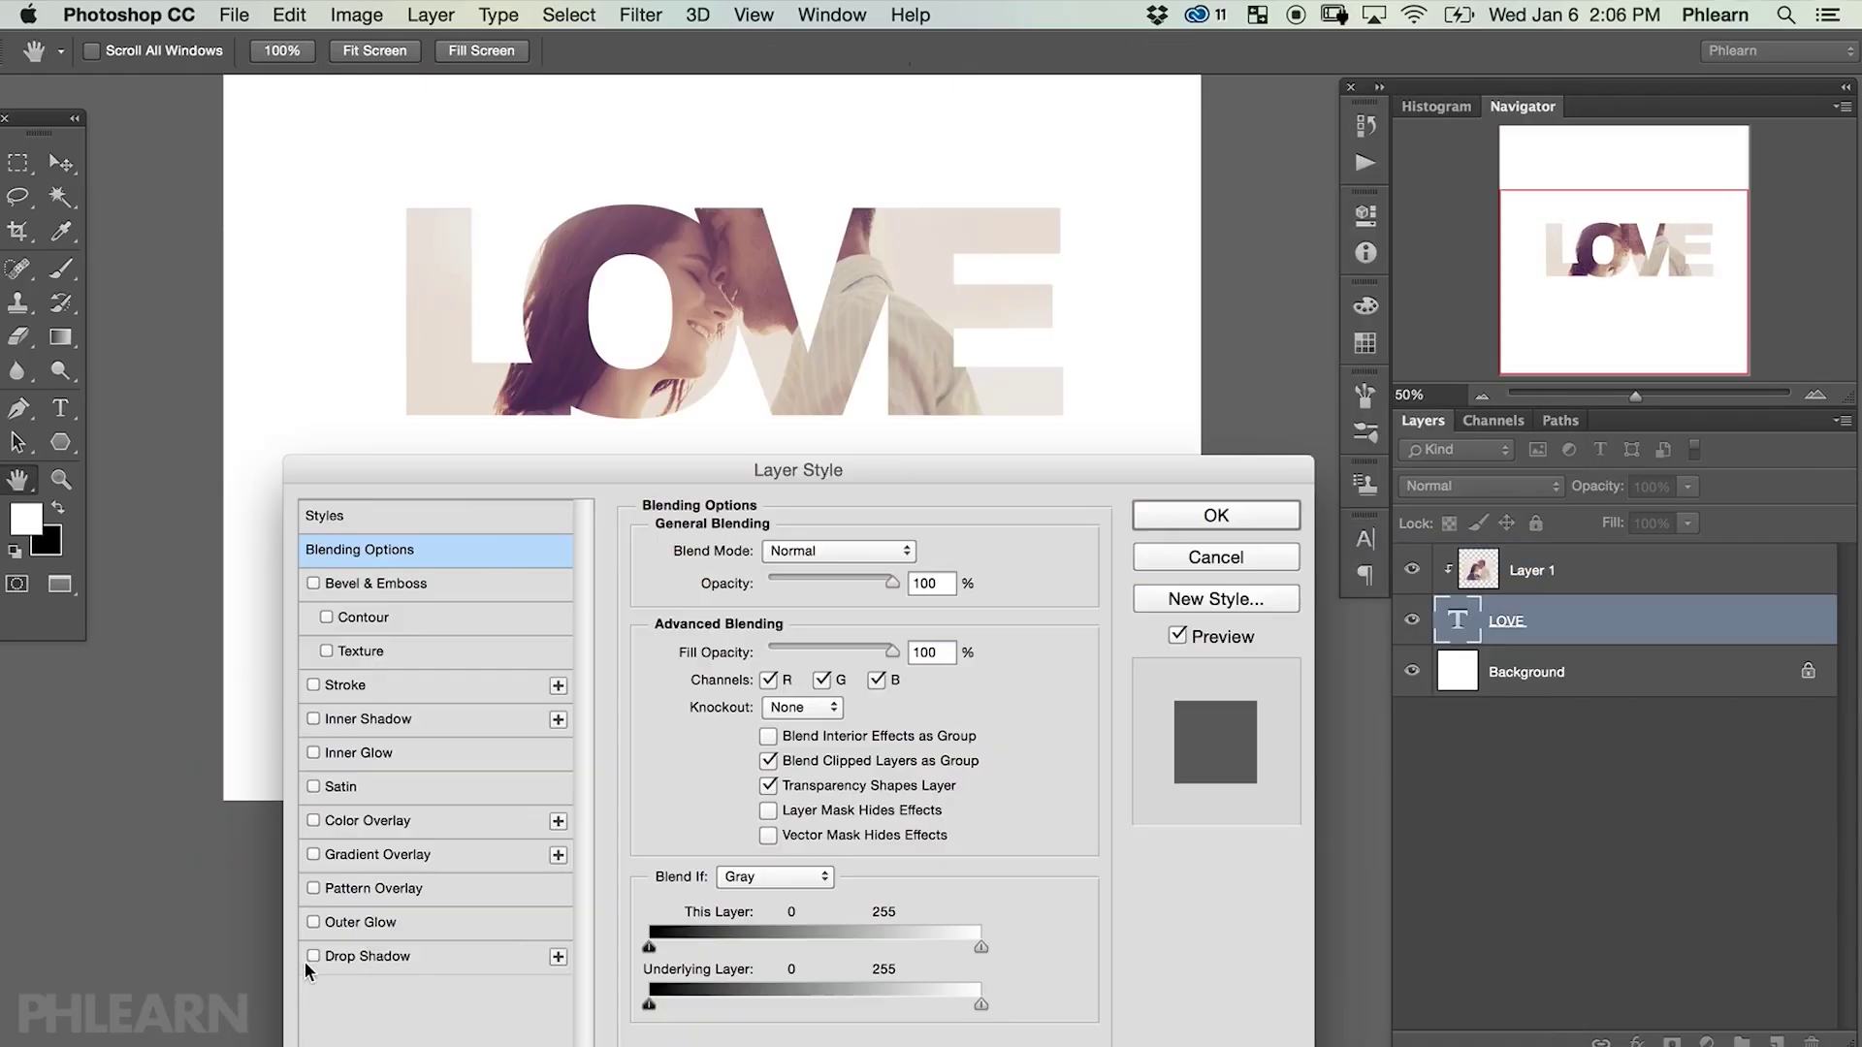
- Add a drop shadow to LOVE and preview a dusty red 935050 fill behind it
{"action": "left_click", "coordinate": [313, 958]}
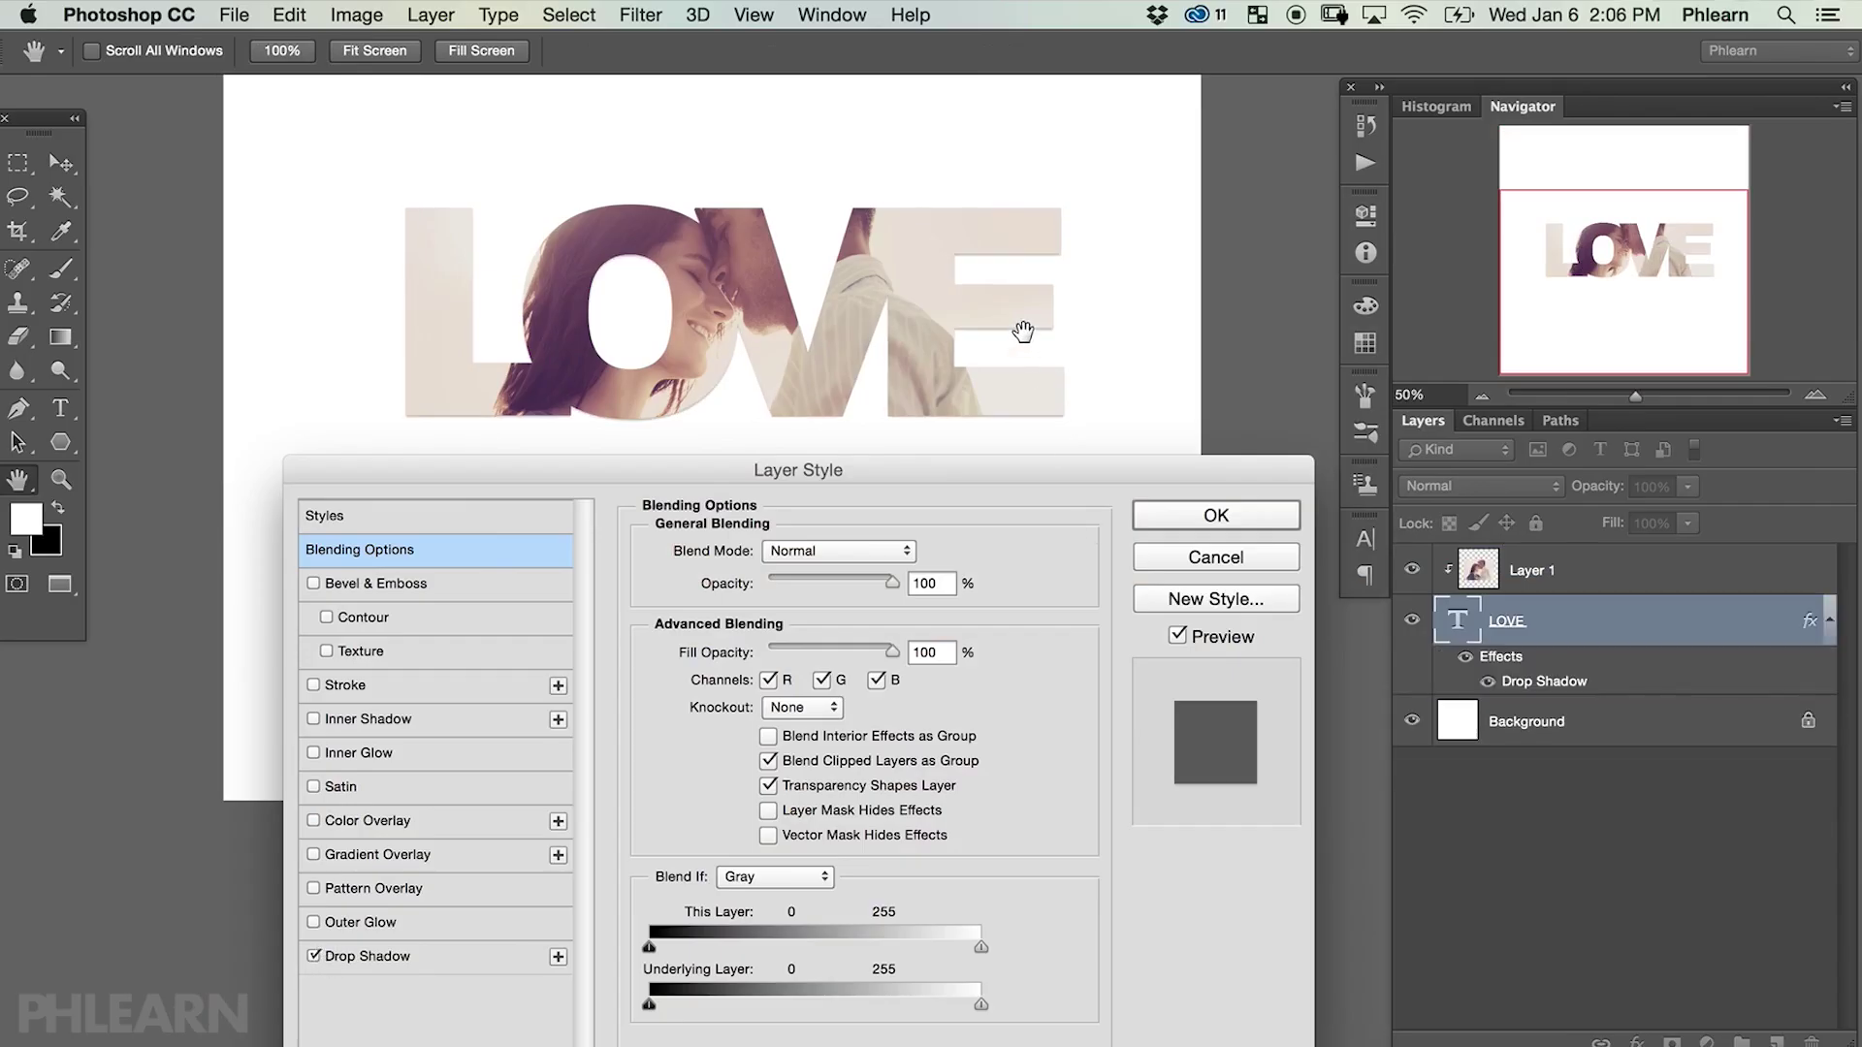
{"action": "left_click", "coordinate": [438, 965]}
{"action": "left_click_drag", "start_coordinate": [741, 668], "coordinate": [754, 663]}
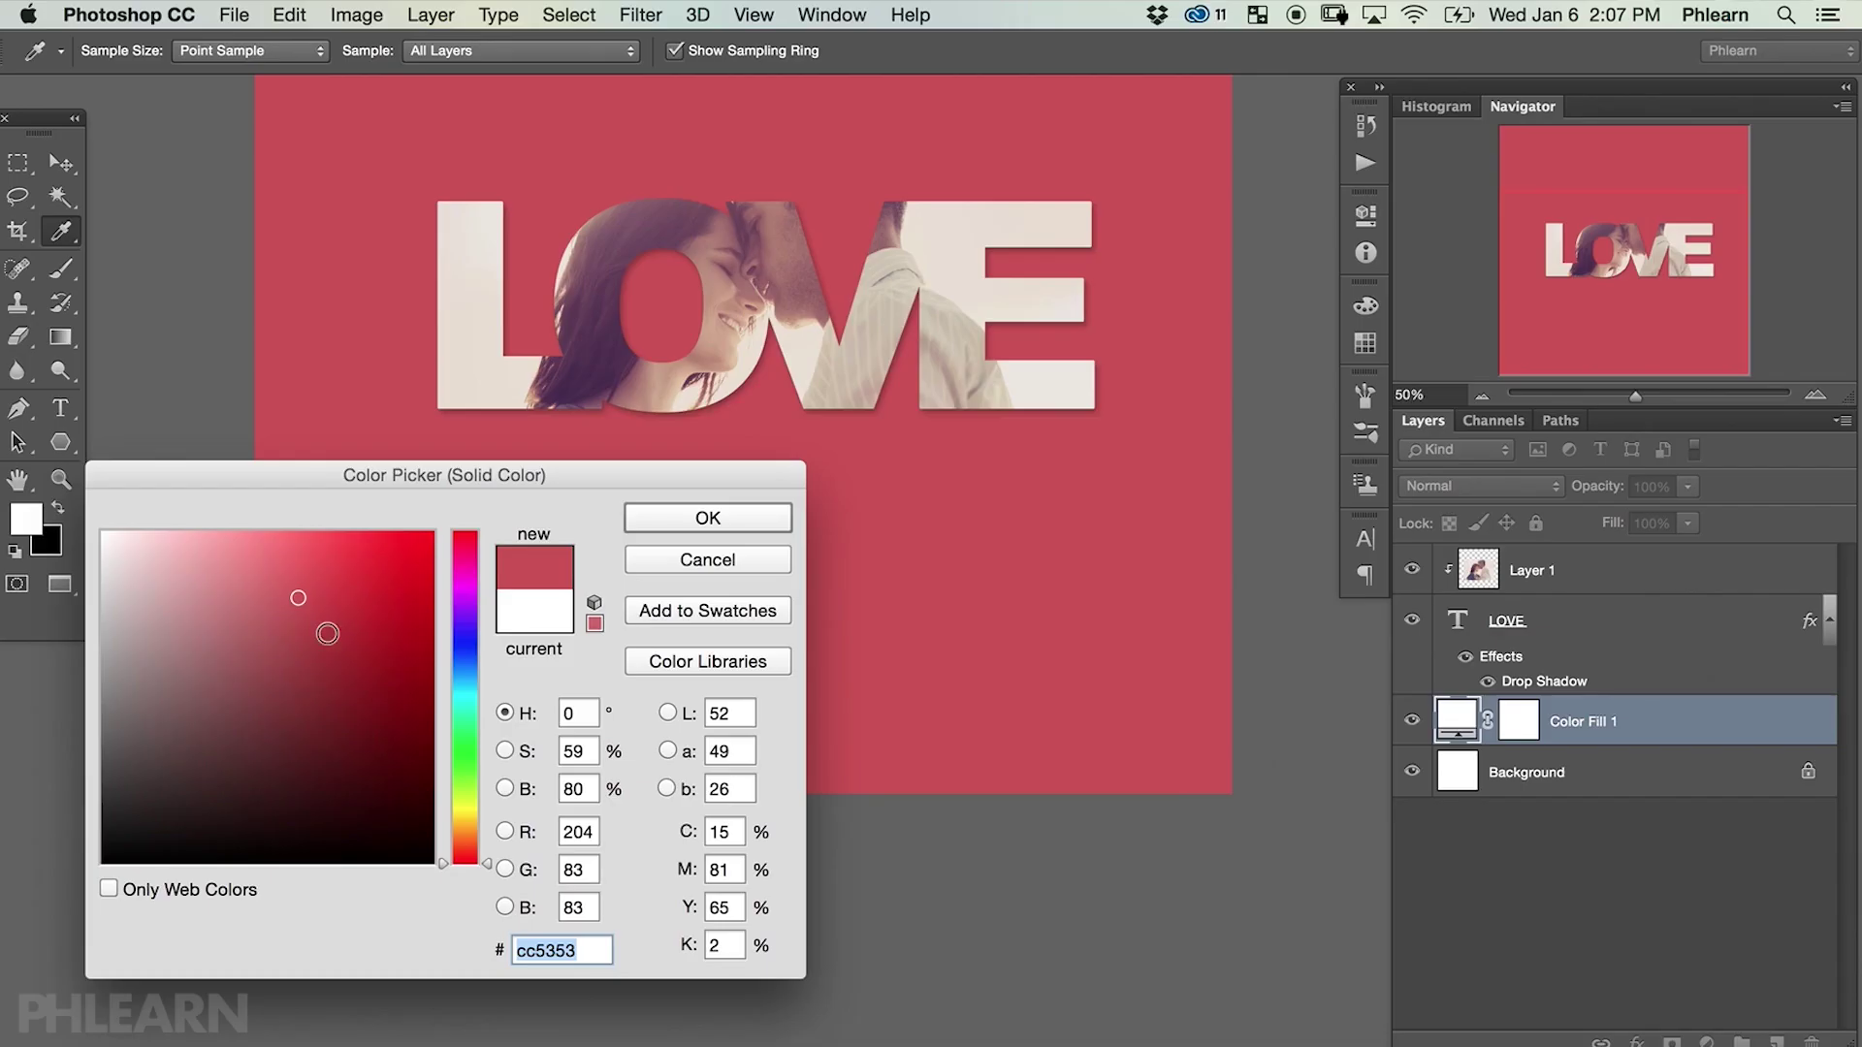
{"action": "left_click", "coordinate": [255, 667]}
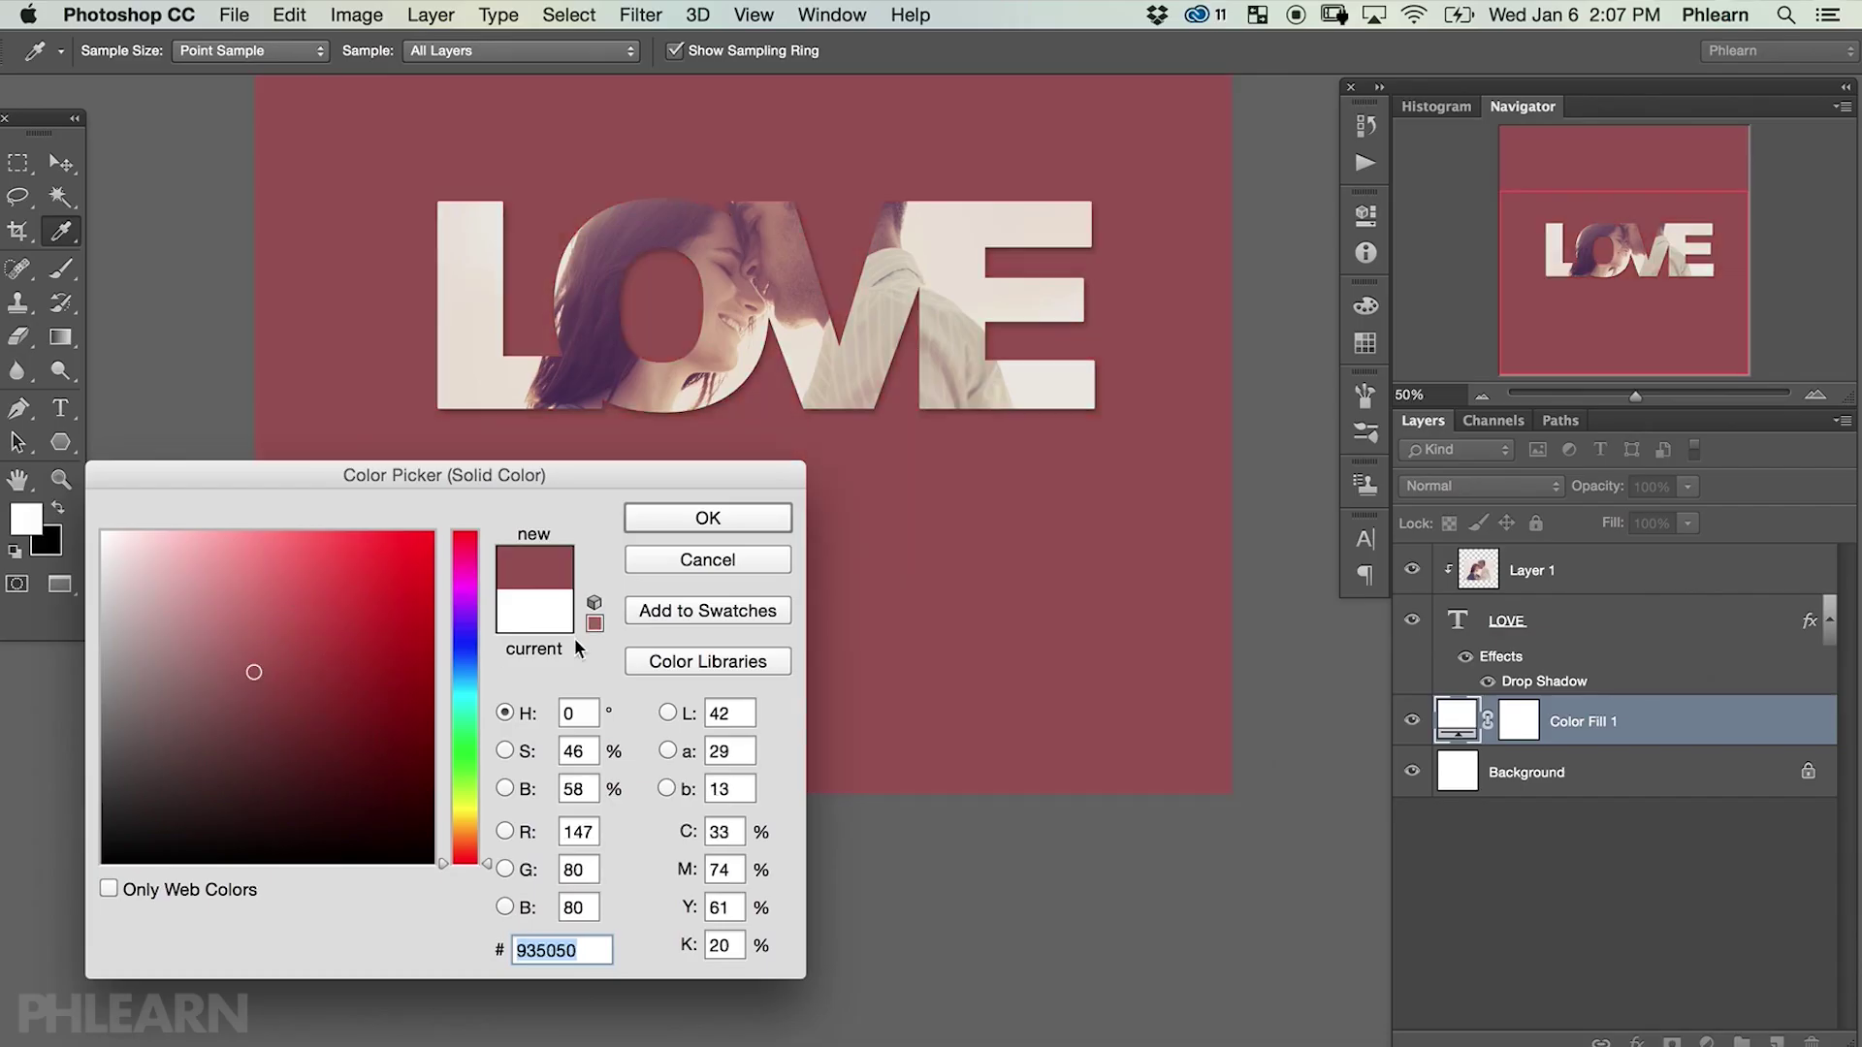